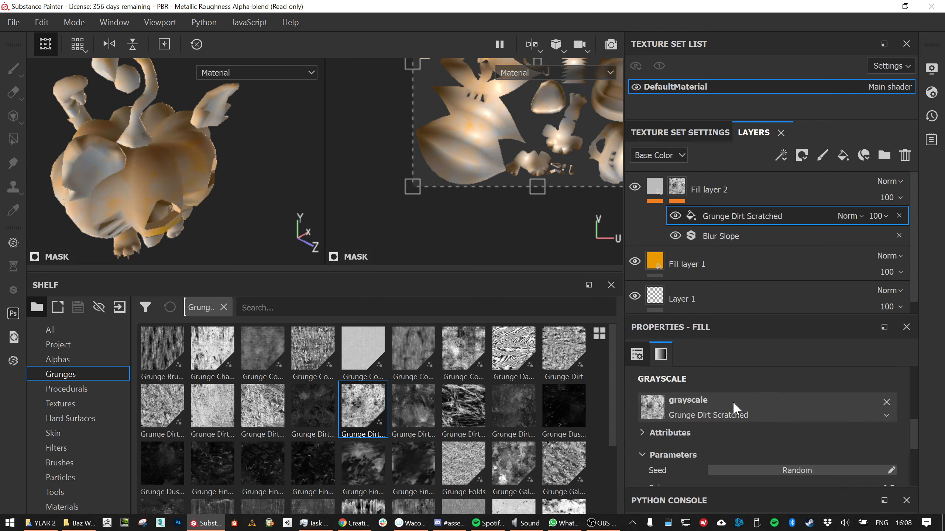
Set the Grunge Dirt Scratched fill in Fill layer 2's mask to balance 0.4 and contrast 0.51
mouse_move(180, 178)
alt+right_down()
mouse_move(194, 158)
mouse_move(176, 181)
alt+right_up()
scroll(178, 186, up, 2)
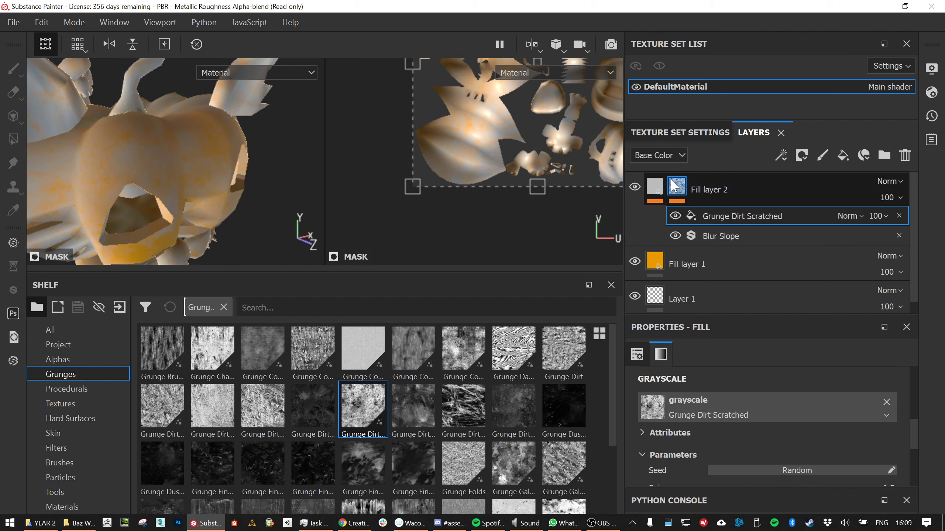
mouse_move(676, 186)
alt+drag(252, 185, 214, 195)
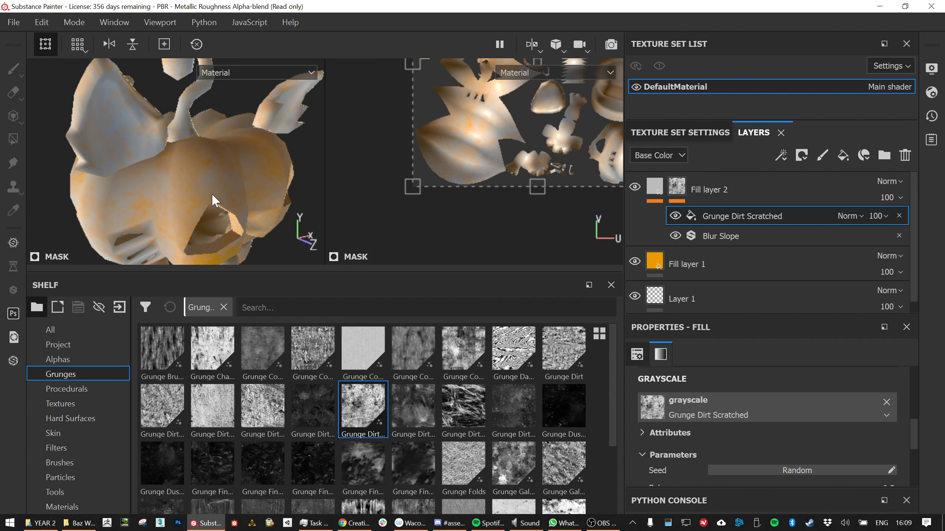
scroll(206, 197, up, 3)
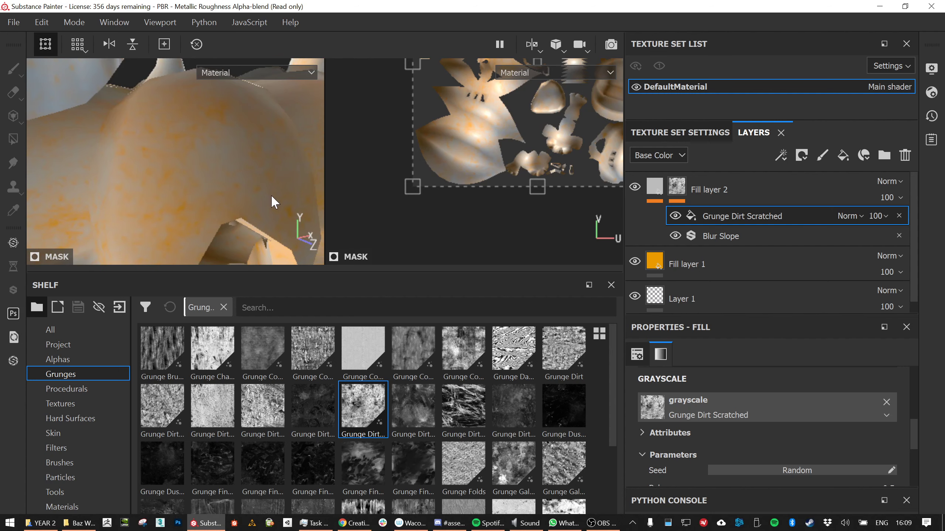
scroll(809, 381, down, 3)
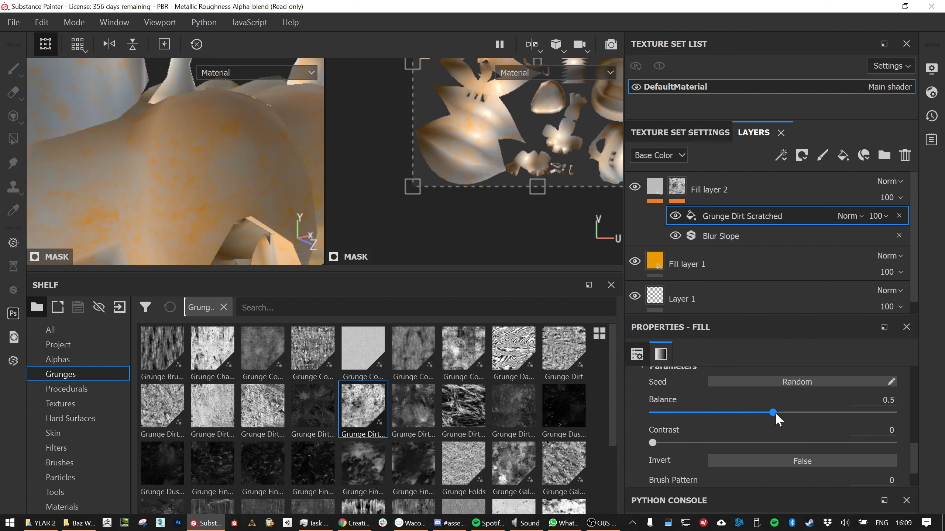
drag(775, 412, 730, 407)
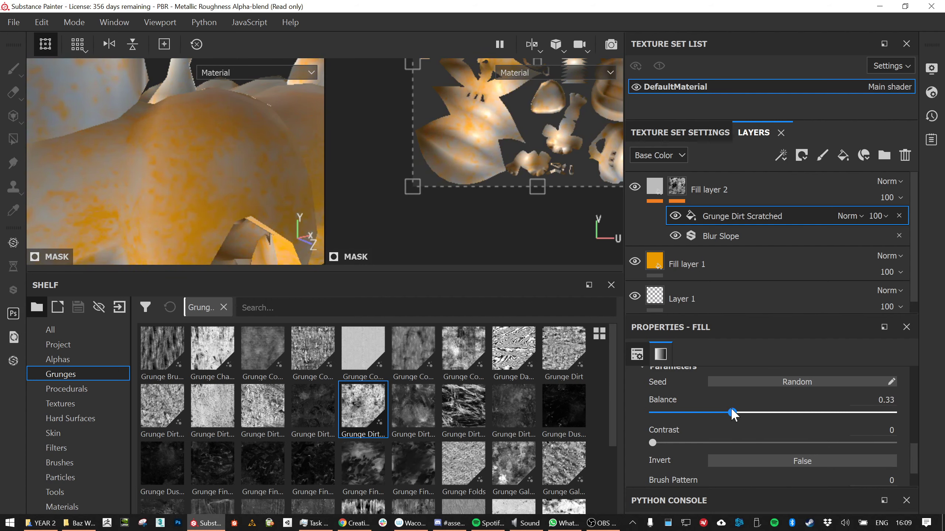
drag(654, 443, 781, 443)
mouse_move(733, 411)
mouse_down()
mouse_move(780, 412)
mouse_move(748, 413)
mouse_up()
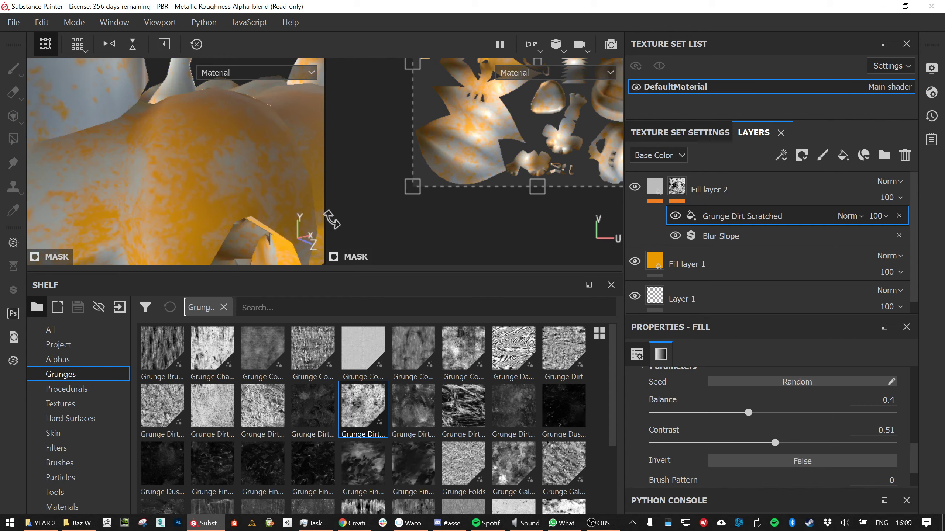
Remove the Blur Slope filter beneath the grunge in Fill layer 2's mask and add a new Blur Slope filter above it
scroll(265, 216, down, 8)
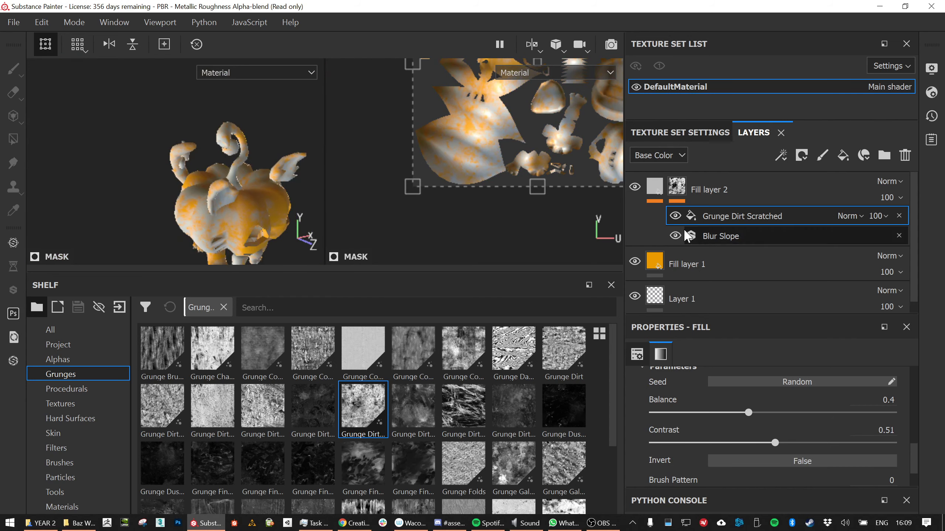
click(708, 238)
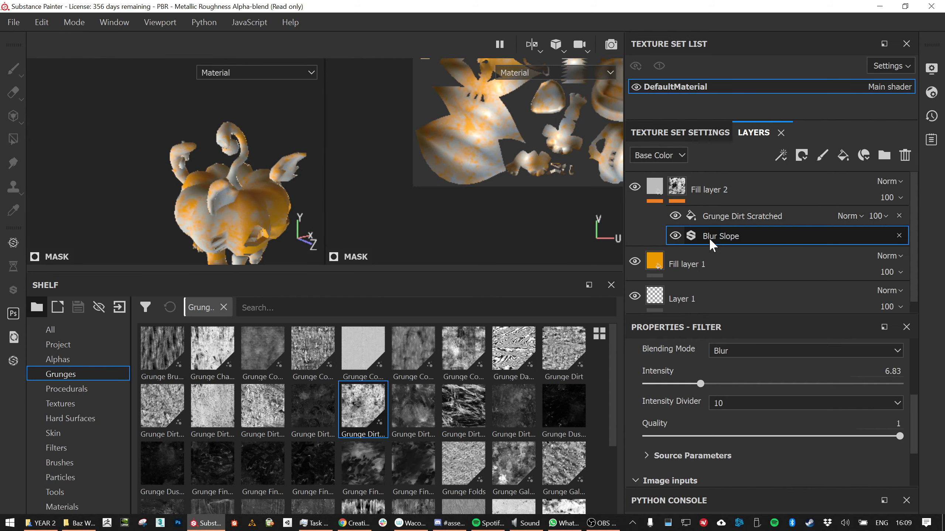
click(899, 235)
right_click(739, 201)
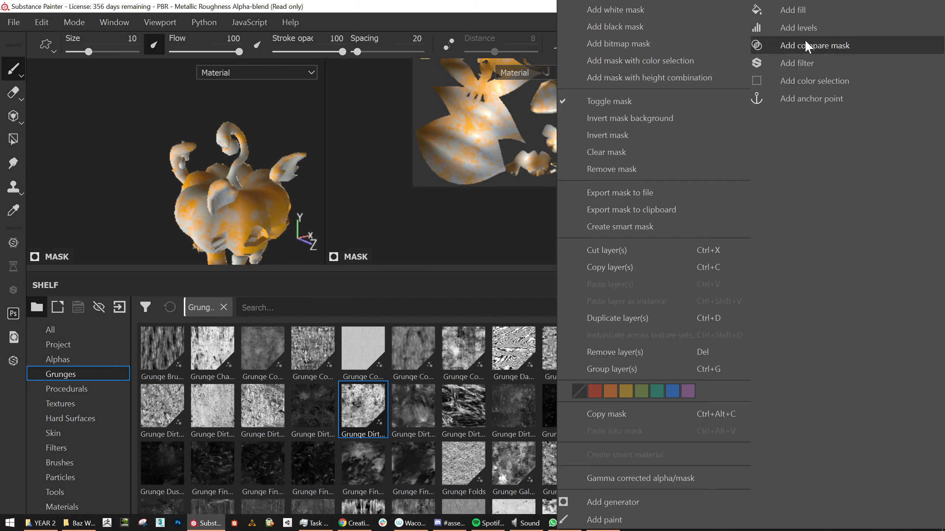
click(809, 64)
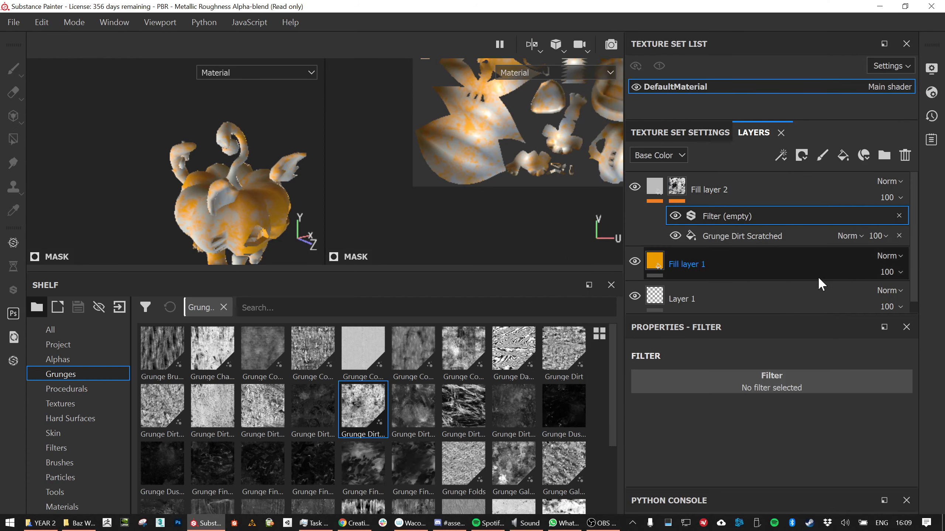
click(776, 388)
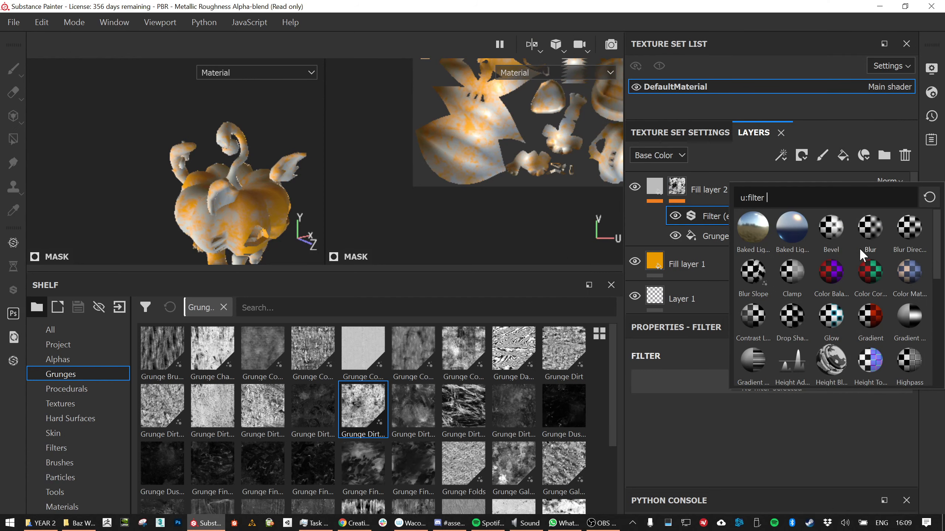
double_click(751, 276)
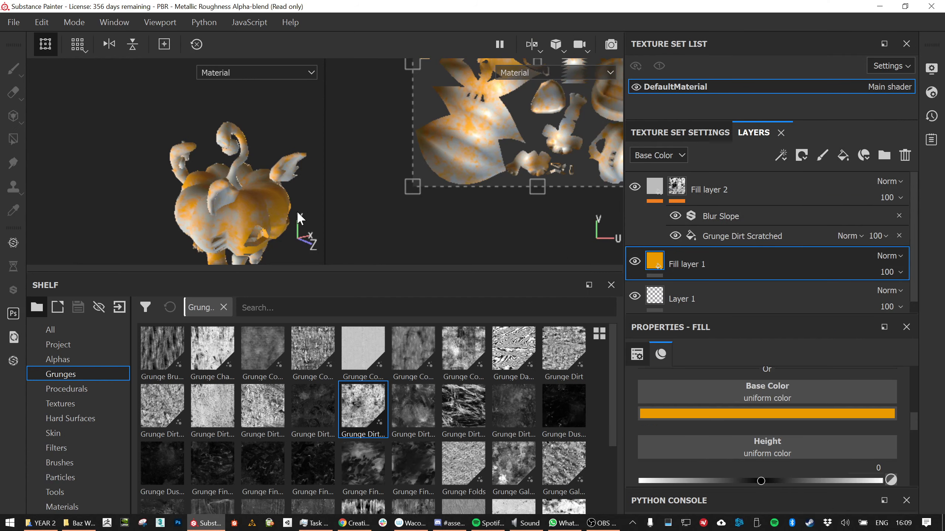
Compare the pumpkin's surface up close with the Blur Slope filter off and on, enlarging the 3D view
scroll(289, 223, down, 4)
scroll(289, 225, up, 10)
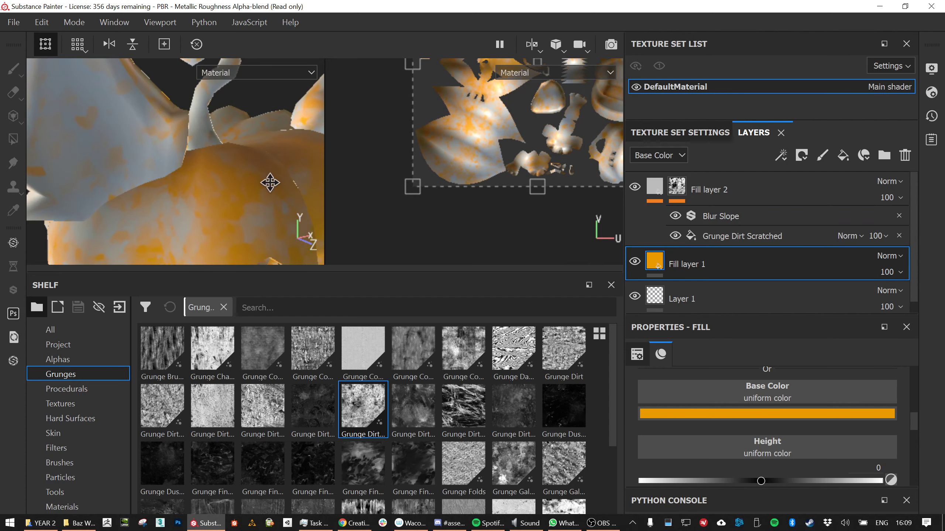
scroll(193, 169, up, 3)
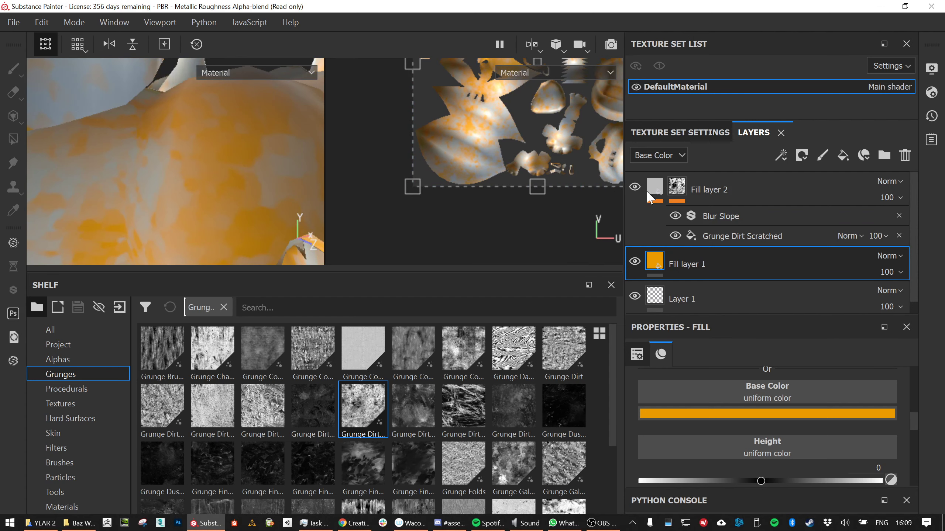
click(675, 216)
click(675, 216)
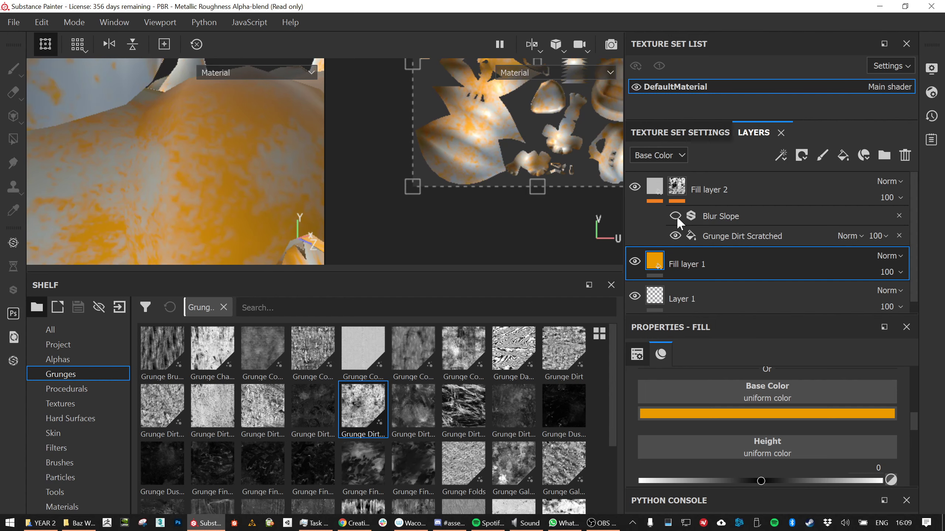
drag(323, 194, 382, 362)
scroll(283, 223, down, 5)
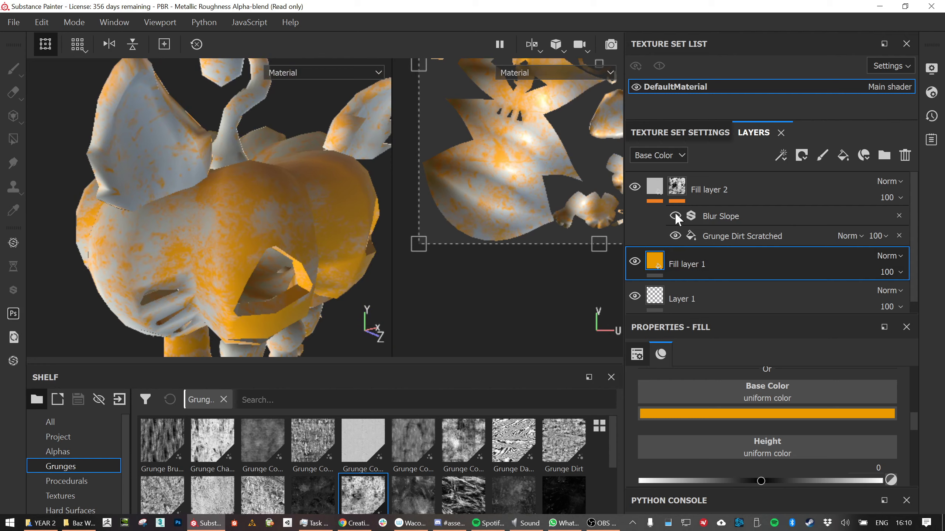
scroll(208, 210, down, 2)
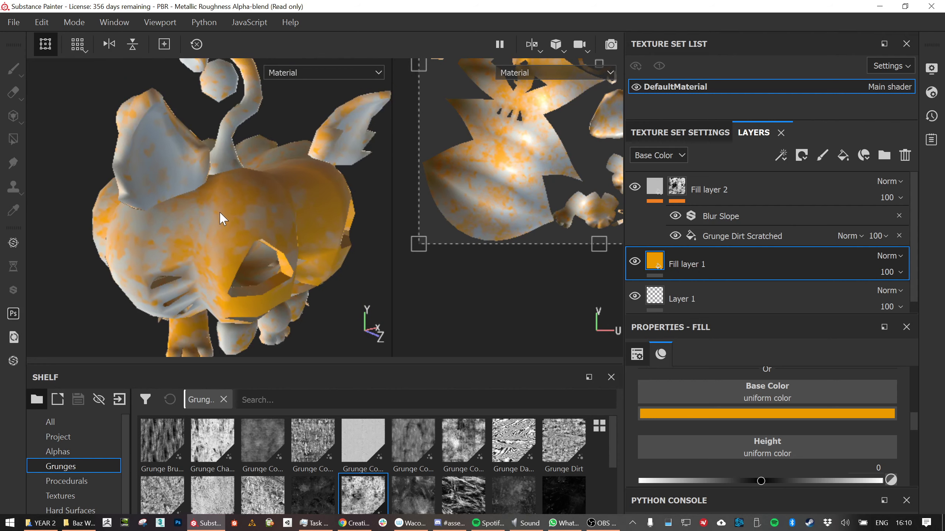
scroll(231, 218, up, 5)
Set the Blur Slope filter's intensity to 0.84
click(733, 211)
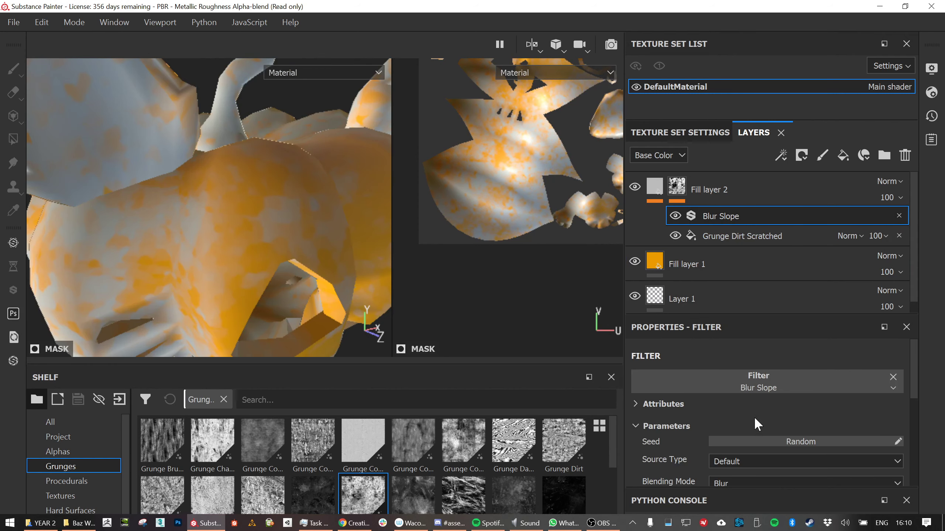
scroll(755, 428, down, 3)
mouse_move(656, 384)
mouse_down()
mouse_move(723, 383)
mouse_move(651, 386)
mouse_up()
mouse_move(340, 239)
alt+mouse_down()
mouse_move(327, 215)
mouse_move(269, 222)
mouse_move(347, 246)
alt+mouse_up()
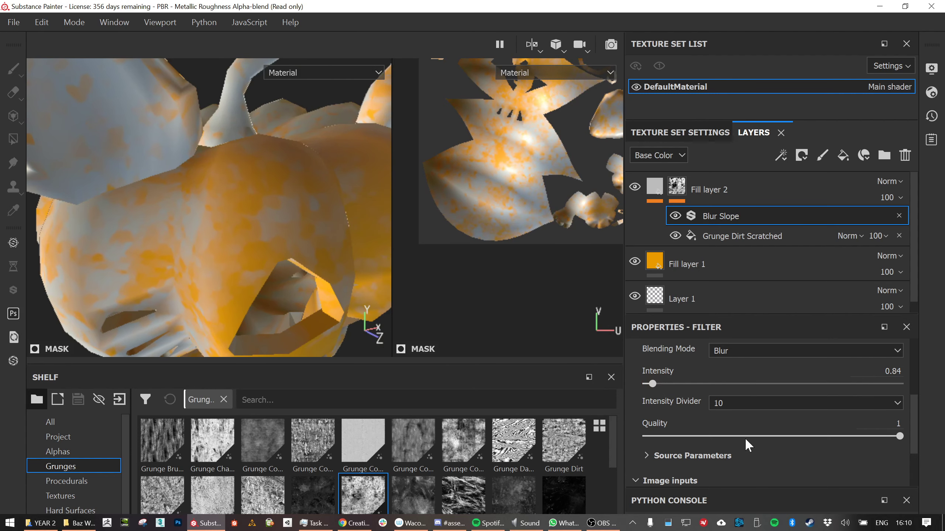
Try intensity dividers 100 and 1 on the Blur Slope filter and restore the divider to 10
click(875, 404)
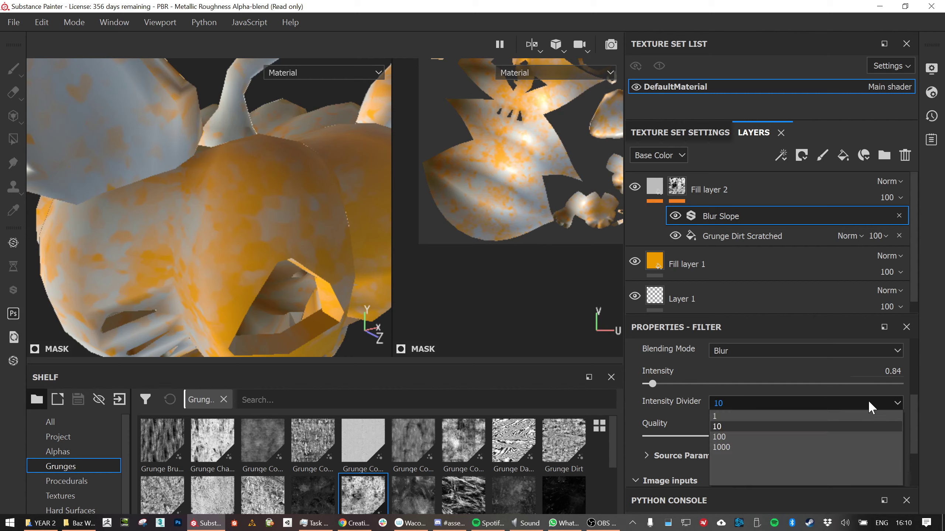
click(737, 437)
click(728, 402)
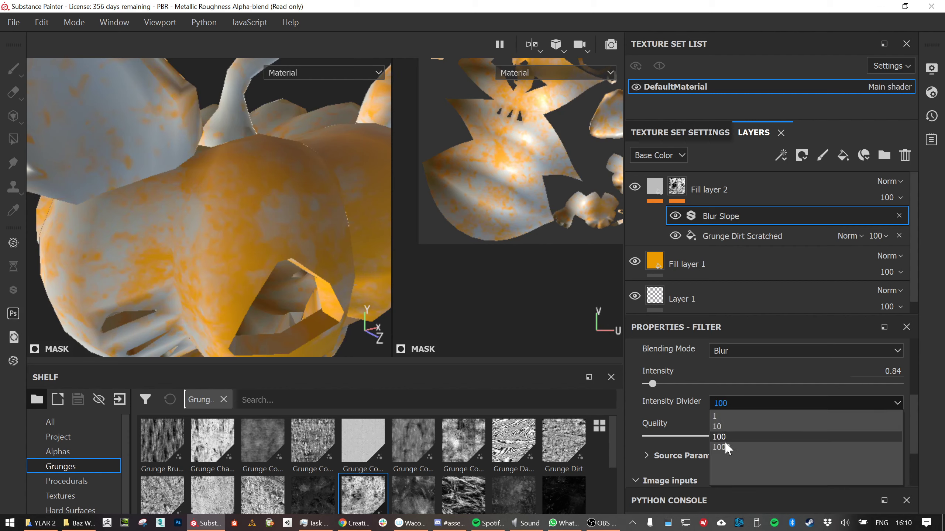
click(716, 419)
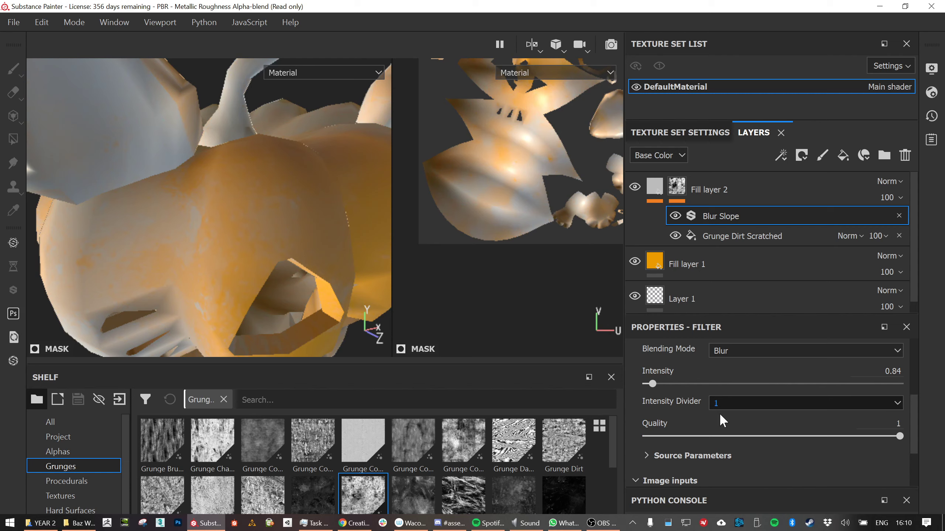
click(719, 406)
click(722, 427)
scroll(696, 417, down, 3)
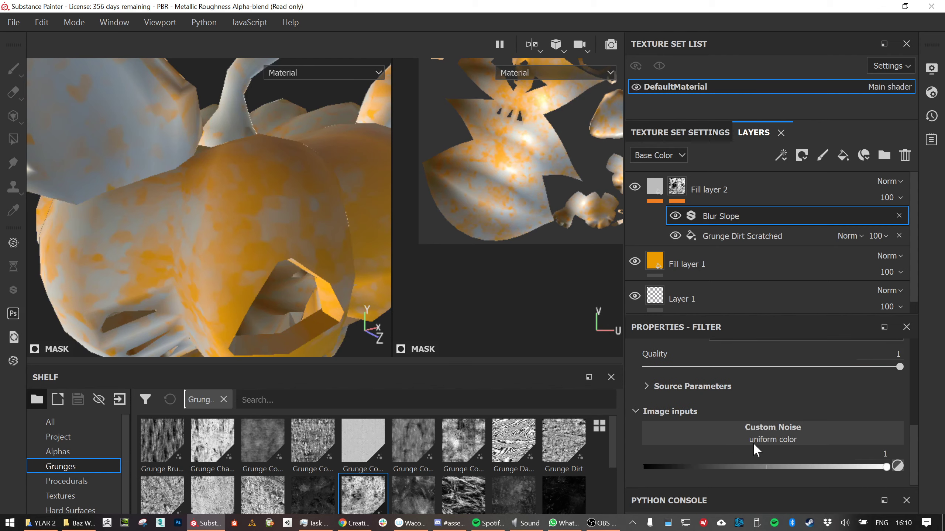
scroll(772, 427, up, 5)
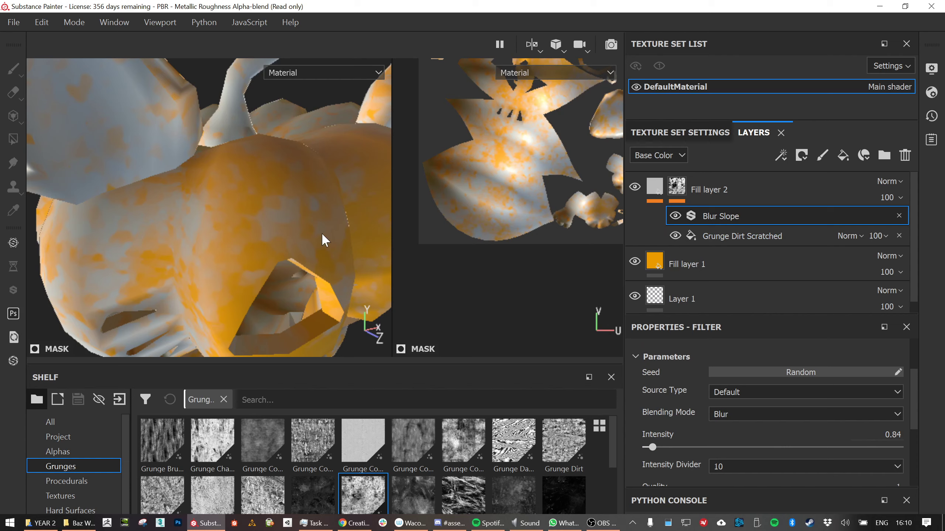
Set the Grunge Dirt Scratched contrast to 0.69 and the Blur Slope intensity to 2.06 in Fill layer 2's mask
alt+drag(272, 247, 295, 238)
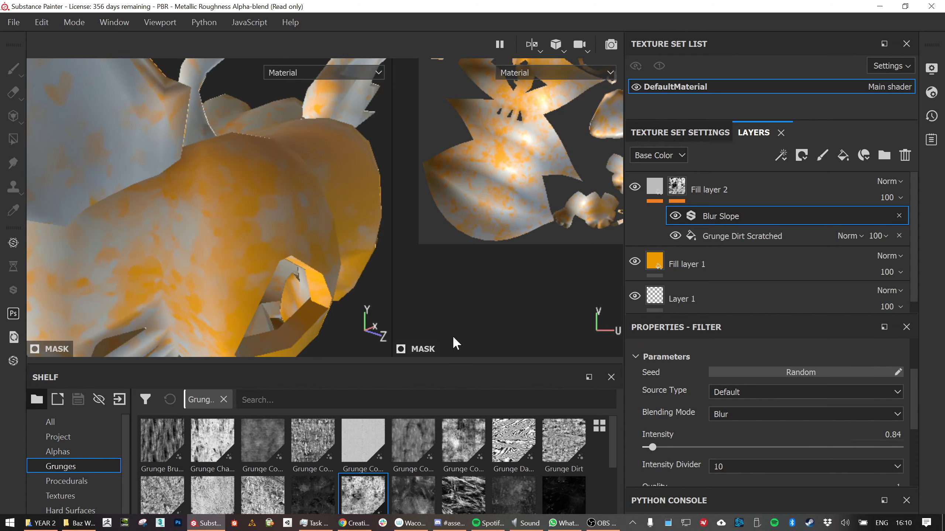
alt+drag(257, 270, 276, 256)
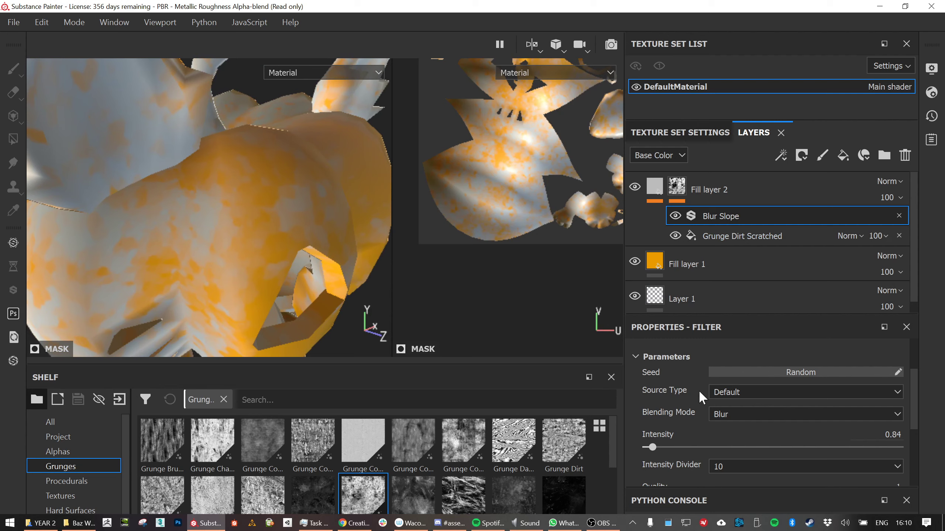
click(747, 240)
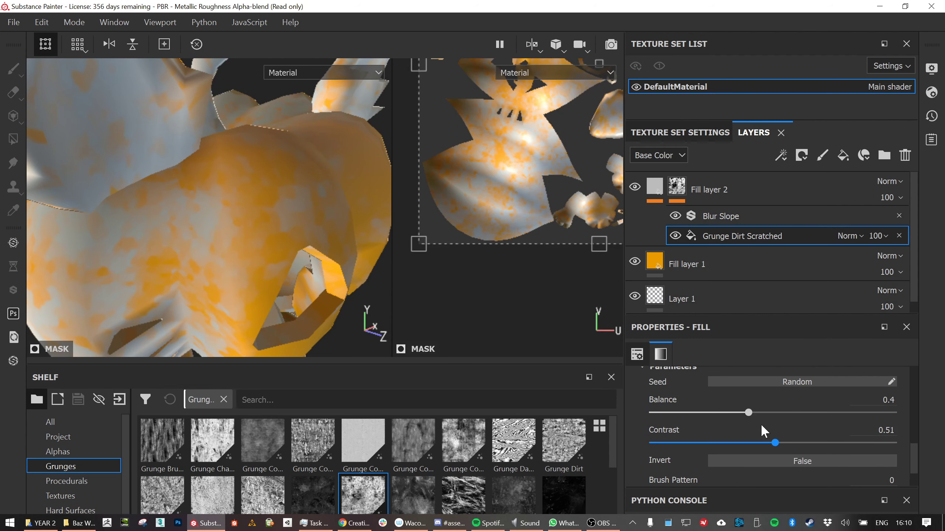
drag(775, 443, 818, 439)
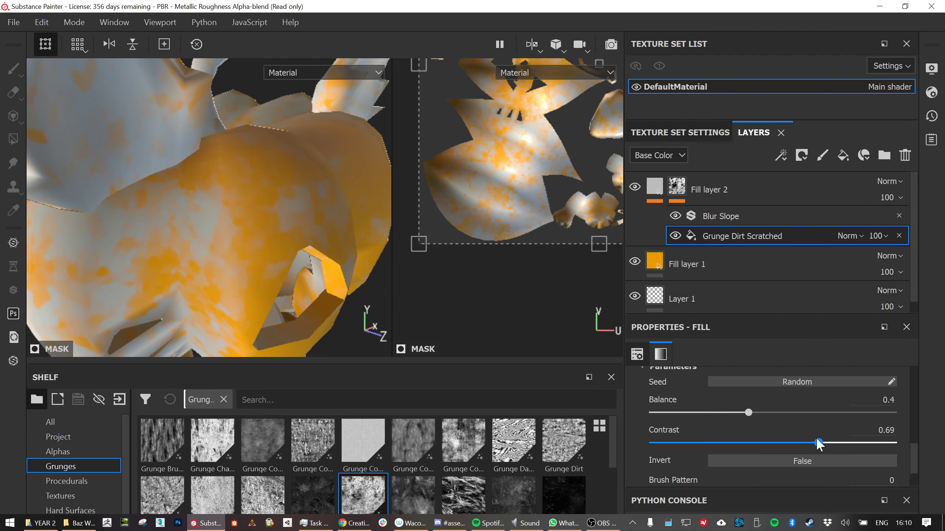
click(718, 219)
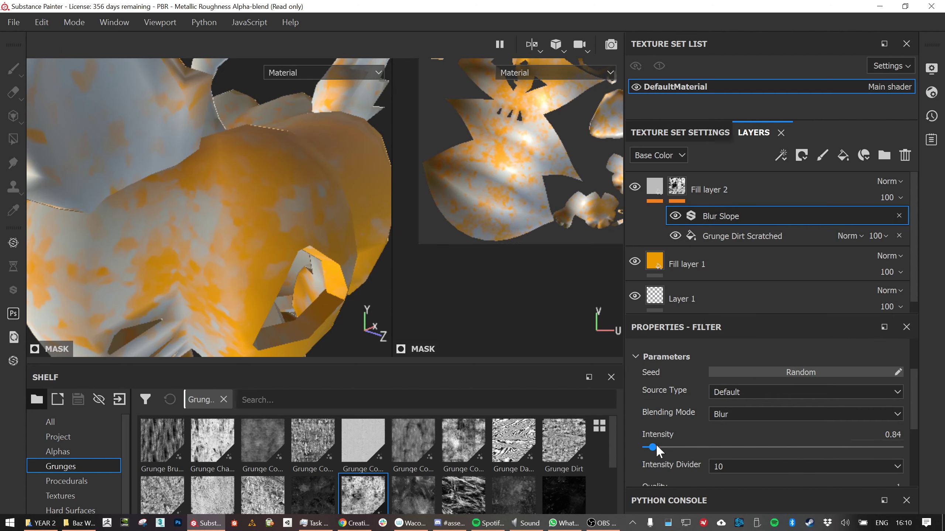
mouse_move(655, 447)
mouse_down()
mouse_move(673, 448)
mouse_move(654, 449)
mouse_move(672, 444)
mouse_move(660, 443)
mouse_up()
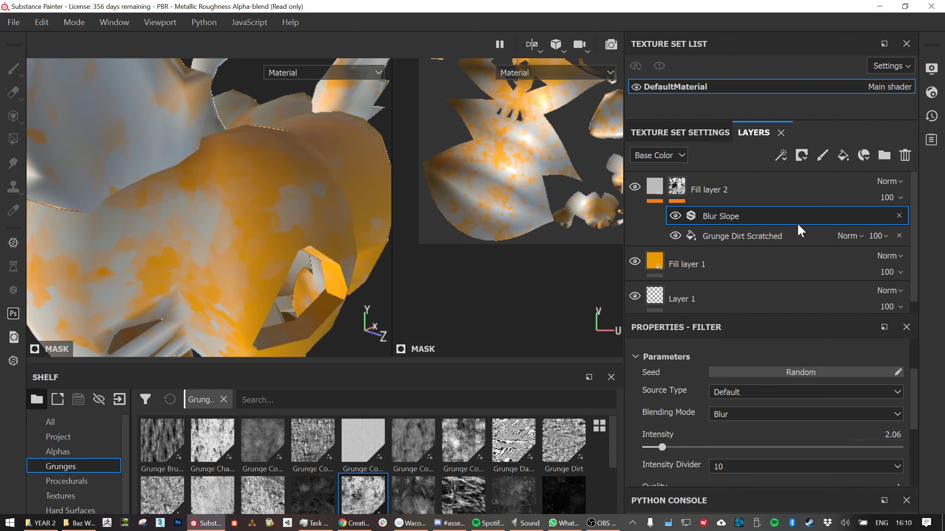
Add an empty filter above Blur Slope in Fill layer 2's mask
right_click(746, 190)
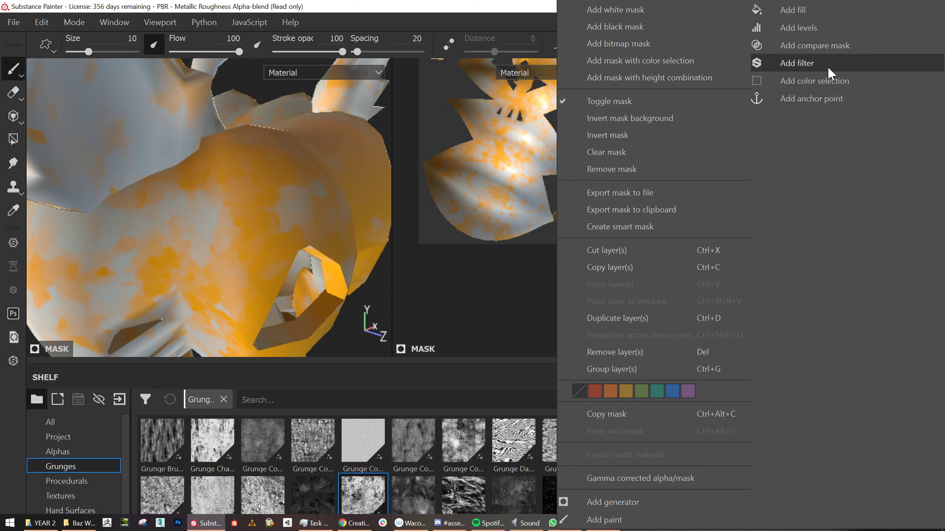
click(801, 58)
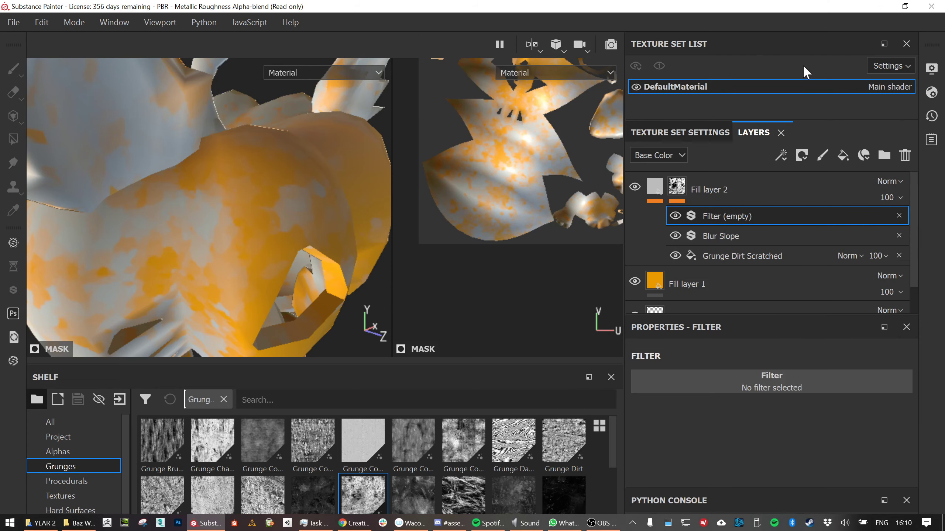
Compare Fill layer 2's mask with its Blur Slope filter and Grunge Dirt Scratched fill hidden and shown
click(675, 236)
click(674, 216)
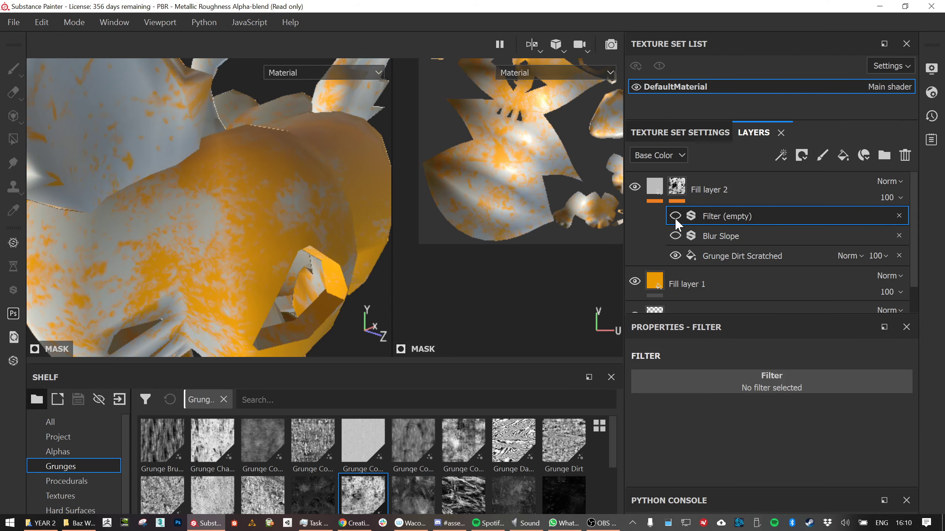
click(674, 255)
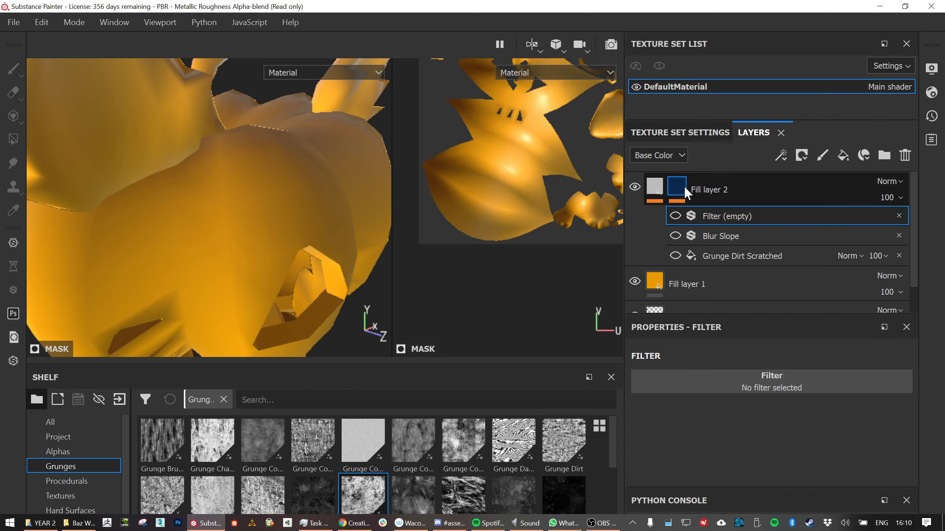
click(676, 256)
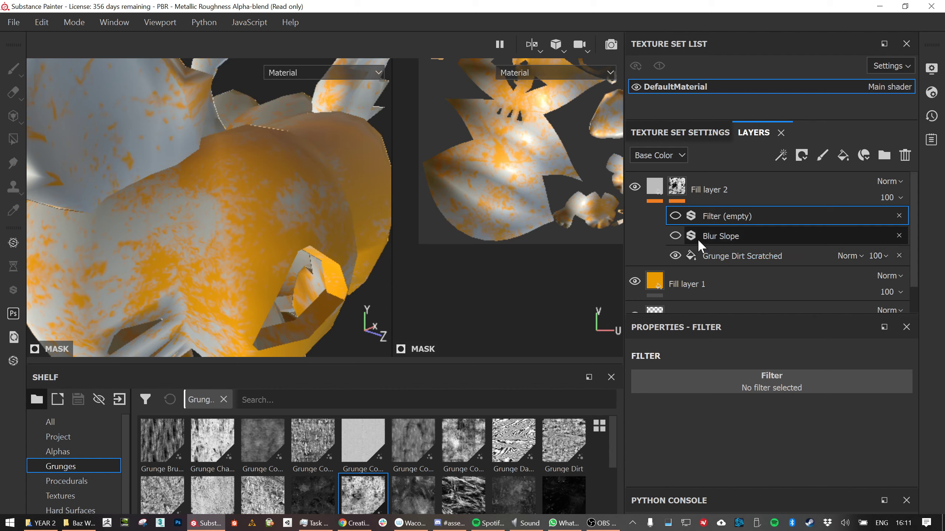
click(675, 235)
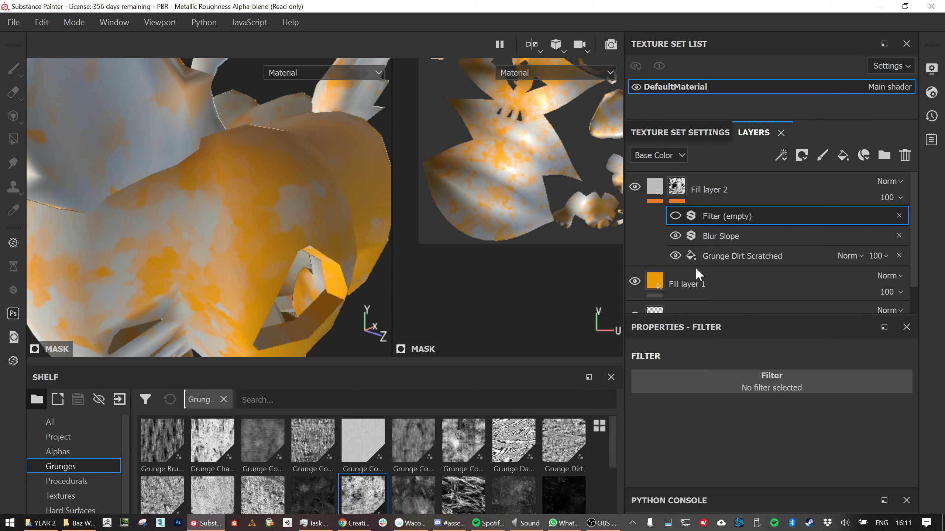
Assign Blur Directional to the empty filter in Fill layer 2's mask and set its angle to 348
click(758, 383)
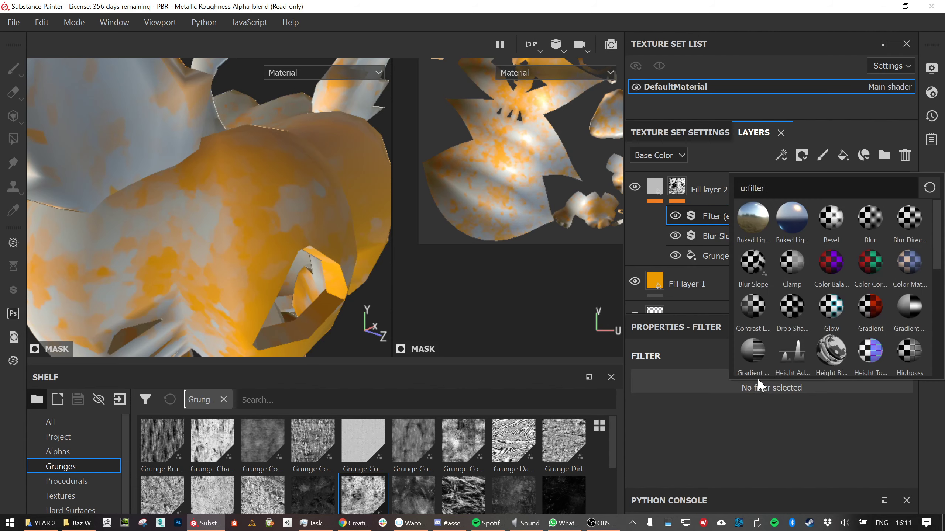
click(909, 216)
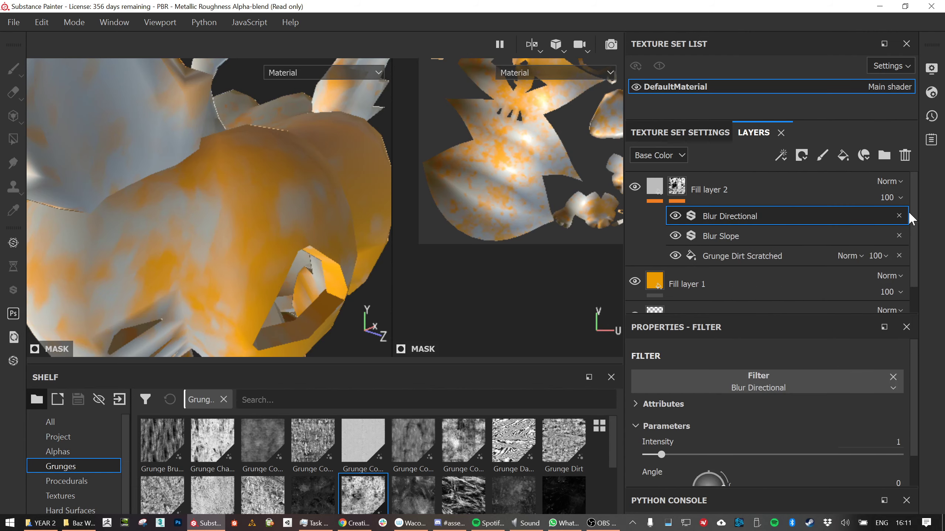
scroll(731, 439, down, 1)
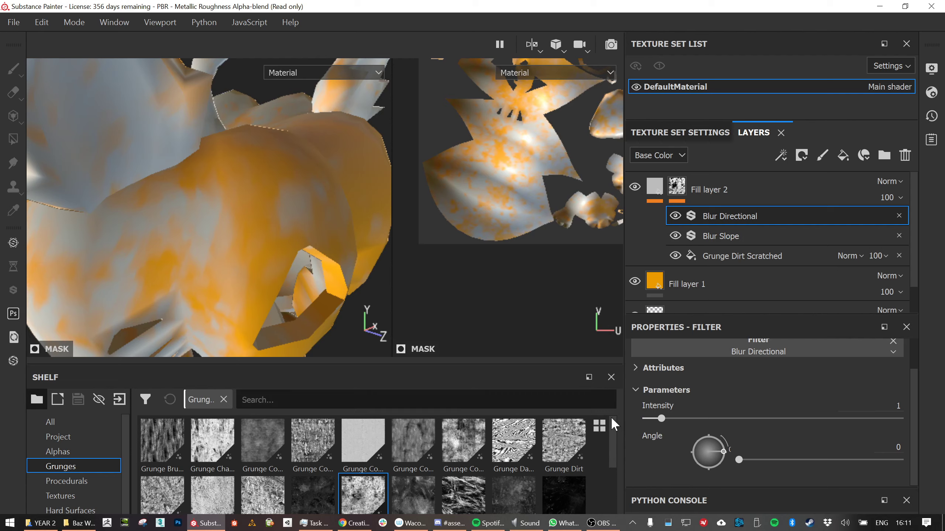
mouse_move(722, 451)
mouse_down()
mouse_move(721, 436)
mouse_move(730, 453)
mouse_up()
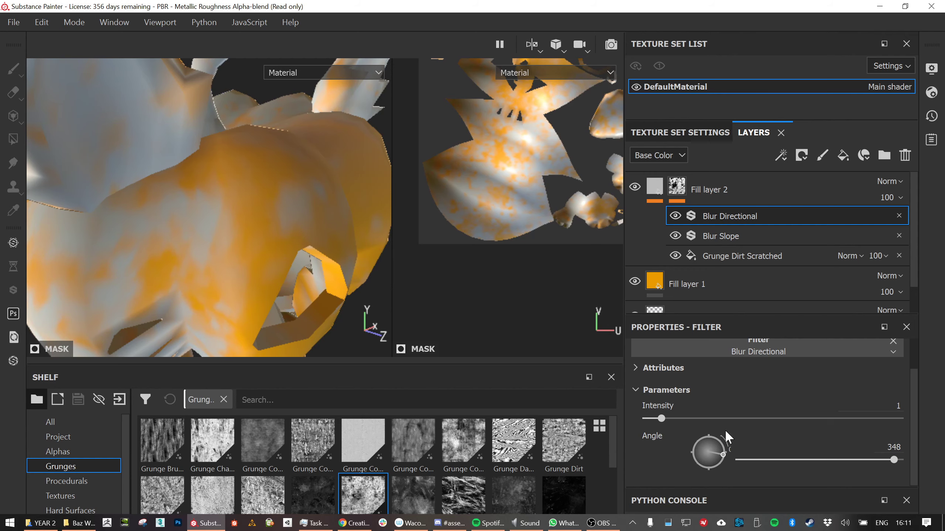
Add a Sharpen filter above Blur Directional in Fill layer 2's mask
right_click(722, 201)
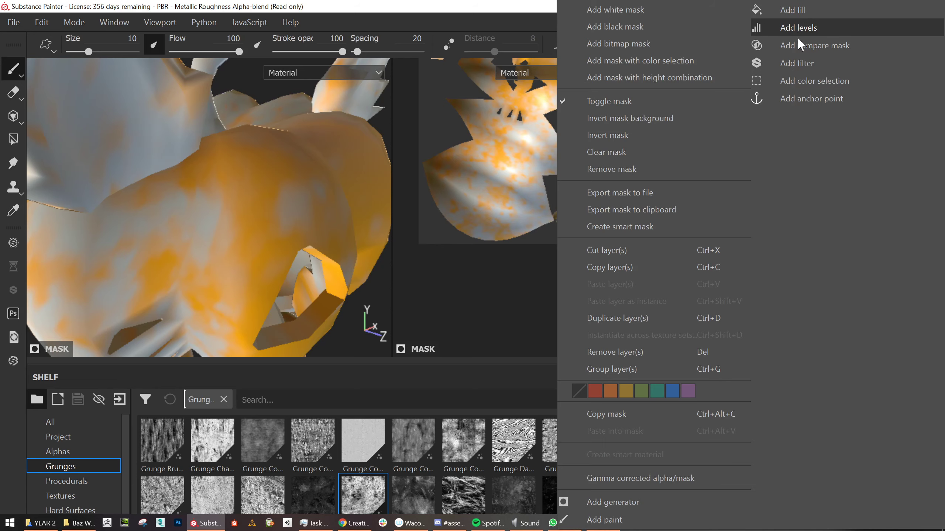
click(797, 61)
click(769, 376)
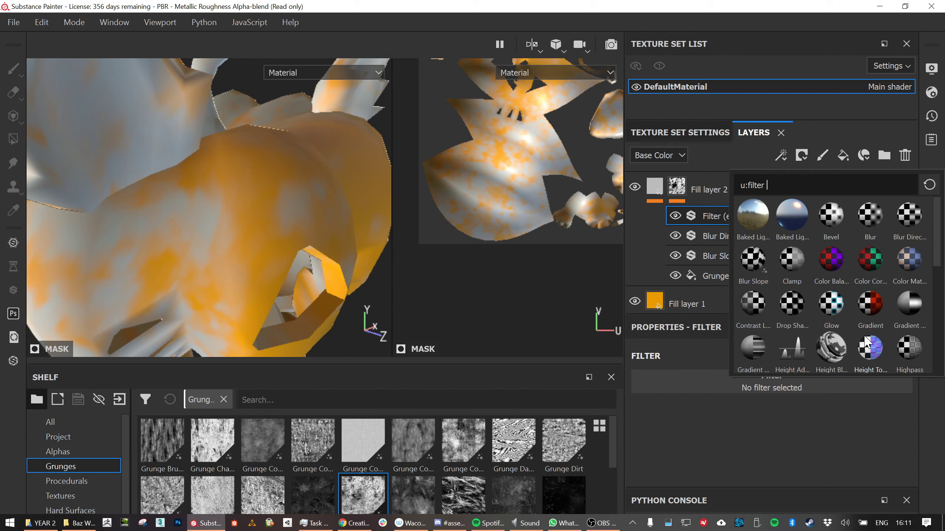
mouse_move(865, 338)
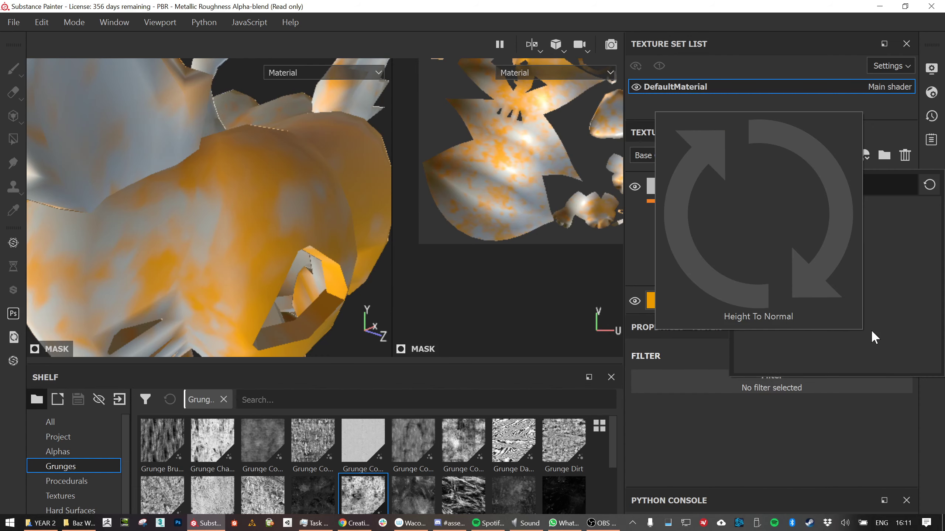
text(sharp)
click(758, 214)
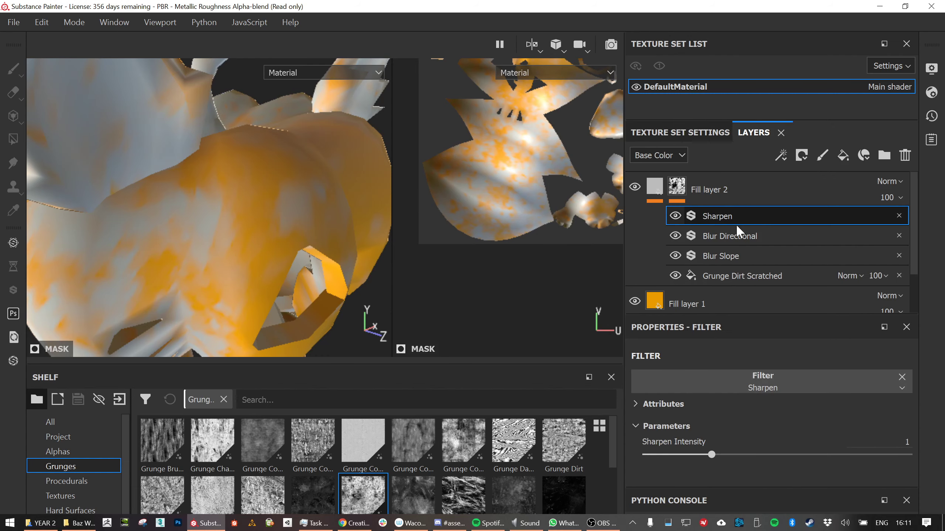
Try a Sharpen intensity of 4 on the creature's mask and settle on 2.2
drag(712, 454, 921, 437)
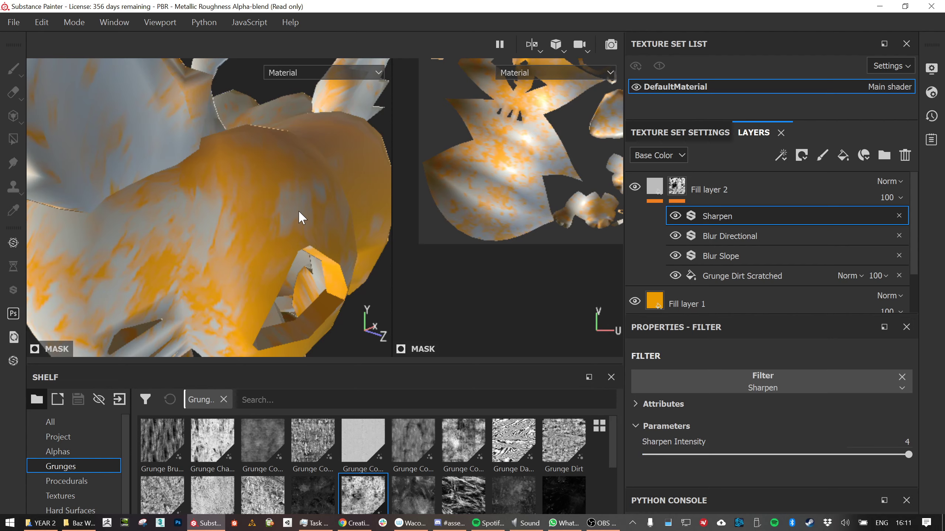
scroll(300, 210, down, 10)
alt+drag(303, 213, 286, 238)
scroll(285, 227, up, 6)
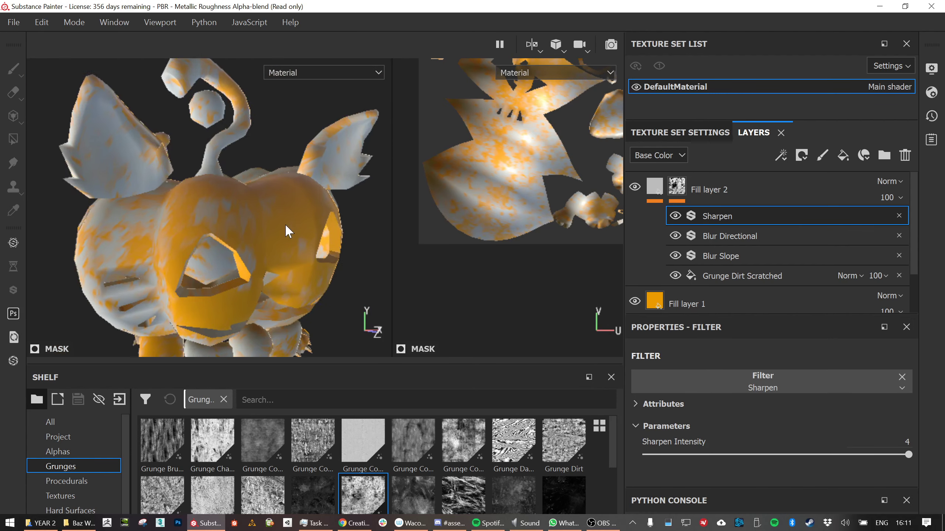
drag(883, 460, 791, 460)
alt+drag(193, 230, 255, 231)
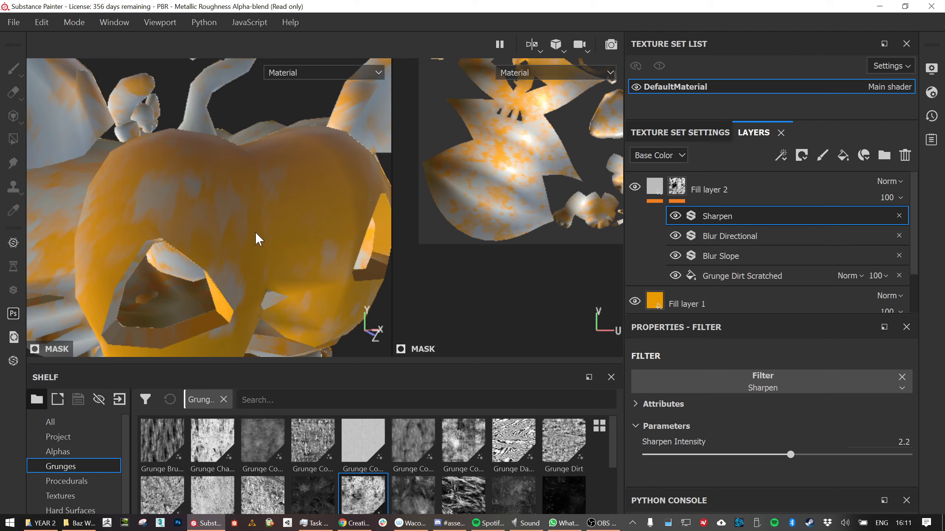
alt+right_drag(336, 227, 149, 225)
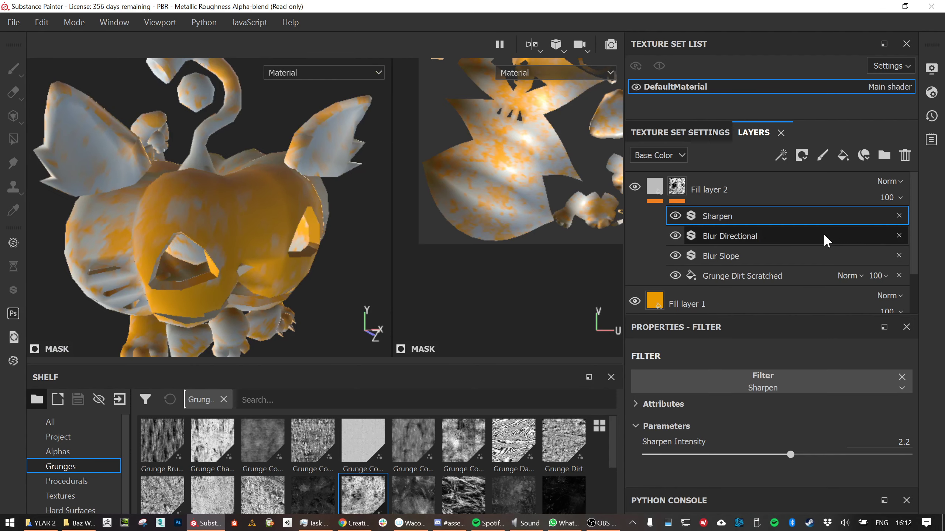
Lower Fill layer 2's opacity to 60 and set its base color to bright red (R 0.907, G 0.006, B 0.006)
click(895, 200)
drag(938, 225, 913, 223)
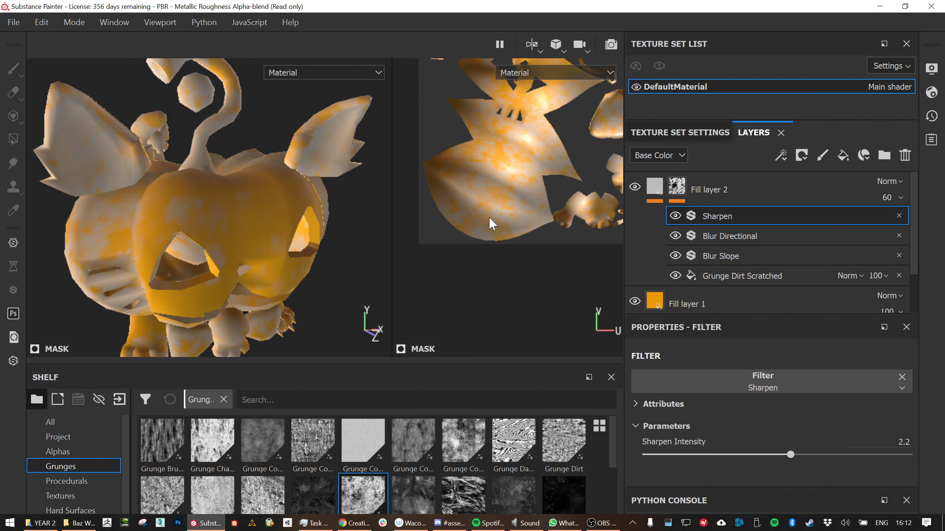
click(655, 191)
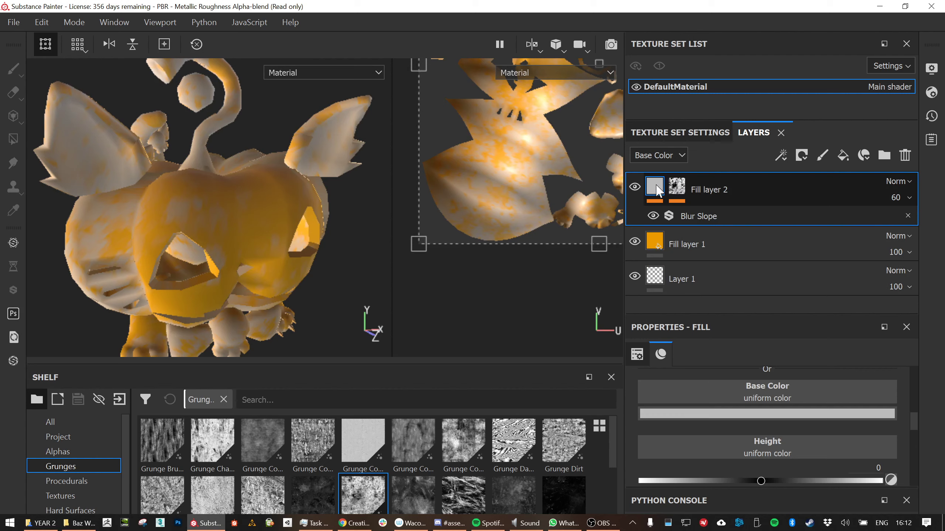
click(752, 415)
click(821, 302)
click(842, 263)
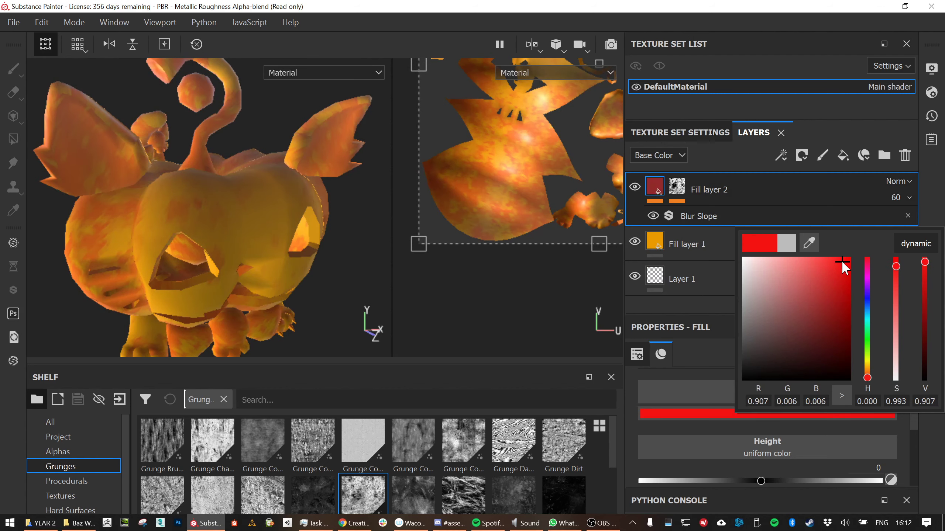
mouse_move(225, 257)
alt+mouse_down()
mouse_move(266, 200)
mouse_move(232, 228)
mouse_move(180, 215)
mouse_move(232, 217)
mouse_move(228, 264)
alt+mouse_up()
alt+drag(264, 234, 359, 267)
alt+drag(226, 275, 268, 219)
scroll(271, 224, up, 2)
scroll(283, 225, down, 6)
scroll(268, 217, up, 5)
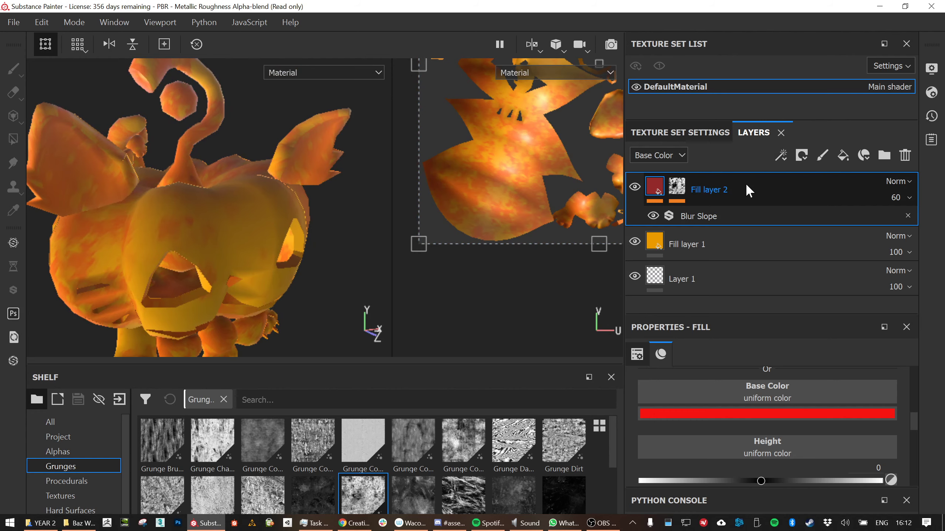
Duplicate Fill layer 2 with its mask and filters
click(754, 285)
click(716, 189)
right_click(716, 189)
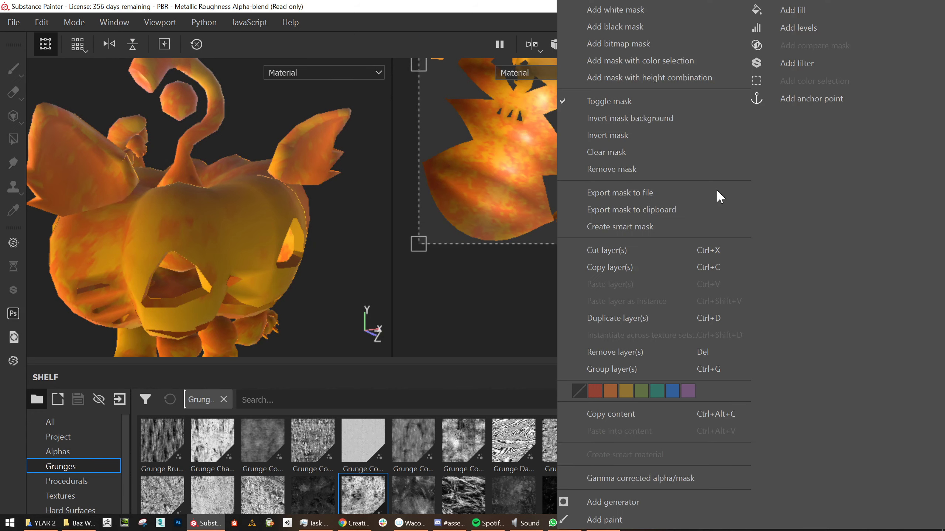
click(629, 317)
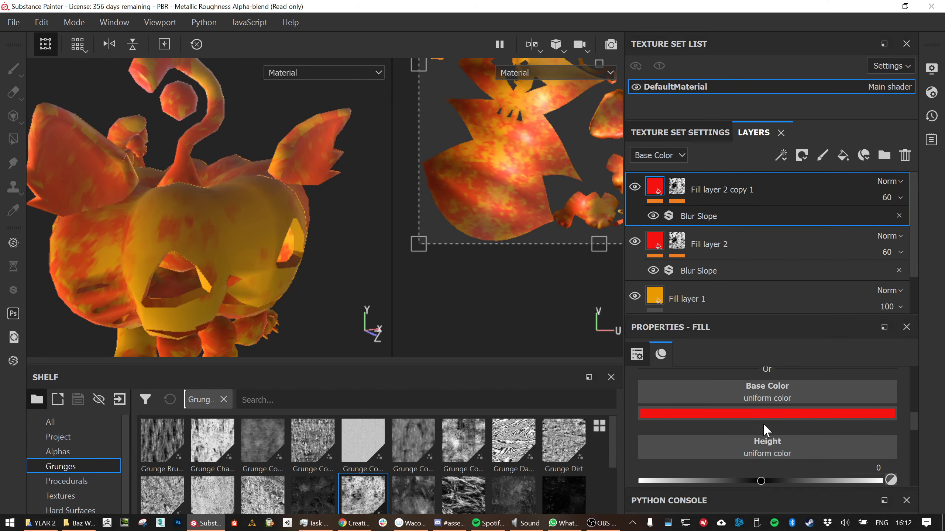
Set the duplicated fill layer's base color to pink (R 0.933, G 0.043, B 0.587)
click(767, 414)
drag(869, 359, 869, 362)
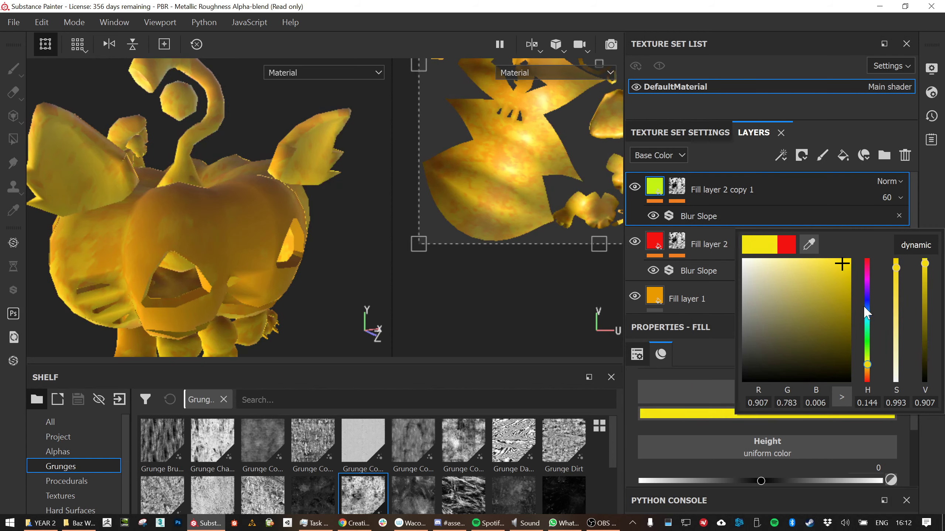
drag(863, 306, 867, 271)
drag(813, 257, 825, 263)
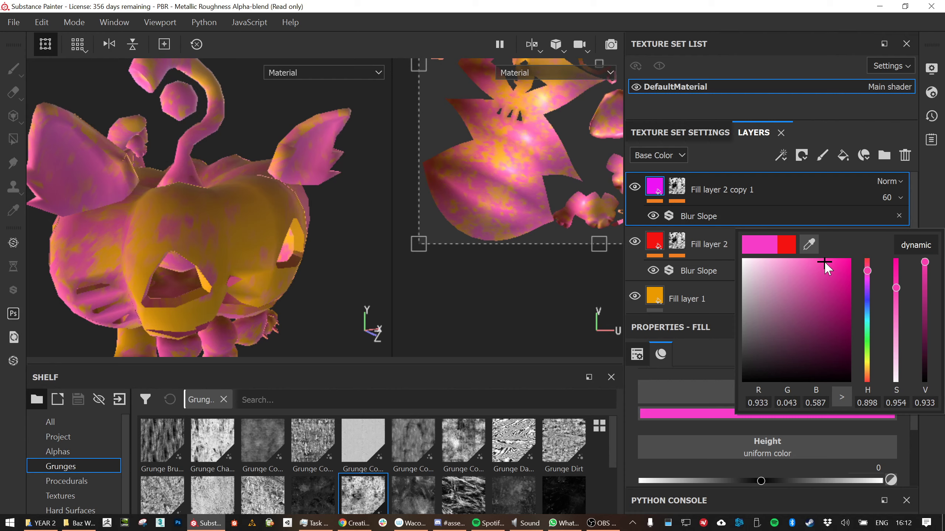
Set the Grunge Dirt Scratched scale to 1.8, rotation to 34.84 and first offset to 0.26 in the duplicated layer's mask
click(737, 216)
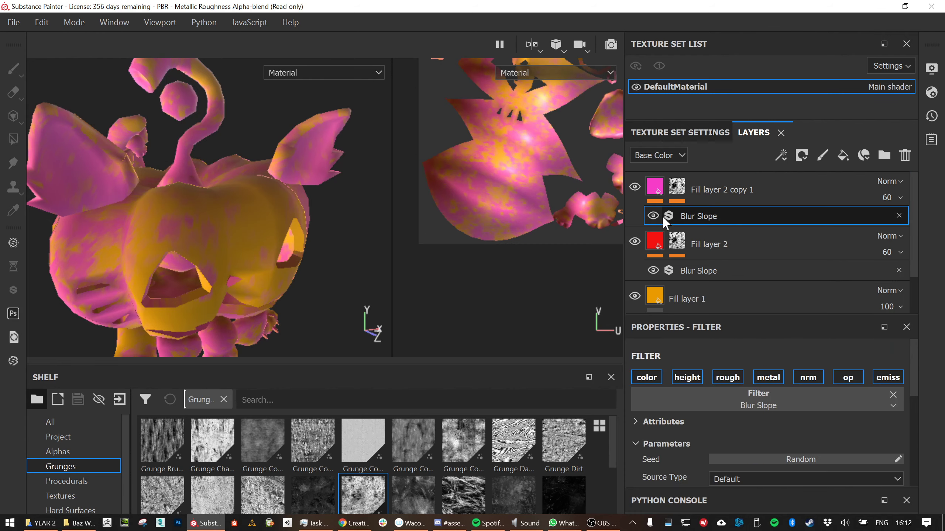
click(677, 186)
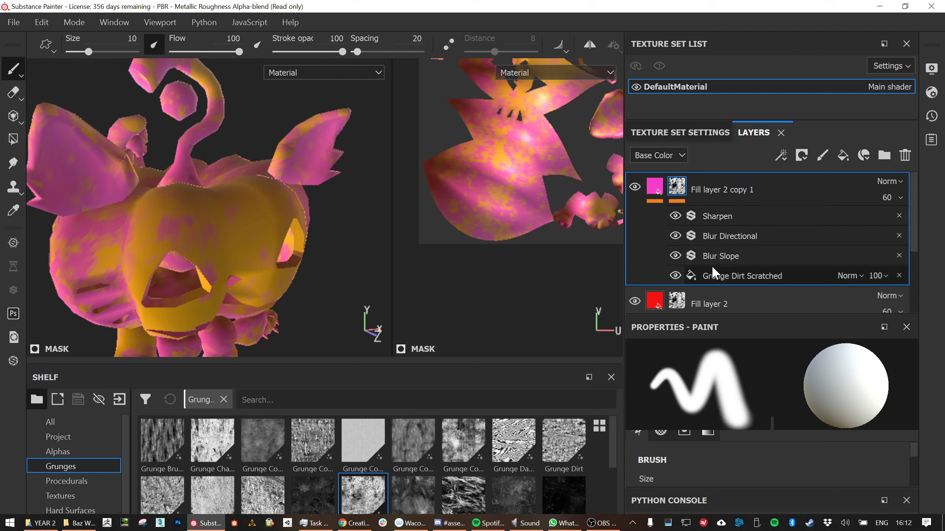
click(717, 278)
scroll(775, 446, down, 2)
scroll(759, 451, up, 5)
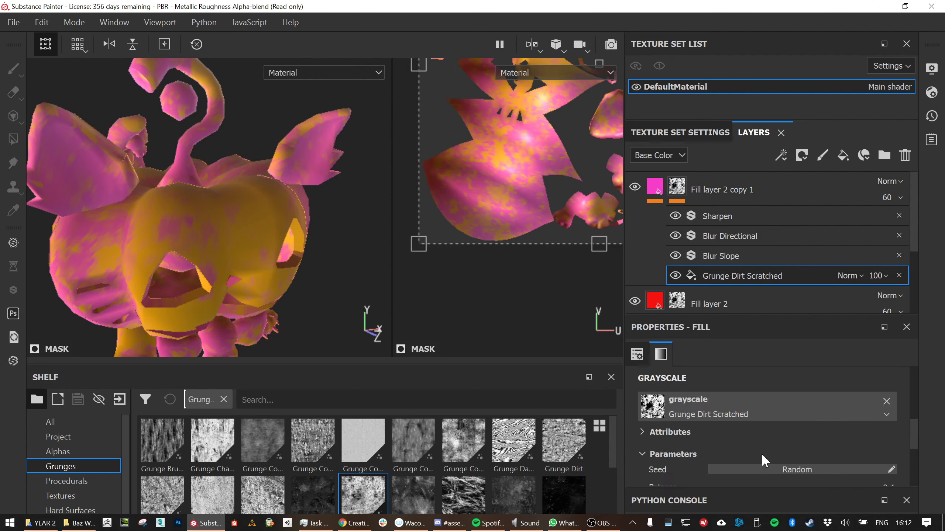
mouse_move(741, 430)
mouse_down()
mouse_move(725, 426)
mouse_move(741, 429)
mouse_up()
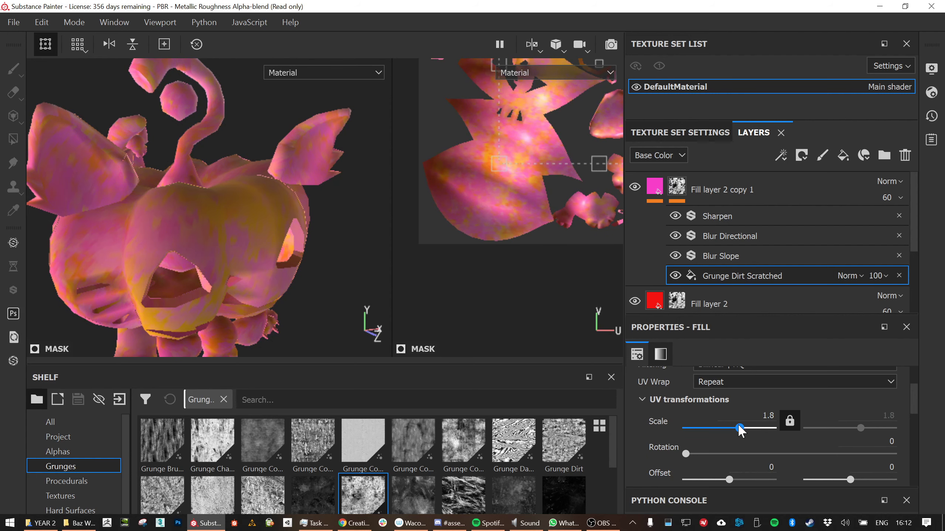
drag(687, 450, 741, 480)
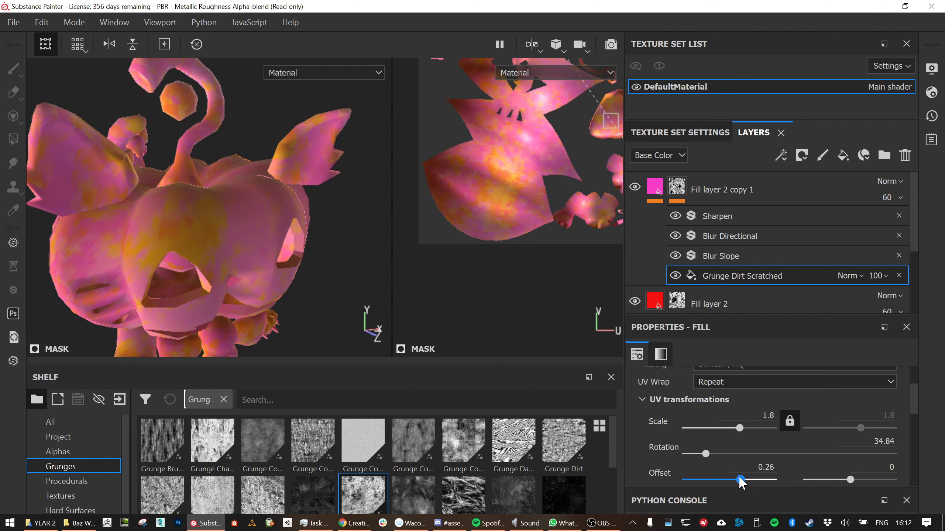
Set the Blur Slope intensity to 2.62 in the mask of Fill layer 2 copy 1
click(722, 260)
scroll(755, 436, down, 3)
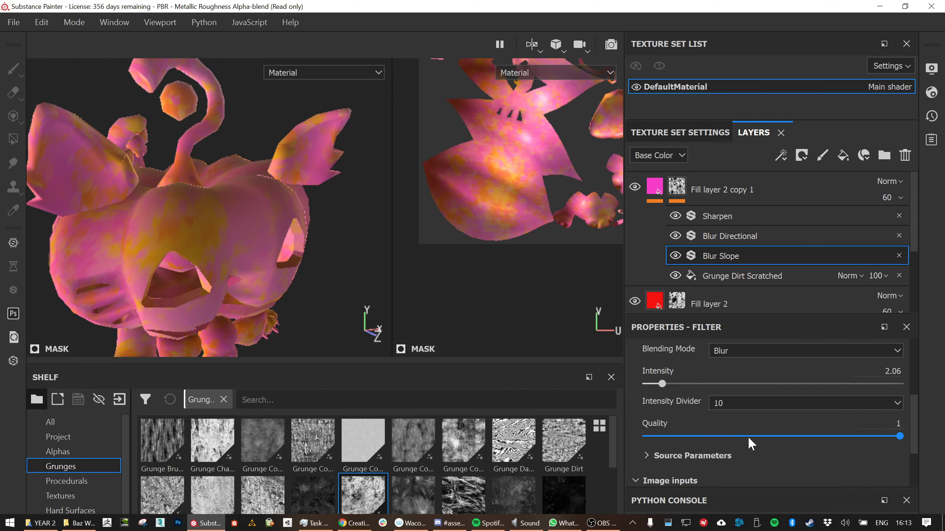
mouse_move(662, 384)
mouse_down()
mouse_move(706, 384)
mouse_move(665, 390)
mouse_up()
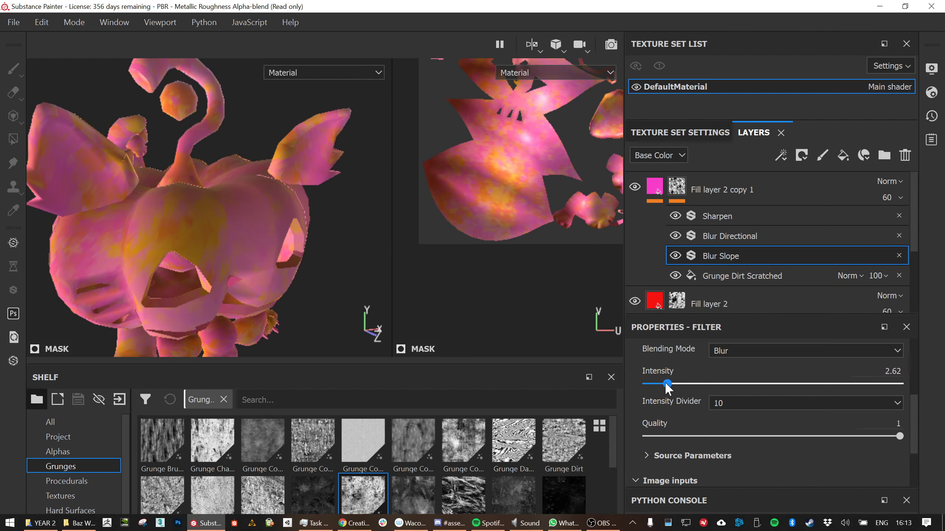
scroll(719, 447, down, 3)
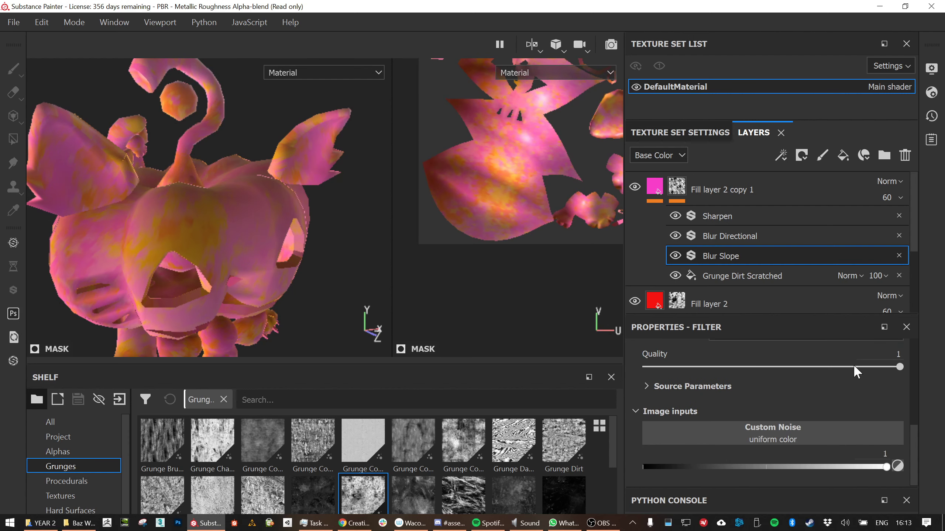
Lower the opacity of Fill layer 2 copy 1 to 50
alt+drag(289, 262, 274, 244)
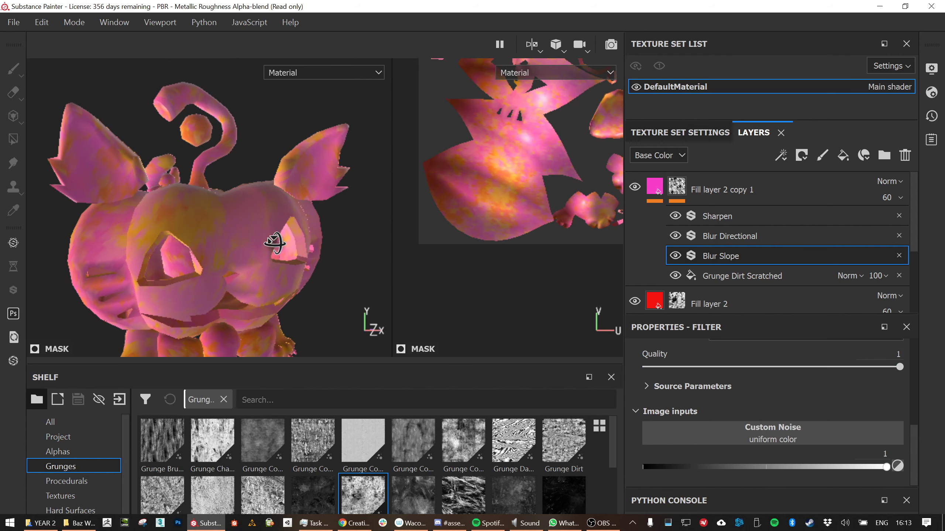
click(899, 198)
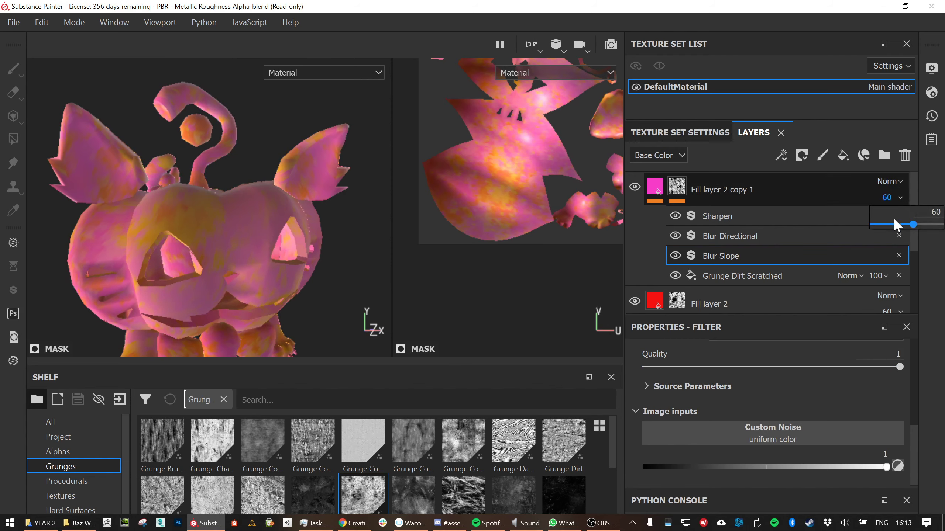
click(899, 224)
drag(899, 224, 907, 225)
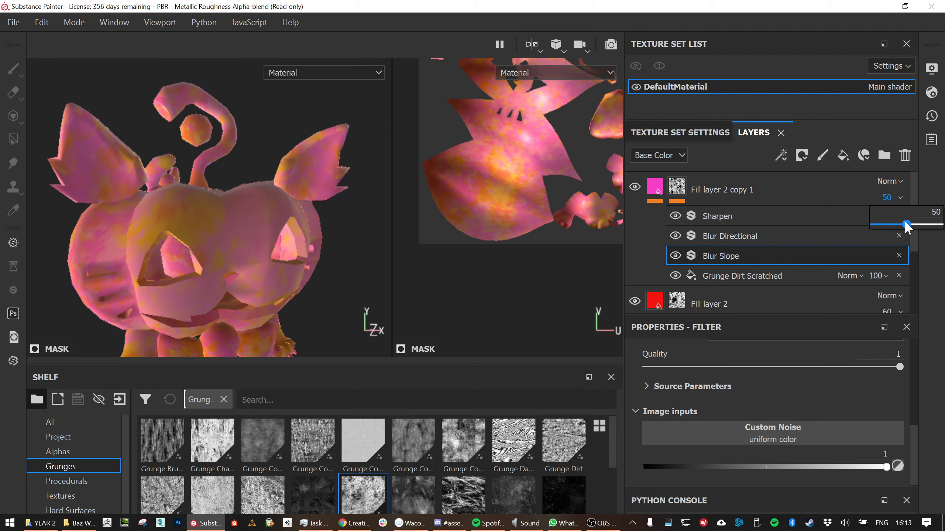
Add a new fill layer above Fill layer 2 copy 1 and toggle its visibility off and back on
alt+drag(393, 206, 411, 216)
alt+drag(275, 232, 302, 212)
click(756, 181)
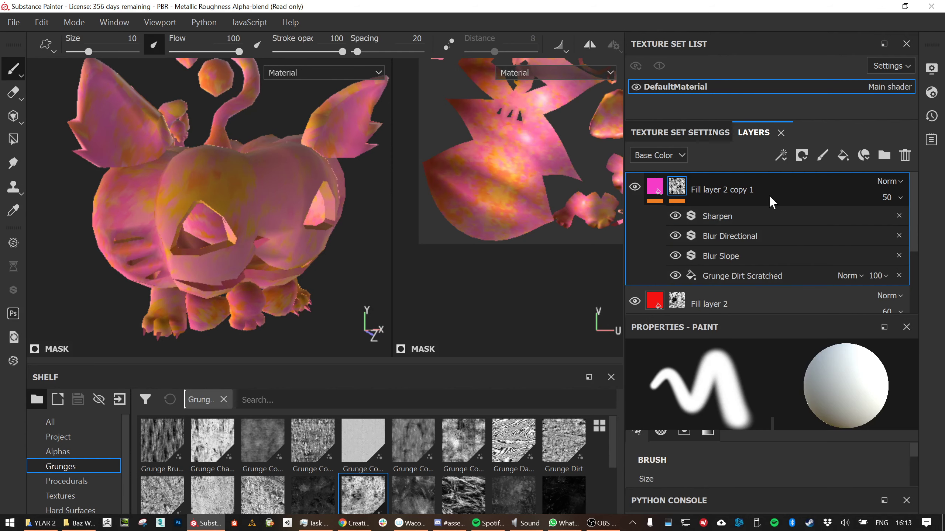
click(843, 154)
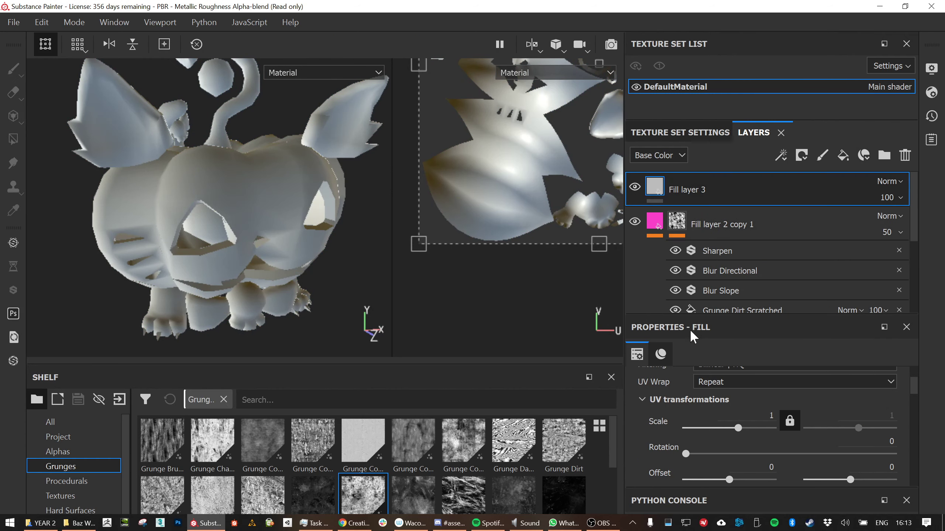
click(634, 188)
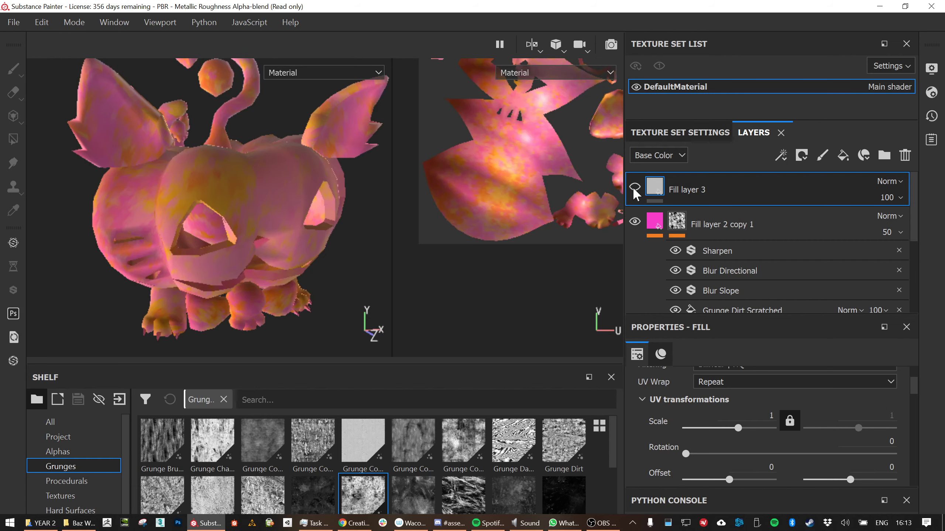
click(635, 187)
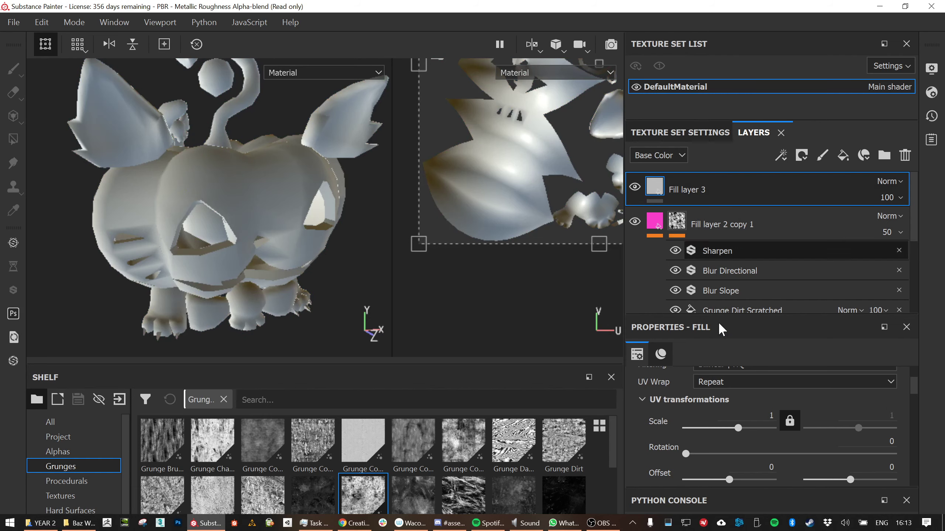
Set the base color of Fill layer 3 to a pale yellow and add a black mask to the layer
scroll(750, 433, down, 5)
scroll(774, 468, down, 3)
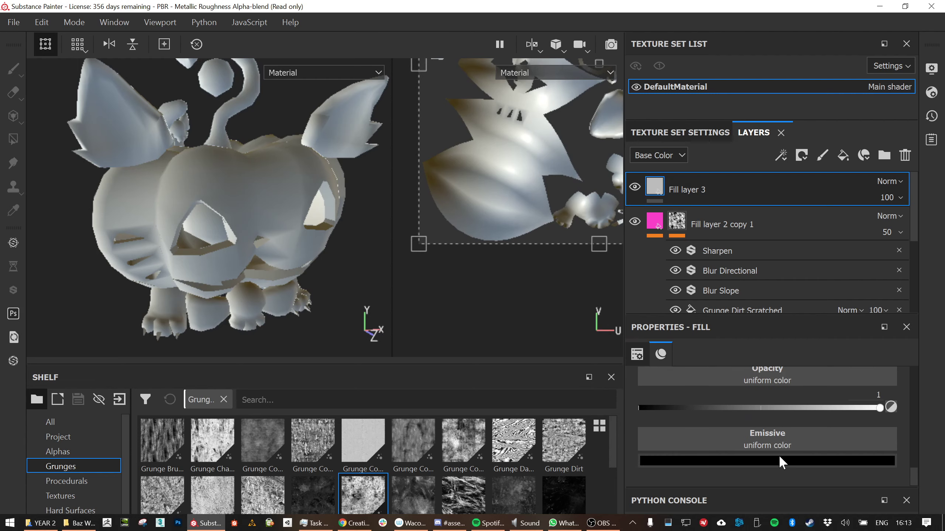
scroll(785, 455, up, 5)
scroll(768, 447, up, 2)
scroll(768, 447, down, 1)
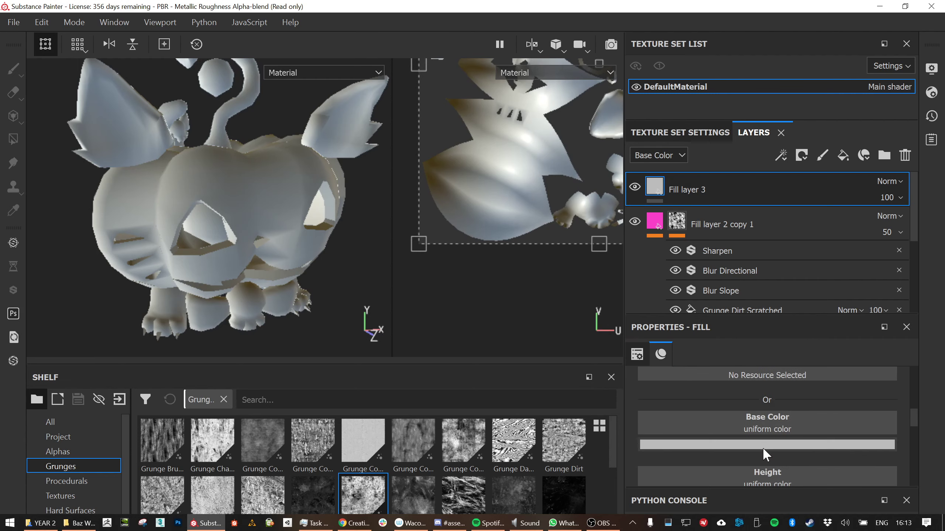
click(767, 446)
drag(867, 332, 860, 397)
drag(807, 328, 798, 287)
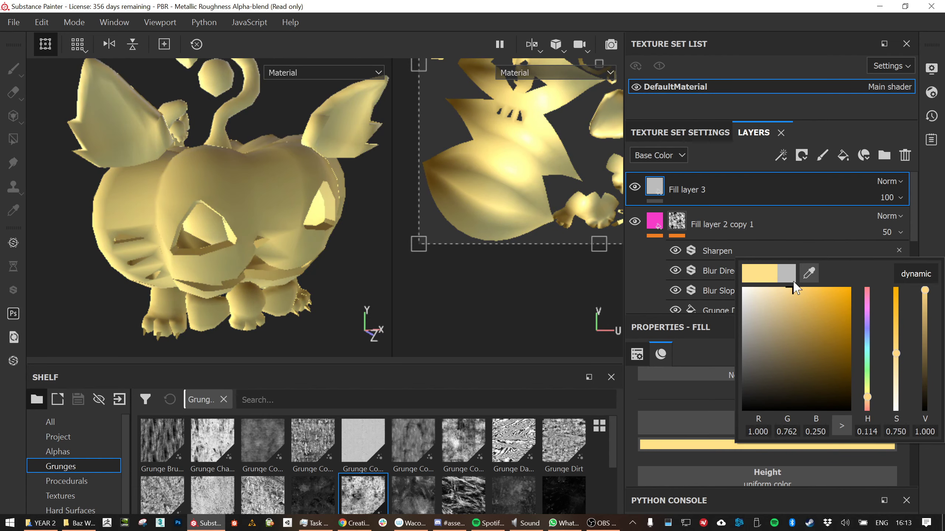
drag(868, 399, 869, 396)
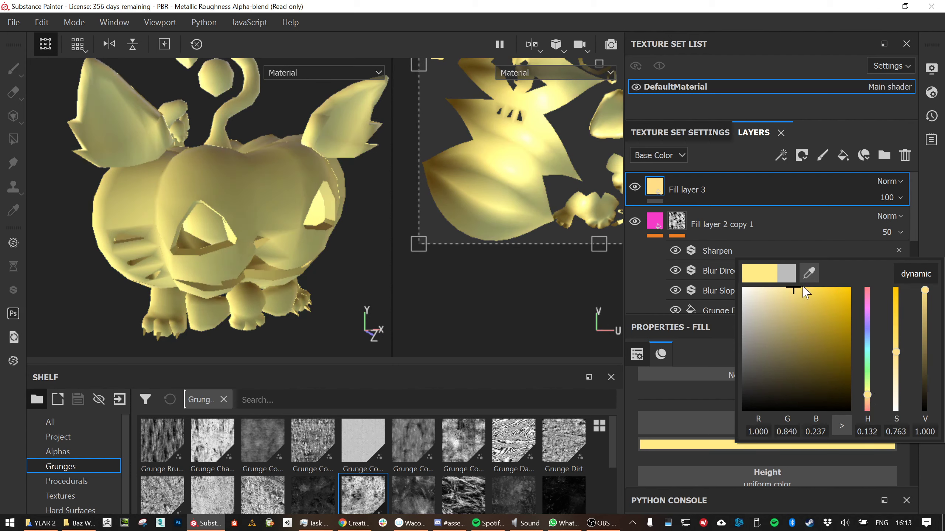
click(776, 289)
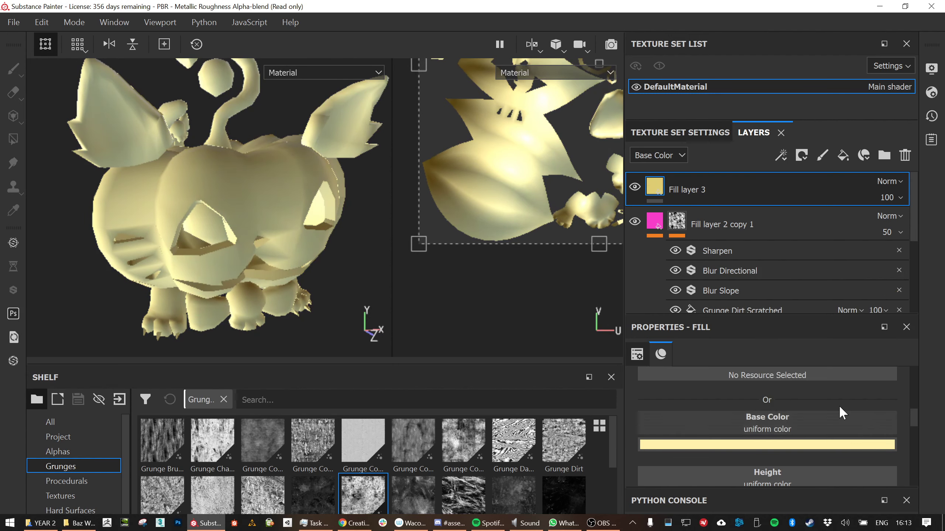
right_click(660, 194)
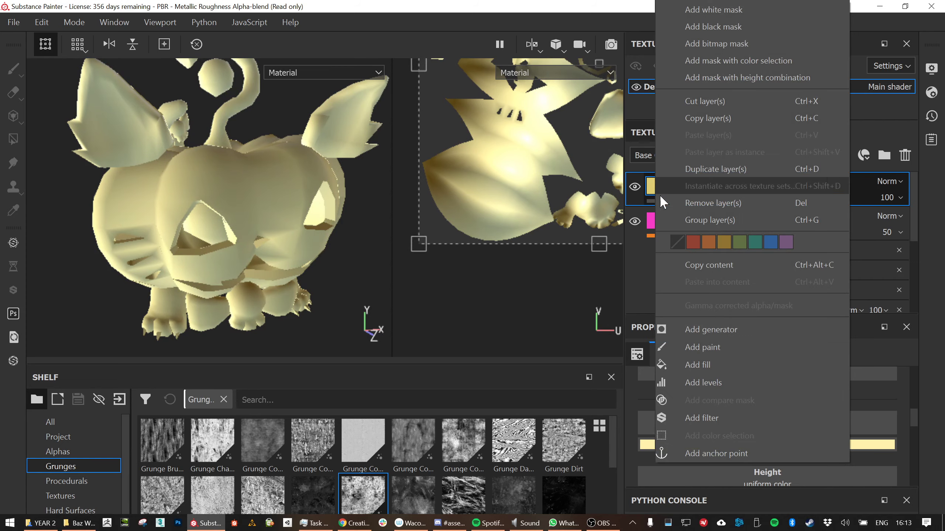
click(730, 26)
right_click(678, 188)
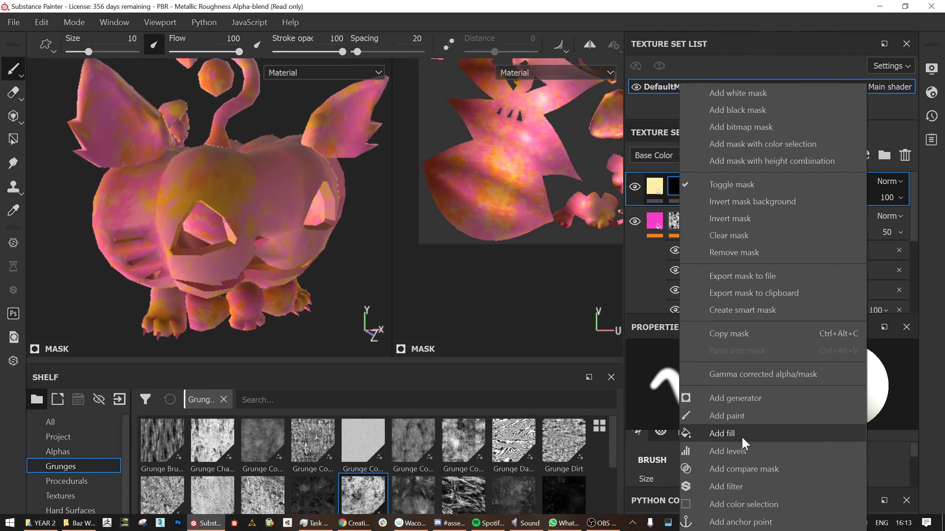
click(745, 398)
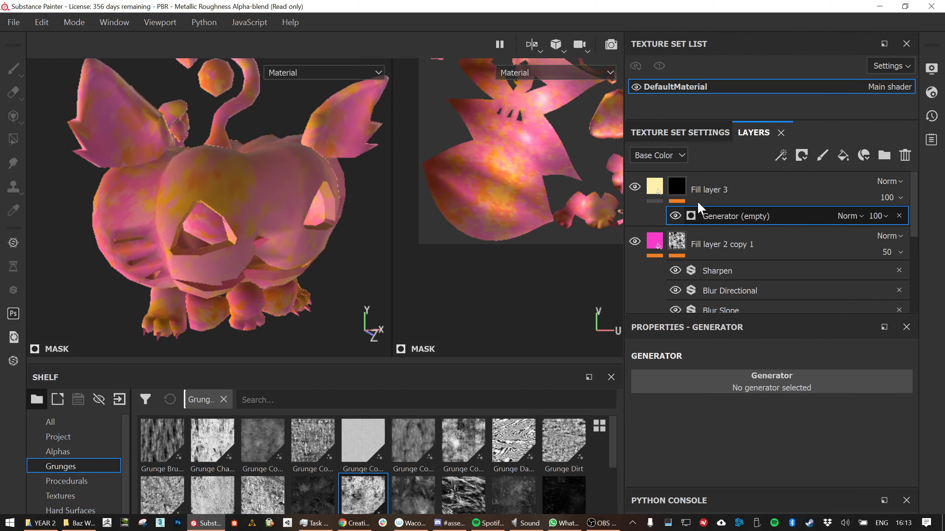
click(785, 386)
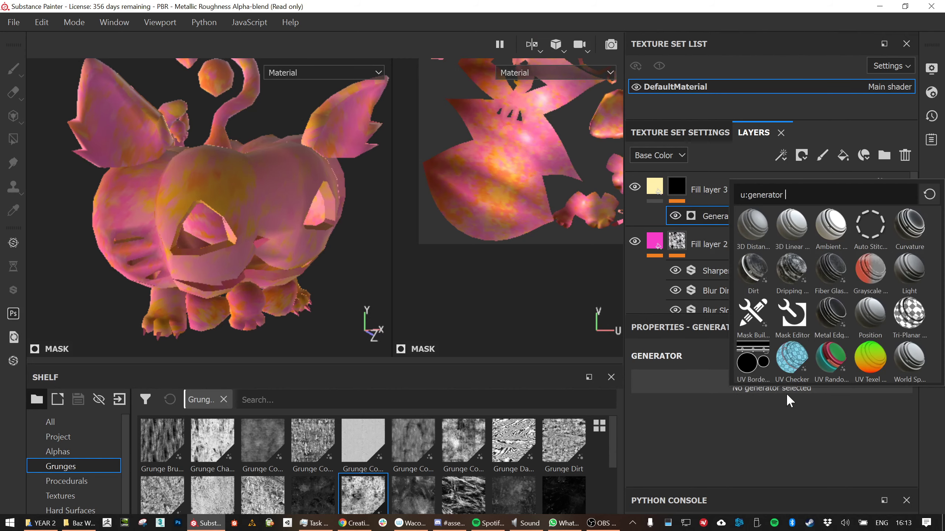
click(829, 429)
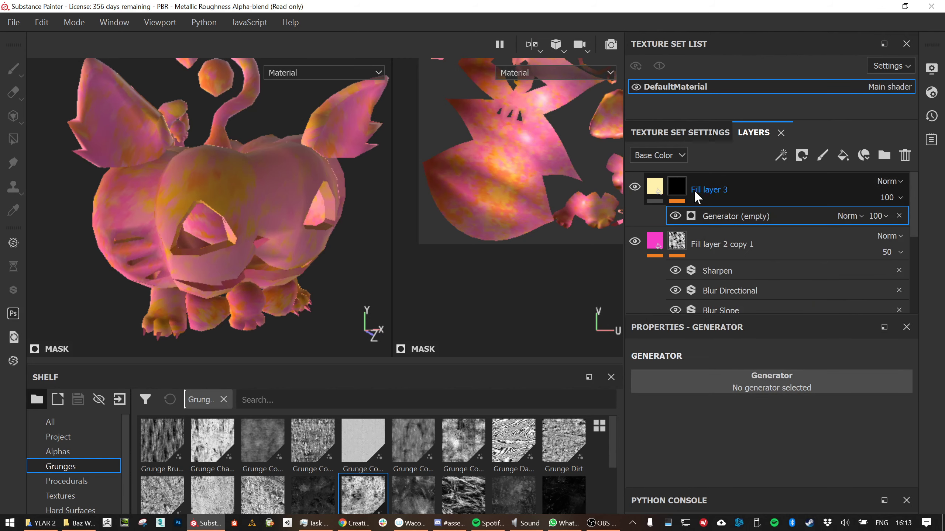
key(Delete)
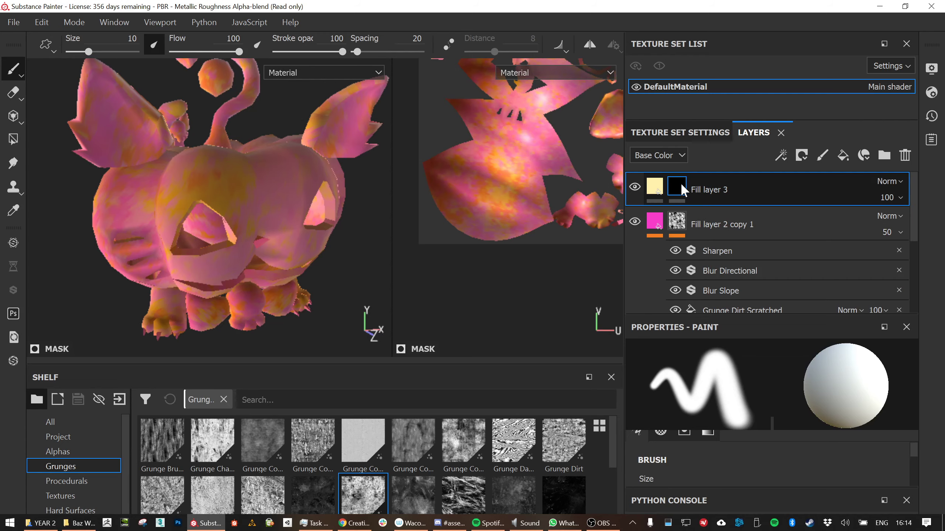
Add a fill to the mask of Fill layer 3 and assign the BnW Spots 1 procedural as its grayscale
right_click(680, 183)
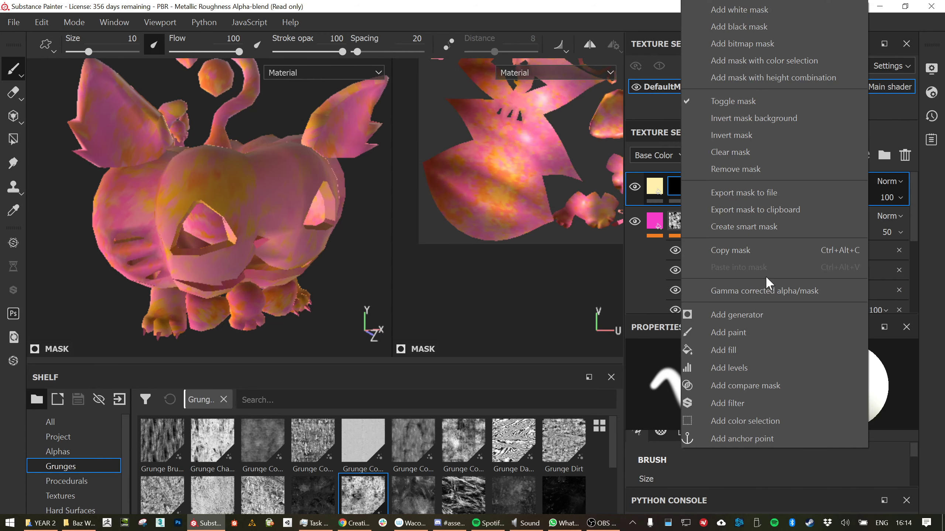
click(757, 349)
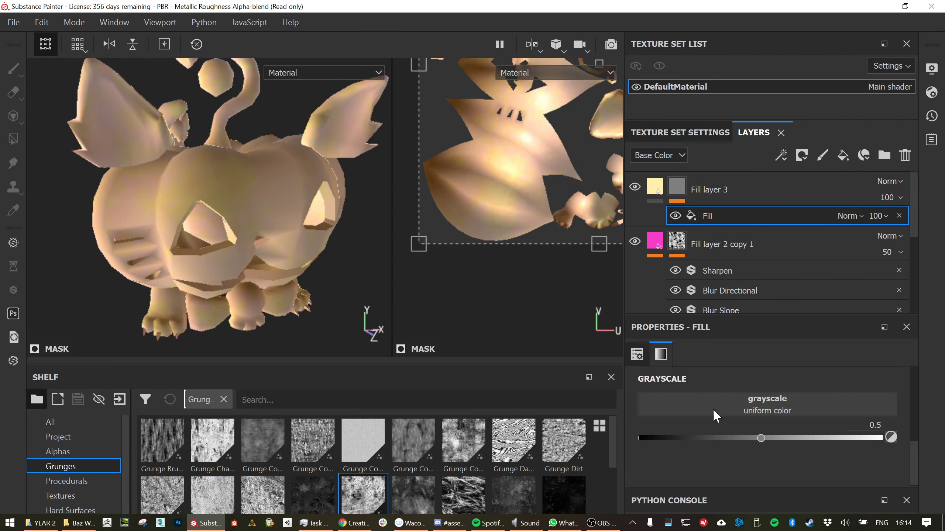
click(63, 481)
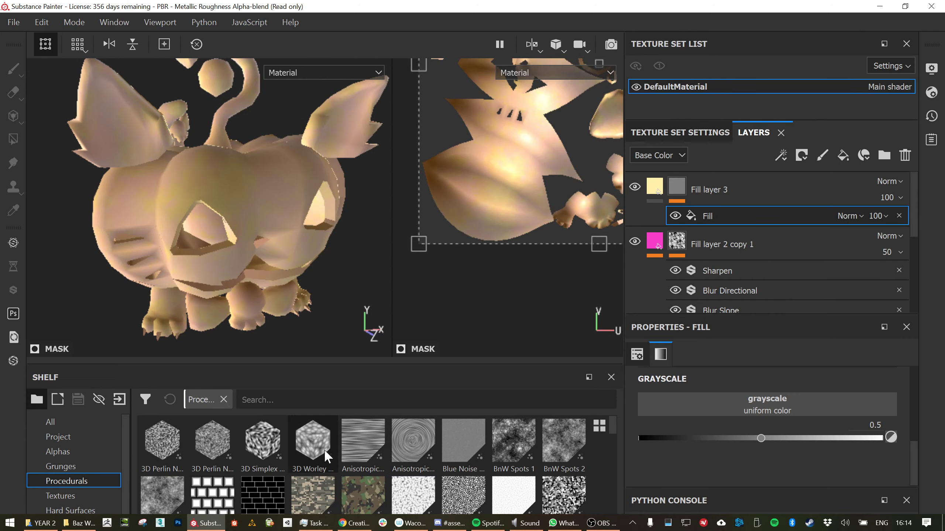
scroll(312, 449, down, 3)
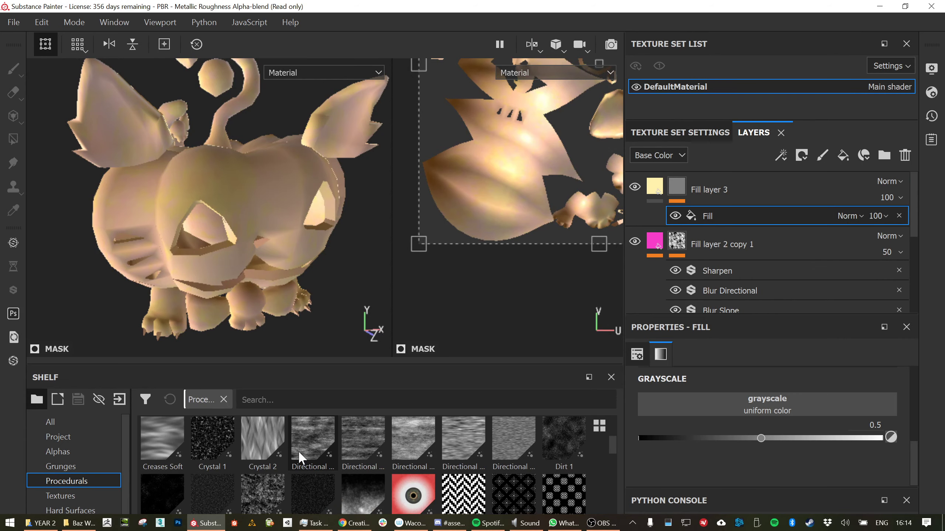
scroll(298, 456, up, 3)
drag(516, 443, 745, 401)
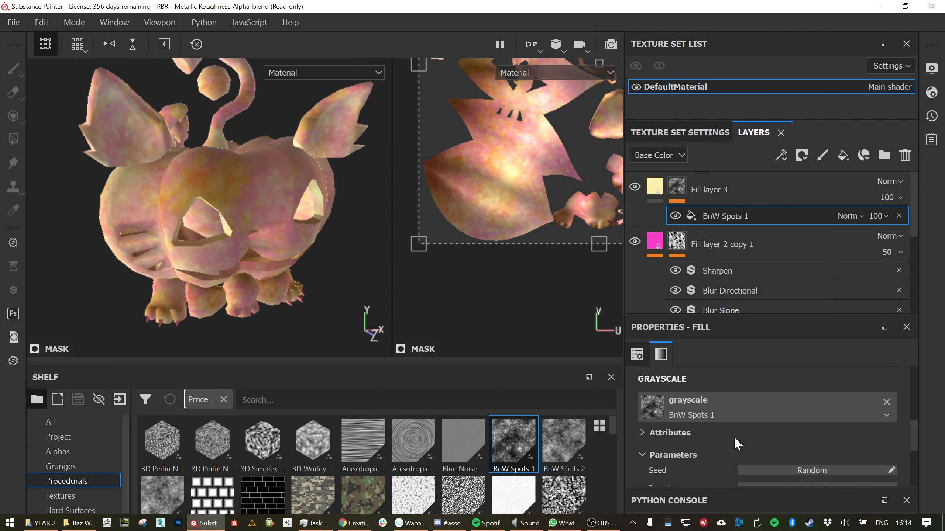
Set the contrast of the BnW Spots 1 mask fill to 0.82 and its balance to 0.3
scroll(733, 436, down, 2)
drag(653, 462, 850, 462)
drag(773, 433, 724, 438)
scroll(744, 453, down, 1)
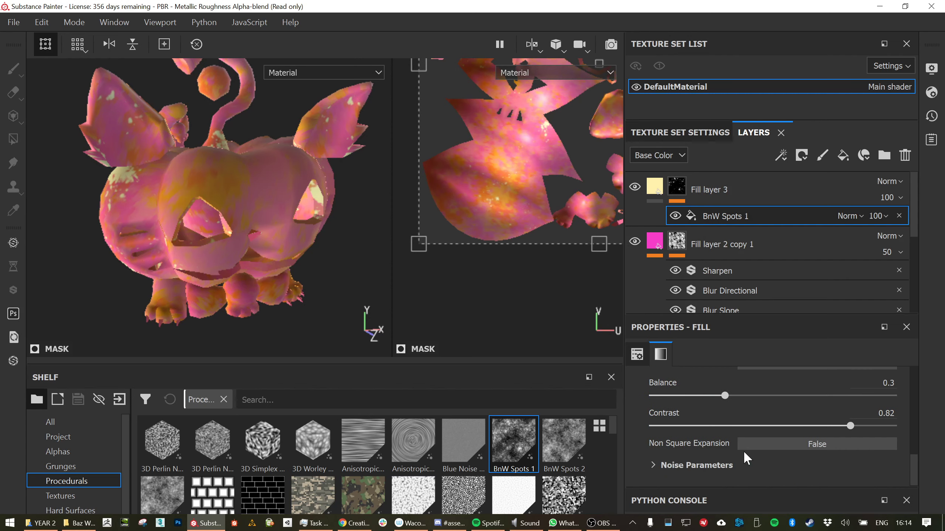
Set the BnW Spots 1 UV scale to 3.83 and rotate the pattern slightly in the mask of Fill layer 3
scroll(748, 450, up, 3)
scroll(730, 443, up, 3)
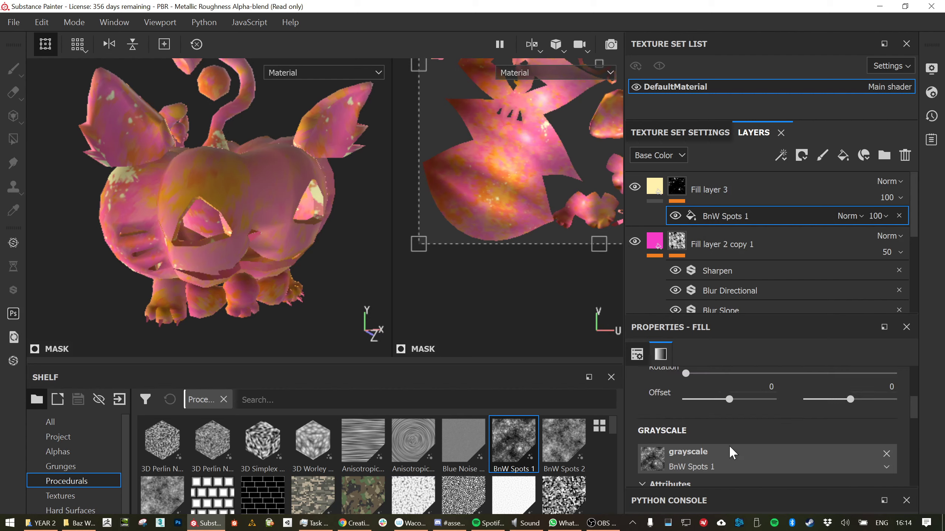
scroll(729, 442, down, 1)
drag(733, 392, 742, 394)
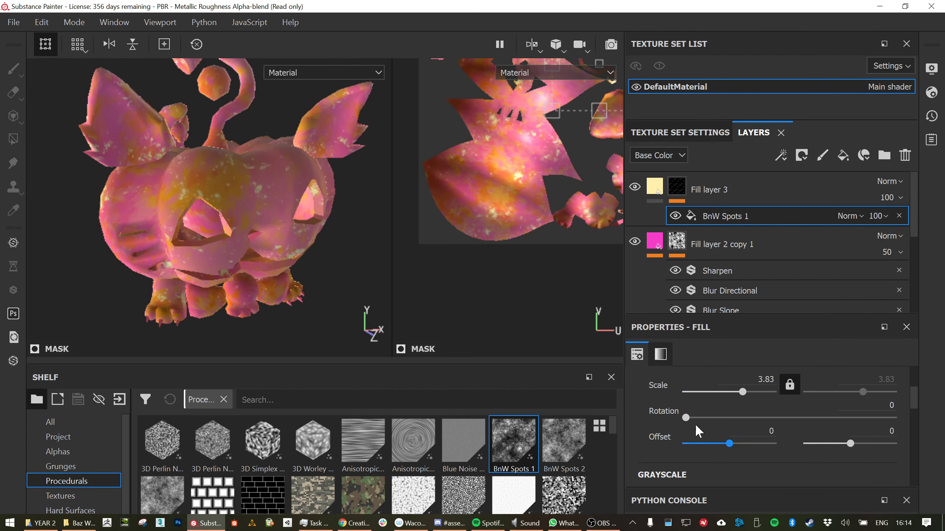
drag(686, 417, 716, 417)
Lower the BnW Spots 1 balance to 0.21 and its contrast to 0.71 in the mask of Fill layer 3
scroll(730, 446, down, 5)
scroll(730, 445, up, 8)
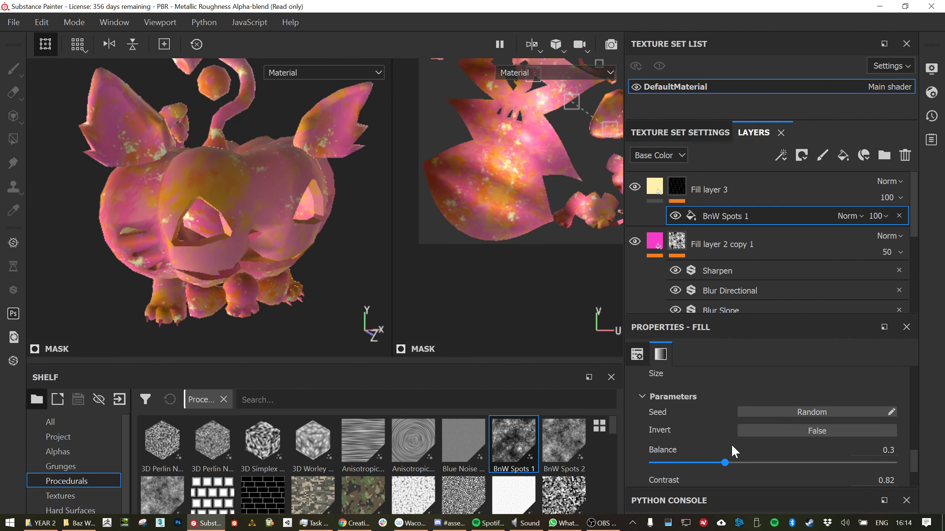
scroll(739, 439, down, 4)
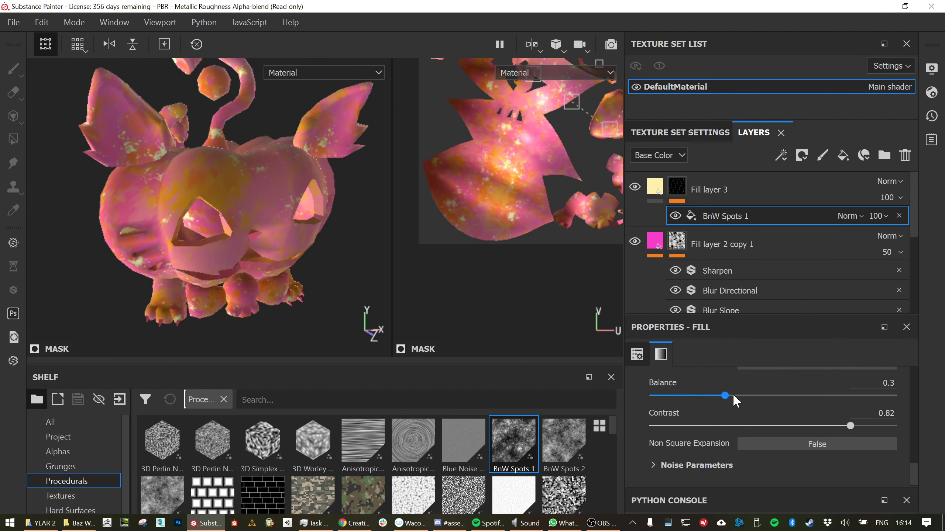
drag(726, 396, 703, 401)
drag(840, 427, 731, 424)
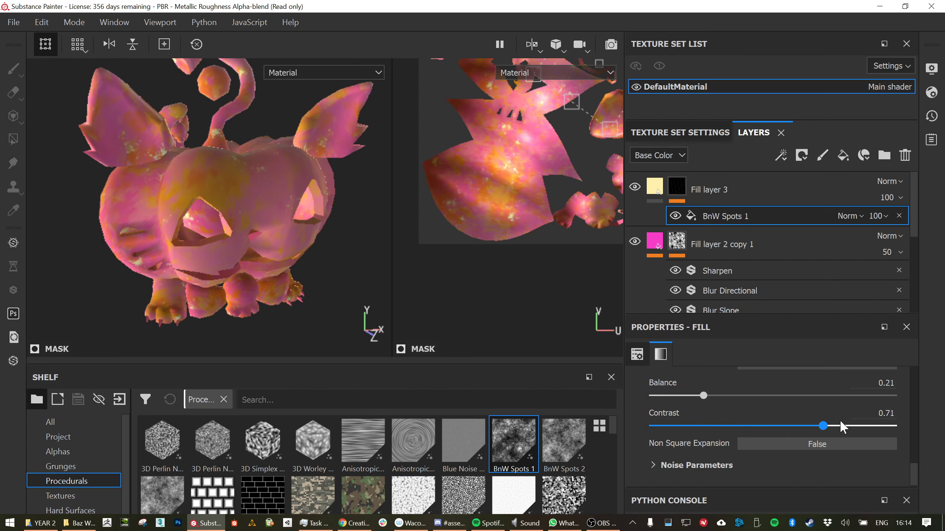
Add a filter to the mask of Fill layer 3 above BnW Spots 1 and assign Blur Slope to it
click(713, 189)
right_click(713, 189)
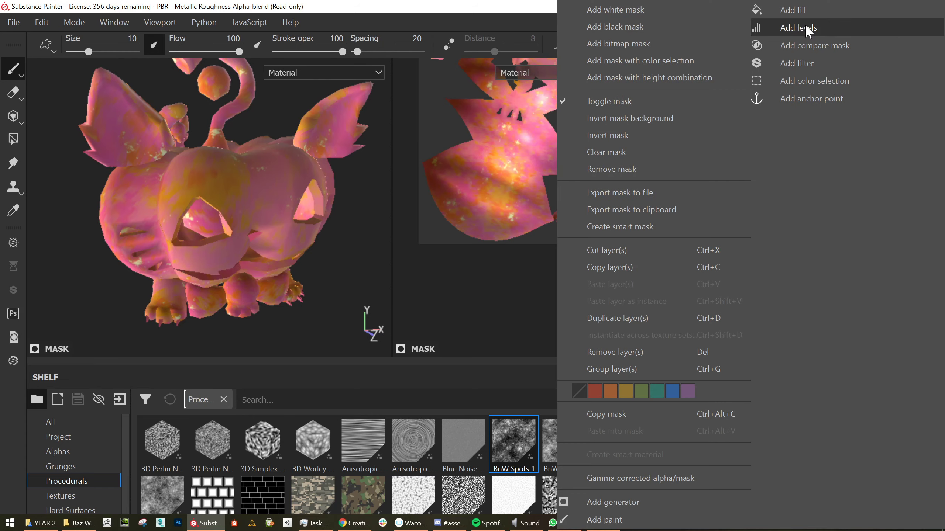
click(802, 63)
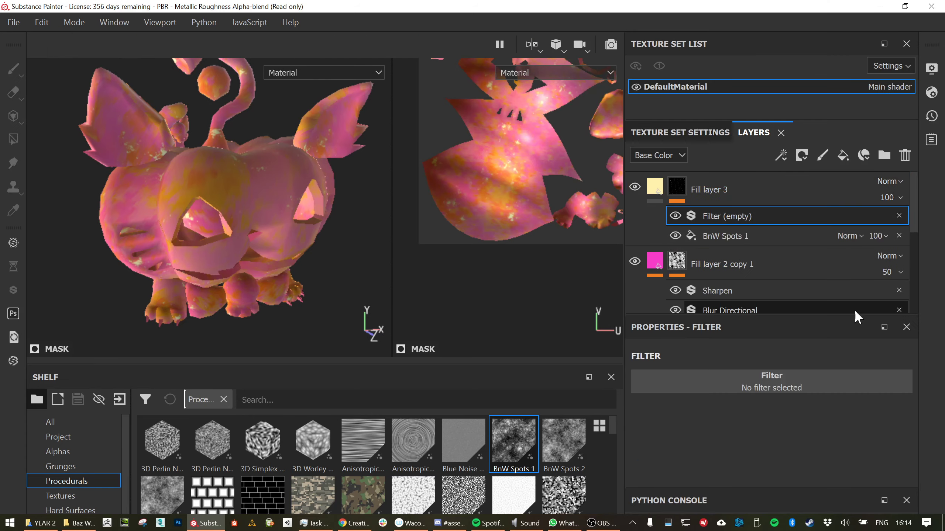
click(798, 378)
text(sharp)
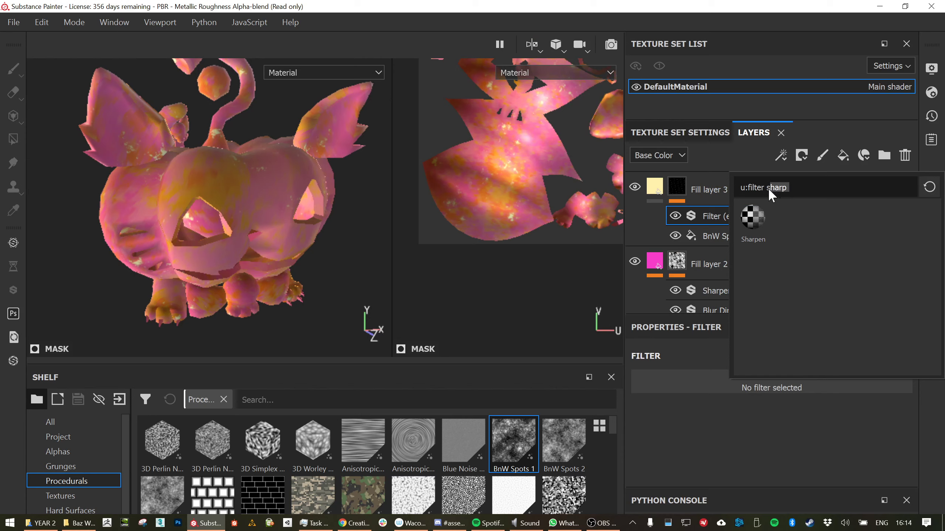
key(BackSpace)
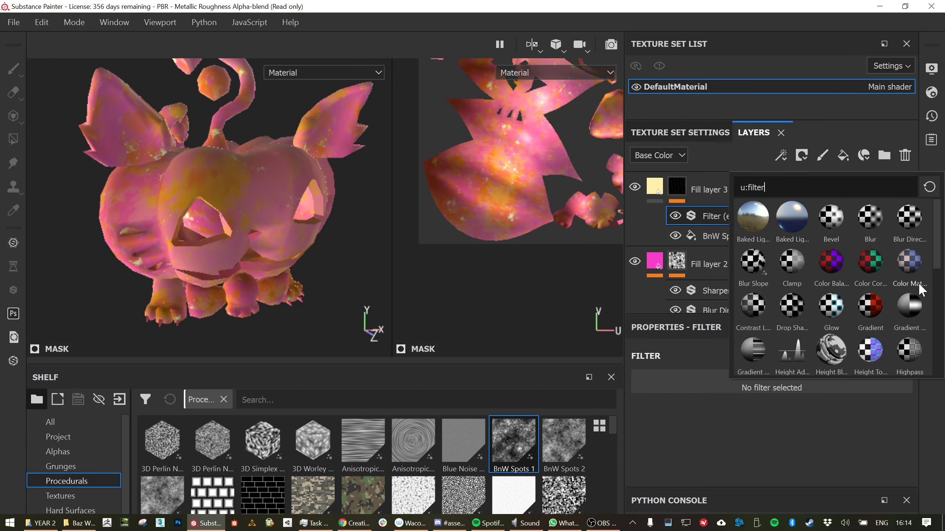
click(755, 263)
click(755, 263)
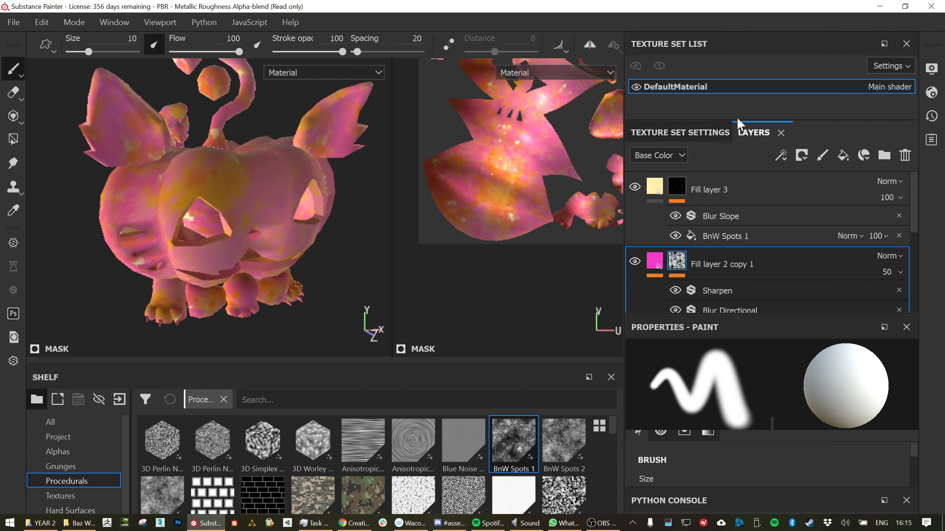
Add a Blur Directional filter above Blur Slope in the mask of Fill layer 3
right_click(726, 196)
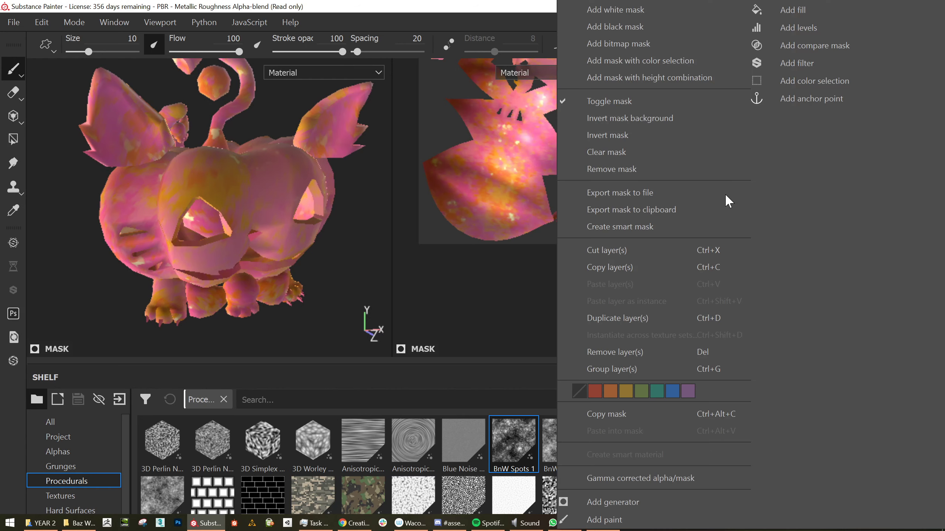
click(802, 63)
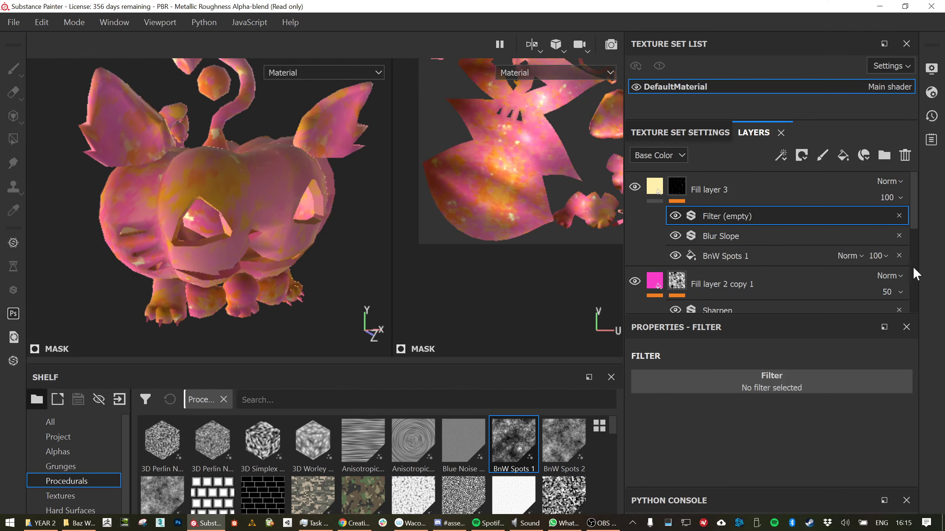
click(772, 381)
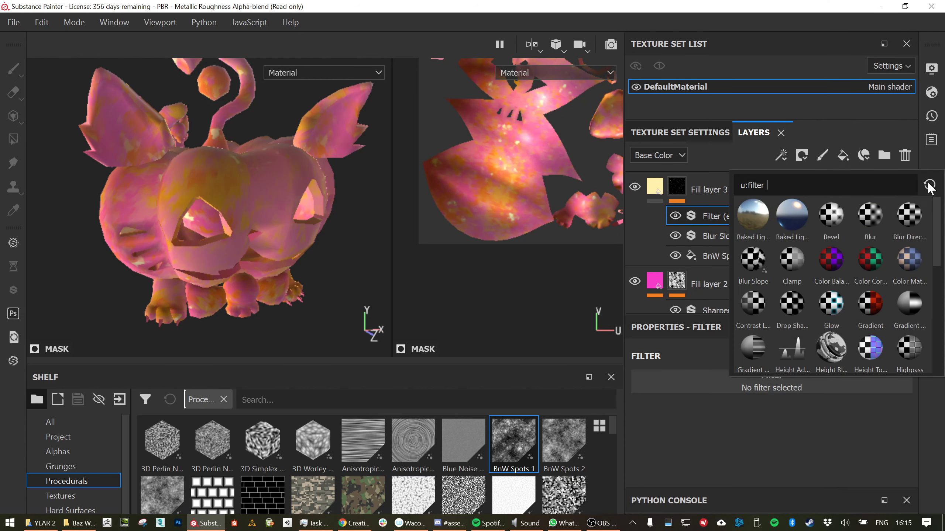
click(911, 218)
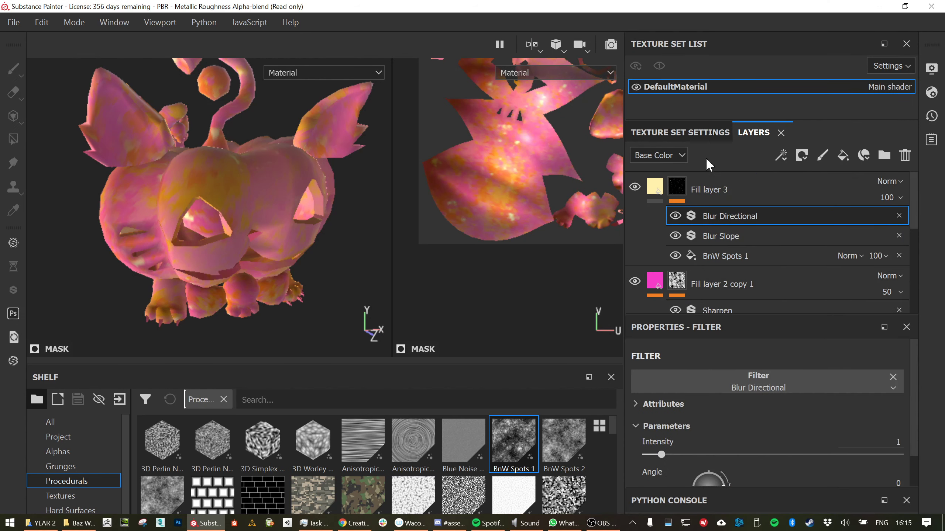
Add a filter above Blur Directional in the mask of Fill layer 3 and assign Sharpen to it
right_click(717, 185)
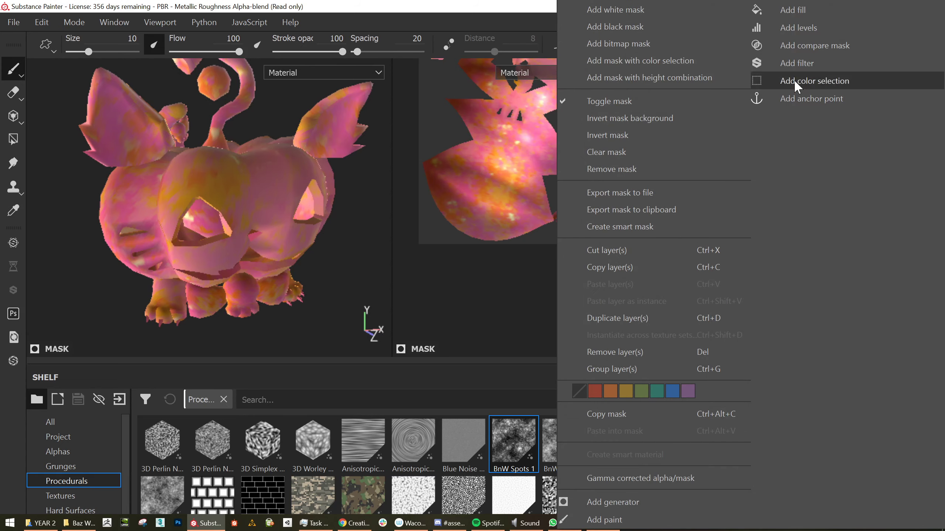
click(794, 66)
click(775, 389)
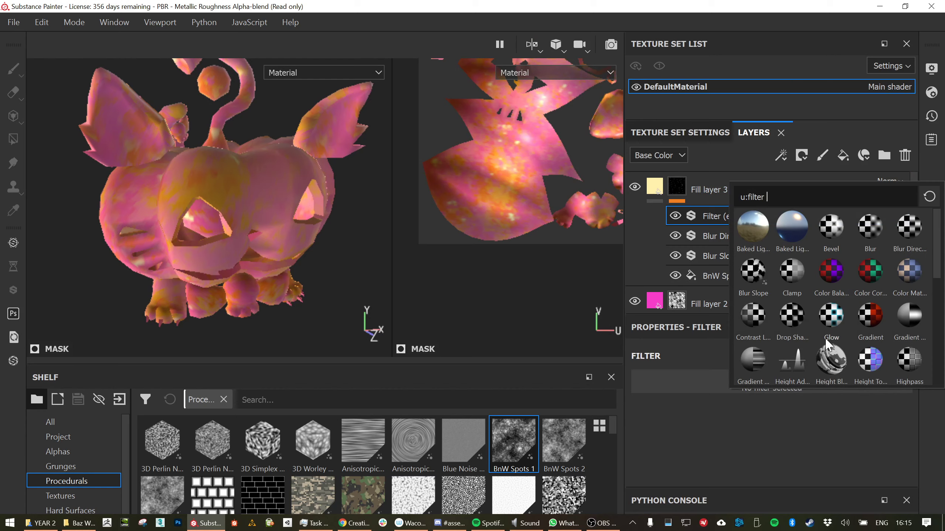
scroll(825, 345, down, 3)
scroll(825, 344, up, 3)
mouse_move(825, 315)
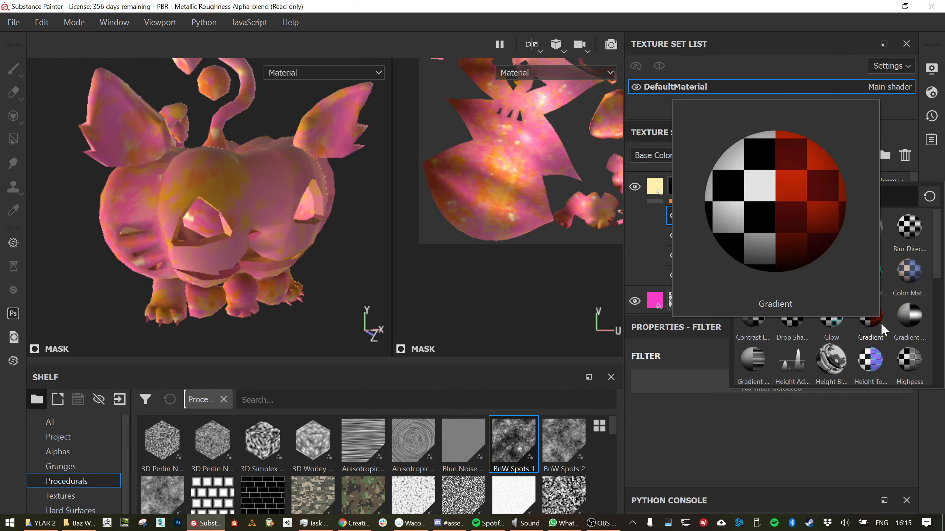
scroll(830, 289, down, 5)
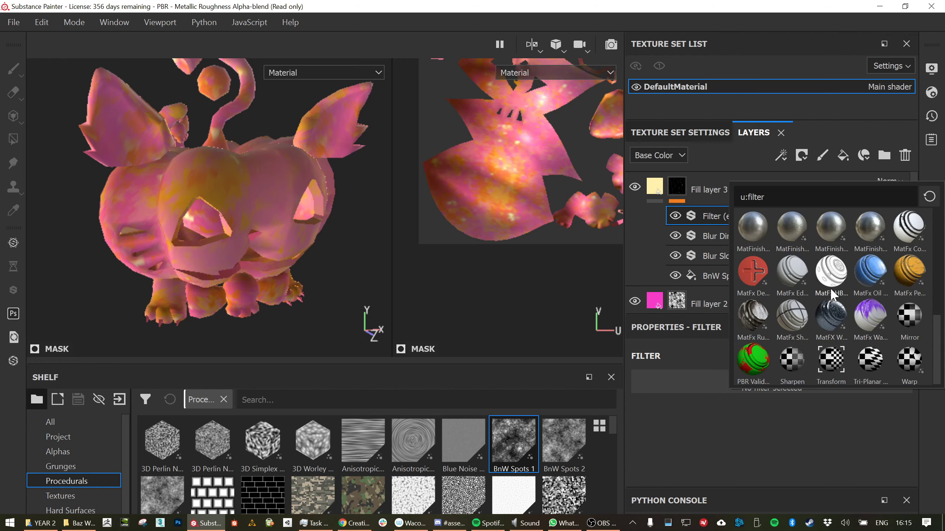
click(788, 361)
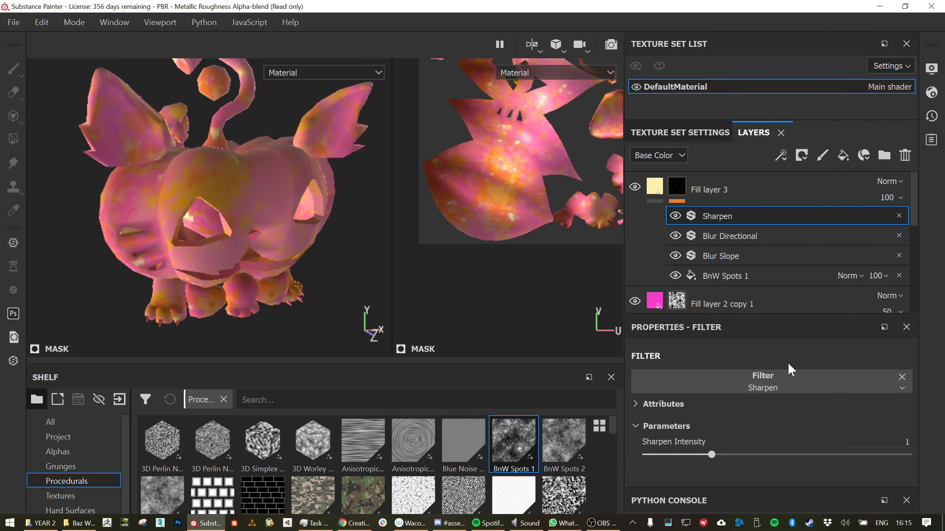
Raise the Sharpen intensity to about 3.68 in the mask of Fill layer 3, checking the spots on the model
drag(711, 455, 828, 455)
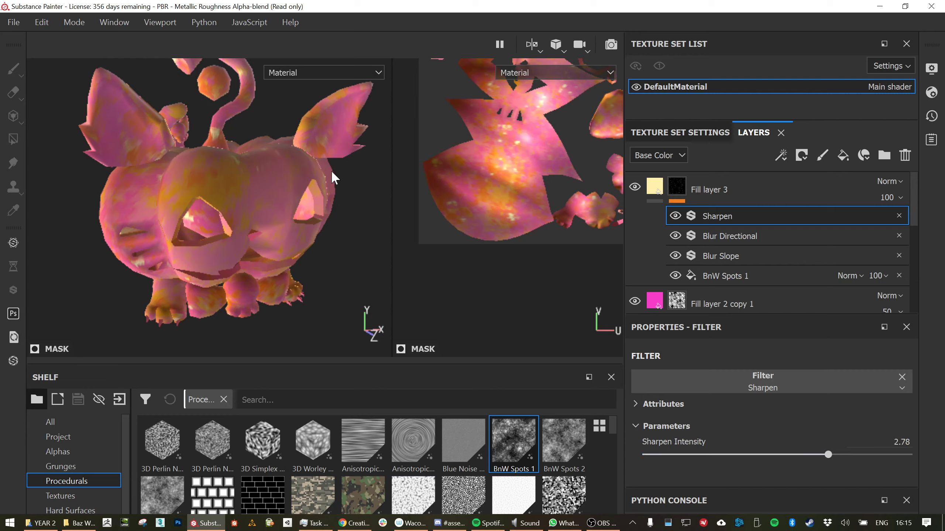
alt+drag(331, 170, 297, 170)
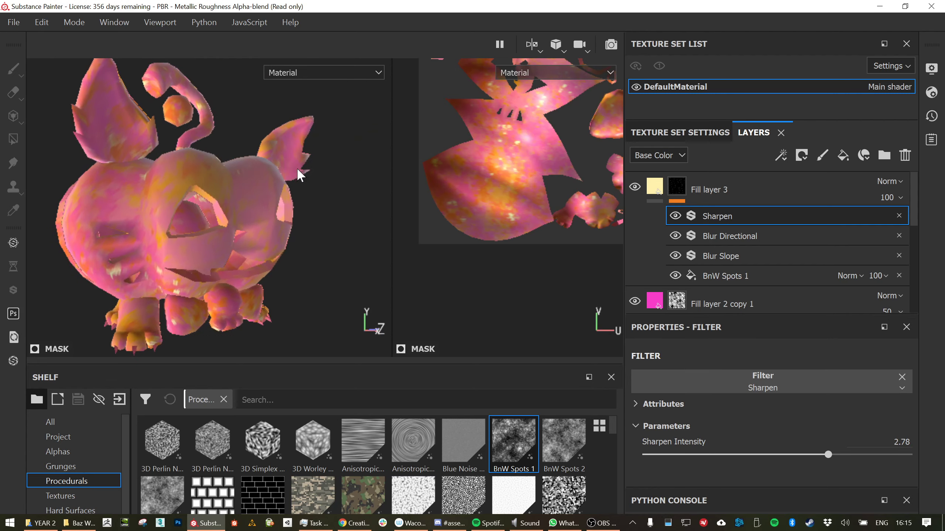
alt+drag(285, 260, 229, 190)
scroll(246, 171, up, 4)
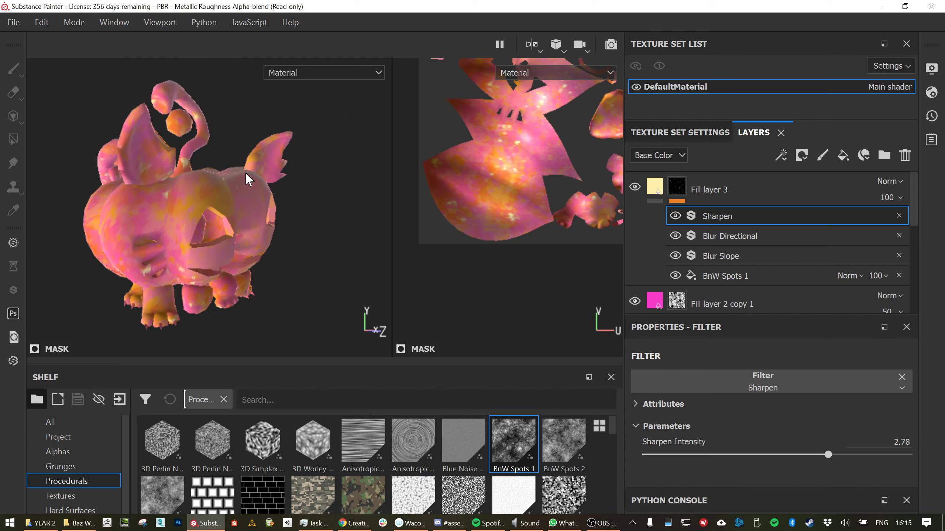
mouse_move(273, 187)
alt+mouse_down()
mouse_move(251, 217)
mouse_move(227, 178)
mouse_move(280, 185)
alt+mouse_up()
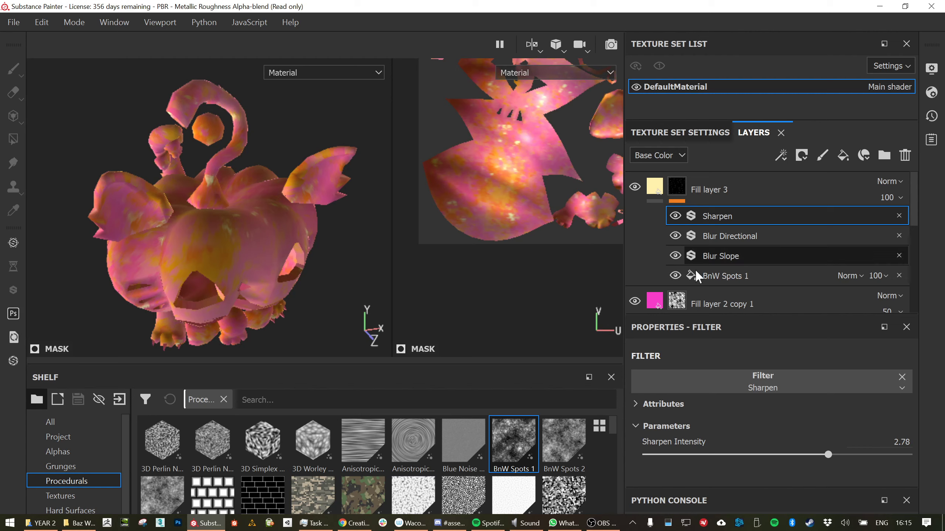
drag(829, 456, 858, 455)
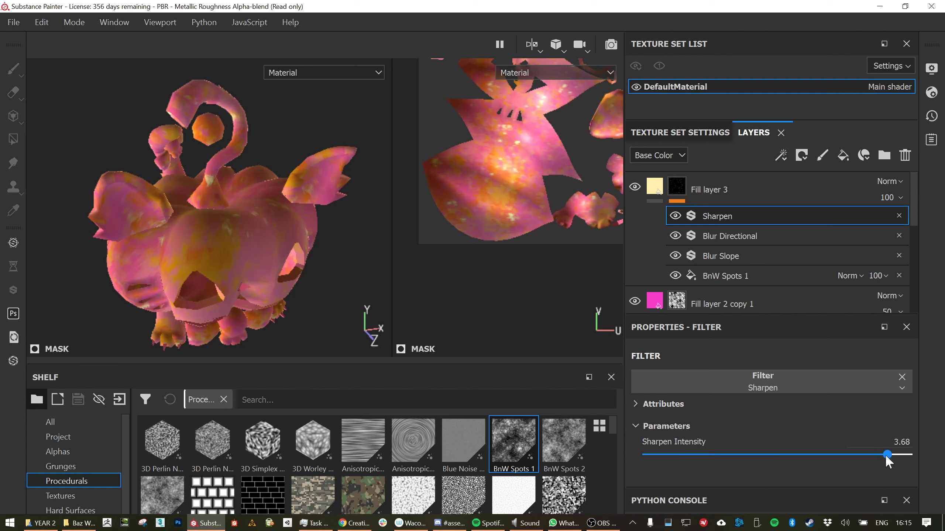
Set the Blur Directional intensity to 1.22 in the mask of Fill layer 3
click(687, 240)
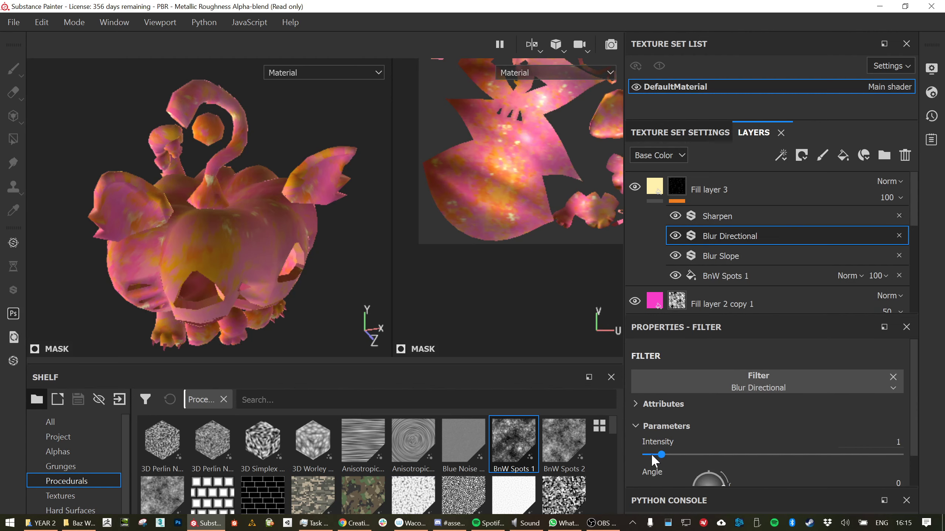
drag(661, 454, 680, 454)
scroll(231, 237, up, 5)
scroll(268, 272, down, 3)
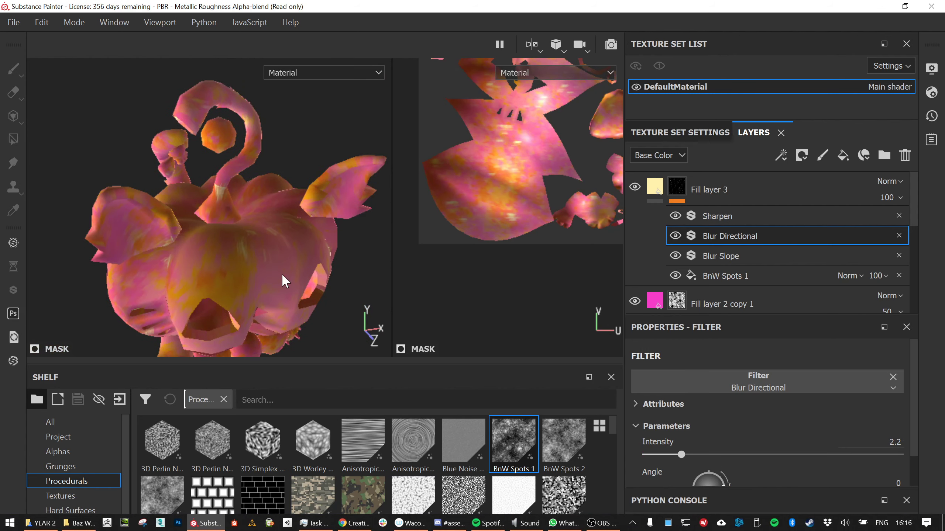
alt+drag(282, 278, 263, 259)
drag(681, 454, 664, 453)
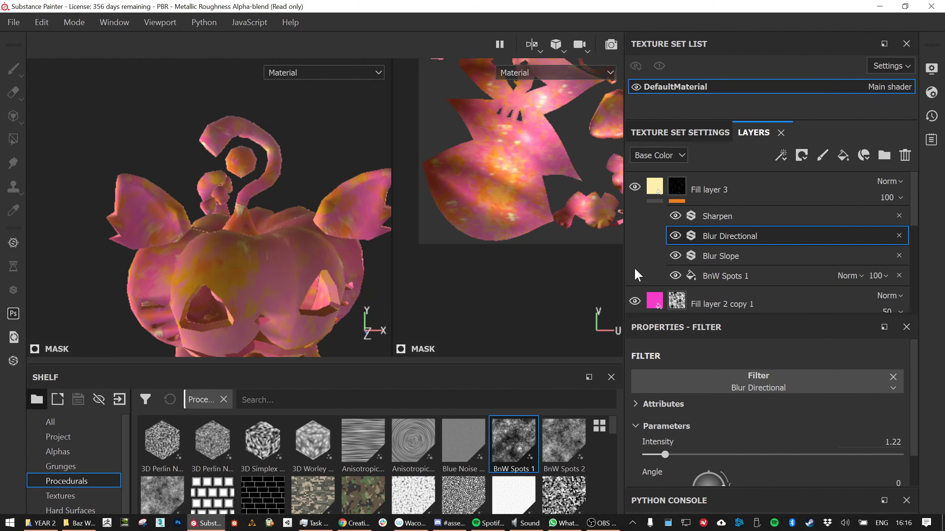
alt+drag(286, 215, 248, 251)
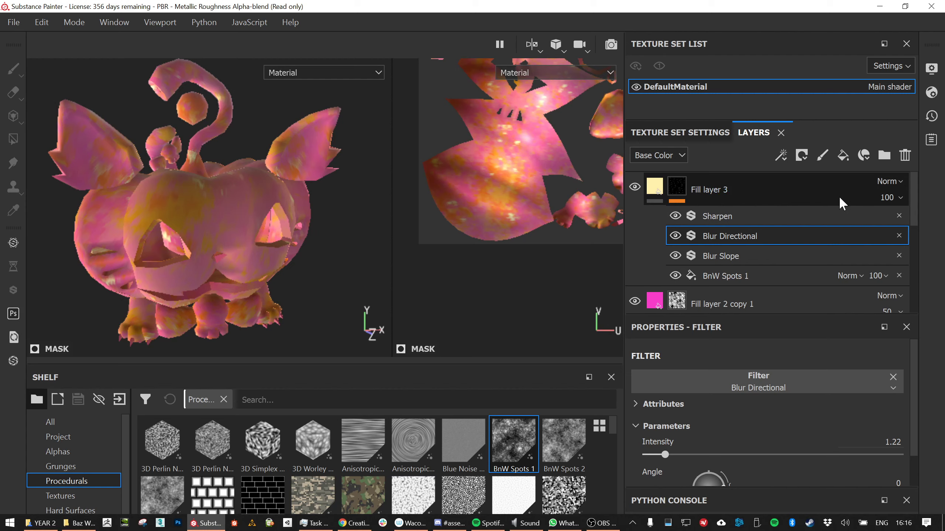
Add a new fill layer above Fill layer 3 and hide it to view the texture underneath
click(821, 176)
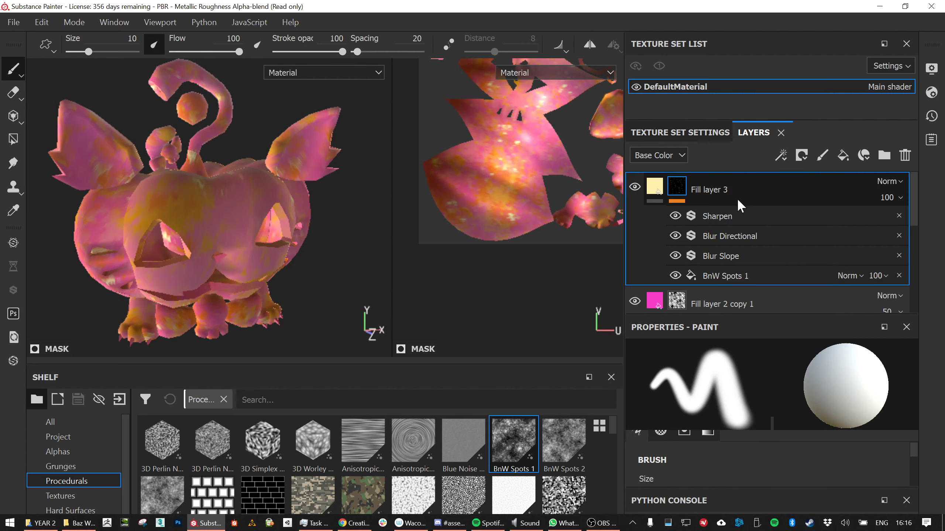
click(837, 160)
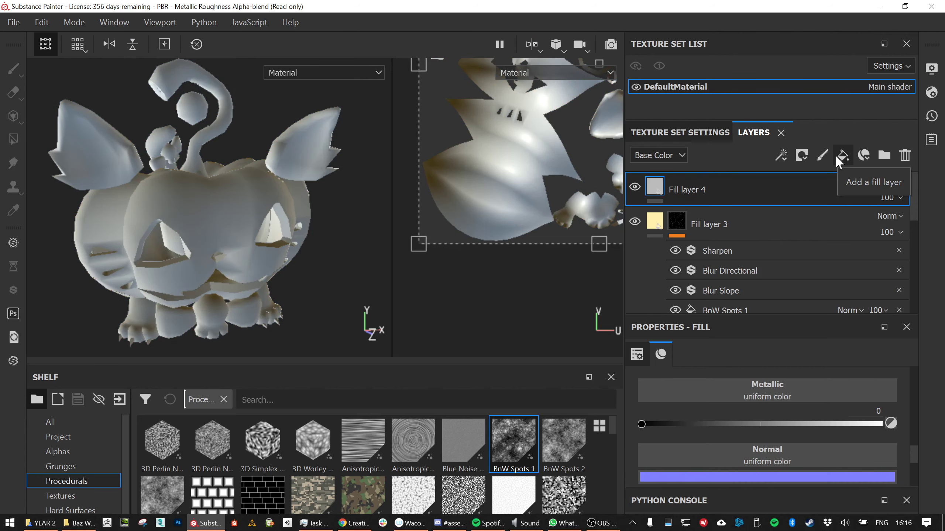
mouse_move(657, 193)
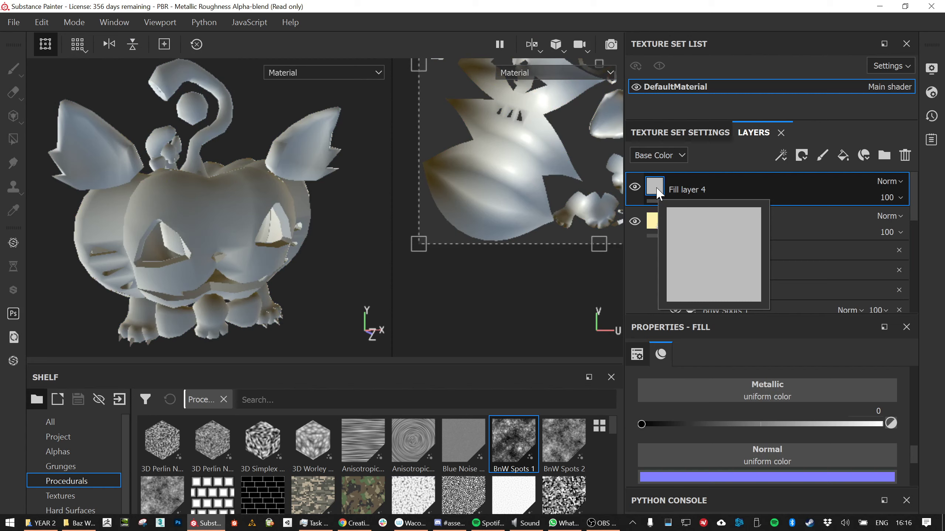
click(636, 187)
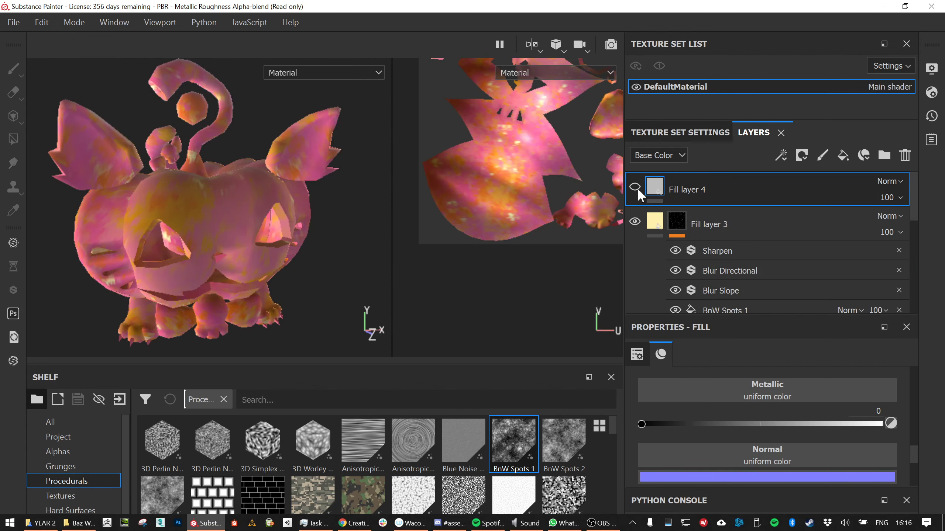
mouse_move(310, 272)
alt+mouse_down()
mouse_move(291, 281)
mouse_move(301, 283)
alt+mouse_up()
alt+middle_drag(301, 288, 295, 276)
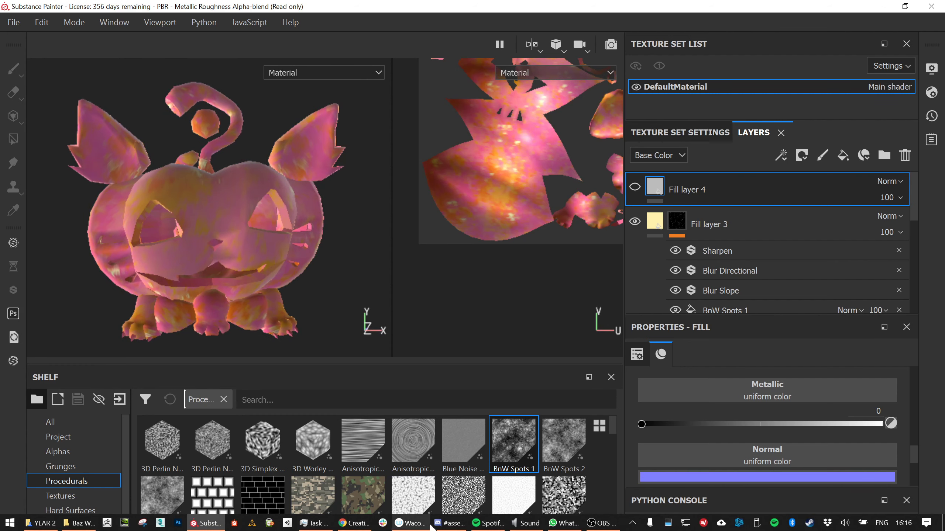
Switch to Chrome, examine the greyscale value gradient example in the "dota art guide" image results, and return to Substance Painter
click(344, 522)
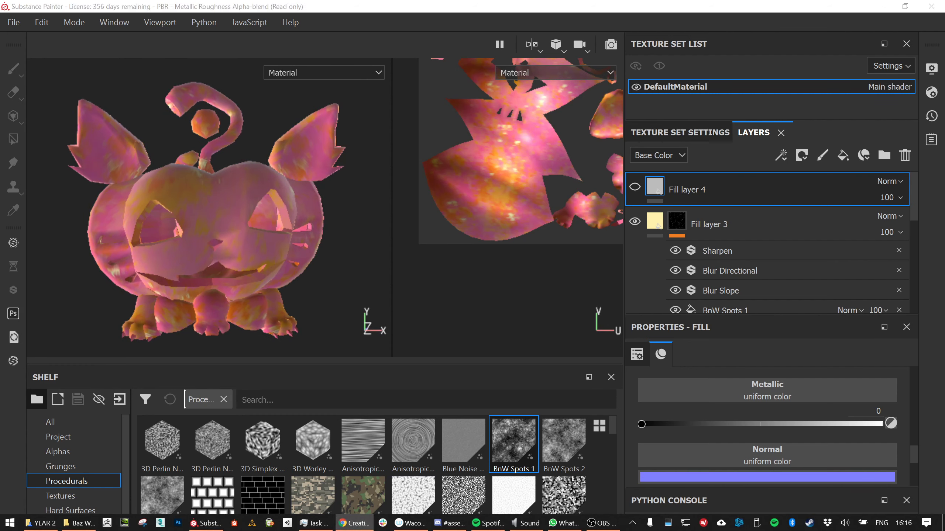
key(ctrl+t)
key(Return)
key(alt+Tab)
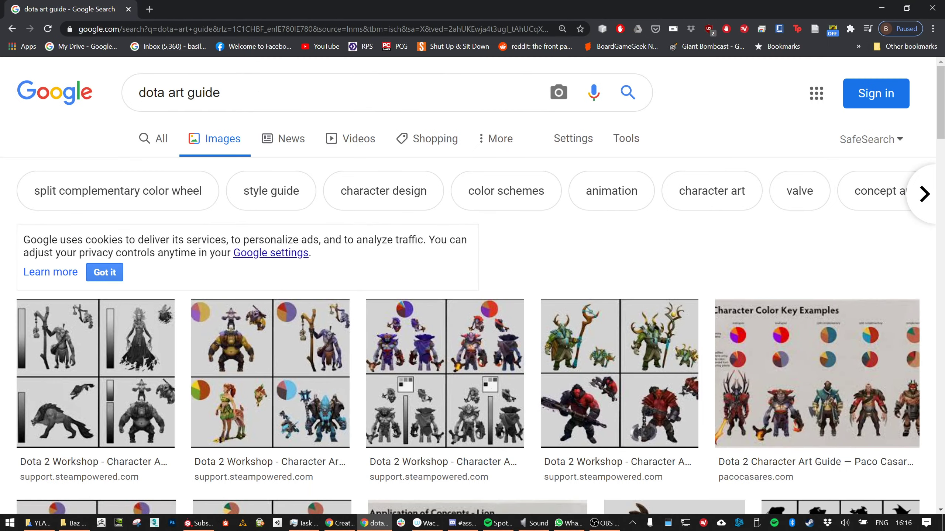
click(117, 374)
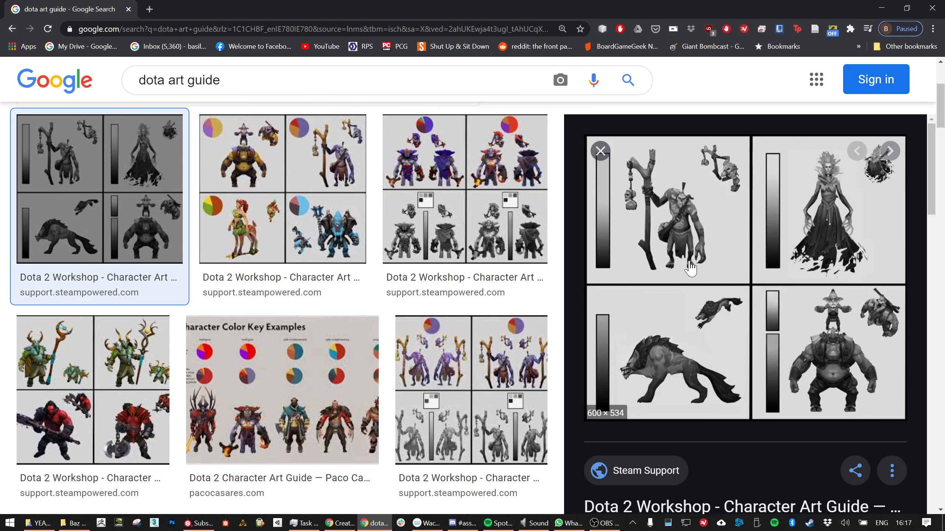
click(881, 9)
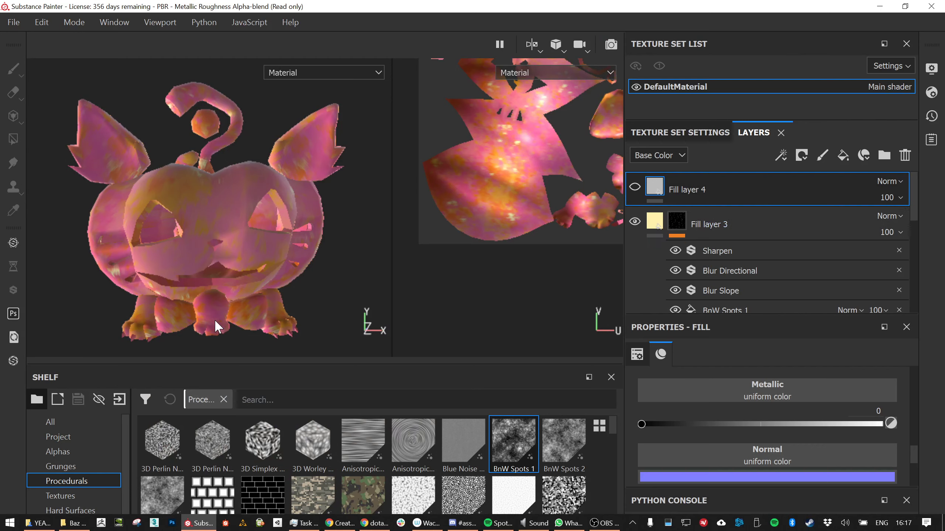
Show Fill layer 4 again and set its base color to black
click(635, 185)
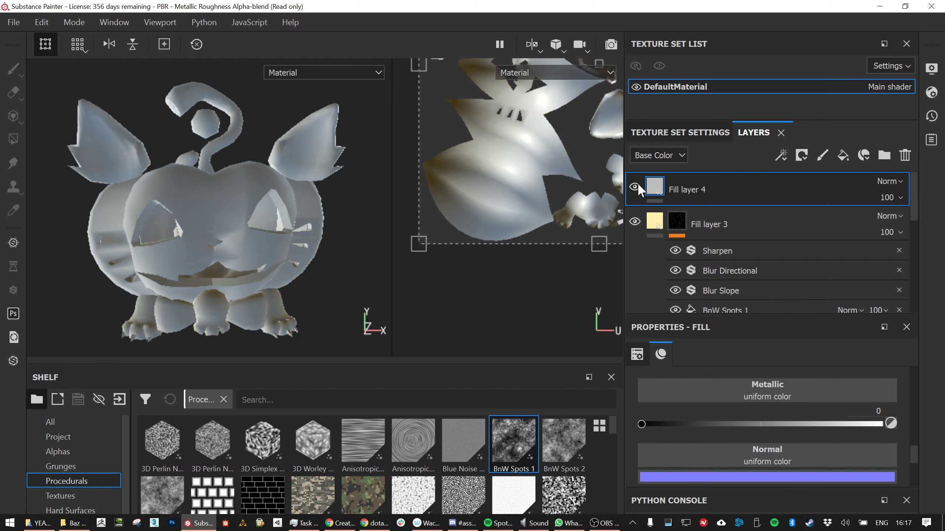
right_click(655, 189)
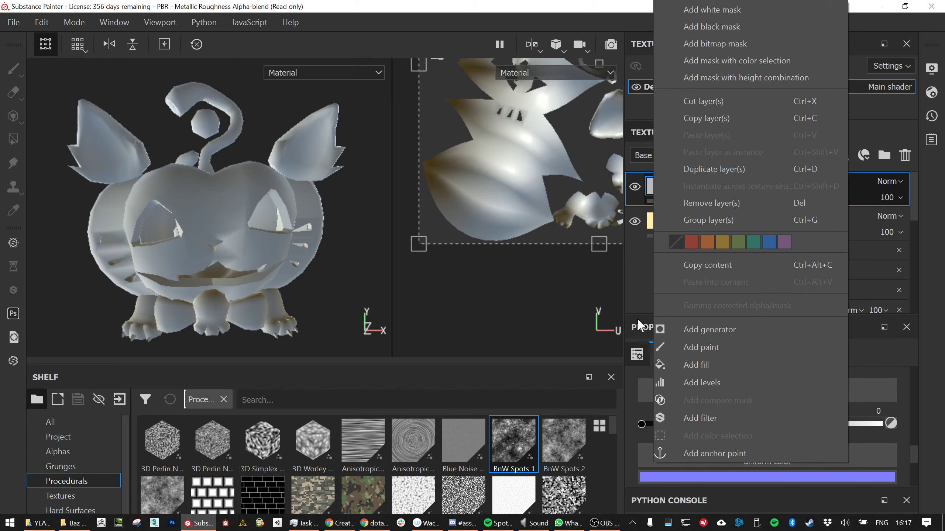
click(637, 359)
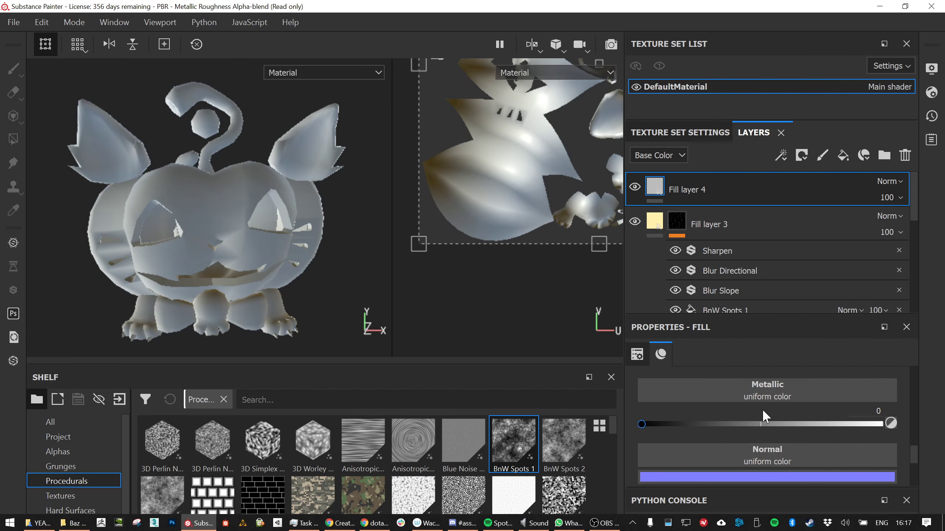
scroll(761, 409, up, 5)
click(766, 443)
drag(804, 320, 717, 410)
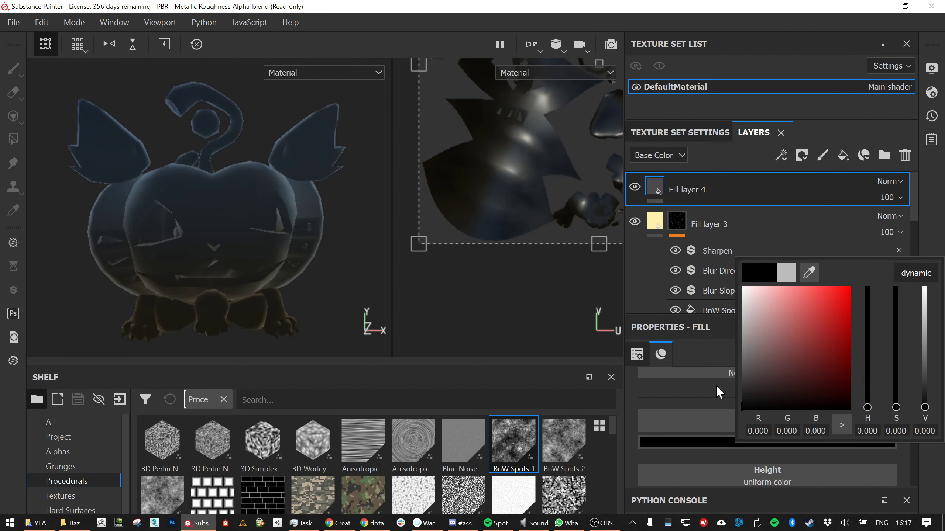
Add a black mask to Fill layer 4 and put a Position generator in it
right_click(657, 186)
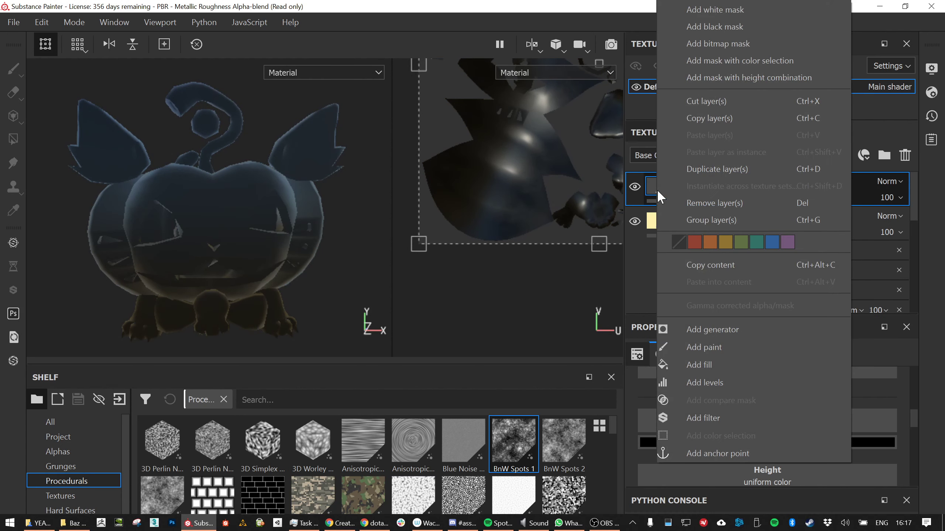
click(732, 27)
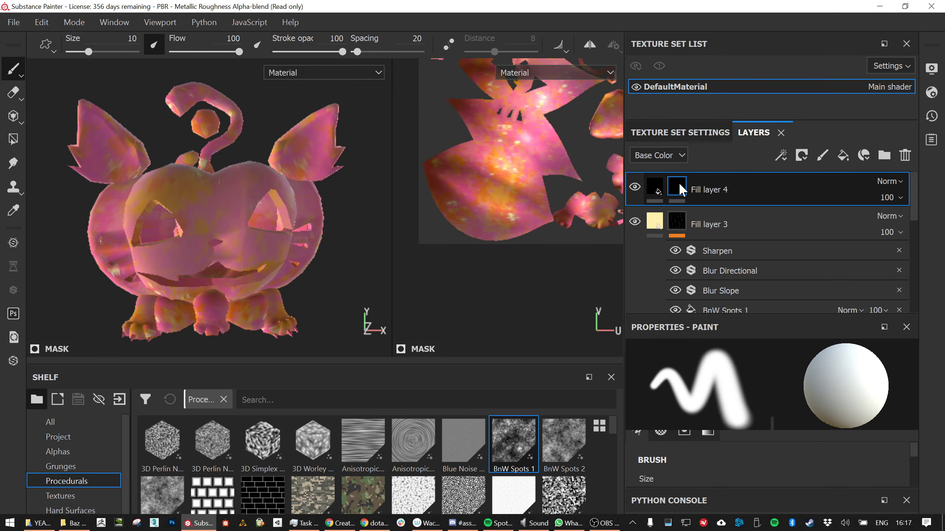
right_click(679, 183)
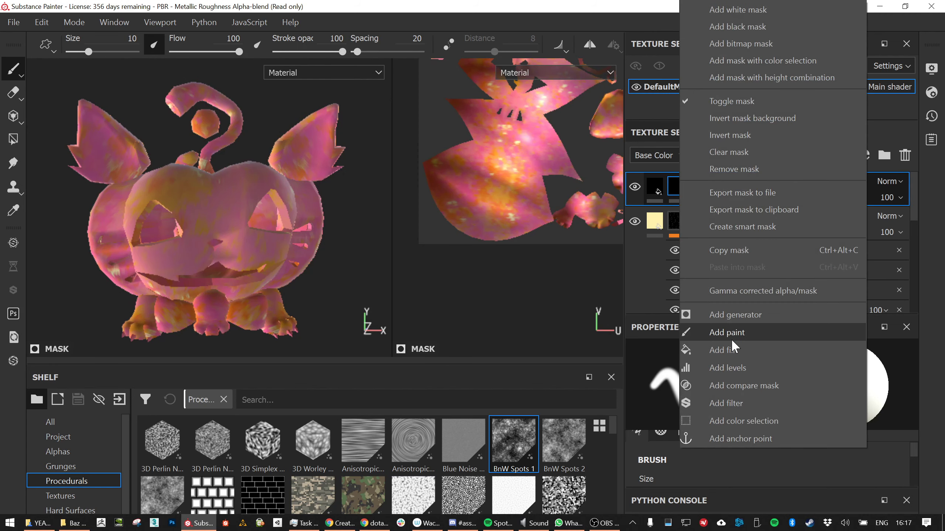
click(734, 316)
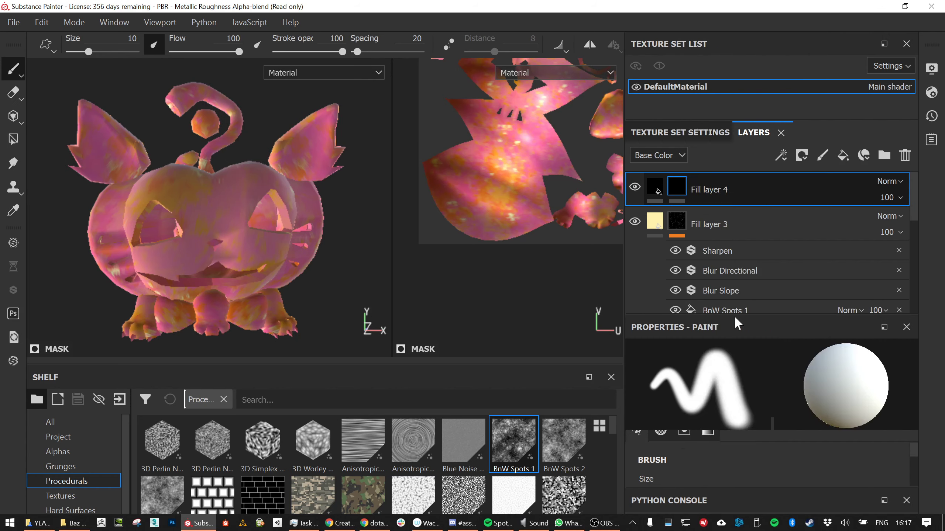
click(744, 381)
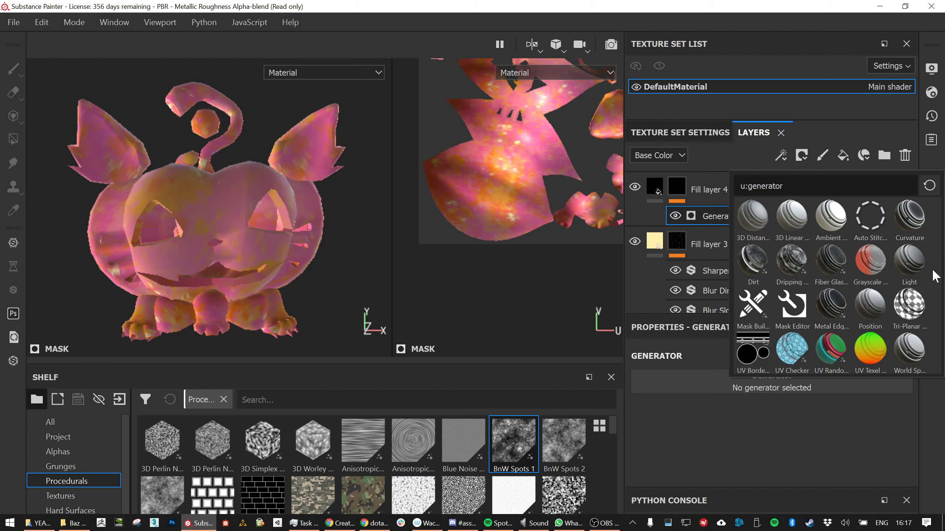
click(866, 300)
click(759, 310)
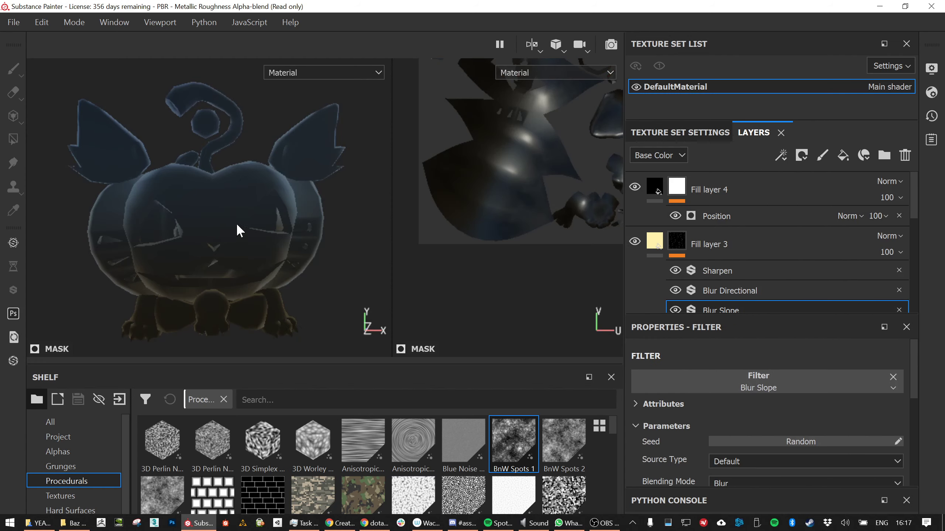
Raise the Global Blur of the Position generator in Fill layer 4's mask and check the generator's image inputs
alt+drag(239, 229, 259, 231)
click(725, 216)
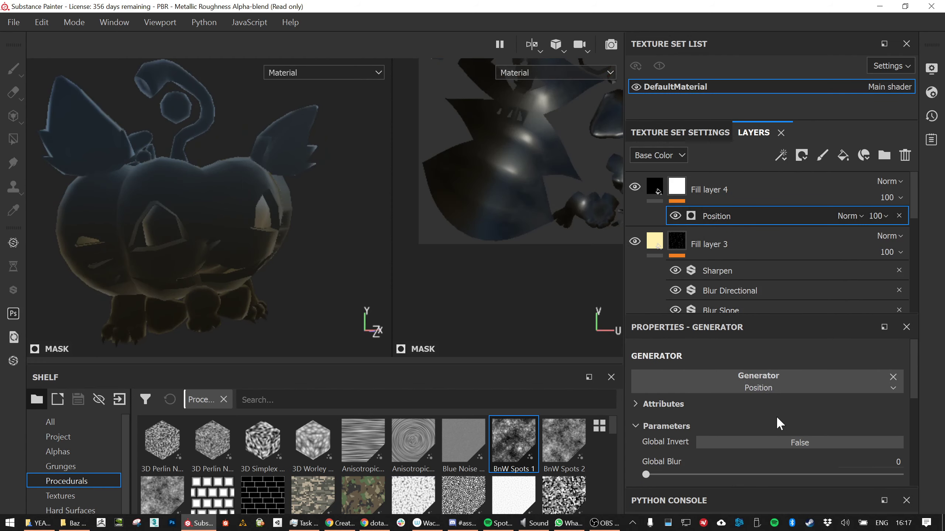
drag(645, 473, 696, 465)
scroll(735, 458, down, 3)
drag(666, 402, 712, 403)
scroll(729, 452, down, 2)
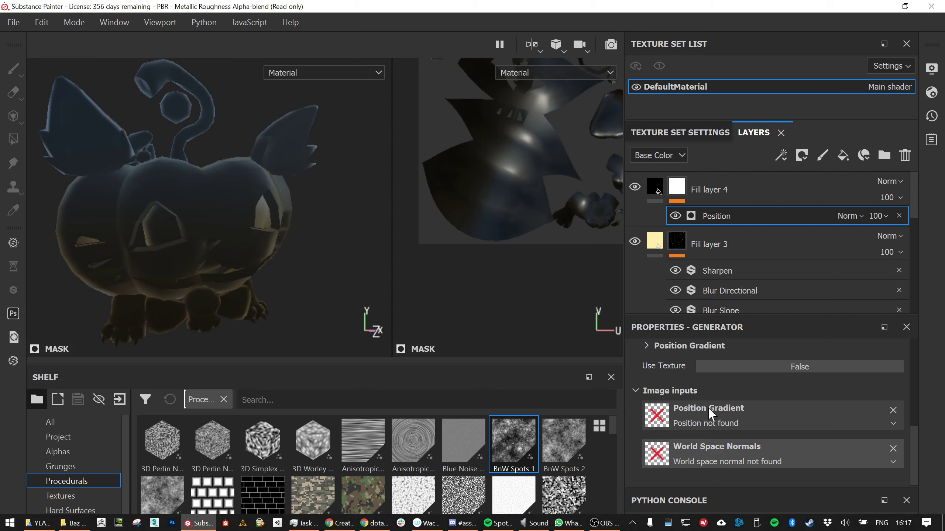
Bake all seven mesh maps for the DefaultMaterial texture set at an output size of 512
alt+drag(305, 254, 256, 232)
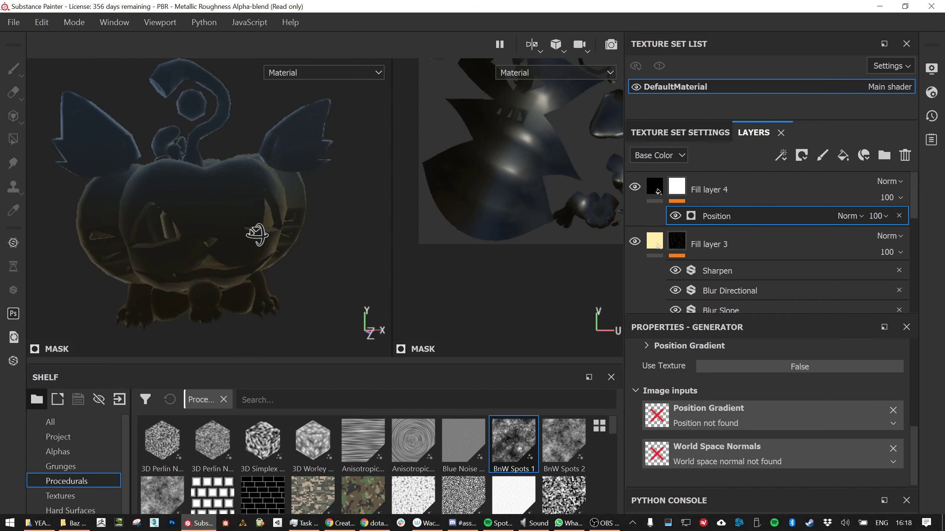
click(672, 133)
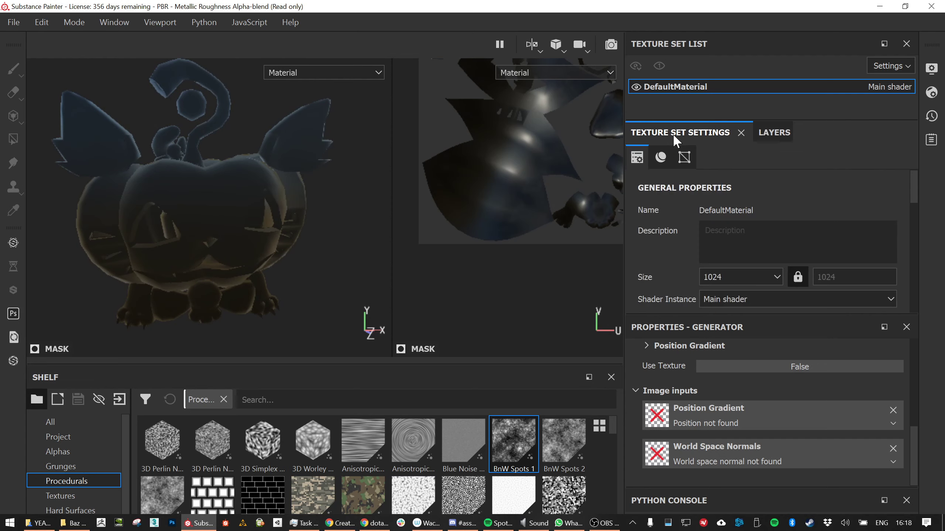
scroll(684, 201, down, 2)
scroll(684, 200, down, 4)
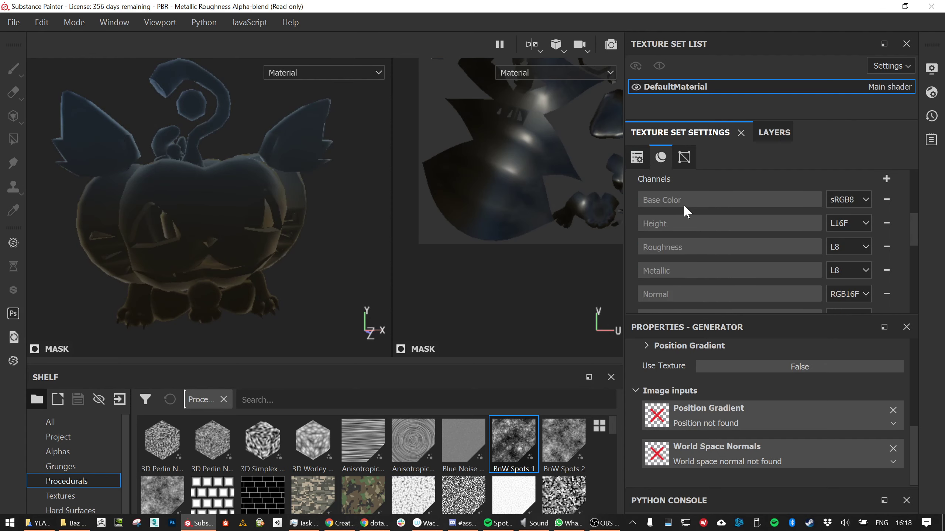
click(684, 158)
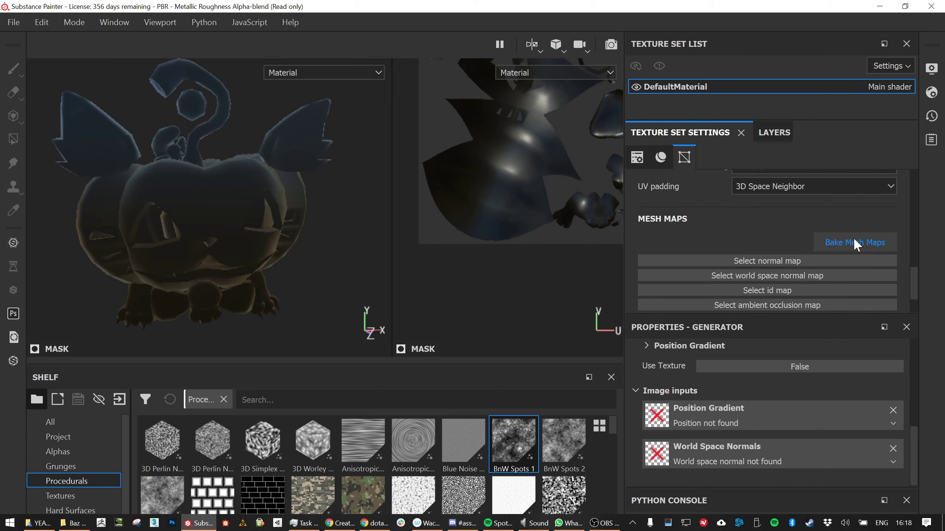
scroll(756, 240, down, 2)
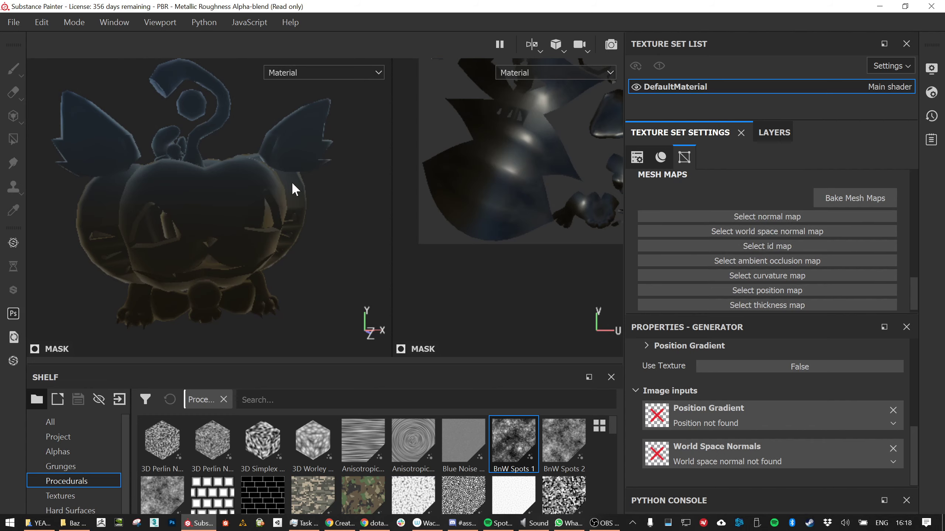
scroll(783, 227, down, 1)
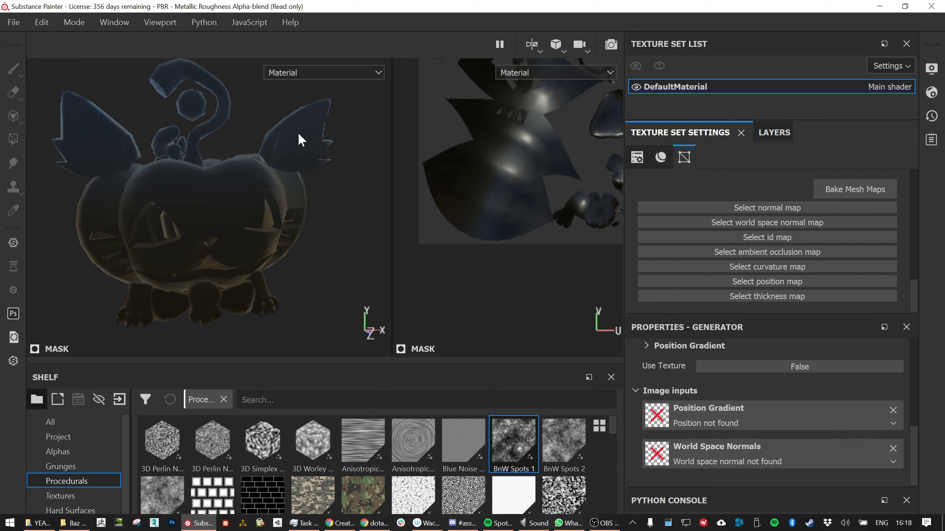
click(869, 194)
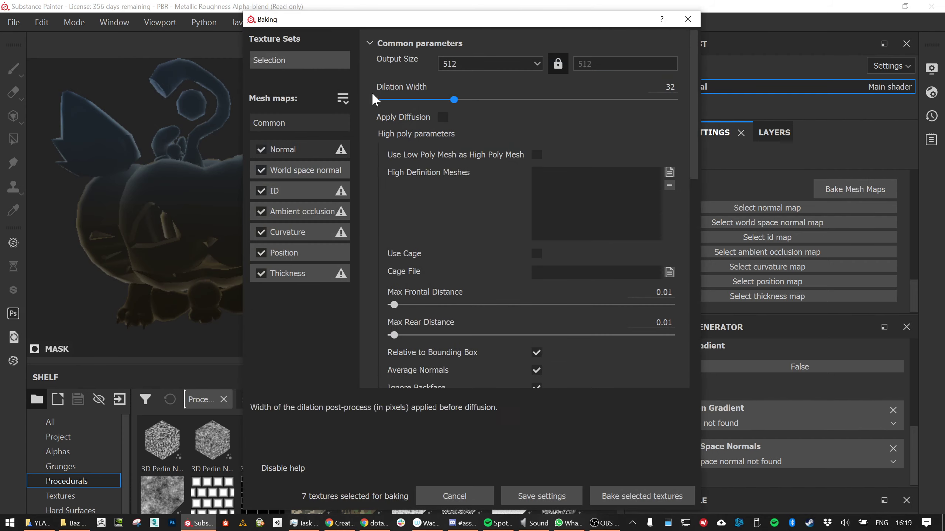
click(607, 492)
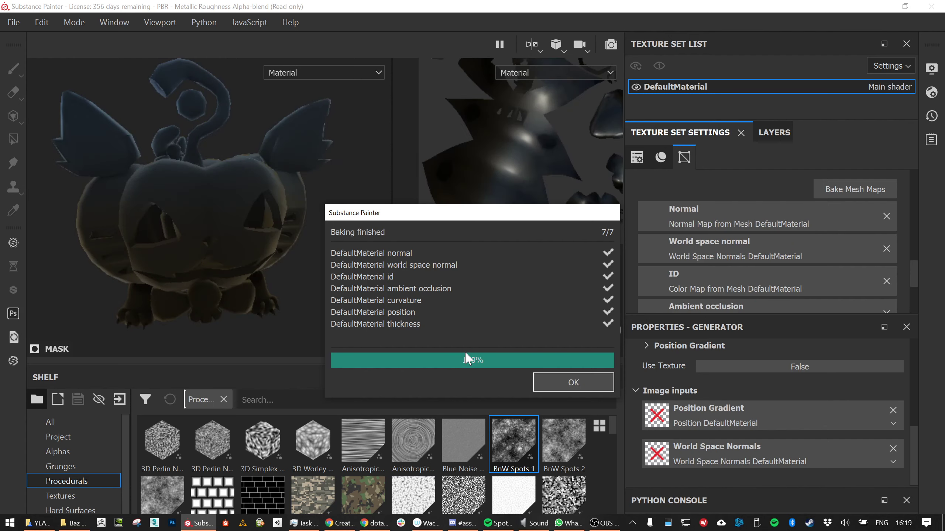
click(565, 382)
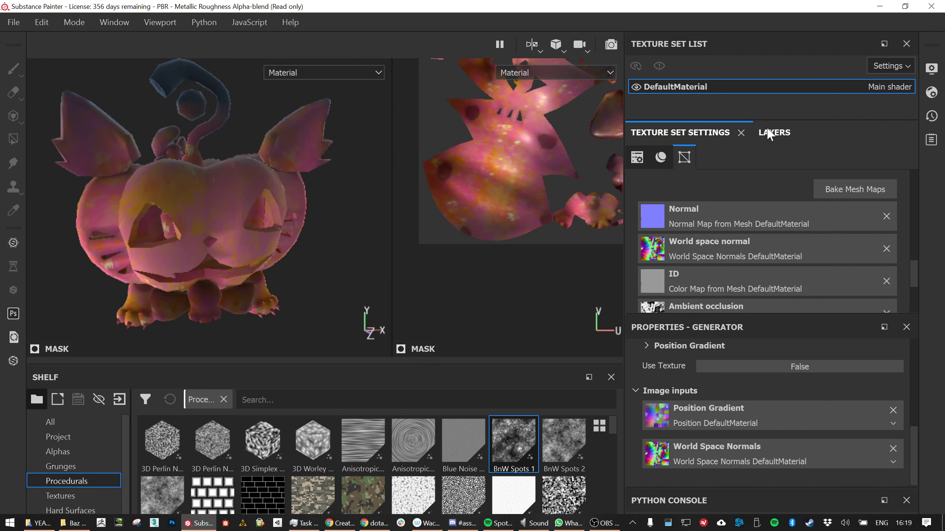
Return to the layer stack and compare the creature with Fill layer 4's Position generator hidden and shown
click(774, 132)
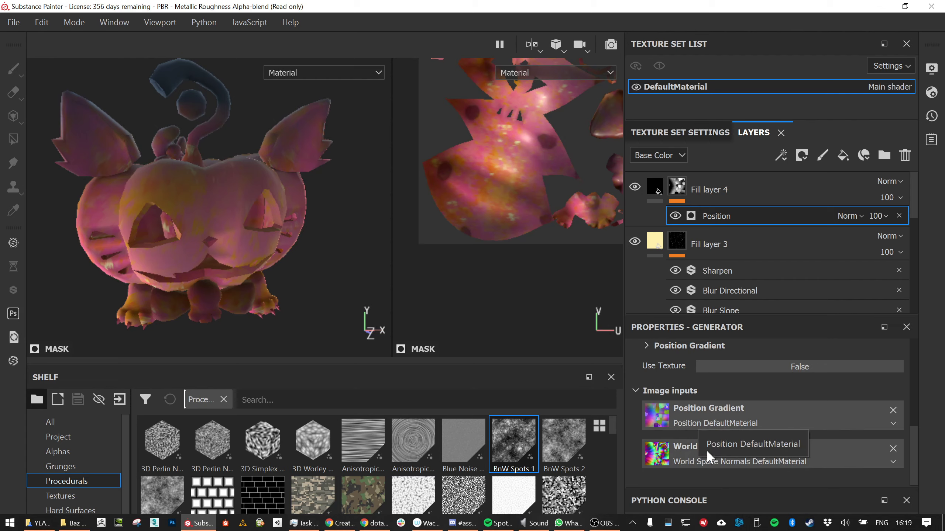
scroll(721, 425, up, 4)
scroll(702, 436, down, 1)
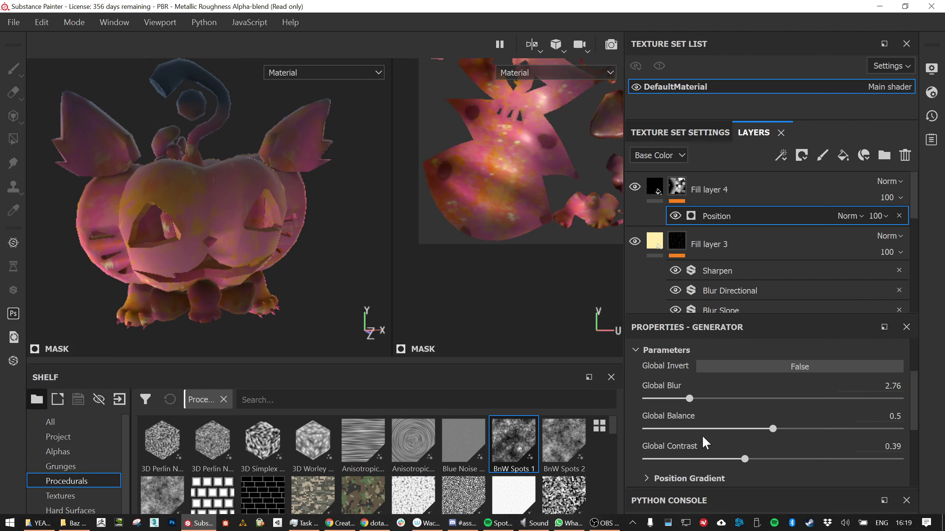
scroll(702, 436, up, 1)
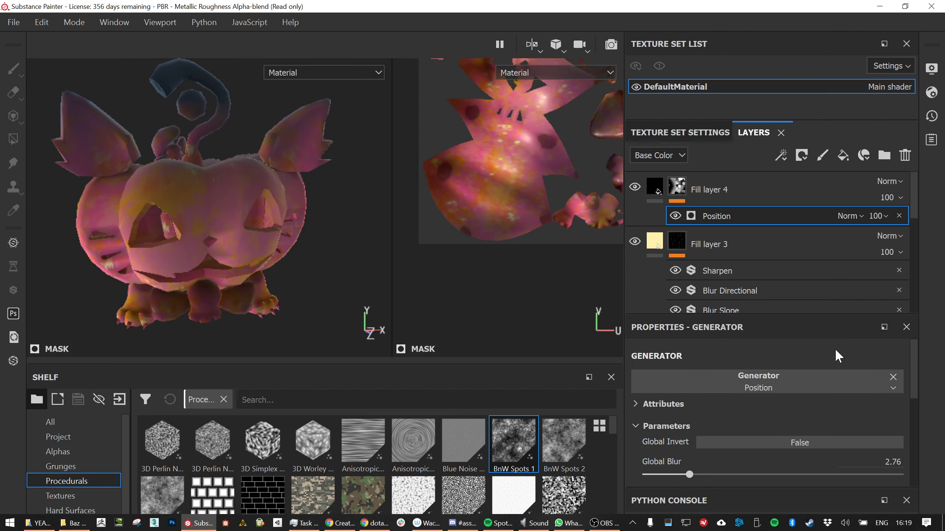
click(675, 216)
click(647, 192)
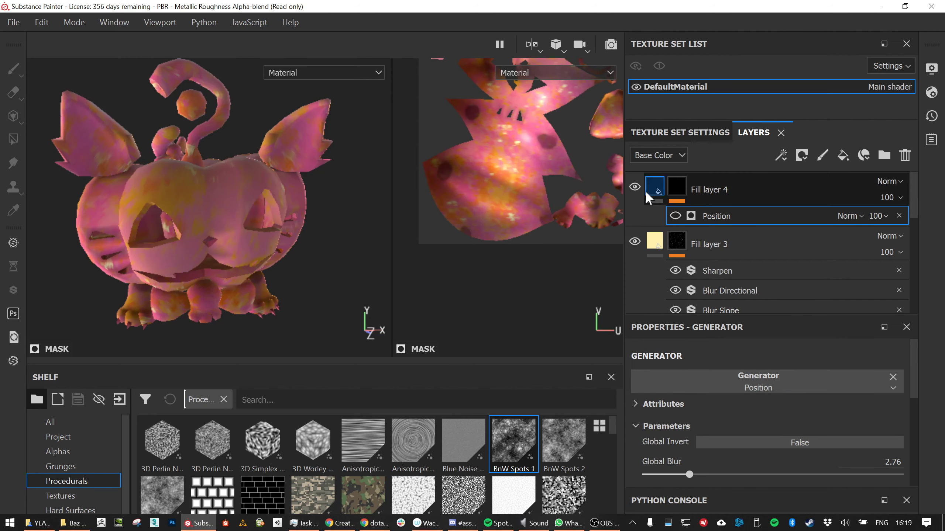
mouse_move(648, 181)
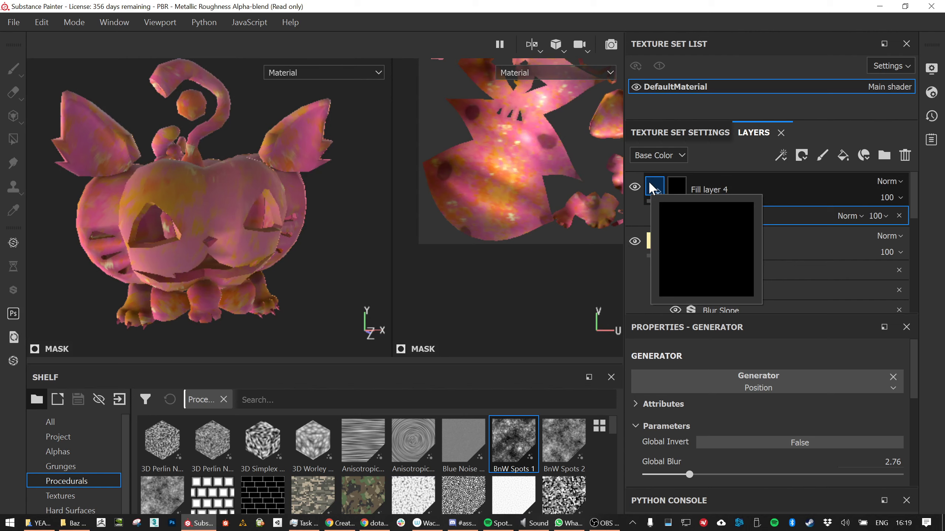
click(677, 189)
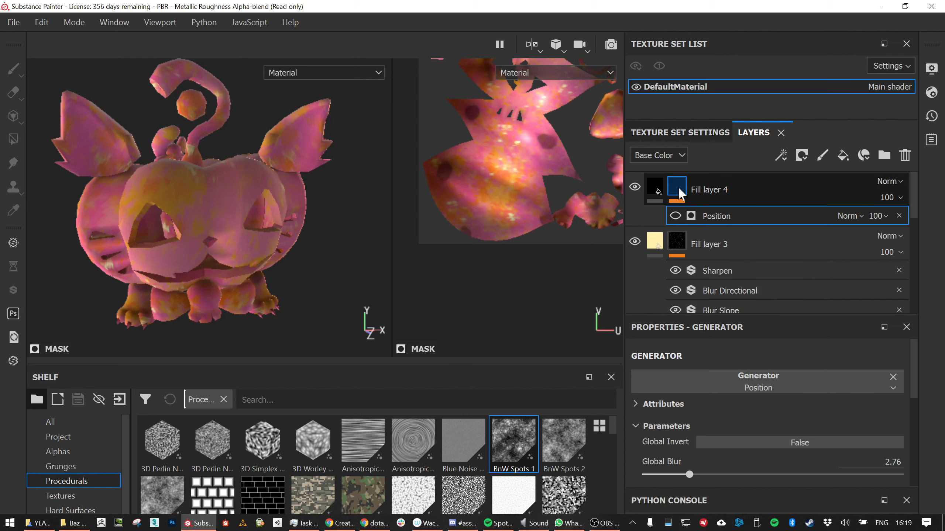
click(676, 221)
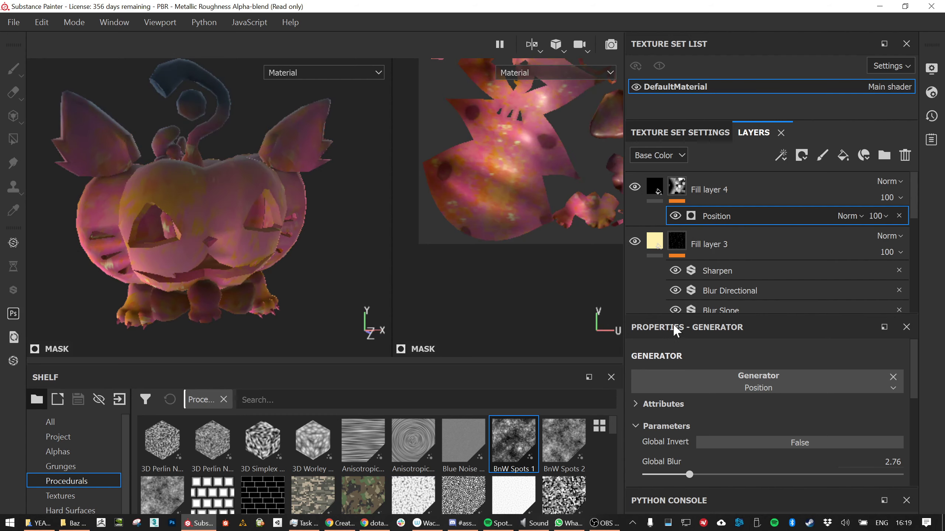
Examine the Position generator's gradient on the model from an angled view, toggling its effect off and on
scroll(721, 358, down, 3)
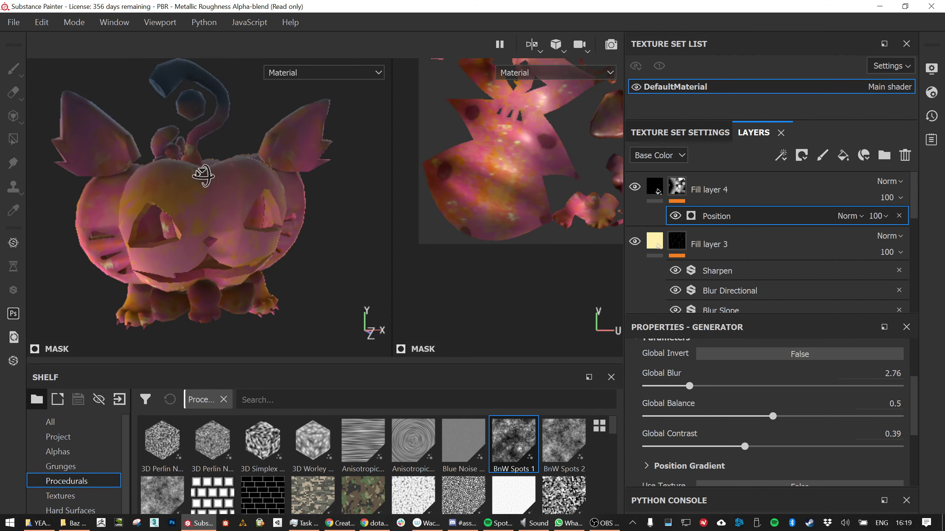
mouse_move(203, 175)
alt+mouse_down()
mouse_move(270, 217)
mouse_move(211, 168)
alt+mouse_up()
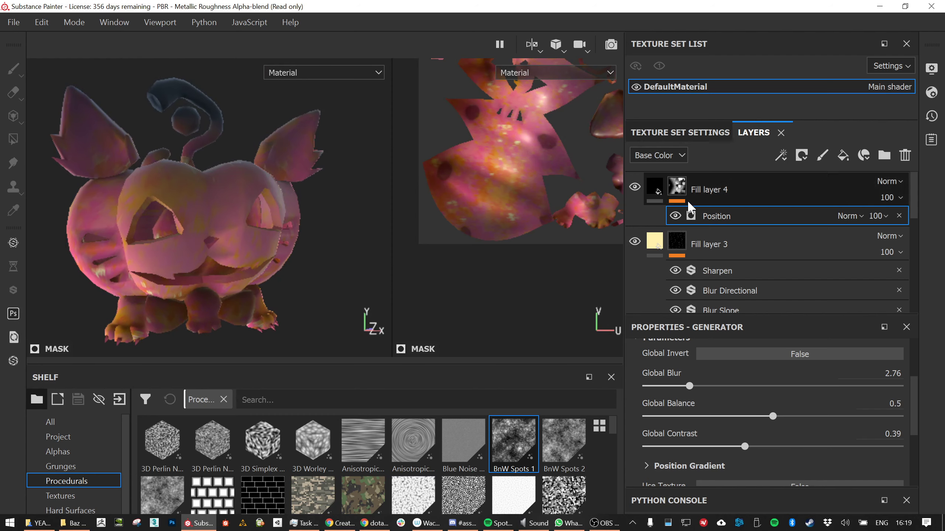
click(673, 215)
click(673, 214)
click(673, 215)
click(673, 215)
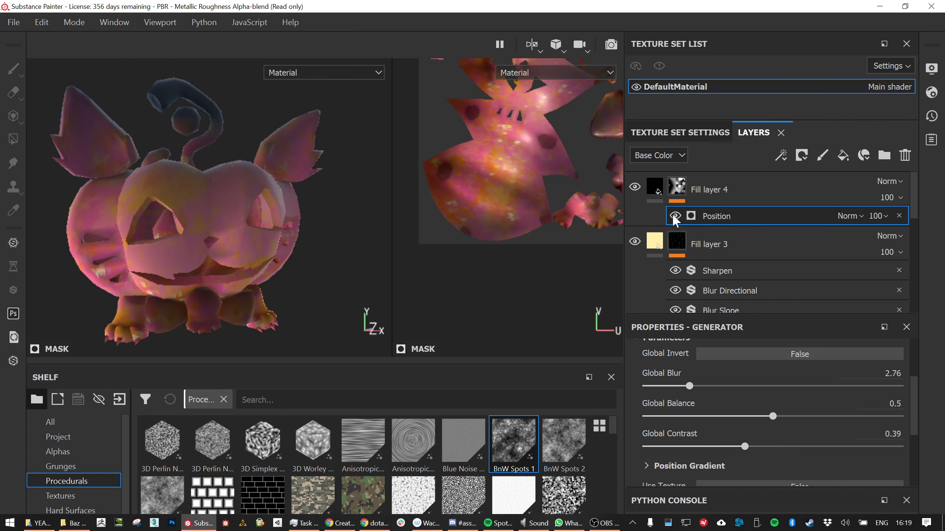
alt+drag(193, 231, 247, 213)
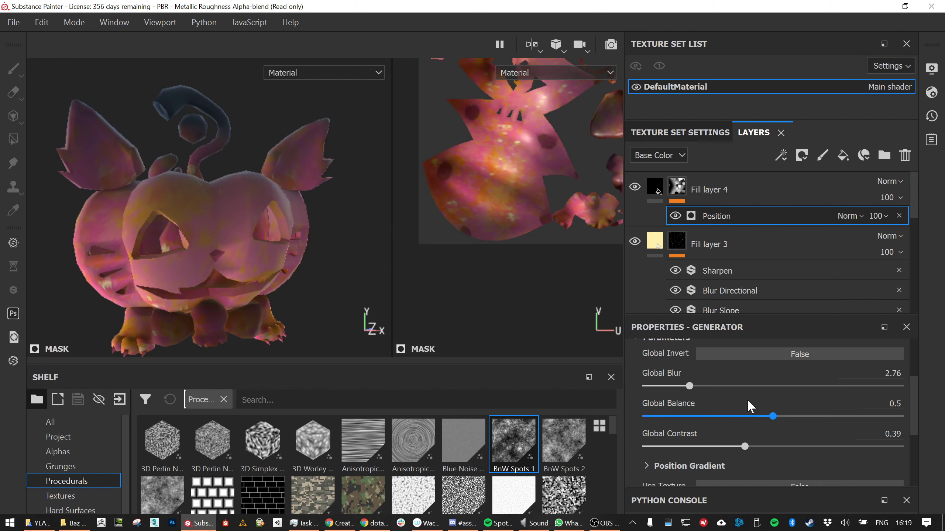
Turn on Global Invert for the Position generator in Fill layer 4's mask and inspect the whole creature
scroll(747, 399, up, 3)
click(753, 442)
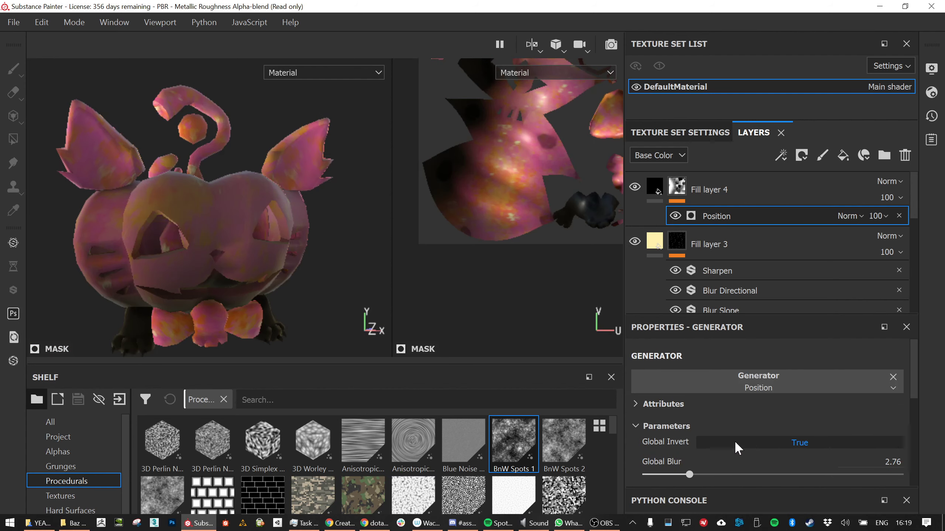
alt+drag(255, 279, 286, 266)
scroll(312, 304, up, 2)
scroll(315, 309, down, 2)
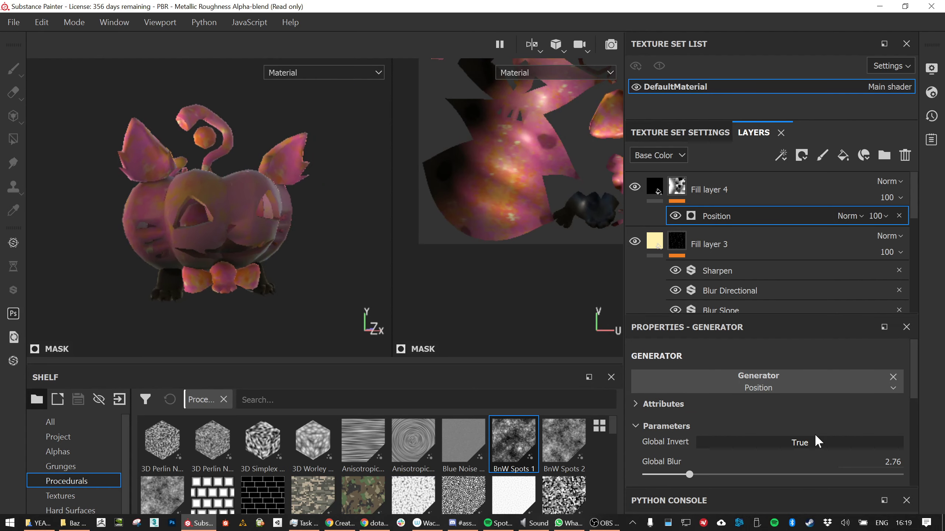
Set the Position generator's Global Blur to 10.11, Global Balance to 0.42 and Global Contrast to 0.28
scroll(800, 429, down, 3)
drag(690, 385, 728, 384)
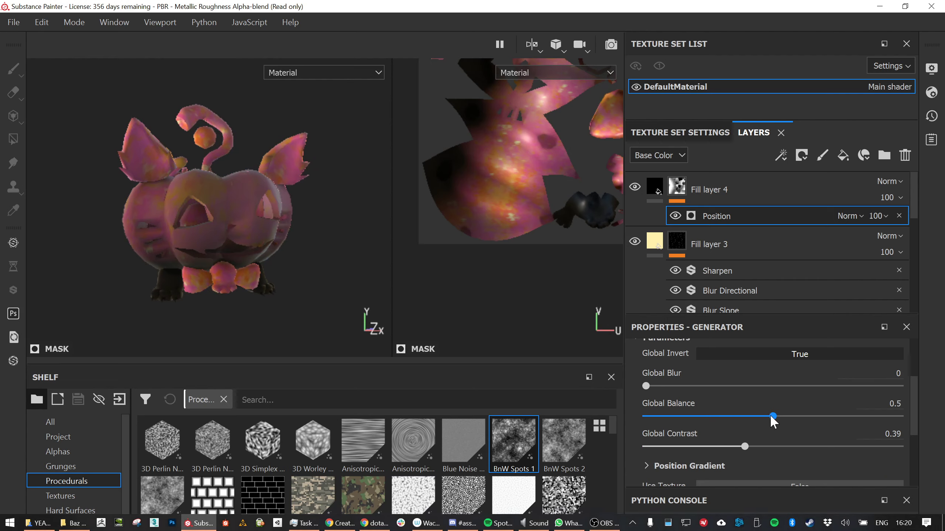
drag(772, 417, 751, 408)
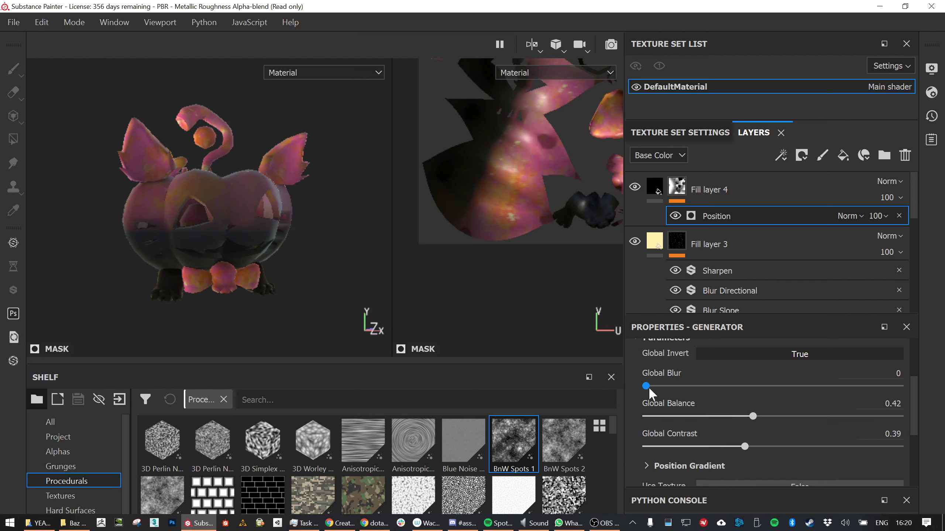
drag(647, 386, 806, 387)
drag(745, 446, 713, 444)
Lower Fill layer 4's opacity to 83 and change its blending mode to Linear burn (Lbrn)
click(895, 198)
drag(897, 224, 938, 226)
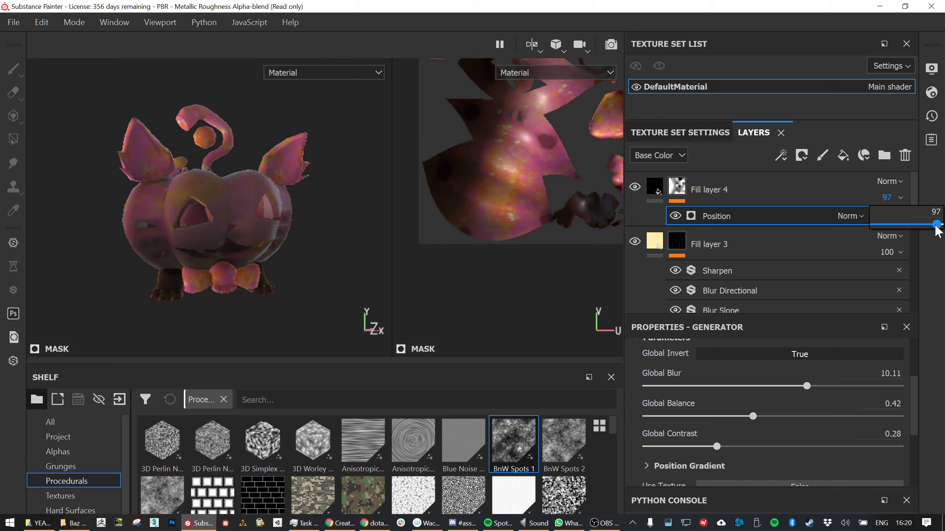
alt+drag(321, 222, 307, 224)
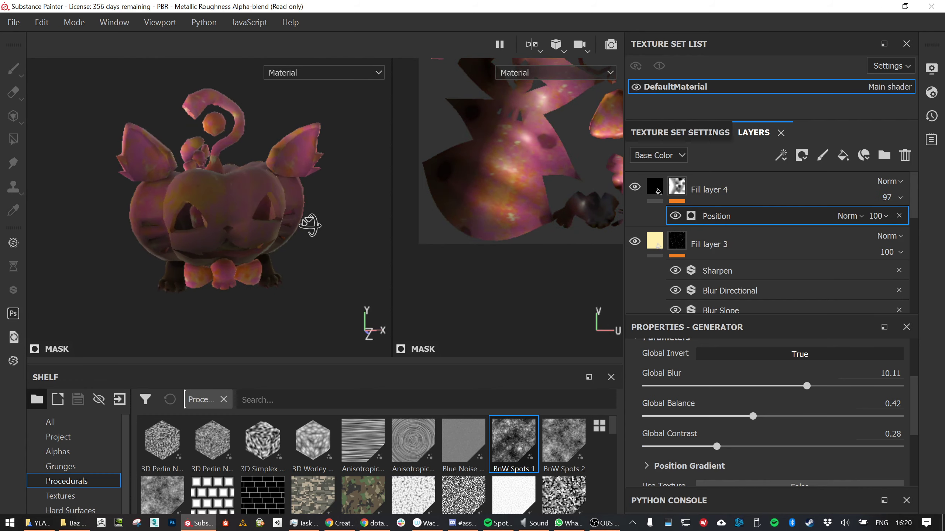
click(902, 198)
mouse_move(938, 224)
mouse_down()
mouse_move(907, 224)
mouse_move(926, 224)
mouse_up()
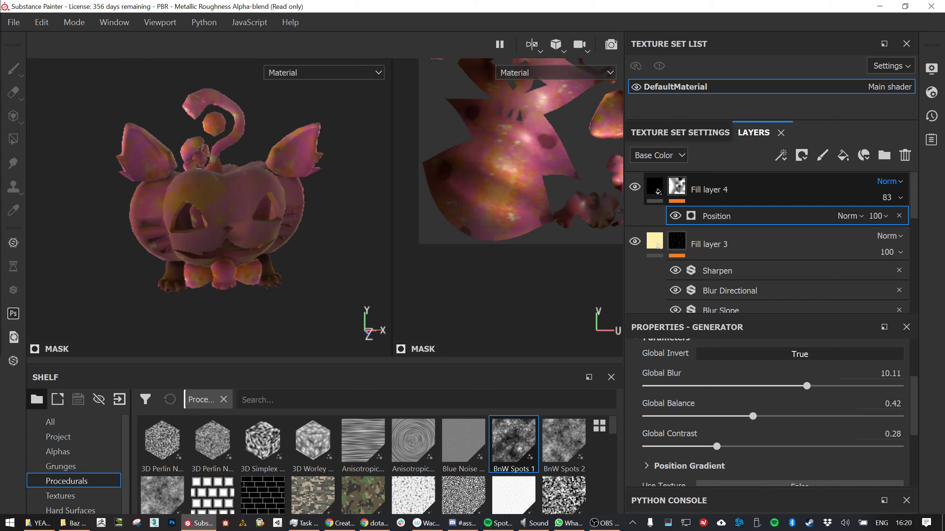
key(Return)
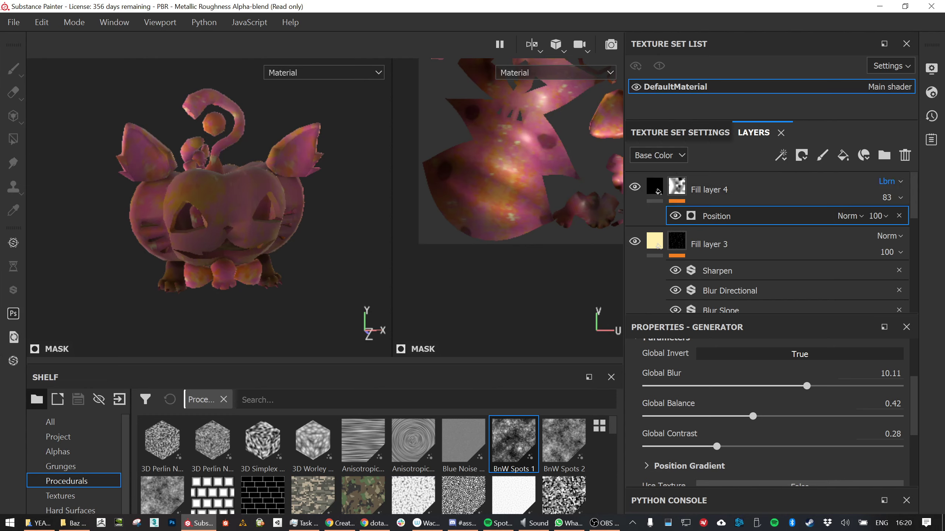
alt+drag(276, 230, 246, 220)
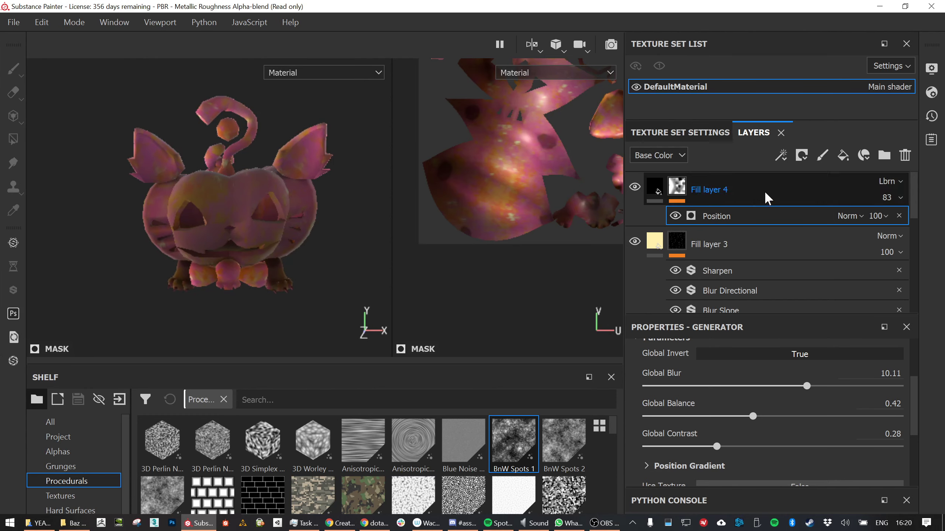
Toggle Fill layer 4's visibility several times to compare the model with and without the dark gradient
click(636, 184)
click(637, 184)
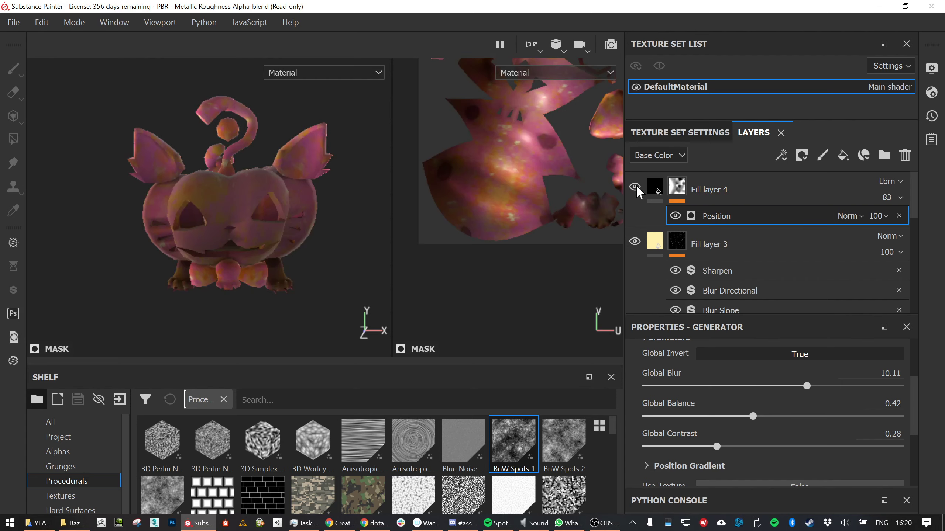
click(636, 184)
click(636, 185)
click(637, 185)
click(636, 185)
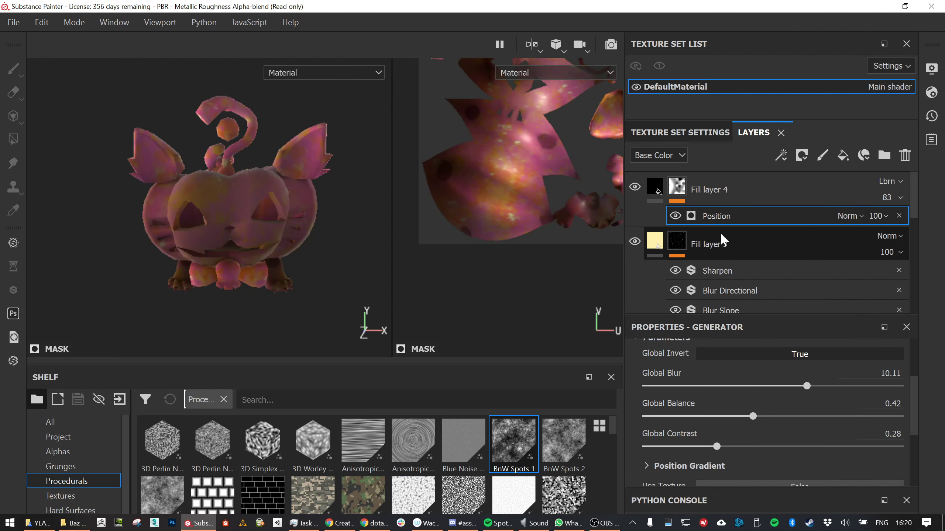
Adjust the Position generator to a Global Blur of 7.11, Global Balance of 0.49 and Global Contrast of 0.19
drag(806, 386, 757, 386)
mouse_move(758, 420)
mouse_down()
mouse_move(738, 415)
mouse_move(778, 416)
mouse_move(770, 416)
mouse_up()
drag(717, 446, 699, 448)
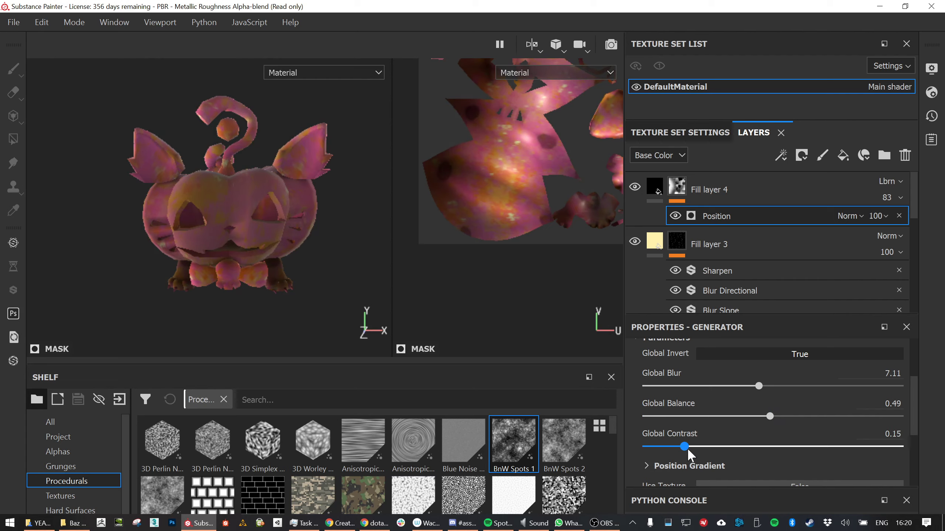
drag(766, 446, 692, 446)
Check the softened gradient on the model and reduce Fill layer 4's opacity to 65
click(635, 188)
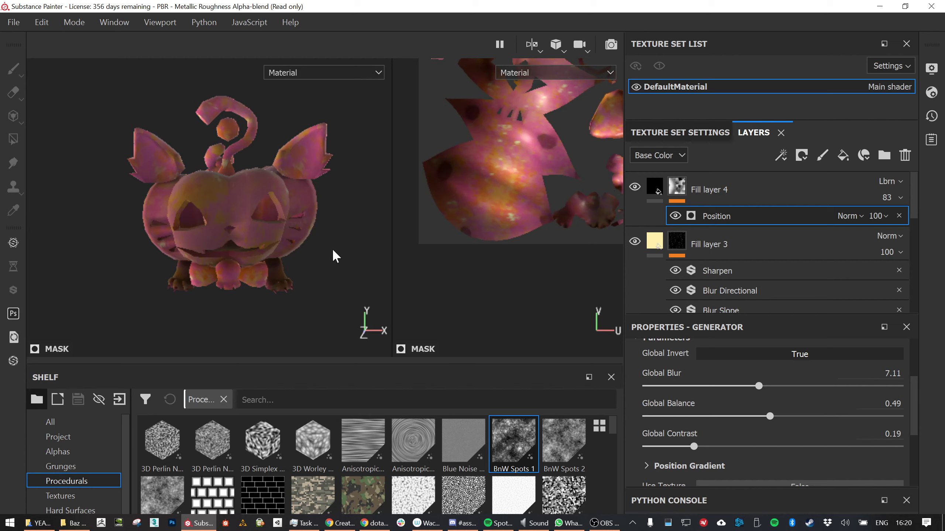
alt+drag(216, 255, 272, 256)
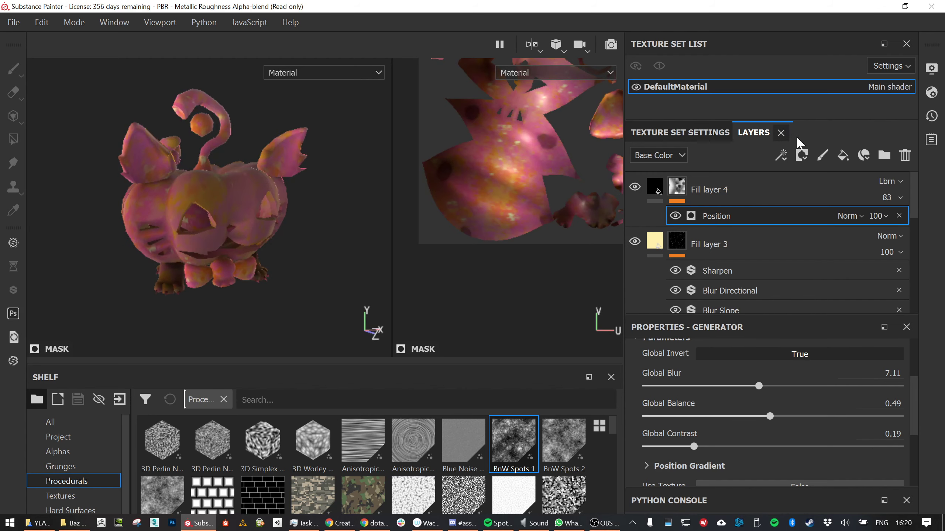
click(893, 196)
mouse_move(900, 222)
mouse_down()
mouse_move(887, 223)
mouse_move(918, 223)
mouse_up()
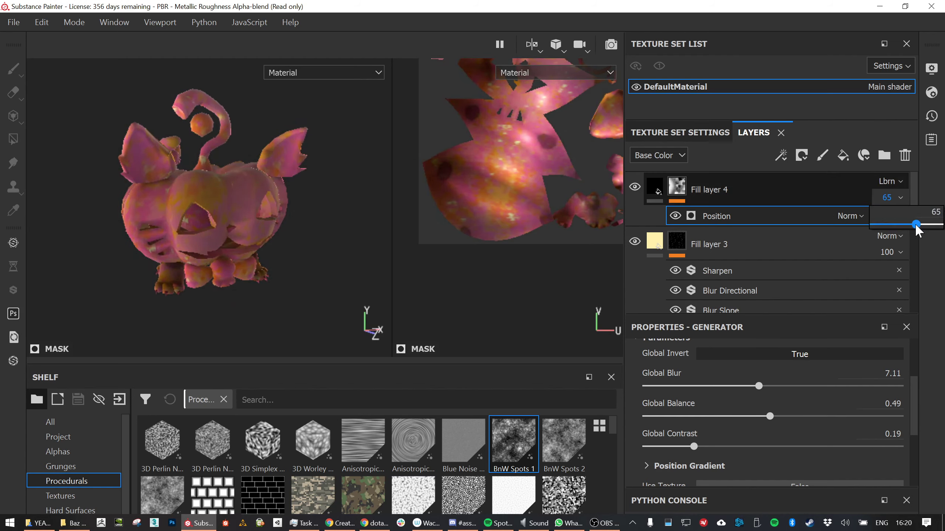
Hide and reshow Fill layer 4 to compare its darkening effect, and view the creature from the front
click(634, 187)
click(634, 187)
alt+drag(223, 209, 252, 206)
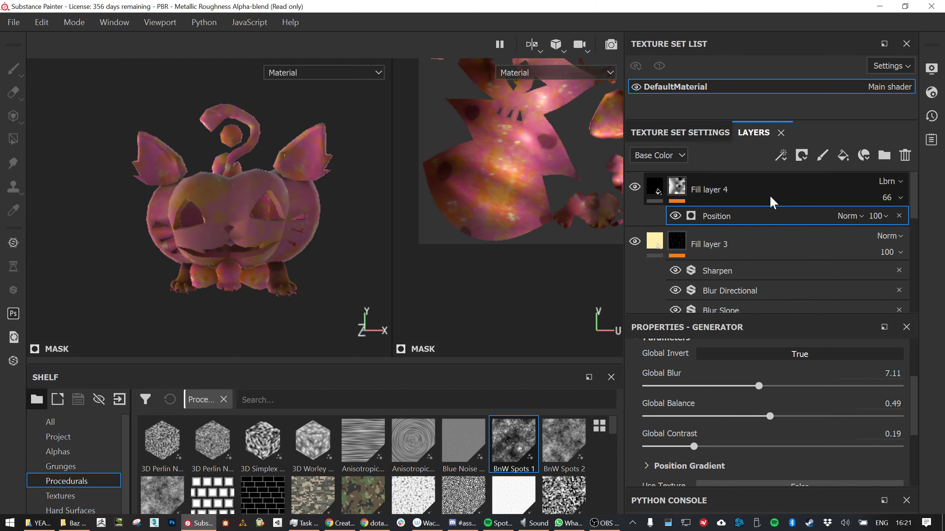
Add a new fill layer above Fill layer 4 with a black base color and give it a black mask
click(843, 156)
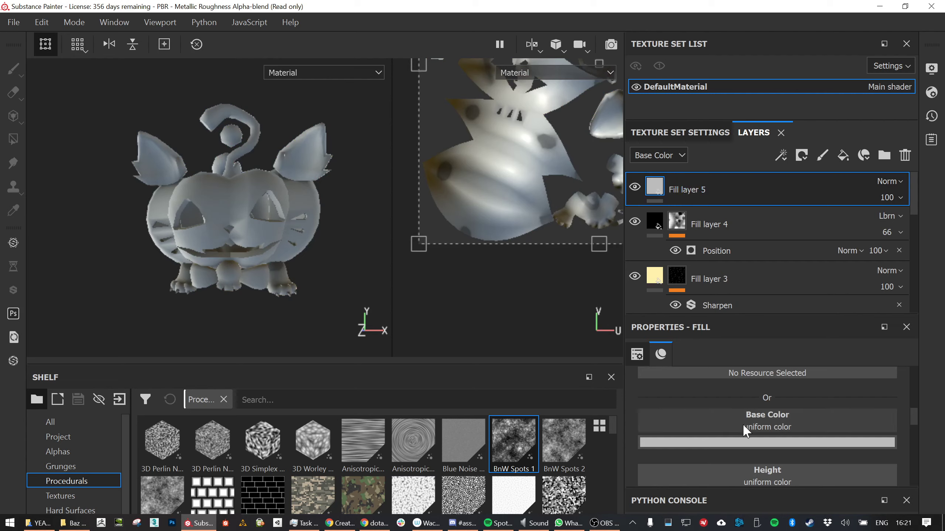
click(770, 443)
drag(798, 319, 714, 414)
click(659, 183)
right_click(655, 185)
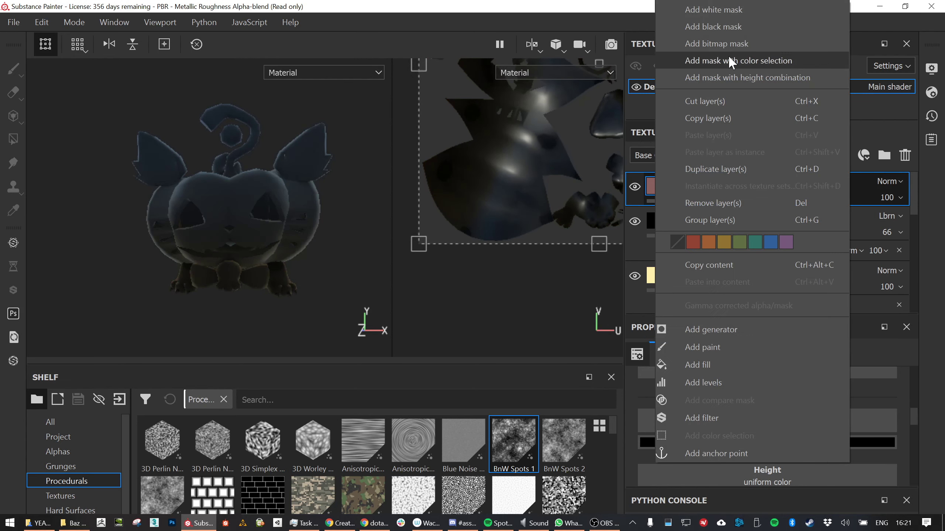
click(725, 23)
Add an Ambient Occlusion generator to Fill layer 5's mask and check the shading on the model
right_click(681, 188)
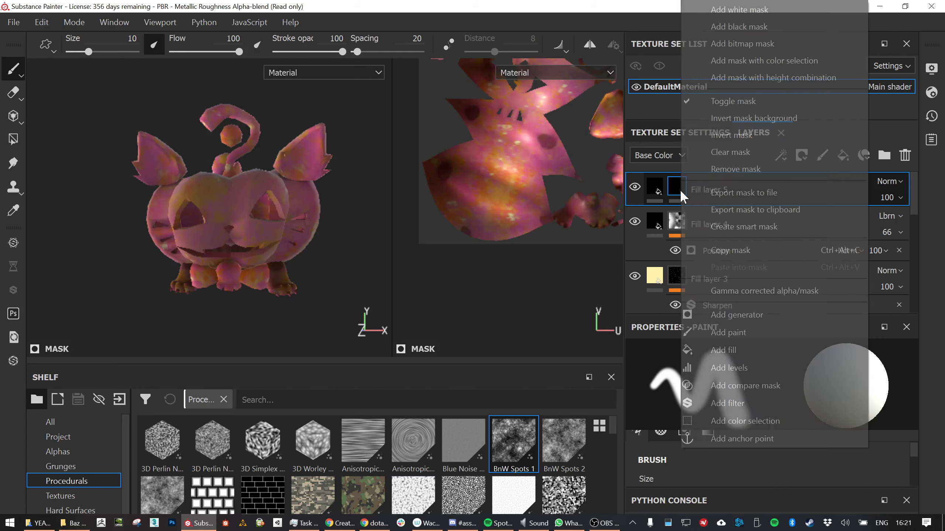
click(760, 315)
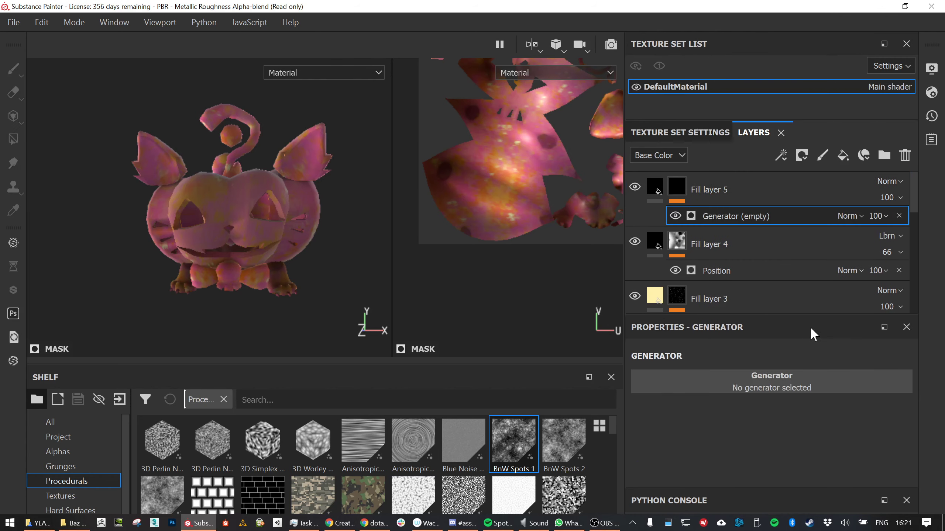
click(769, 383)
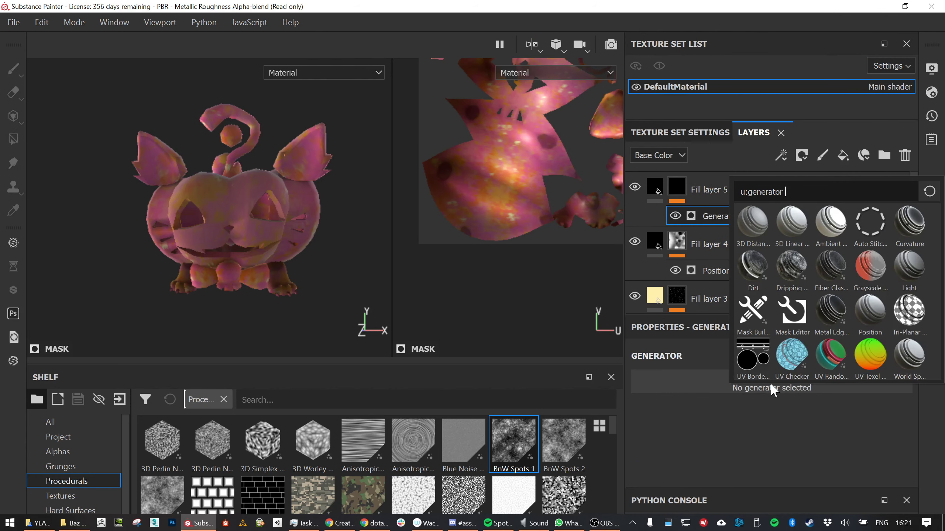
click(832, 224)
click(789, 234)
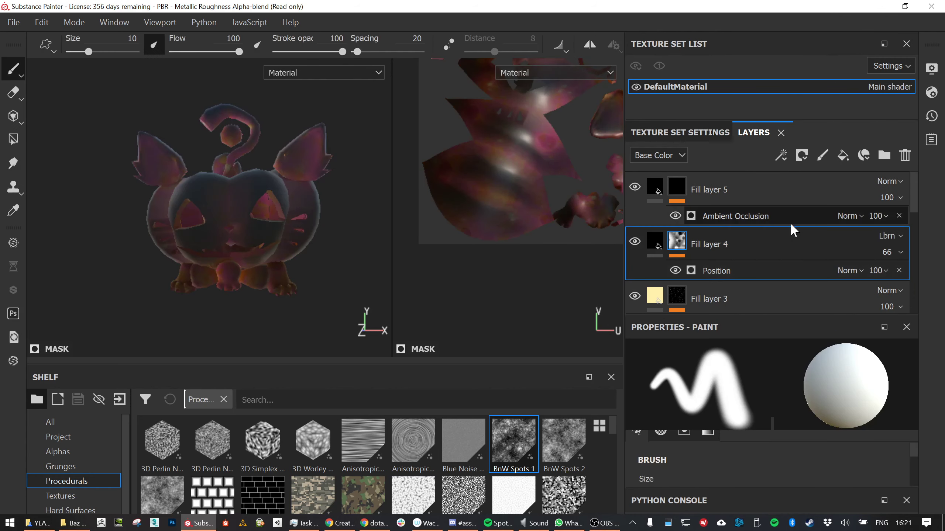
alt+drag(273, 264, 285, 267)
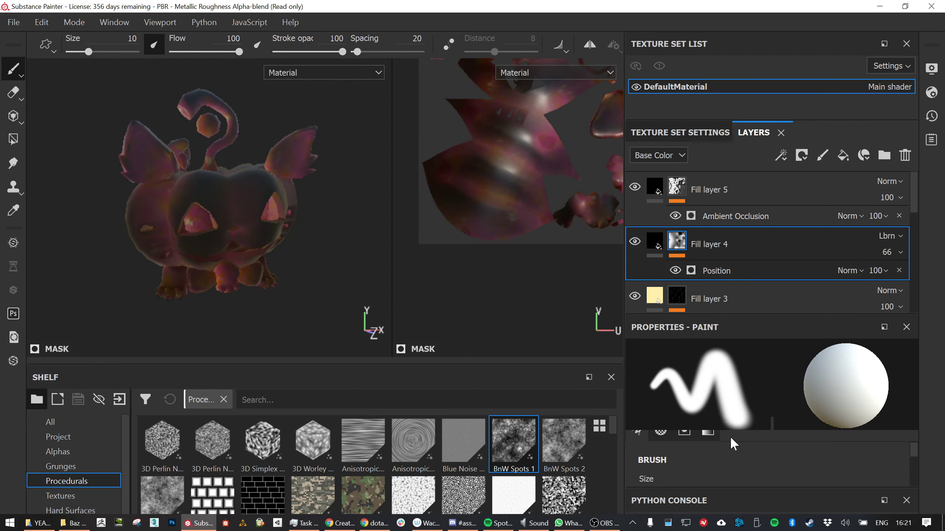
Lower the Ambient Occlusion generator's Global Balance to 0.07 and set Global Invert to True
click(728, 216)
scroll(760, 404, down, 3)
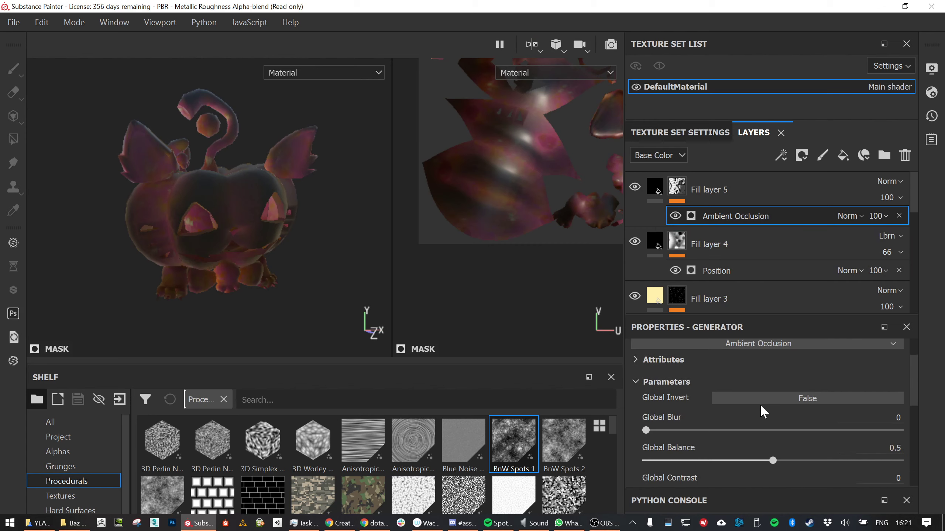
scroll(759, 413, up, 2)
scroll(759, 413, down, 4)
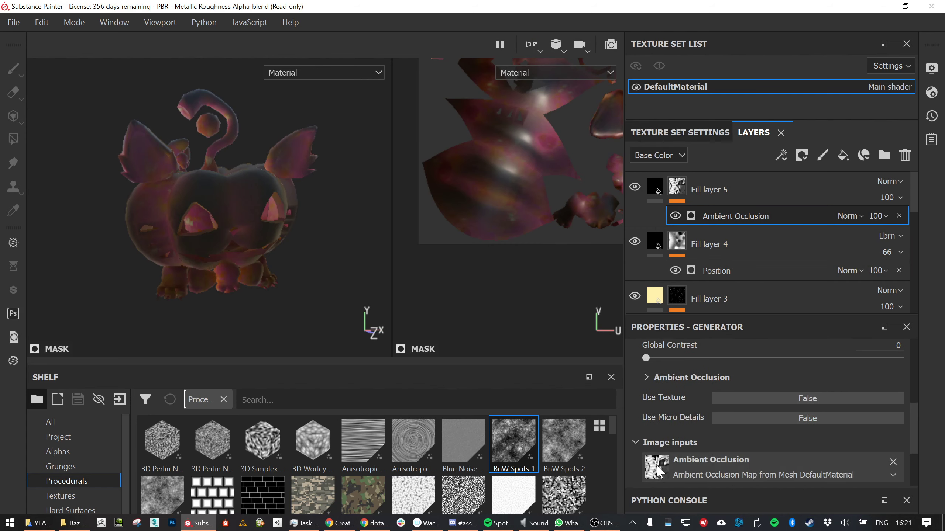
scroll(677, 433, up, 2)
drag(770, 371, 664, 373)
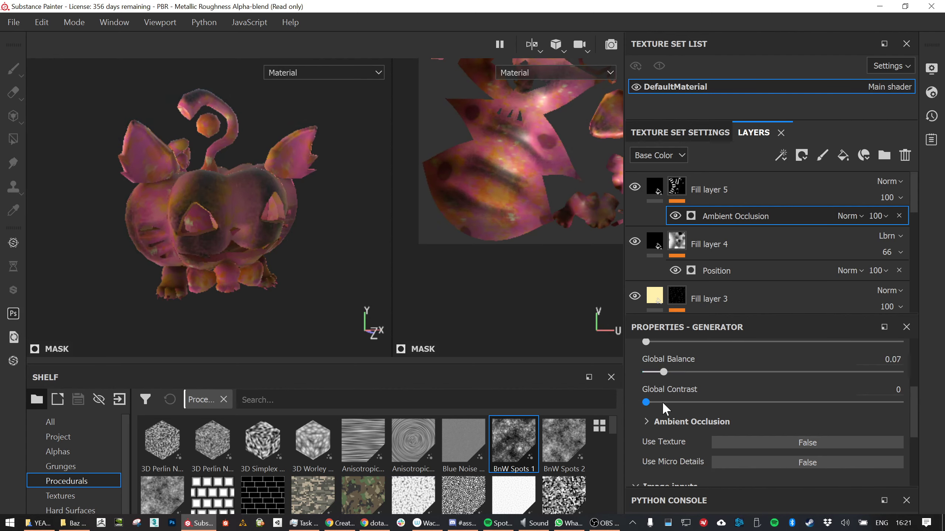
scroll(696, 396, up, 2)
click(739, 357)
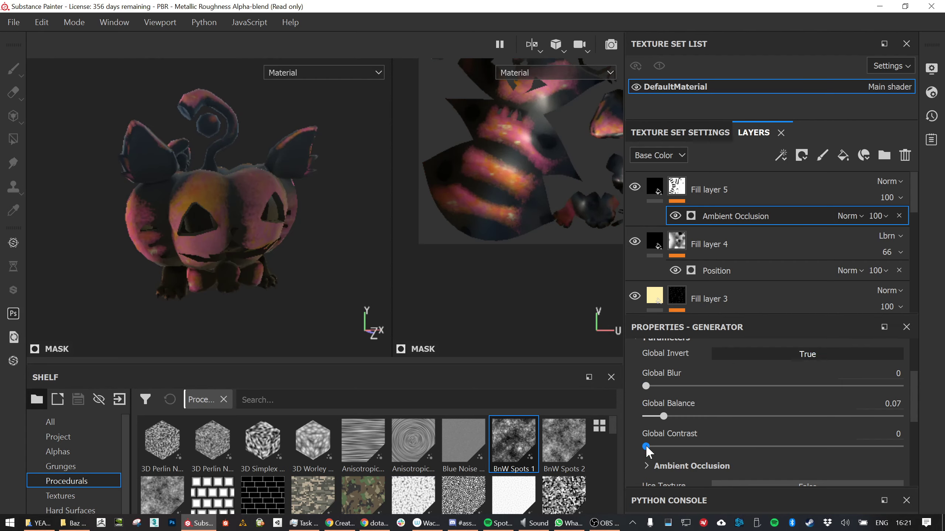
Tune the Ambient Occlusion generator to a Global Balance of 0.1 and Global Contrast of 0.12, with Global Blur at 0
drag(646, 446, 684, 446)
mouse_move(646, 386)
mouse_down()
mouse_move(688, 386)
mouse_move(639, 390)
mouse_move(684, 415)
mouse_move(665, 417)
mouse_move(689, 416)
mouse_move(679, 416)
mouse_up()
mouse_move(696, 447)
mouse_down()
mouse_move(732, 447)
mouse_move(650, 447)
mouse_up()
mouse_move(679, 416)
mouse_down()
mouse_move(690, 416)
mouse_move(668, 415)
mouse_move(662, 447)
mouse_move(678, 448)
mouse_up()
mouse_move(647, 387)
mouse_down()
mouse_move(655, 388)
mouse_move(634, 385)
mouse_up()
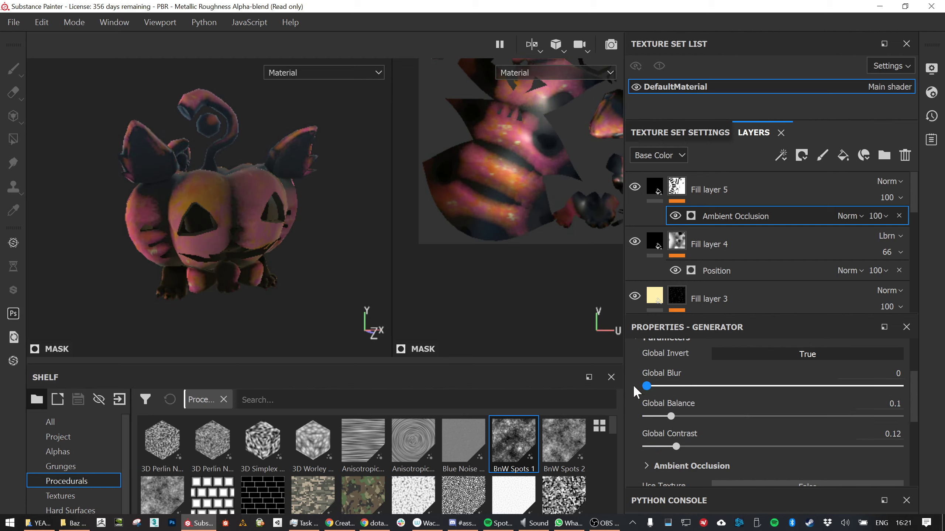
Add a Blur Slope filter to Fill layer 5's mask above the Ambient Occlusion generator
right_click(734, 196)
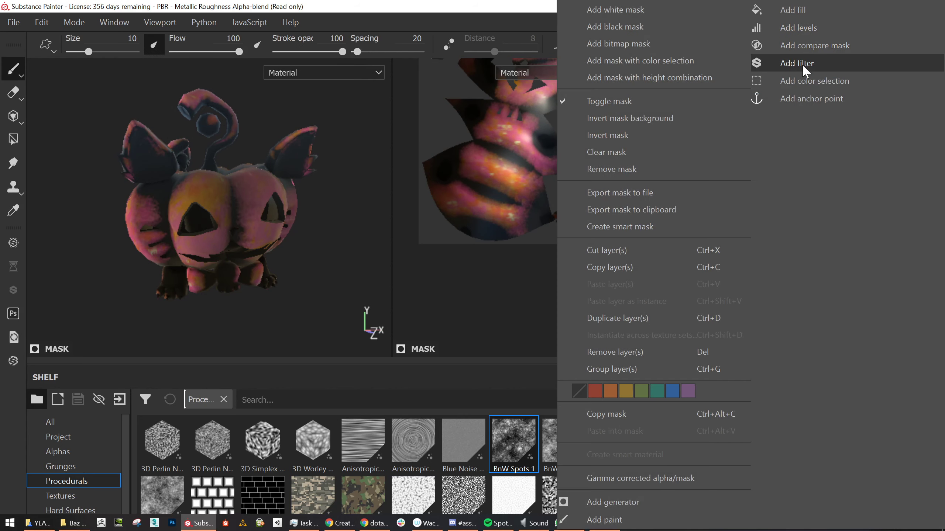
click(801, 63)
click(770, 380)
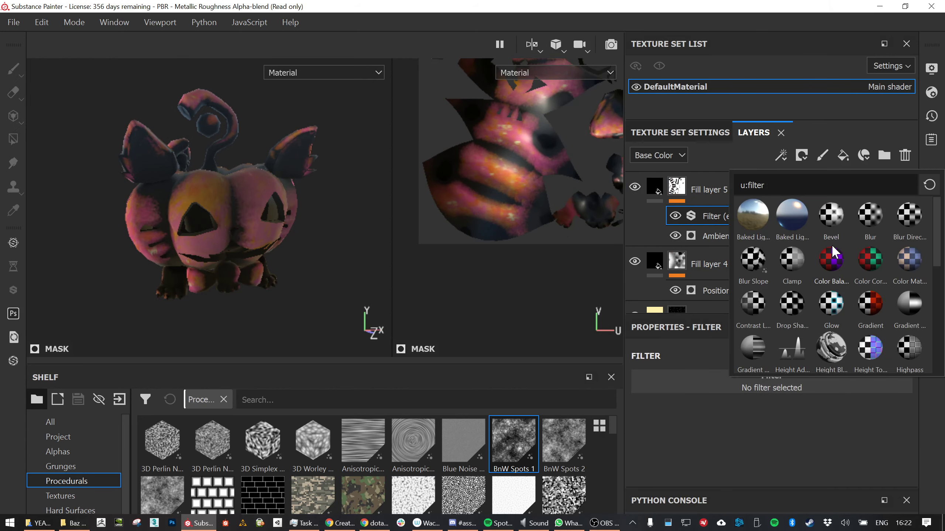
double_click(747, 263)
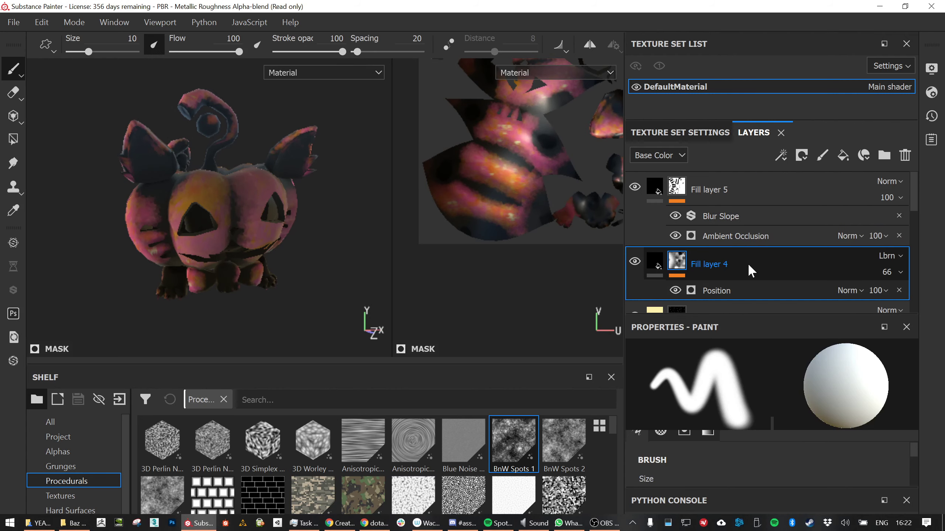
Set the intensity of Fill layer 5's Blur Slope filter to 3.65
scroll(242, 219, up, 3)
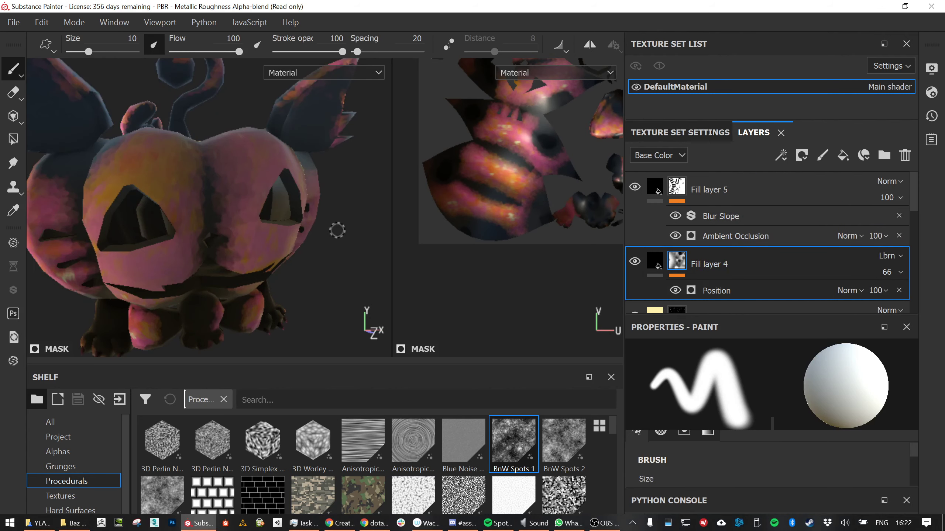
click(731, 218)
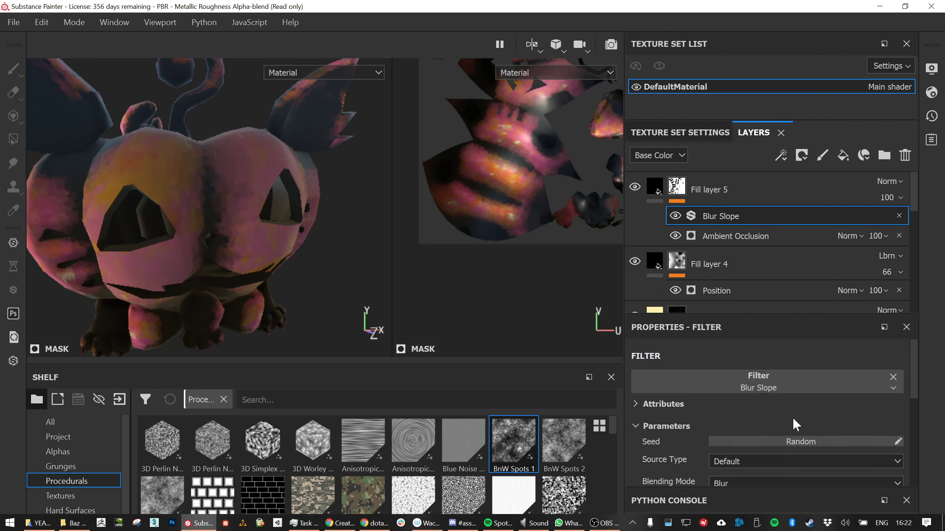
scroll(781, 431, down, 3)
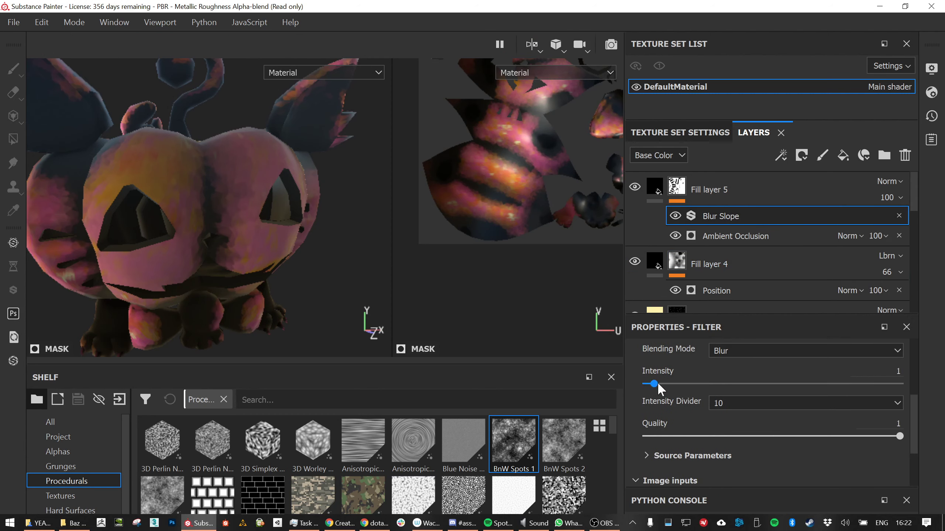
mouse_move(657, 384)
mouse_down()
mouse_move(737, 384)
mouse_move(673, 389)
mouse_up()
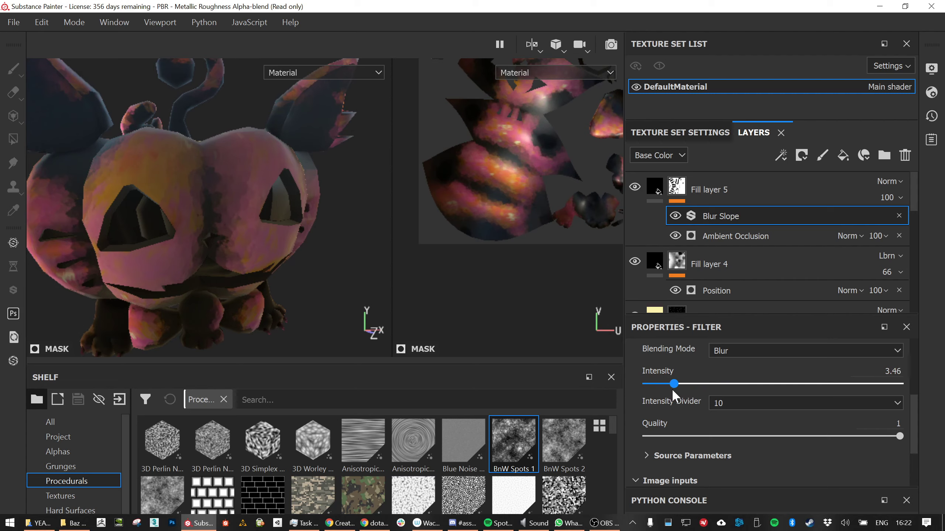
drag(672, 389, 673, 388)
scroll(735, 469, up, 5)
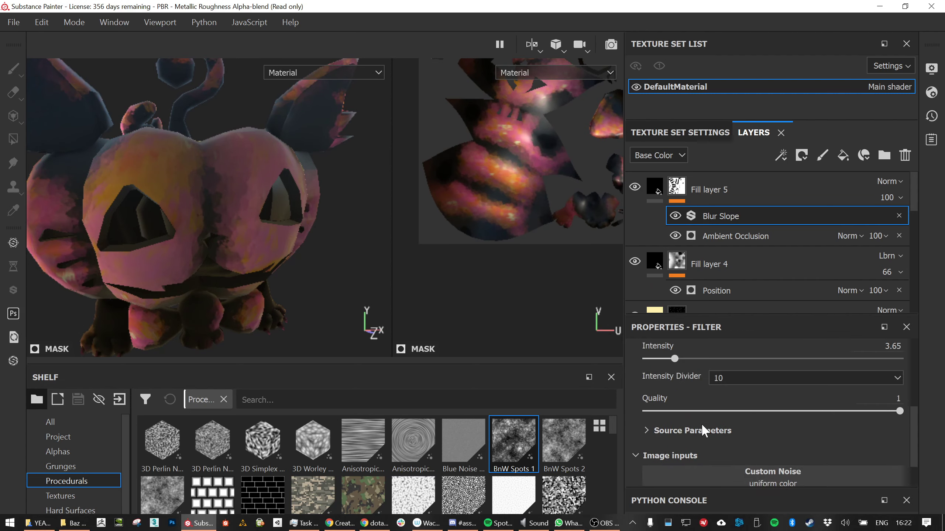
Raise the Blur Slope filter's intensity on Fill layer 5's mask to 4.49 and check the result on the whole model
click(659, 405)
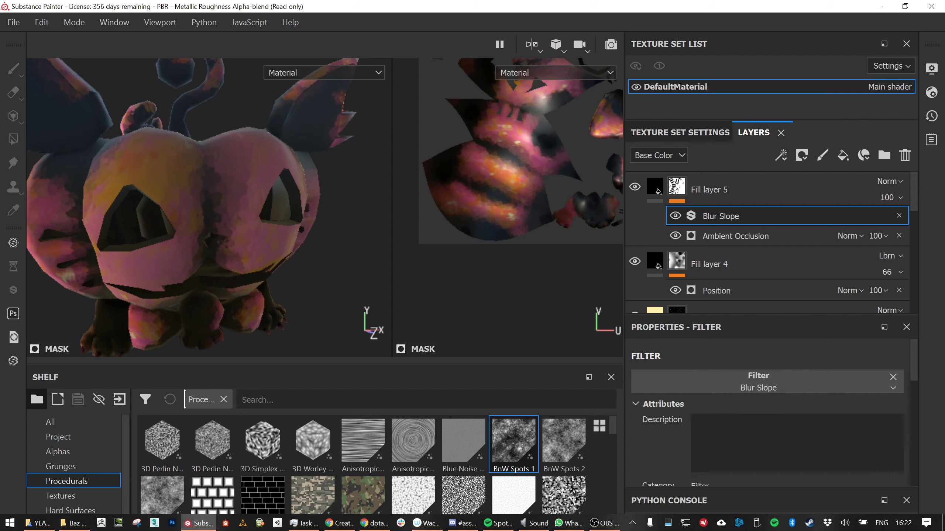
click(727, 235)
scroll(734, 421, up, 3)
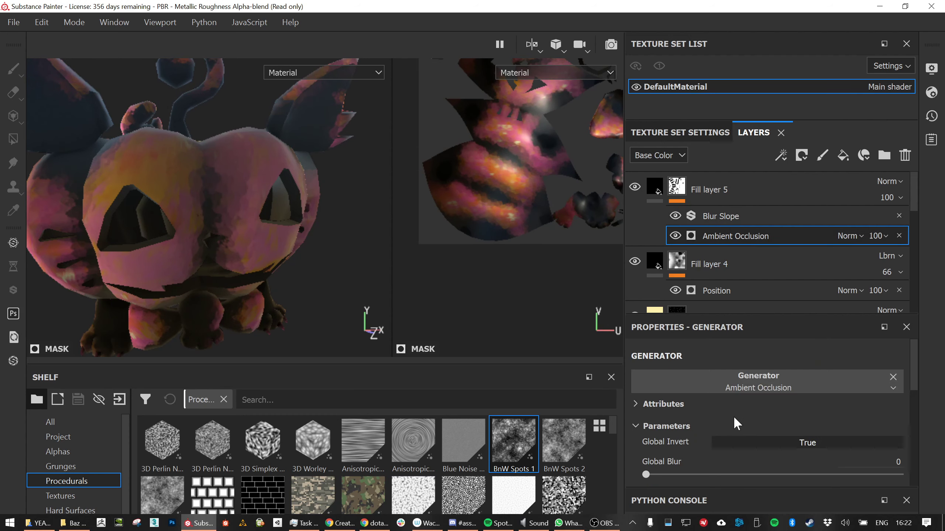
click(728, 216)
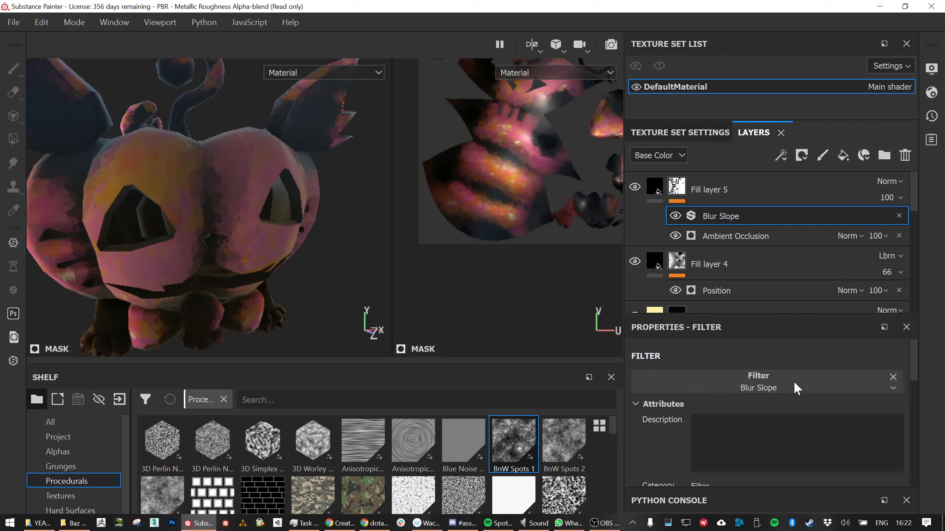
scroll(800, 400, down, 2)
scroll(802, 398, down, 2)
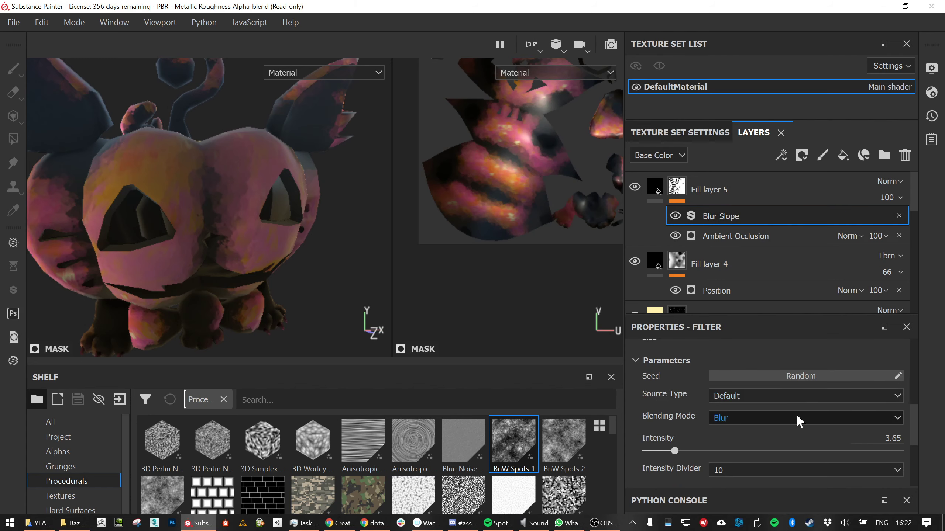
scroll(787, 428, down, 1)
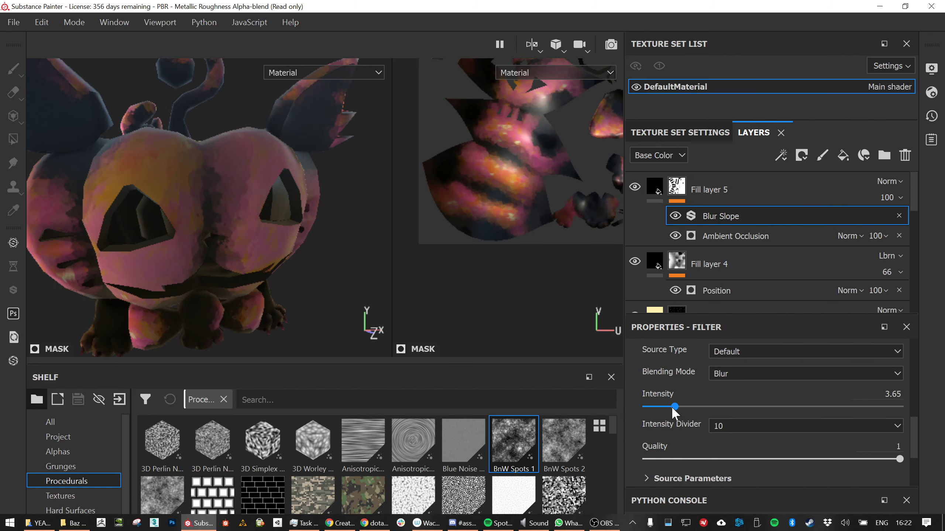
drag(673, 409, 681, 406)
alt+drag(236, 274, 248, 243)
scroll(255, 277, down, 3)
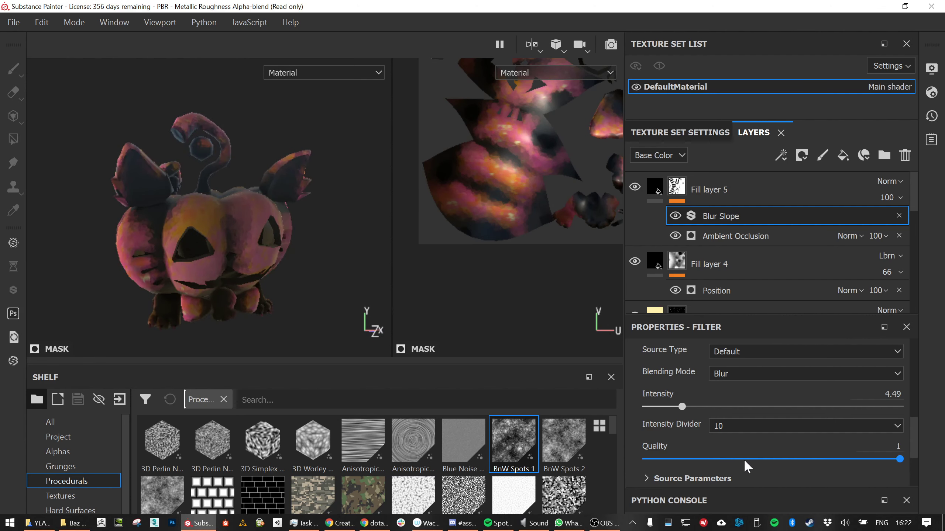
scroll(744, 461, down, 3)
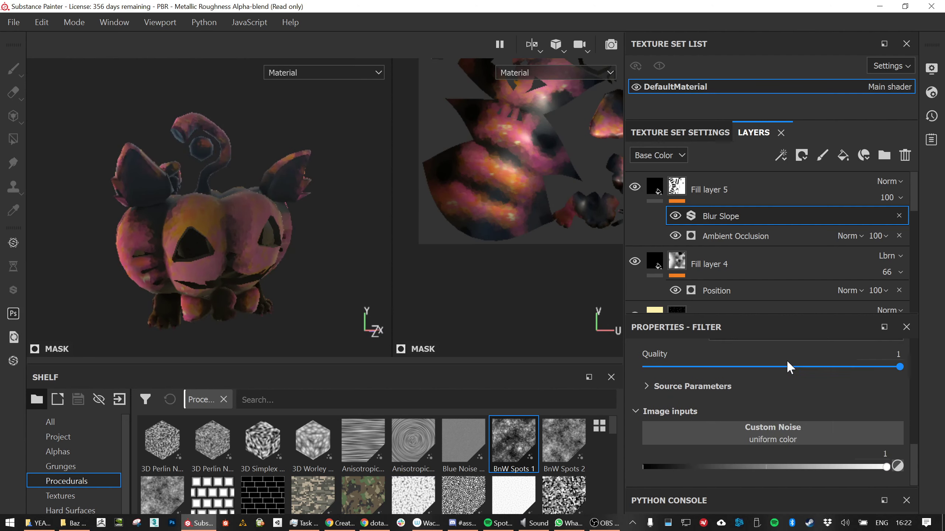
Reduce Fill layer 5's opacity to 65 and inspect the softened occlusion shading up close
click(902, 196)
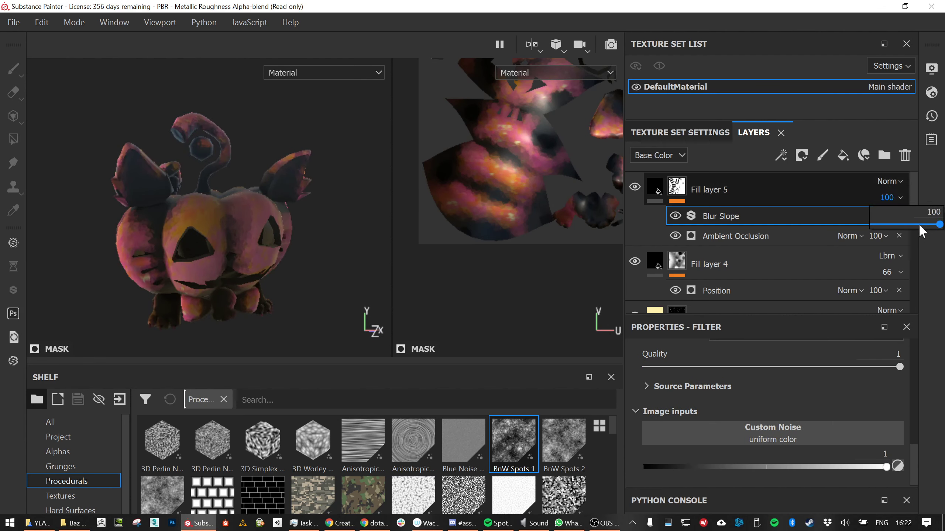
mouse_move(918, 223)
mouse_down()
mouse_move(873, 224)
mouse_move(905, 223)
mouse_up()
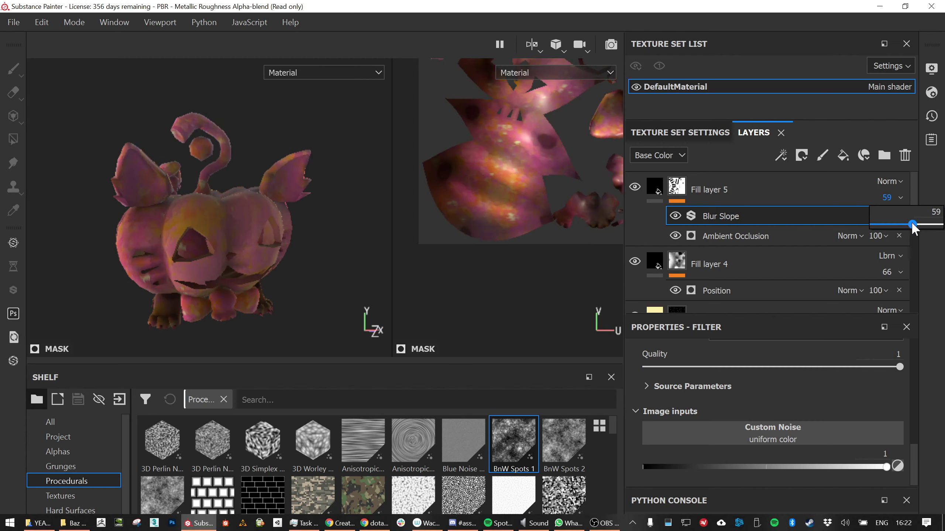
scroll(290, 244, up, 5)
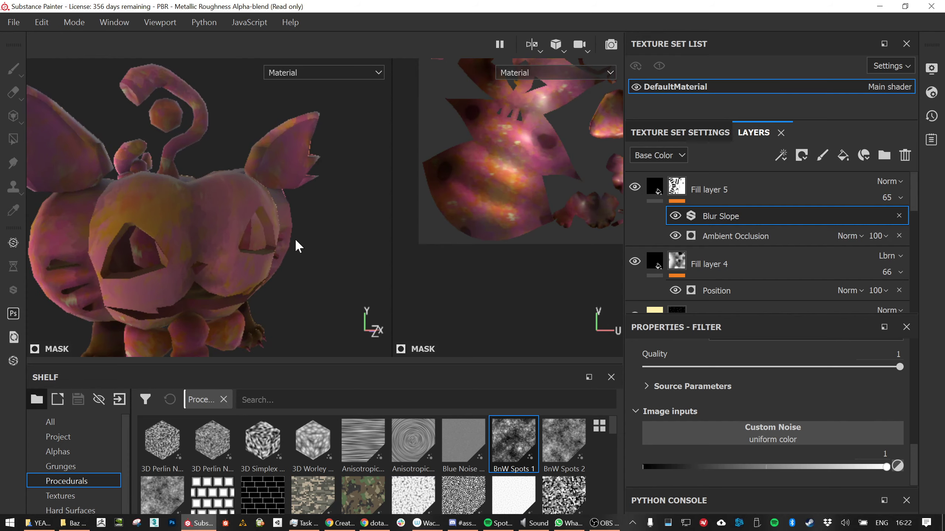
scroll(279, 247, down, 2)
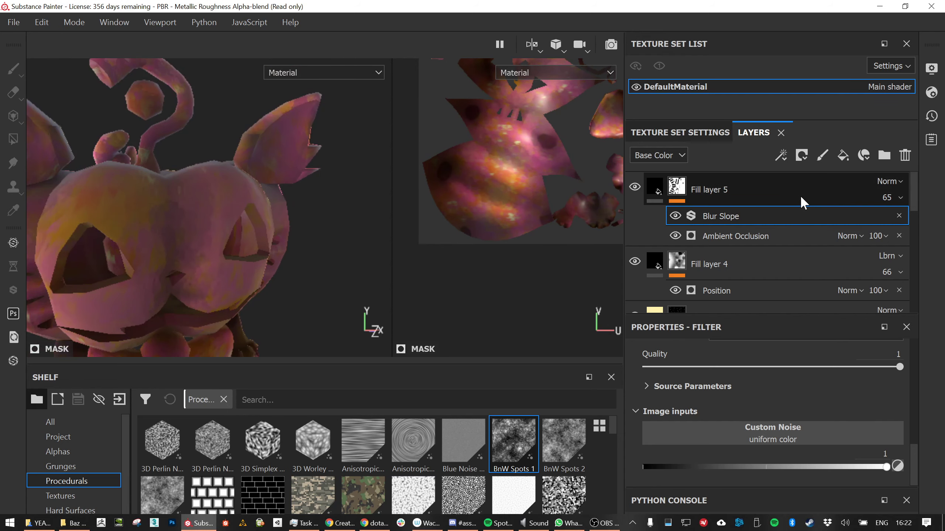
right_click(799, 195)
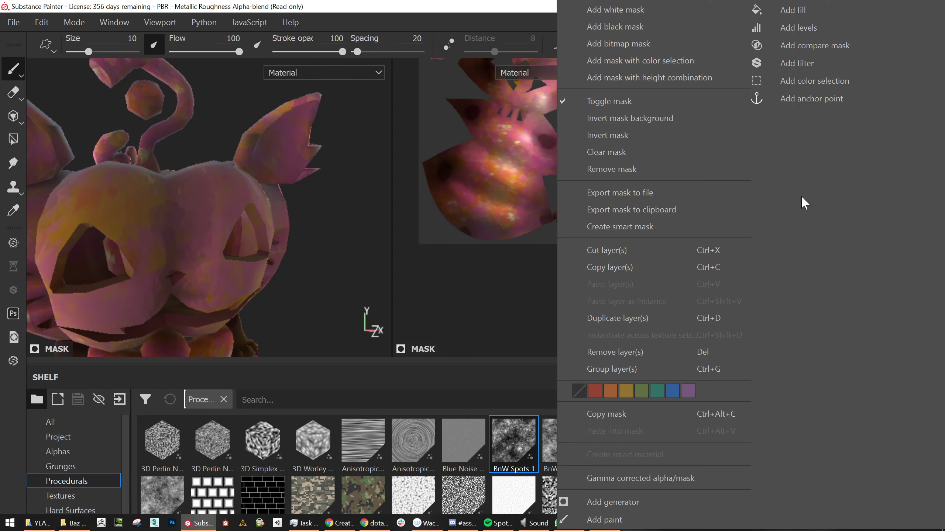
click(807, 12)
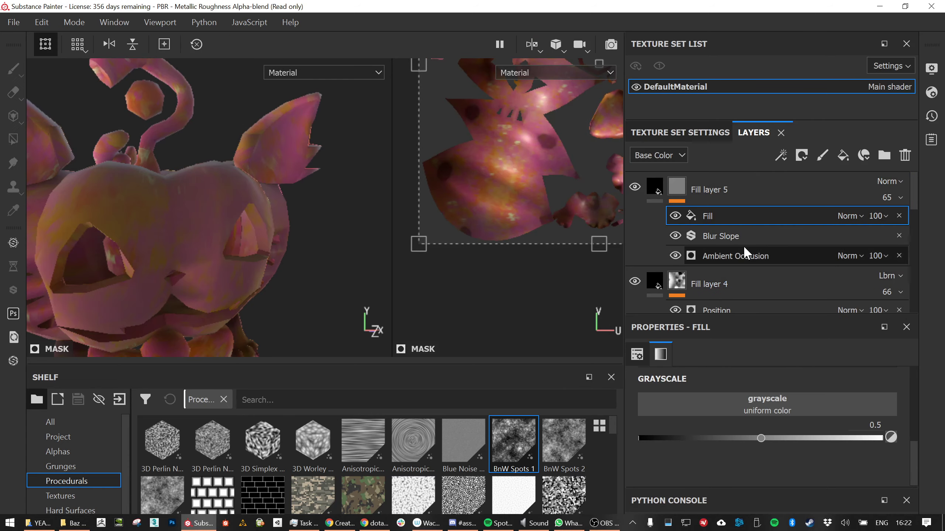
key(Delete)
Add a Blur Directional filter to Fill layer 5's mask above the Blur Slope filter
right_click(719, 193)
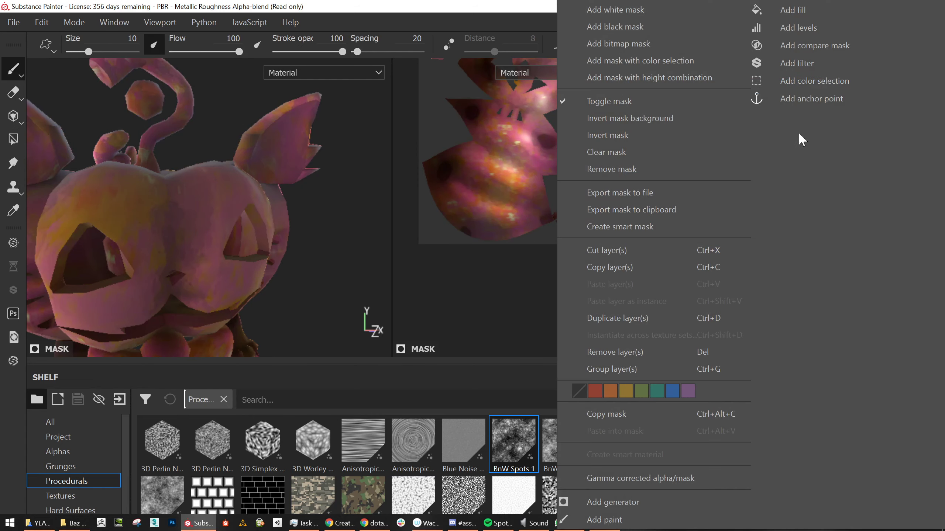
click(800, 62)
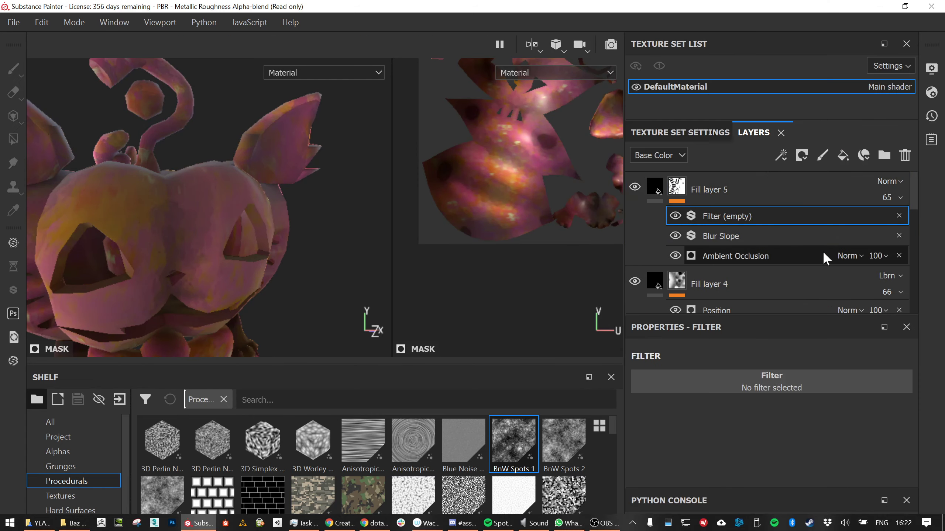
click(757, 379)
click(906, 217)
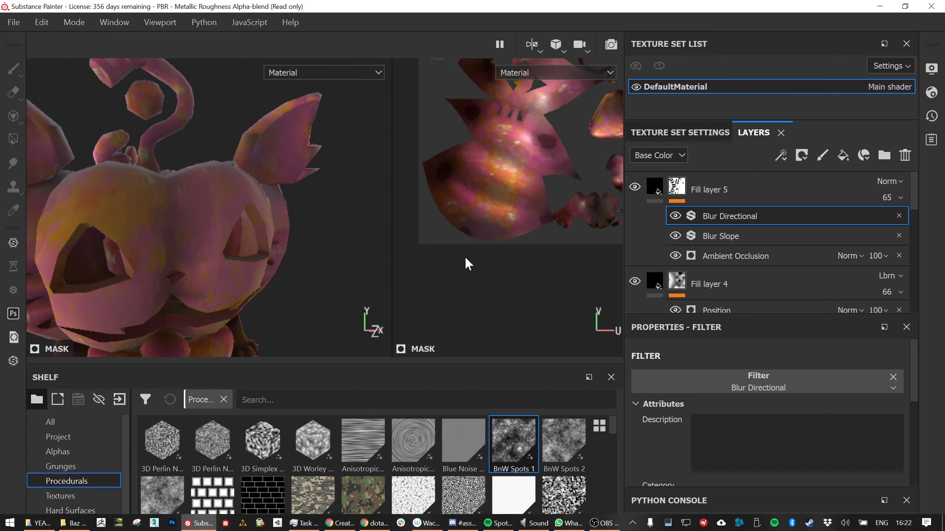
Set the Blur Directional filter's angle to 93 on Fill layer 5's mask and check the whole model
scroll(692, 435, down, 5)
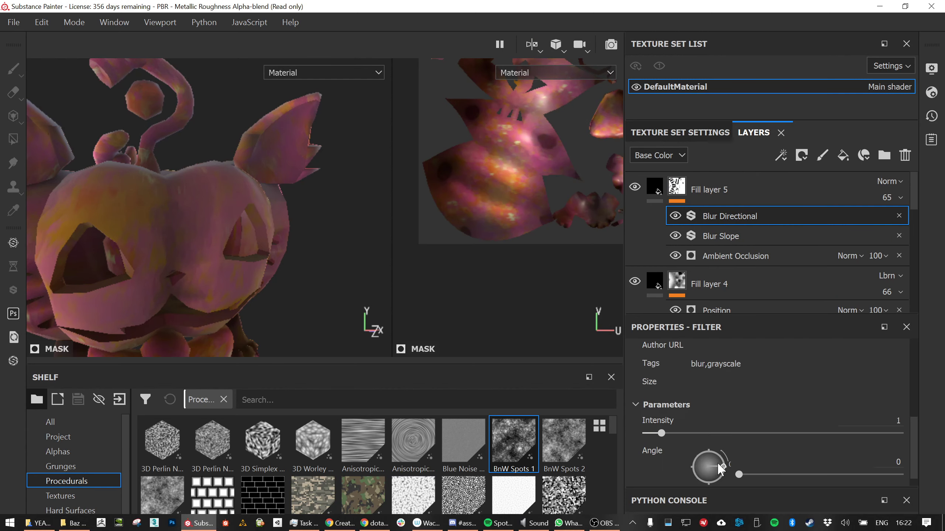
mouse_move(722, 469)
mouse_down()
mouse_move(698, 450)
mouse_move(685, 460)
mouse_move(720, 462)
mouse_up()
scroll(254, 285, down, 5)
scroll(256, 286, up, 3)
alt+drag(276, 276, 252, 276)
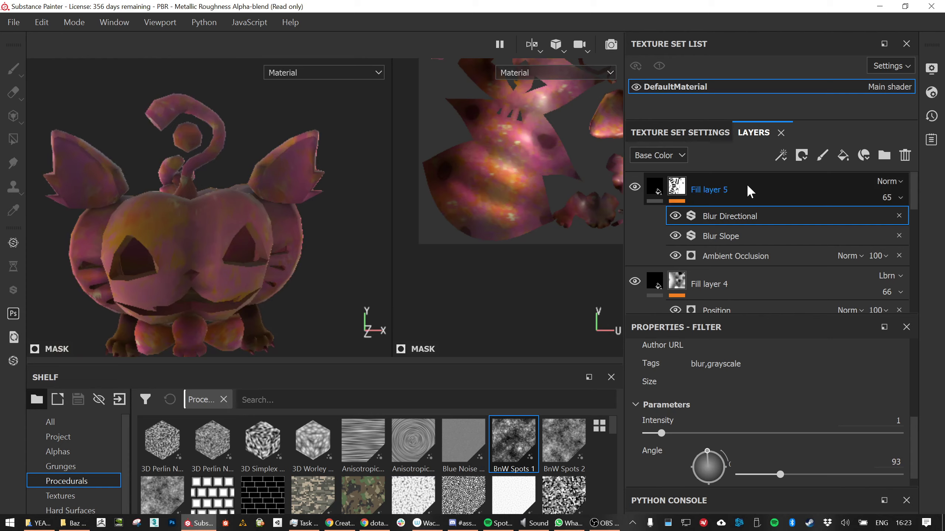
Add a Sharpen filter to Fill layer 5's mask above the Blur Directional filter
right_click(761, 191)
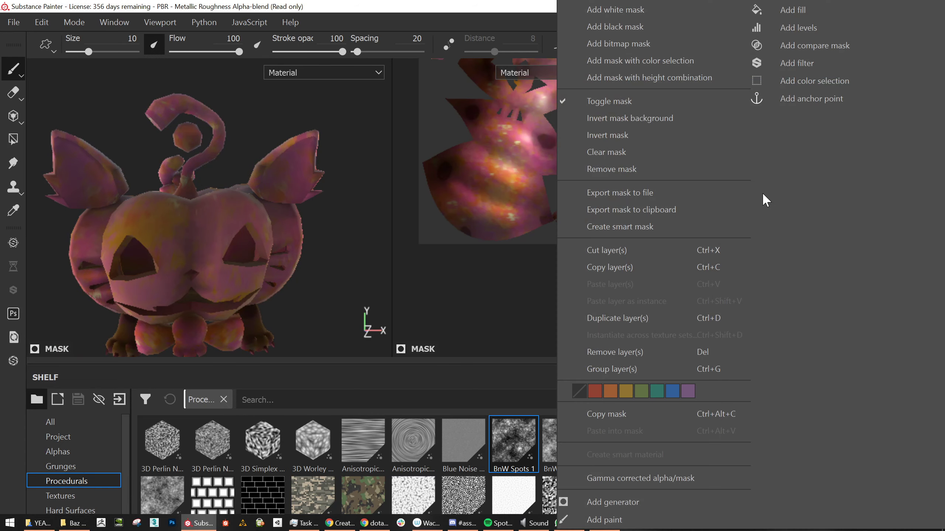
click(817, 62)
click(788, 387)
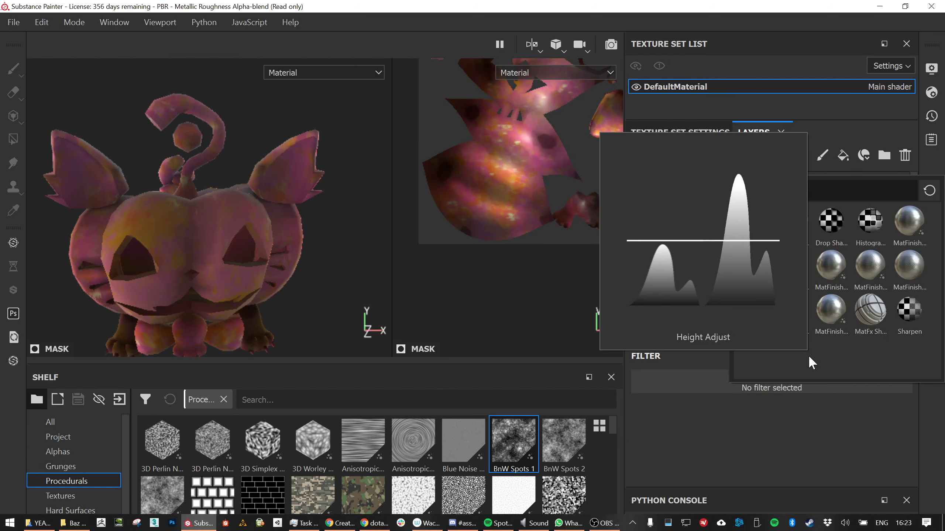
text(shar)
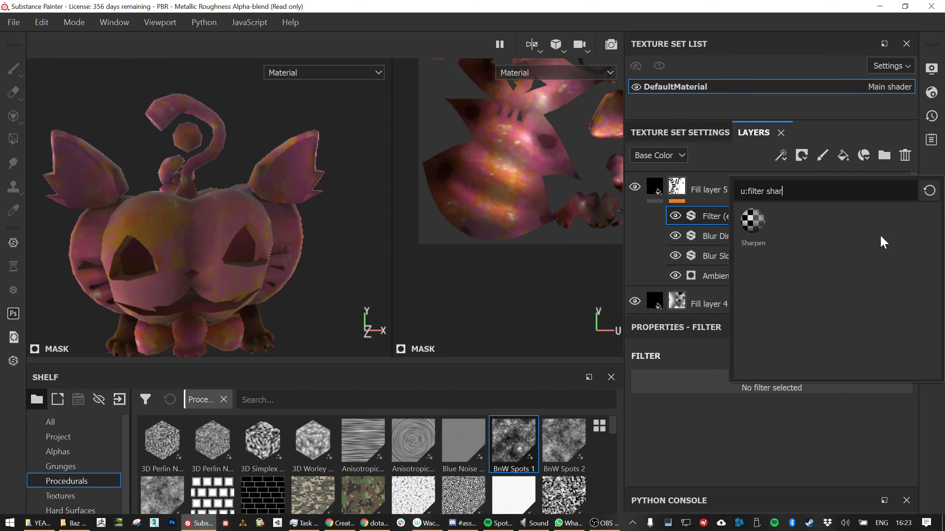
click(751, 225)
Set the Sharpen filter's intensity to 1.66 and check the occlusion edges on the model
scroll(801, 402, down, 3)
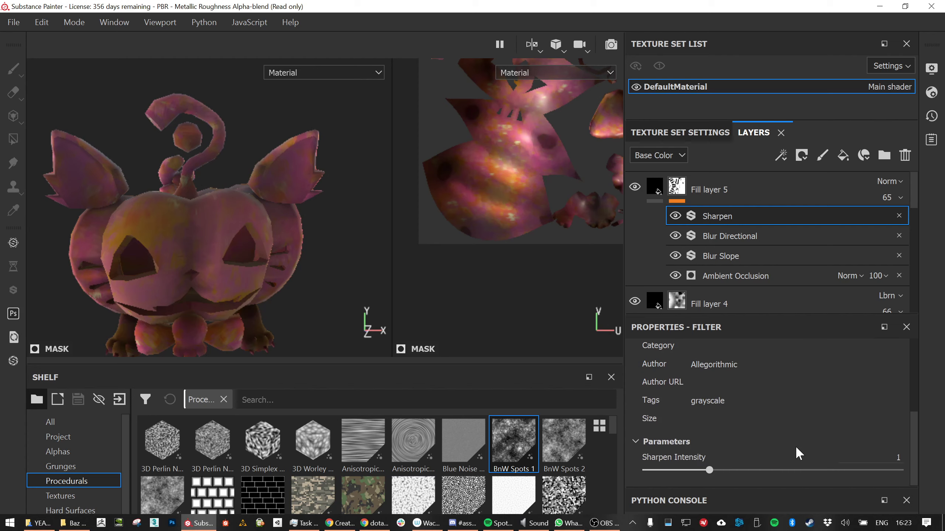
drag(708, 470, 751, 470)
alt+drag(295, 270, 199, 246)
scroll(282, 293, down, 3)
scroll(274, 268, up, 5)
scroll(240, 228, down, 3)
scroll(222, 263, up, 2)
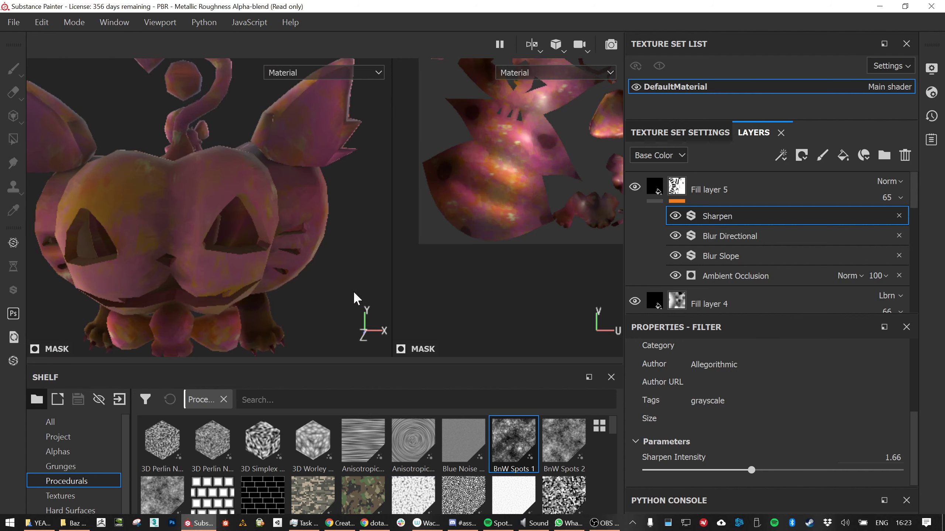
Review the layer stack and examine Fill layer 5's sharpened occlusion shading on the ears, face and body from several angles
scroll(768, 237, down, 3)
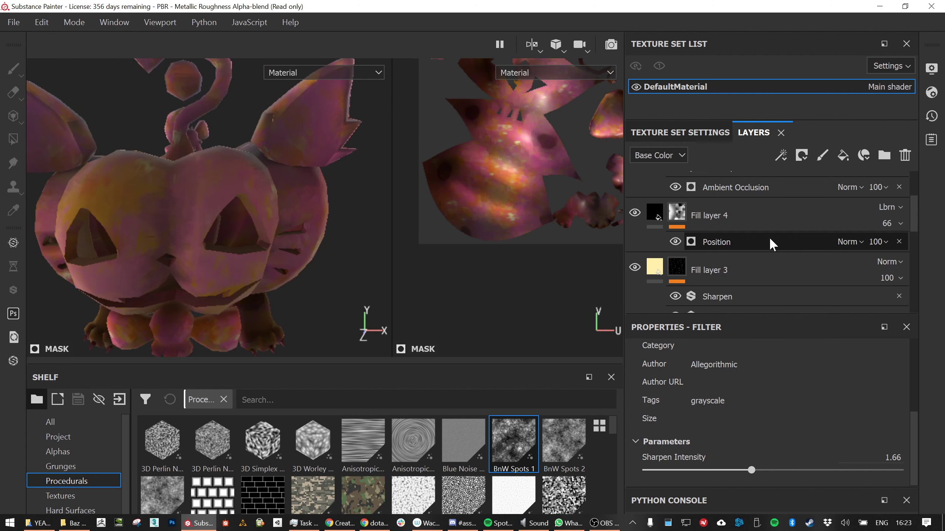
scroll(765, 256, up, 3)
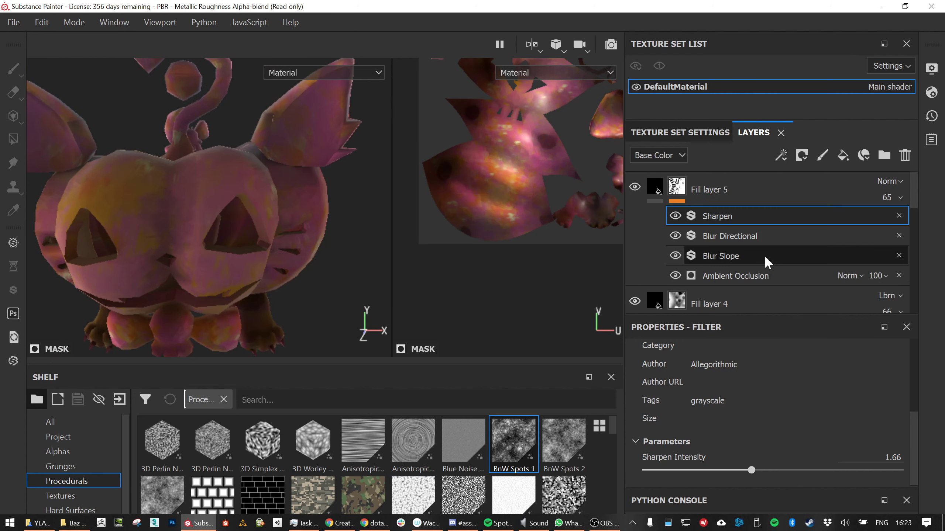
click(719, 194)
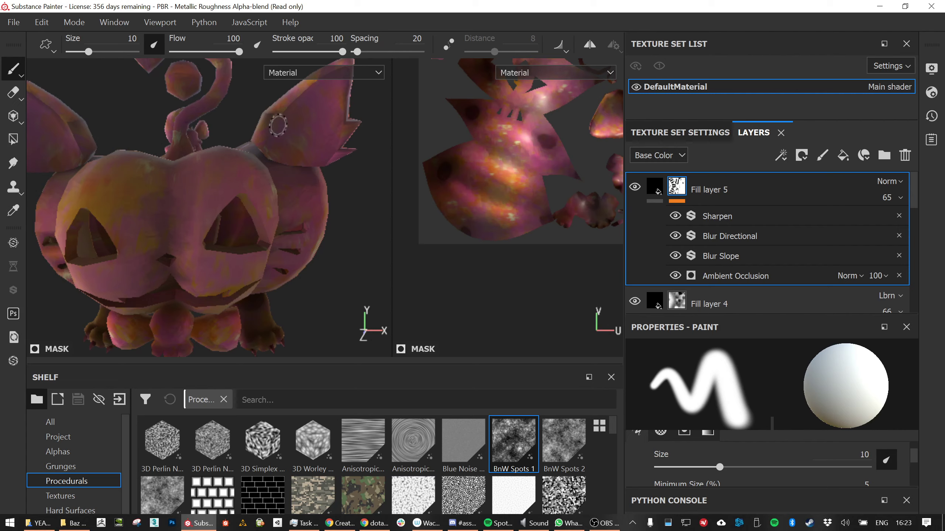
alt+drag(283, 109, 289, 137)
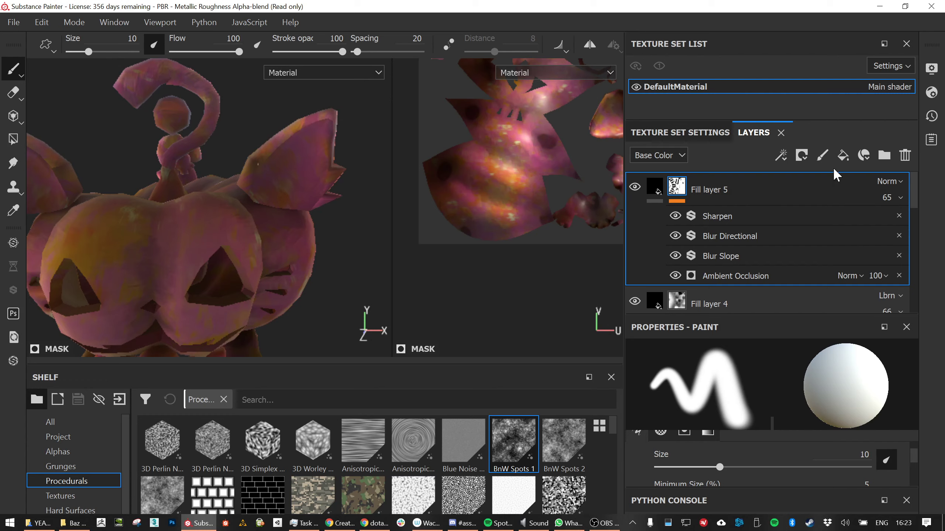
alt+middle_drag(160, 256, 221, 213)
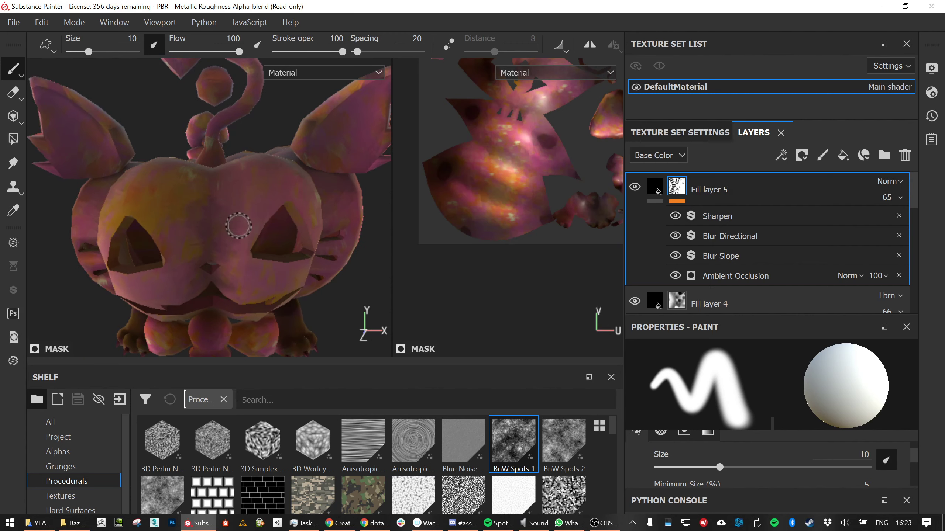
scroll(239, 226, up, 2)
scroll(257, 233, down, 4)
alt+drag(259, 234, 285, 217)
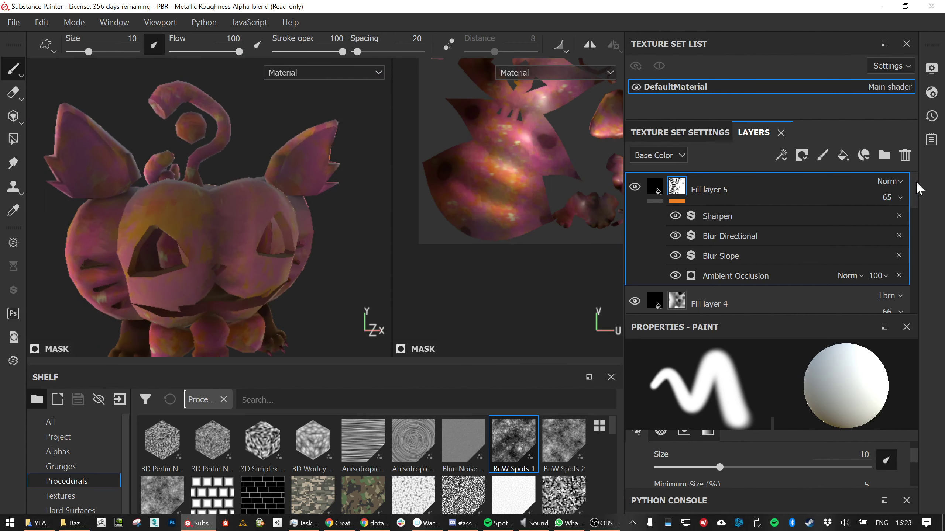
Add a new fill layer above Fill layer 5 and delete the surplus duplicate fill layer
click(801, 156)
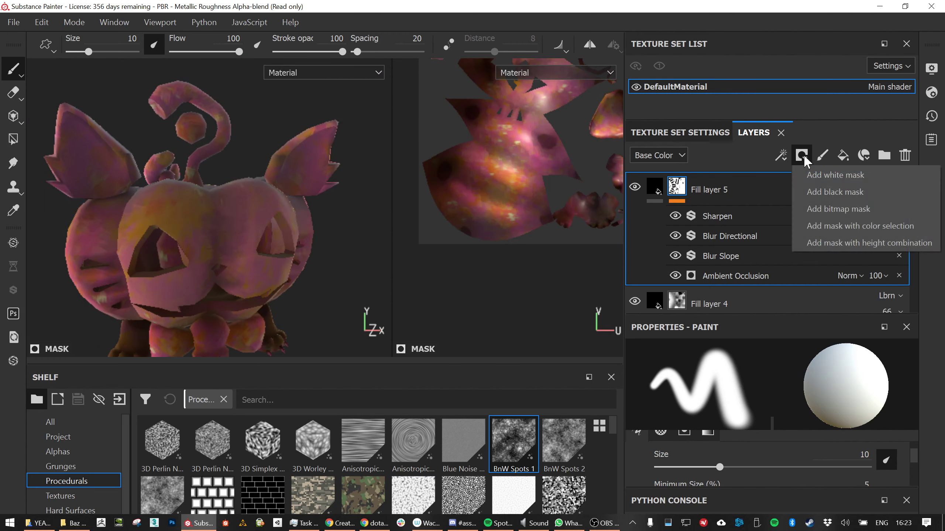
click(845, 155)
click(845, 155)
click(845, 156)
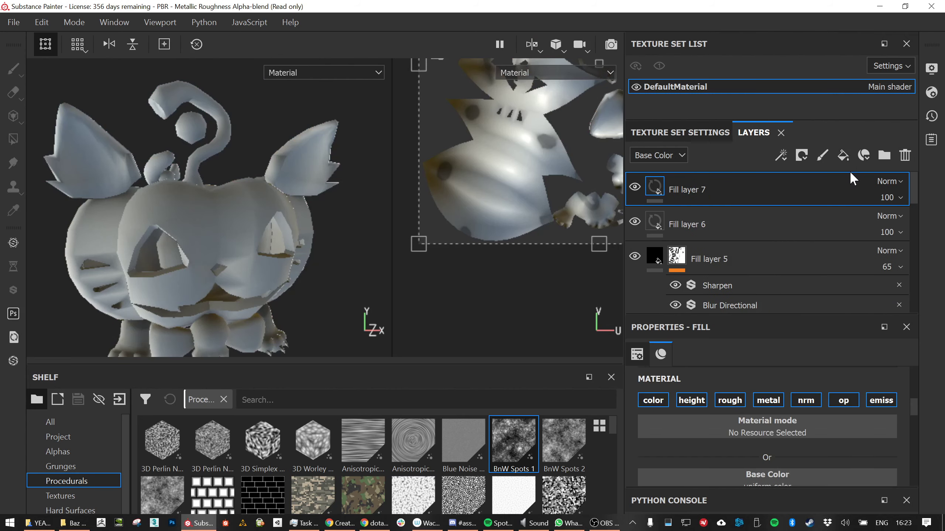
key(Delete)
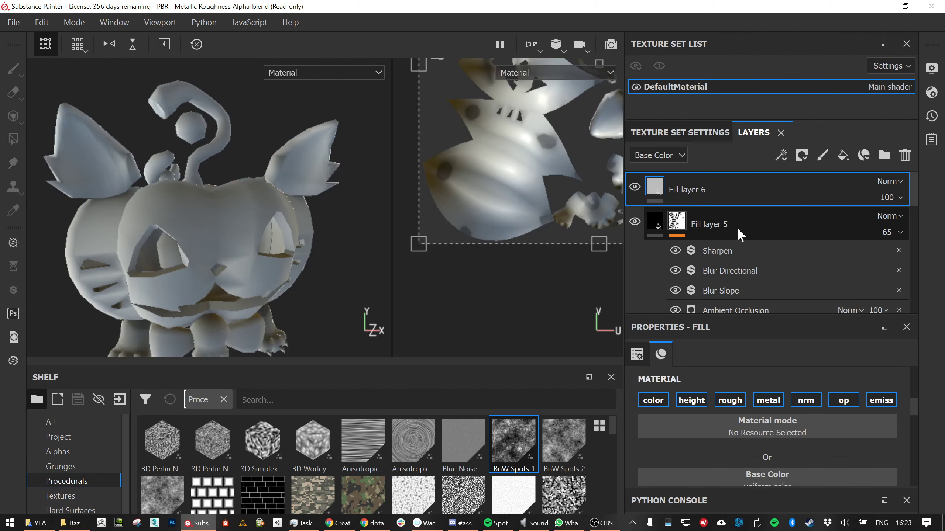
Set Fill layer 6's base color to a light peach and add a black mask to the layer
scroll(764, 428, down, 2)
click(741, 413)
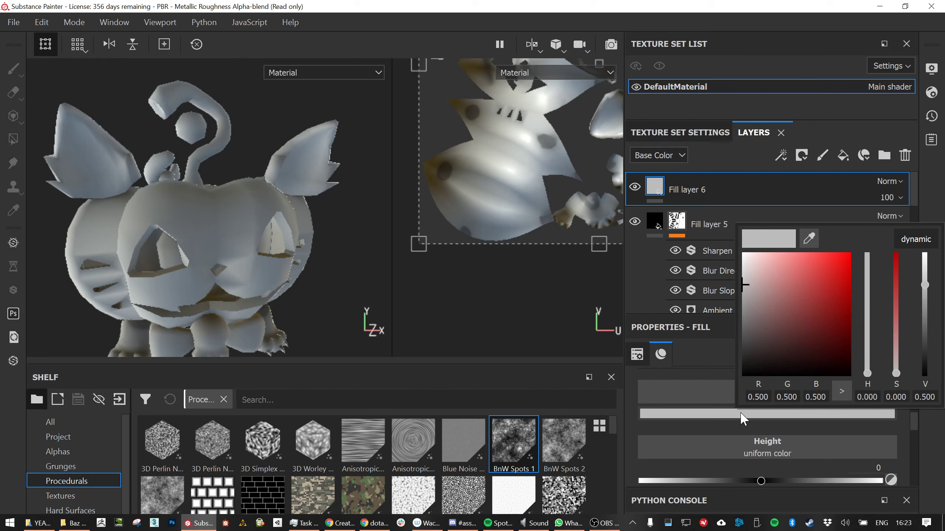
drag(863, 317, 866, 364)
drag(755, 268, 773, 250)
right_click(676, 191)
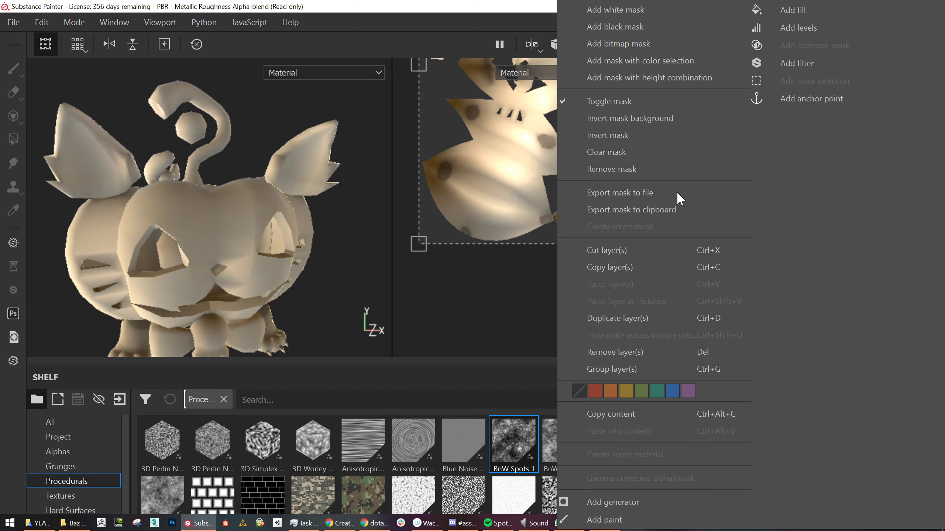
click(641, 27)
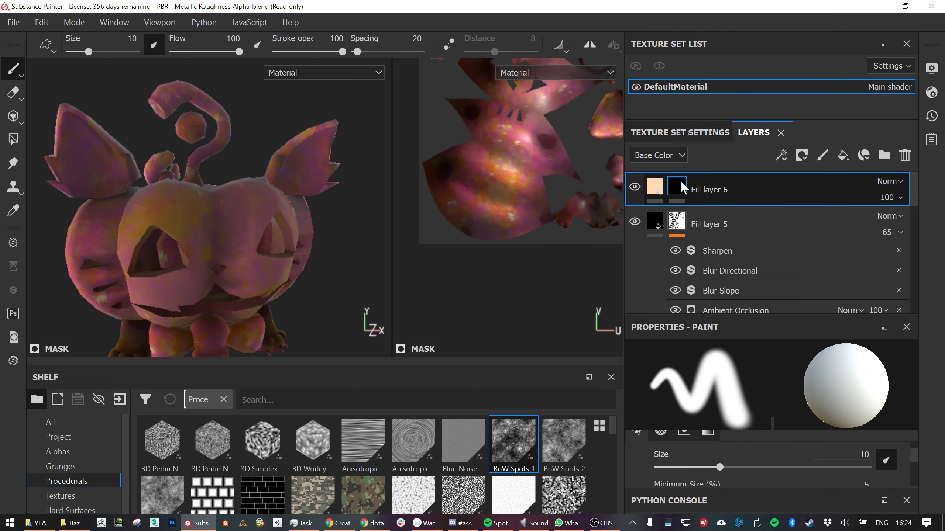
Add a Curvature generator to the mask of Fill layer 6
right_click(679, 179)
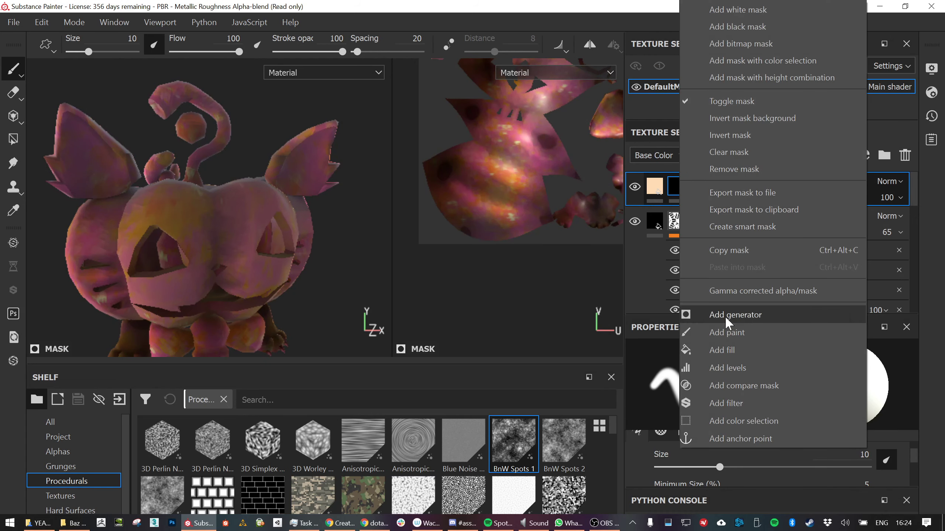
click(735, 314)
click(749, 394)
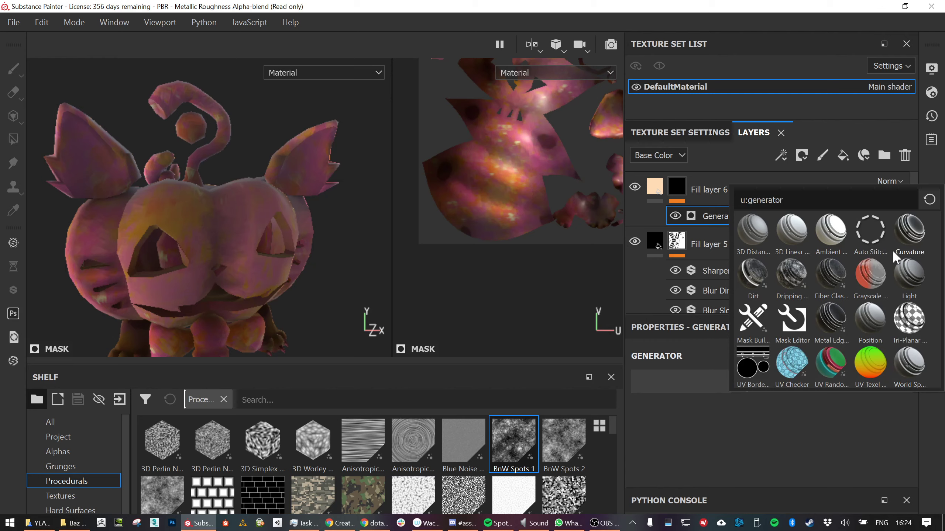
click(911, 234)
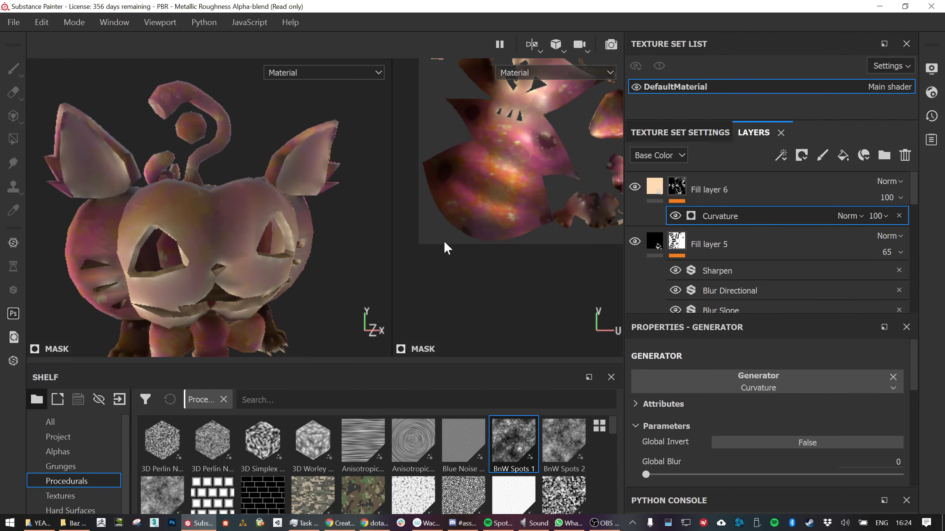
scroll(193, 241, down, 3)
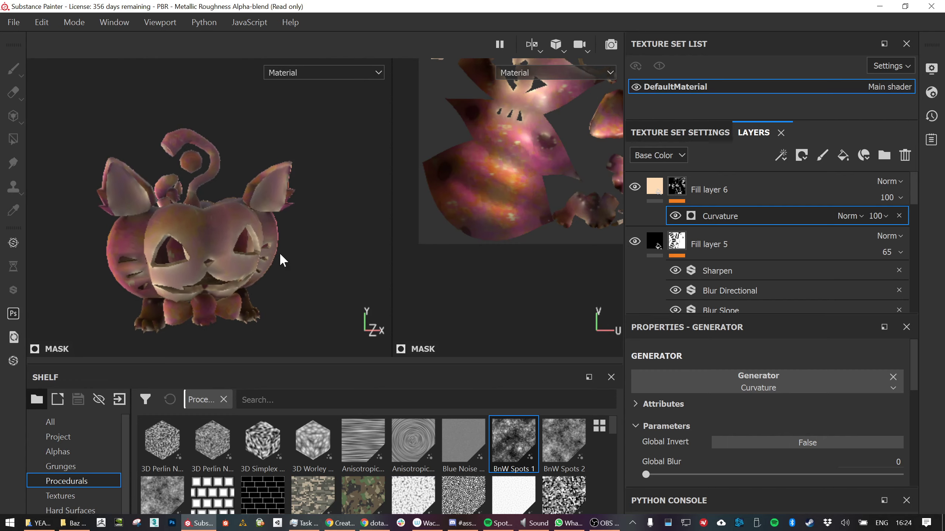
alt+drag(245, 207, 231, 244)
scroll(230, 245, up, 2)
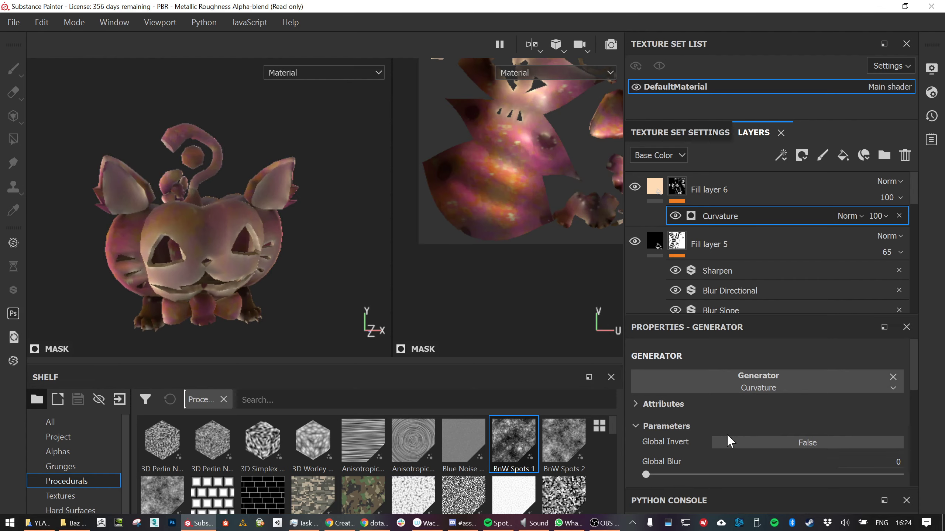
Set the Curvature generator's Global Blur to 1.68, Global Balance to 0.2 and Global Contrast to 0.29
scroll(727, 442, down, 3)
scroll(735, 452, down, 3)
scroll(735, 448, up, 4)
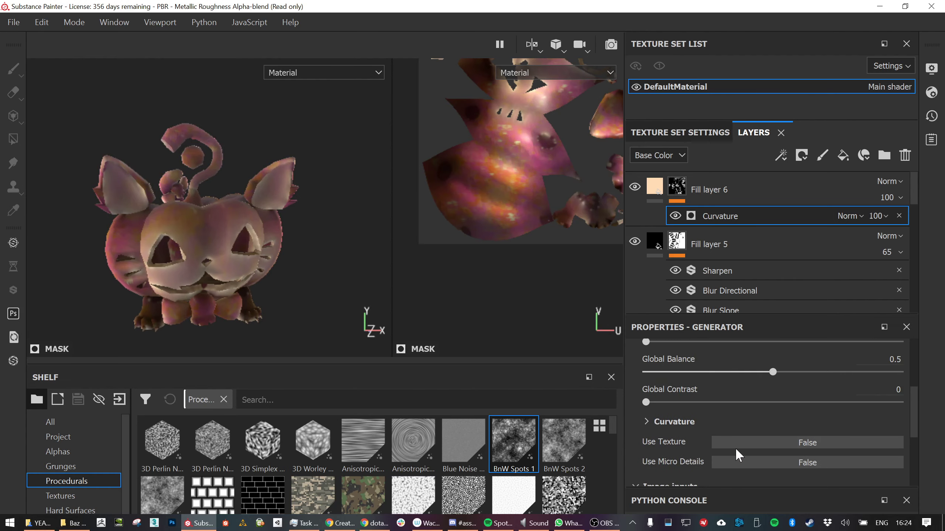
scroll(731, 406, up, 1)
drag(645, 446, 744, 446)
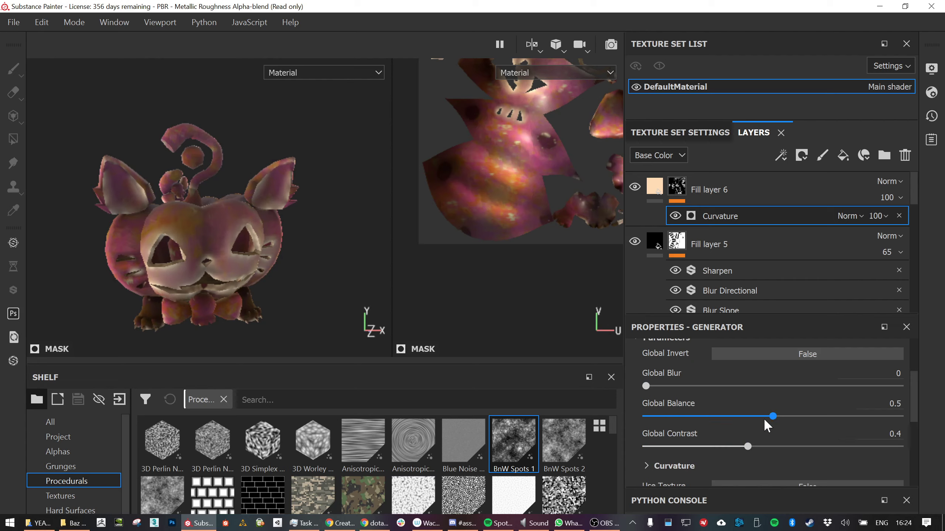
drag(770, 416, 695, 420)
drag(741, 449, 721, 449)
drag(647, 386, 672, 387)
scroll(226, 299, up, 3)
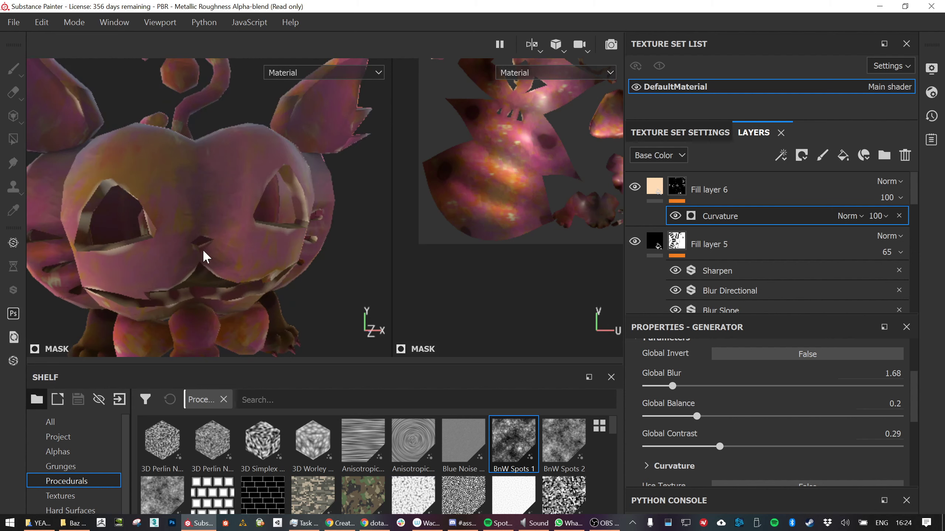
alt+drag(205, 257, 262, 258)
Adjust the Curvature generator's Global Balance to 0.25 and Global Contrast to 0.49
mouse_move(697, 416)
mouse_down()
mouse_move(752, 416)
mouse_move(709, 415)
mouse_move(674, 451)
mouse_move(770, 440)
mouse_up()
scroll(225, 199, up, 2)
scroll(247, 219, down, 5)
scroll(248, 219, down, 3)
alt+drag(249, 219, 284, 196)
scroll(292, 203, up, 1)
scroll(291, 202, up, 2)
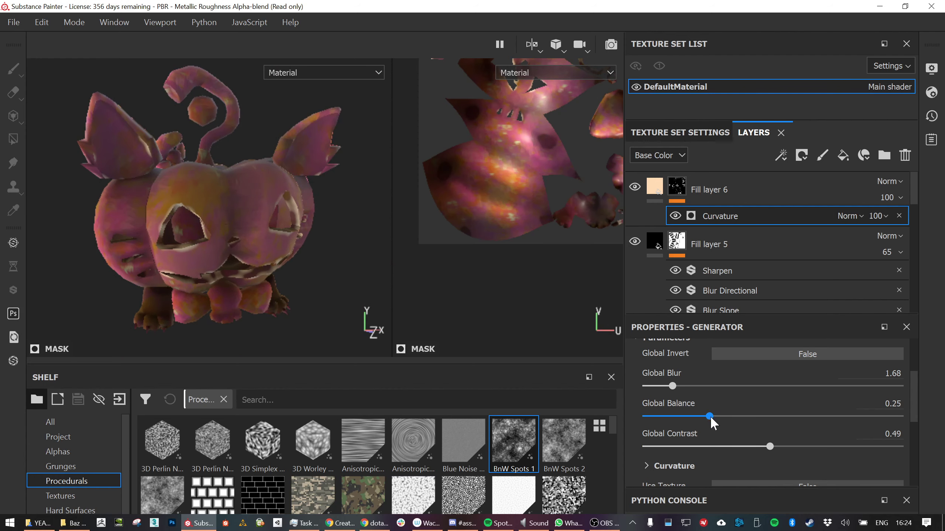
mouse_move(710, 416)
mouse_down()
mouse_move(738, 411)
mouse_move(709, 417)
mouse_up()
Add a Blur Slope filter above the Curvature generator on Fill layer 6's mask
click(688, 187)
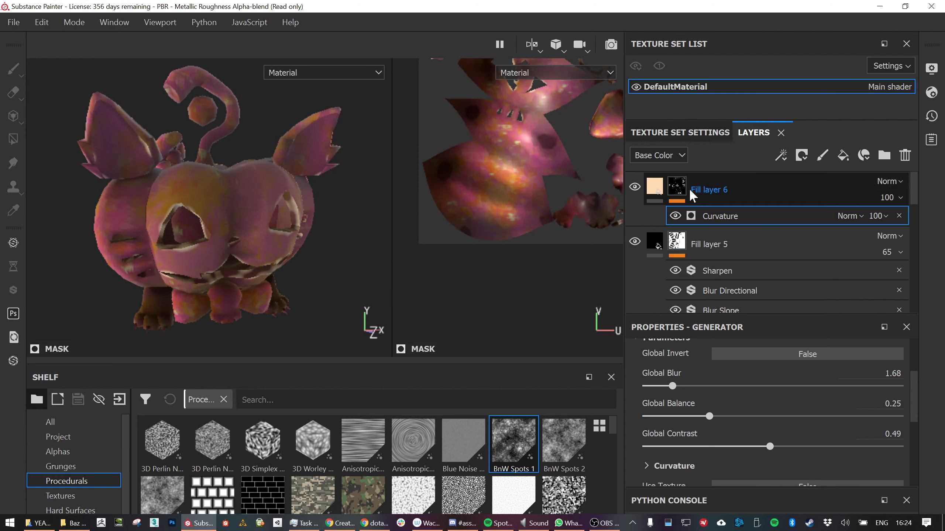
right_click(688, 189)
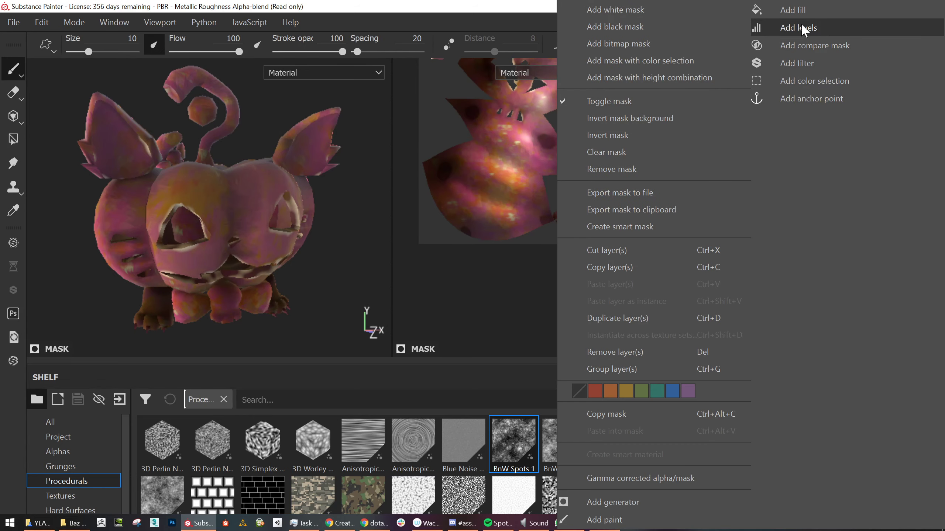
click(795, 62)
click(766, 379)
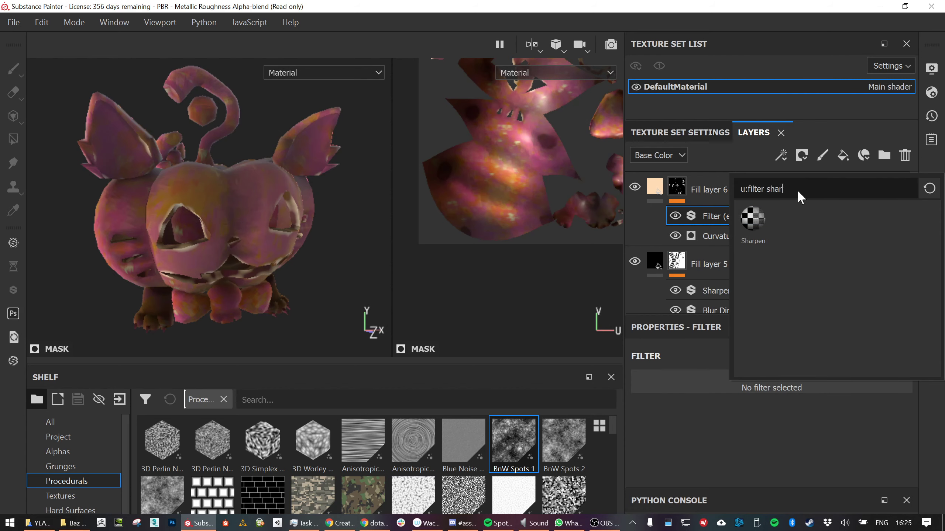
key(BackSpace)
key(BackSpace)
key(BackSpace)
key(BackSpace)
key(BackSpace)
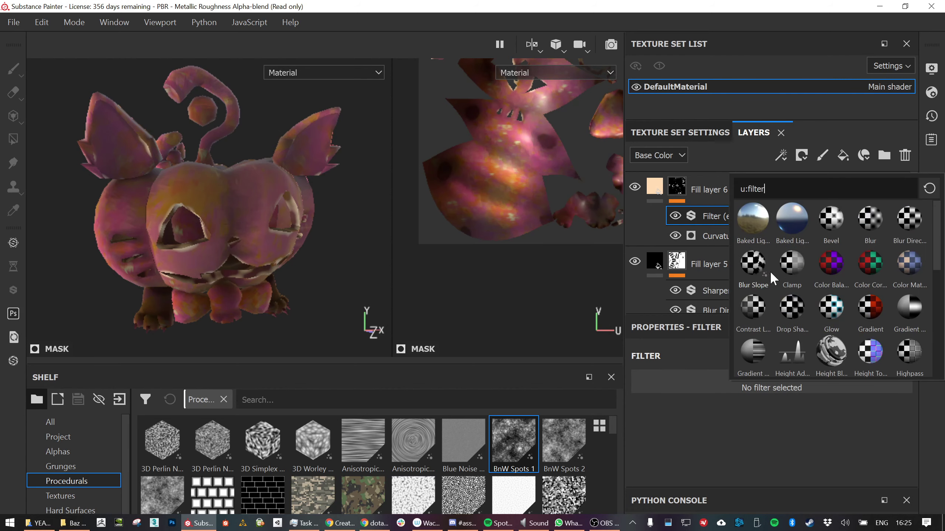
click(761, 263)
click(760, 263)
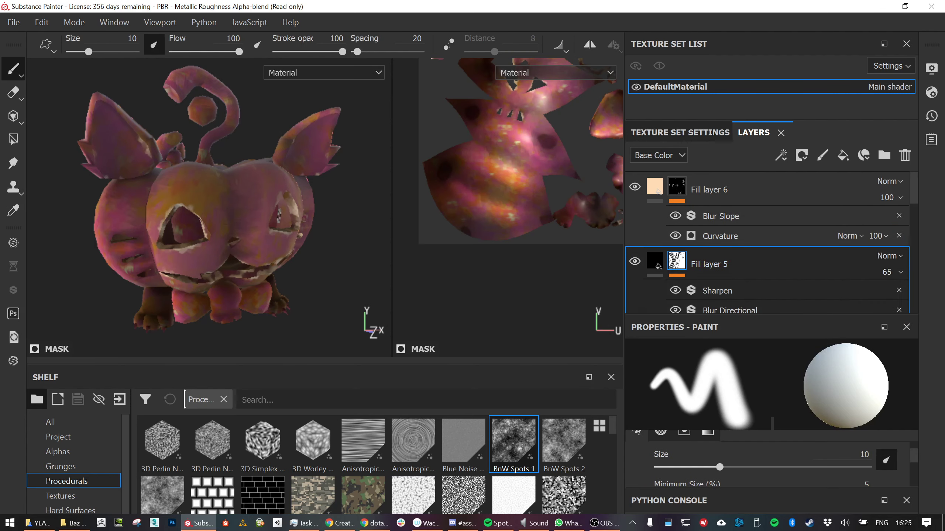
alt+drag(303, 246, 308, 231)
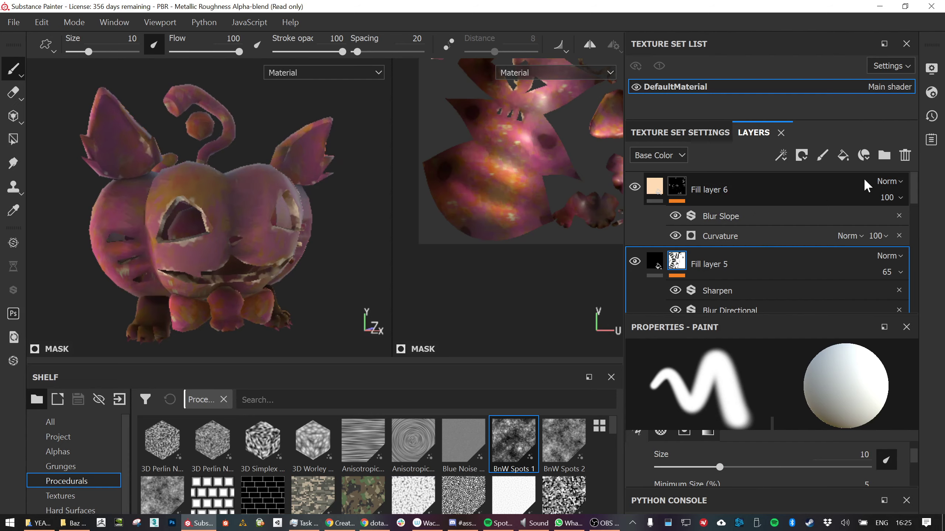
Add a Blur Directional filter above Blur Slope on Fill layer 6's mask
right_click(737, 198)
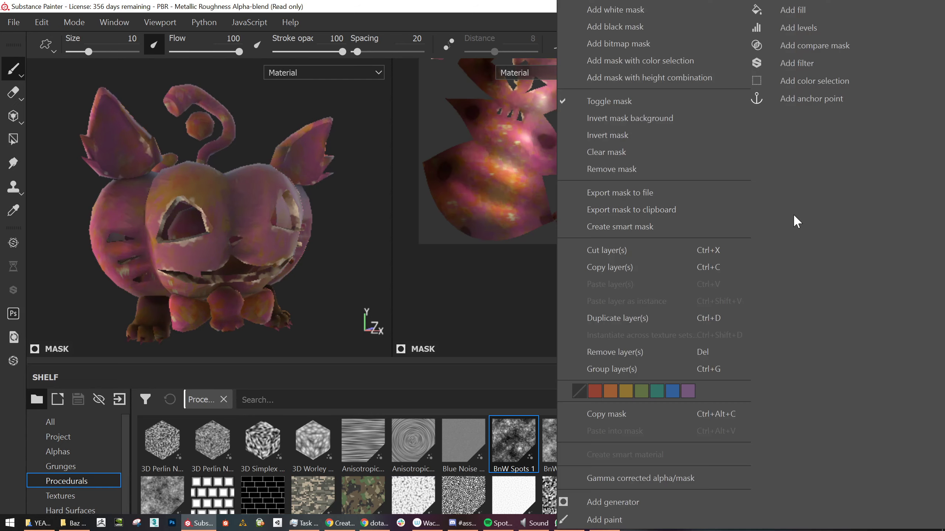
click(805, 64)
click(800, 374)
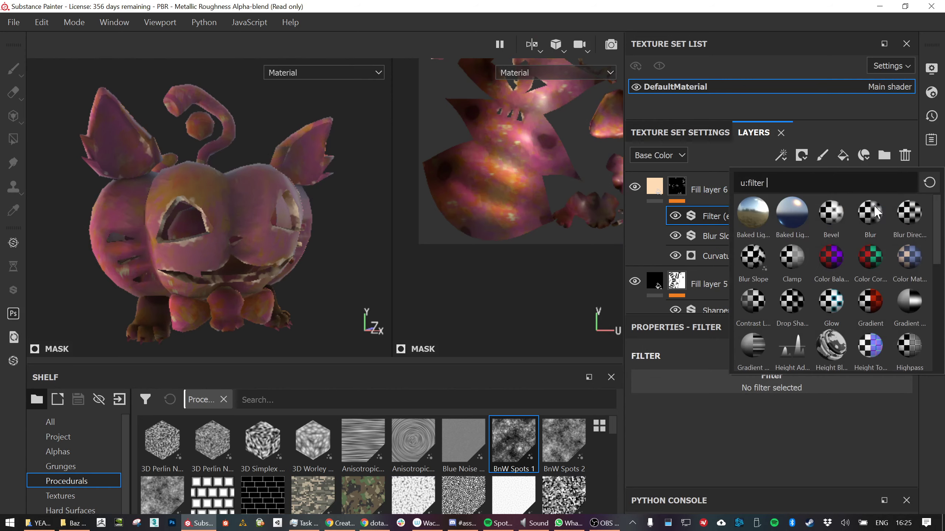
click(897, 217)
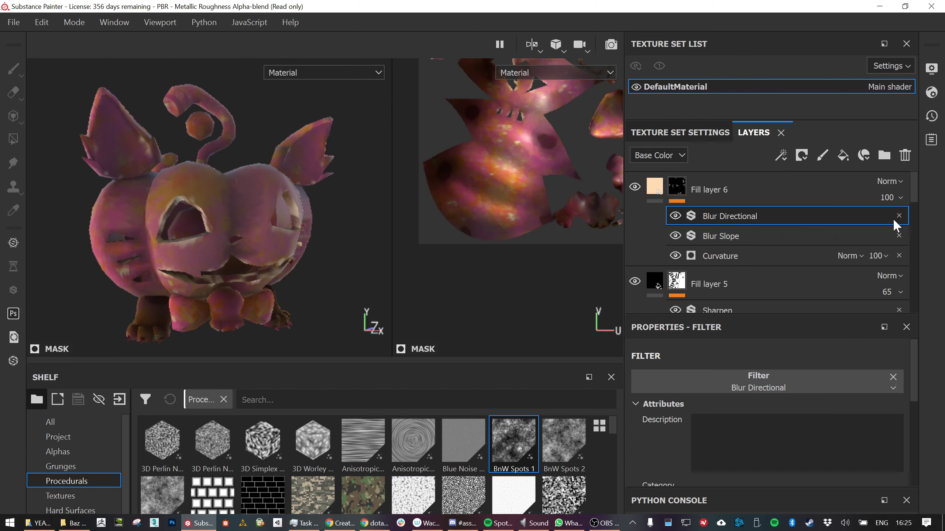
click(899, 216)
scroll(731, 448, down, 2)
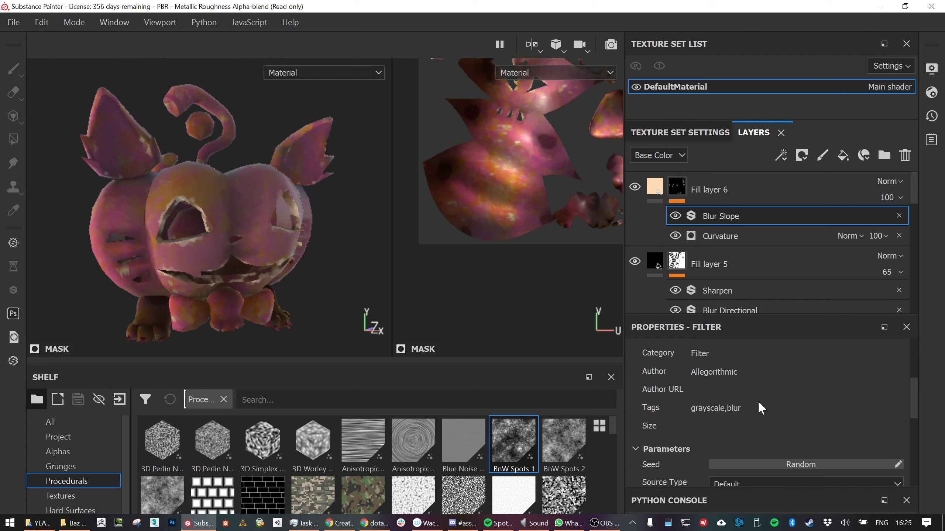
key(ctrl+z)
Set the intensity of Fill layer 6's Blur Directional filter to 0.61
click(737, 223)
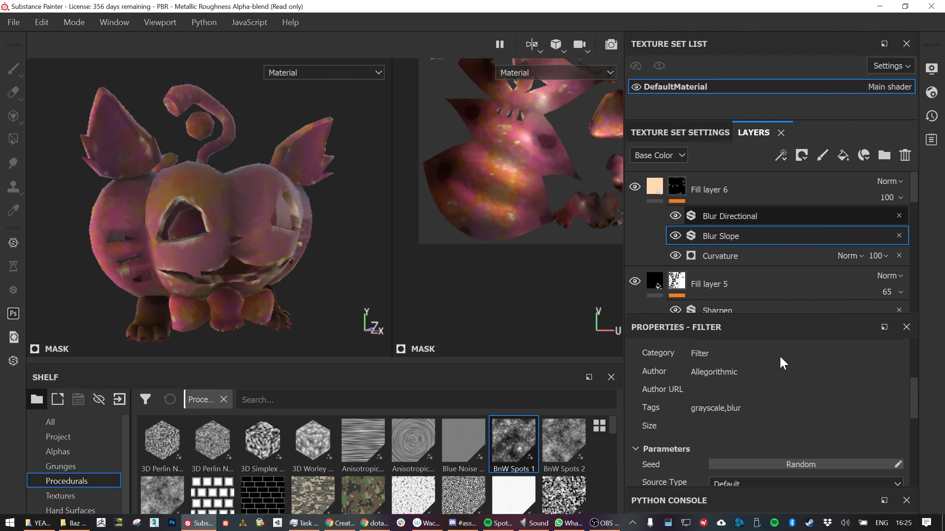
scroll(775, 433, down, 1)
drag(662, 433, 655, 433)
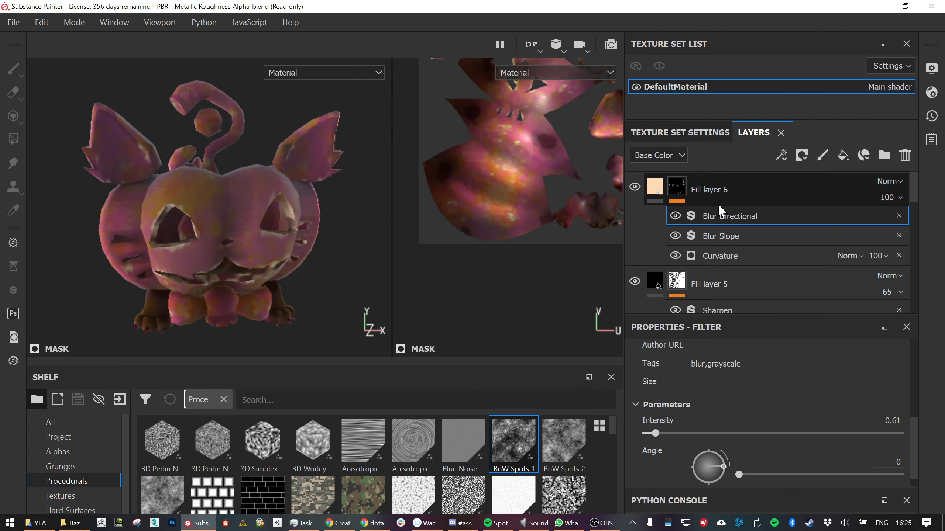
Refine Fill layer 6's Curvature generator to Global Blur 1.96, Global Balance 0.24 and Global Contrast 0.9
click(728, 256)
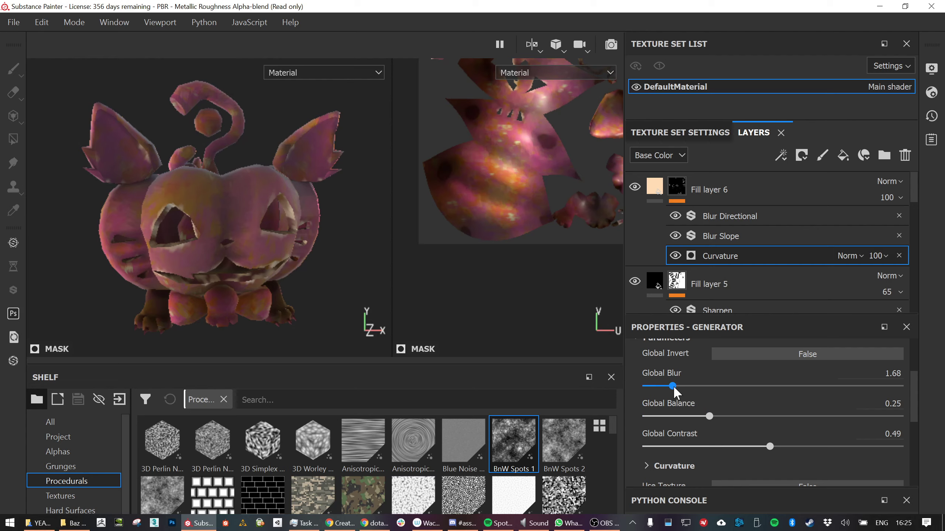
mouse_move(674, 386)
mouse_down()
mouse_move(701, 386)
mouse_move(679, 386)
mouse_up()
mouse_move(667, 388)
mouse_down()
mouse_move(714, 387)
mouse_move(676, 387)
mouse_up()
drag(699, 416, 679, 416)
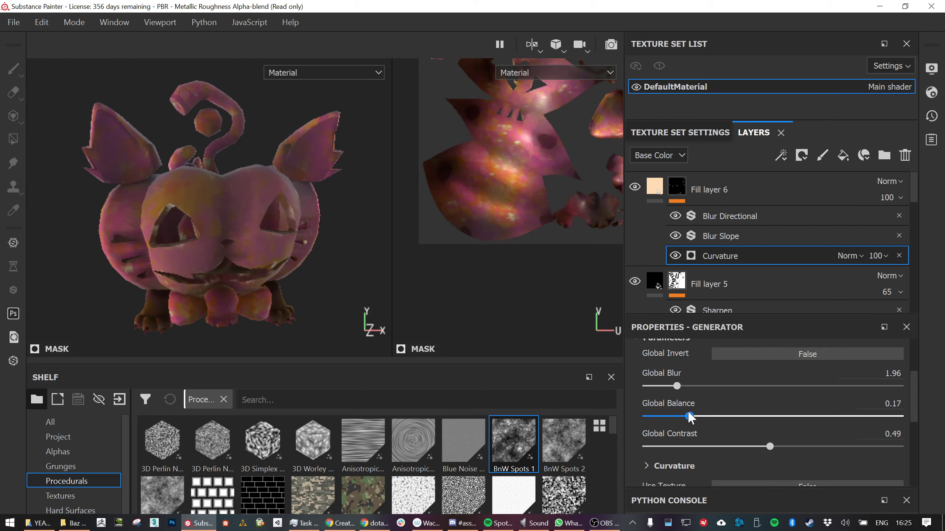
drag(689, 416, 696, 415)
mouse_move(768, 446)
mouse_down()
mouse_move(696, 446)
mouse_move(779, 446)
mouse_up()
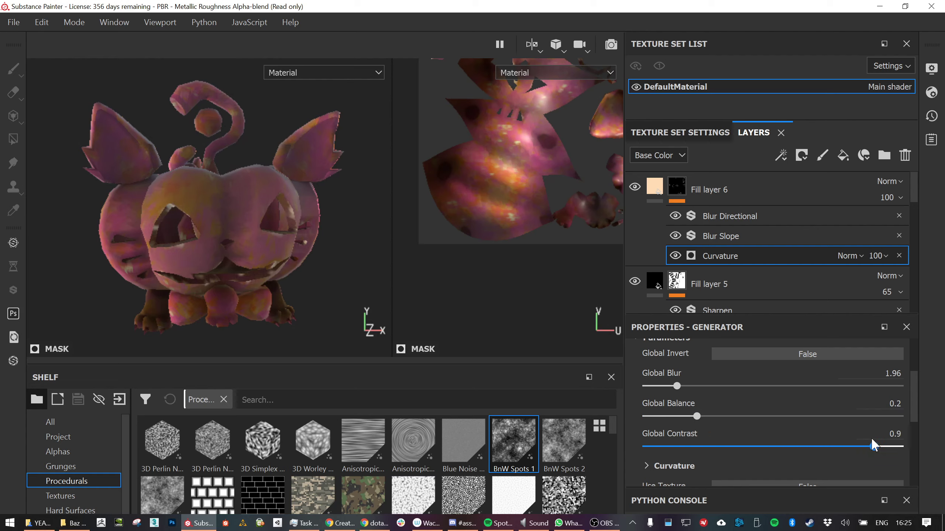
mouse_move(697, 416)
mouse_down()
mouse_move(715, 416)
mouse_move(707, 416)
mouse_up()
Set the opacity of Fill layer 6 to 57
click(892, 197)
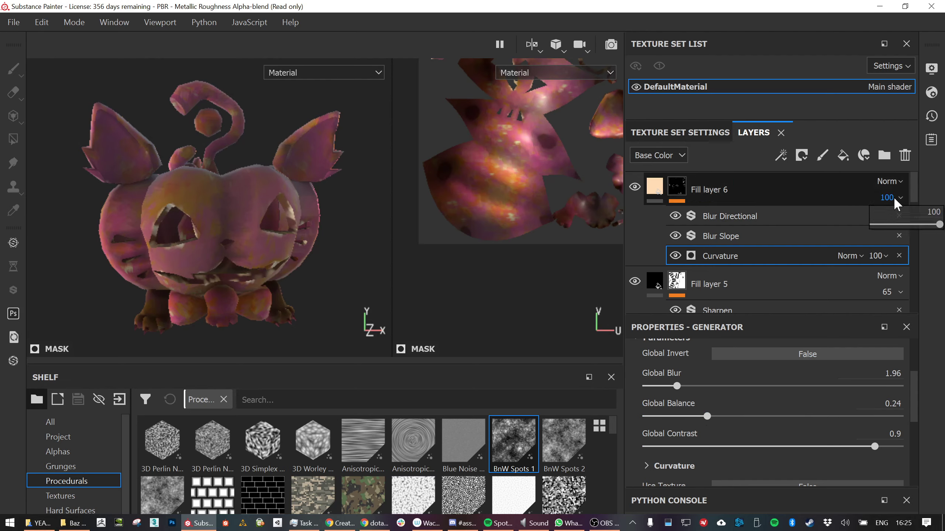
drag(897, 223, 909, 223)
click(901, 197)
alt+drag(319, 239, 348, 220)
scroll(334, 266, down, 5)
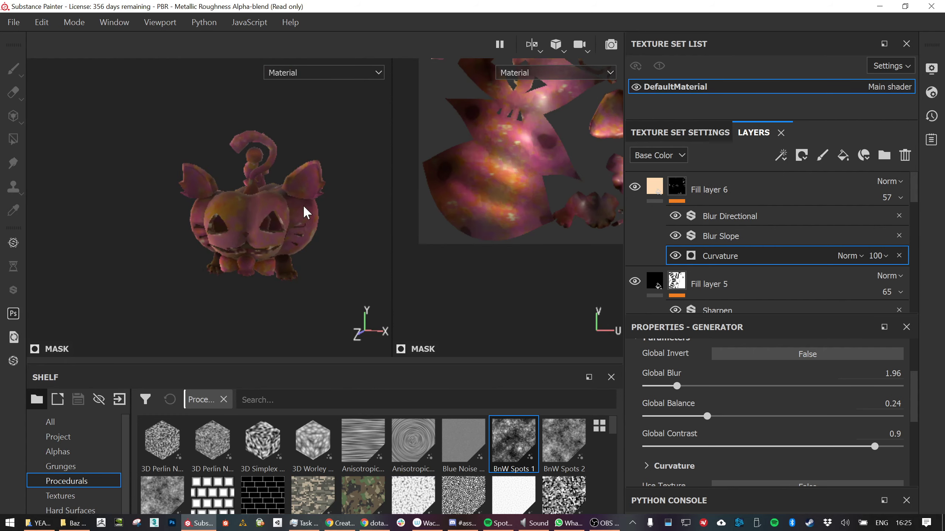
scroll(303, 218, up, 6)
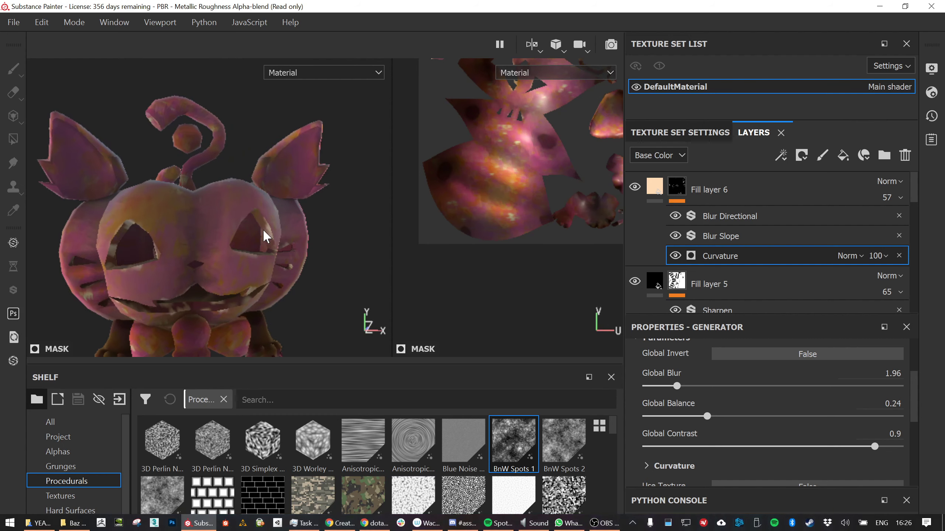
alt+drag(231, 222, 206, 224)
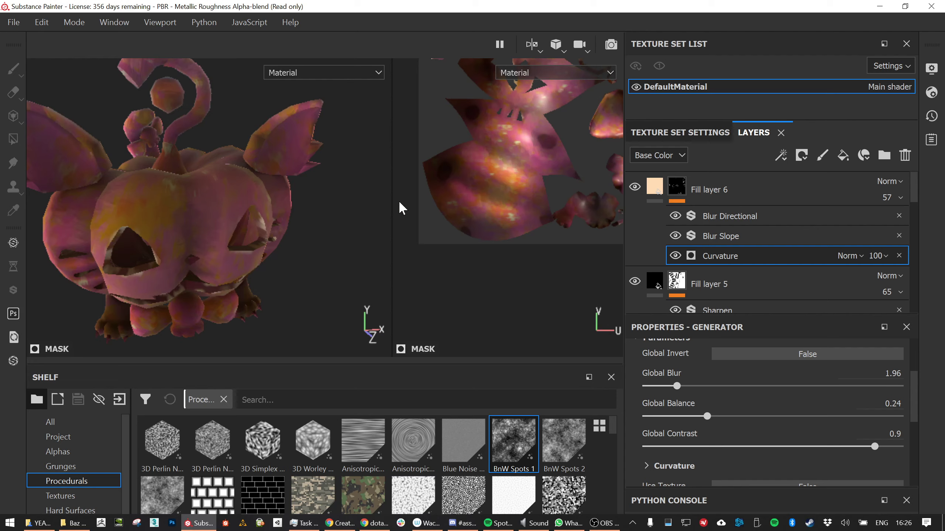
alt+drag(273, 203, 272, 184)
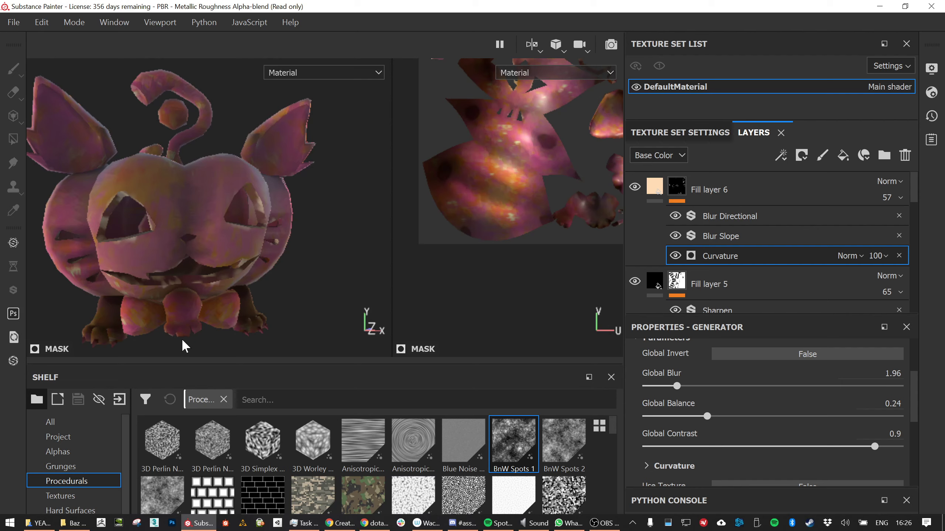
alt+drag(292, 195, 244, 167)
Add a fill layer above Fill layer 6 with a bright green base color (R 0.110, G 0.820, B 0.003) and a black mask
click(757, 176)
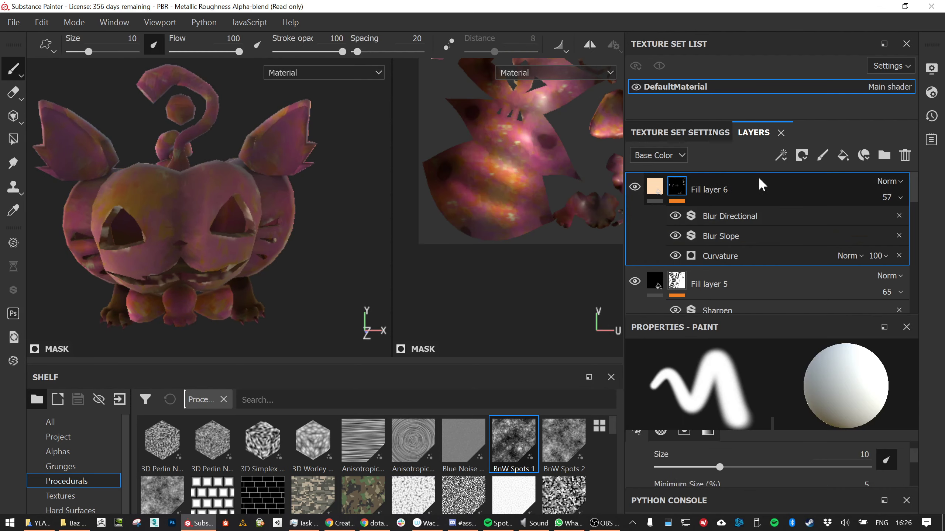
click(843, 153)
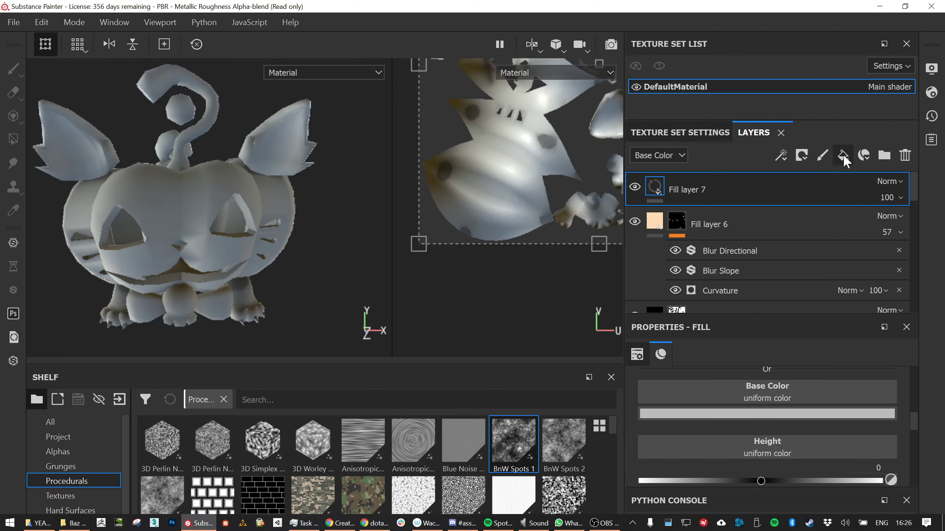
click(778, 414)
click(867, 343)
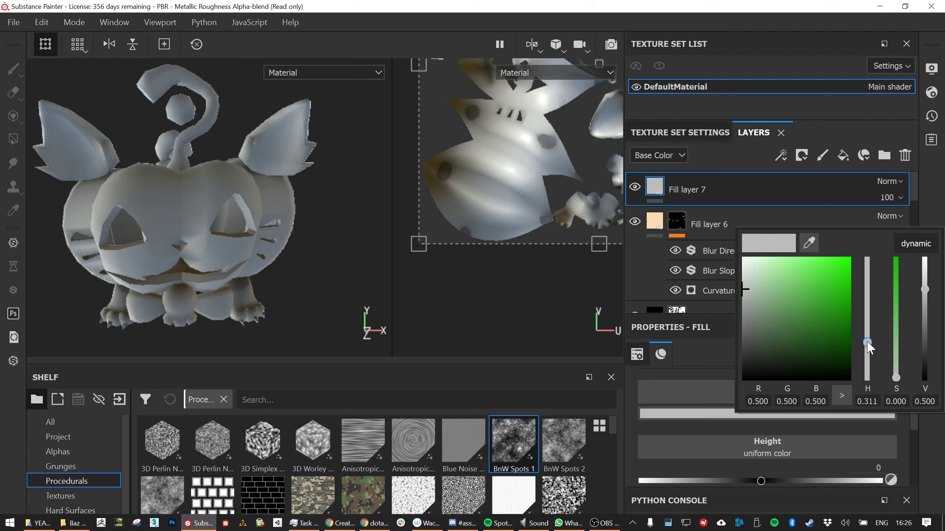
drag(826, 292, 832, 274)
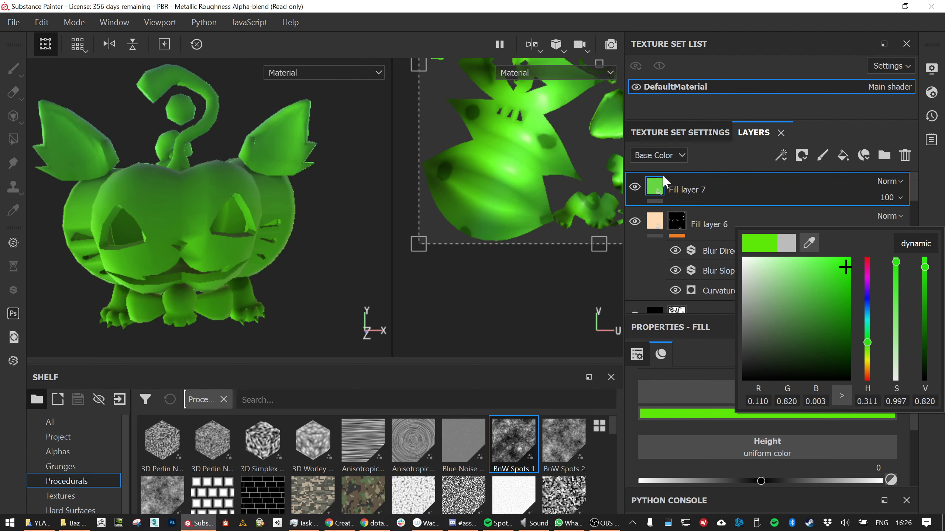
right_click(656, 189)
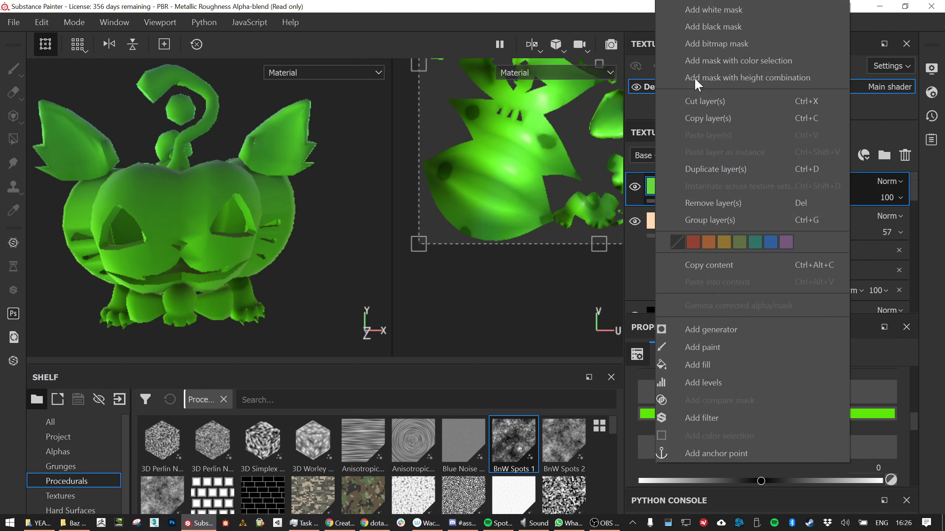
click(712, 26)
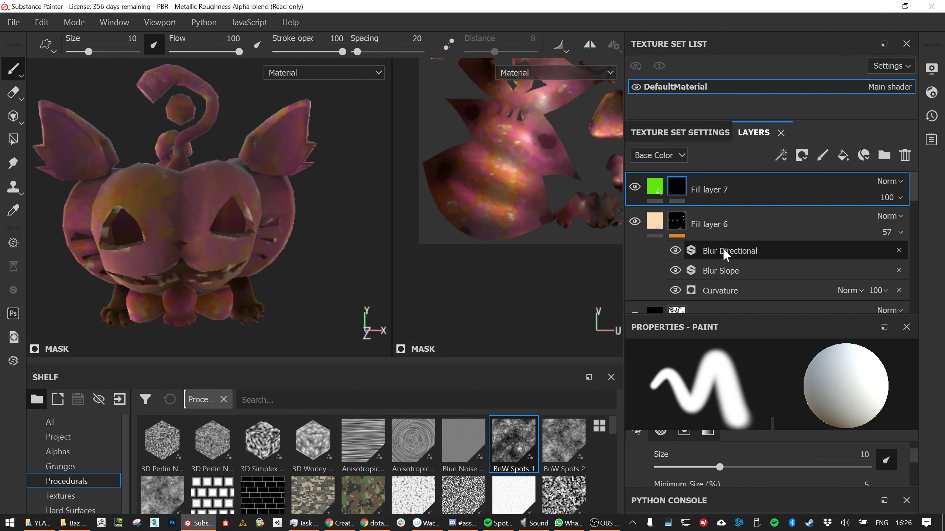
Add a fill to Fill layer 7's mask and use the Fabric Houndstooth procedural as its grayscale
right_click(676, 183)
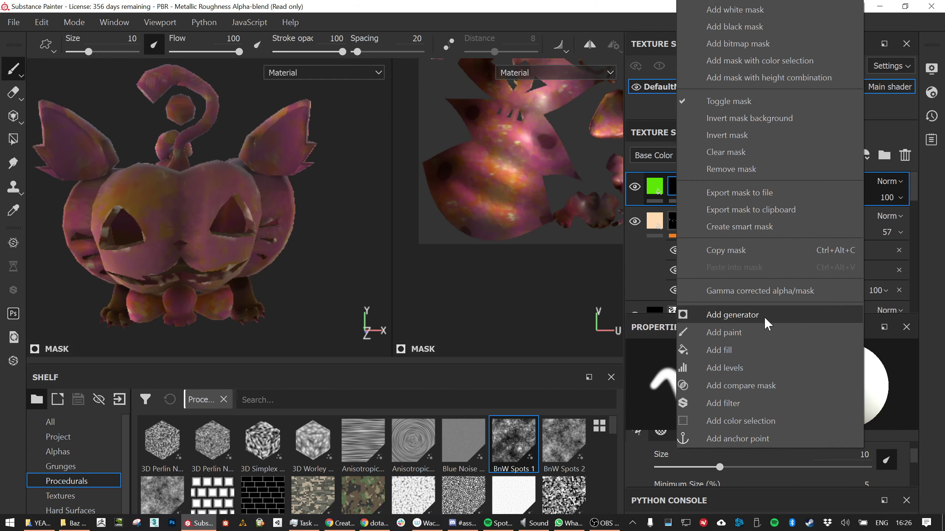
click(748, 348)
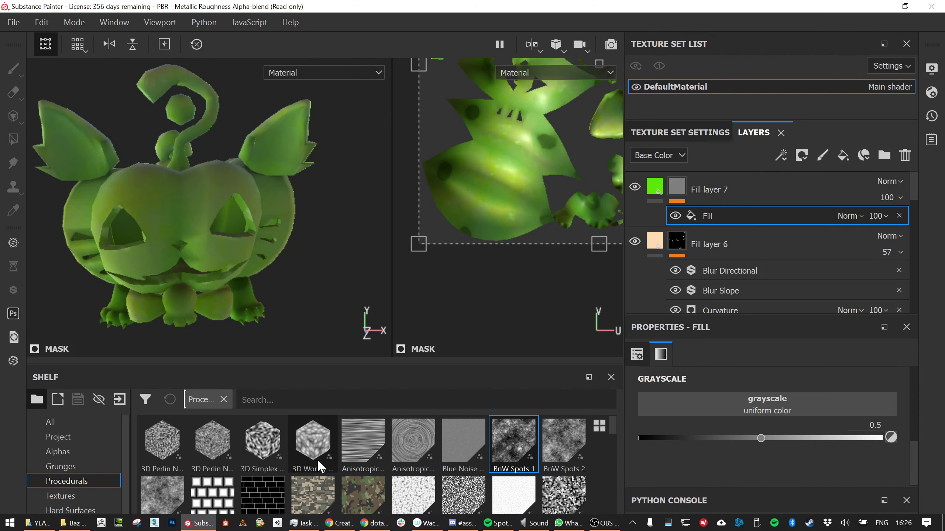
scroll(308, 458, down, 3)
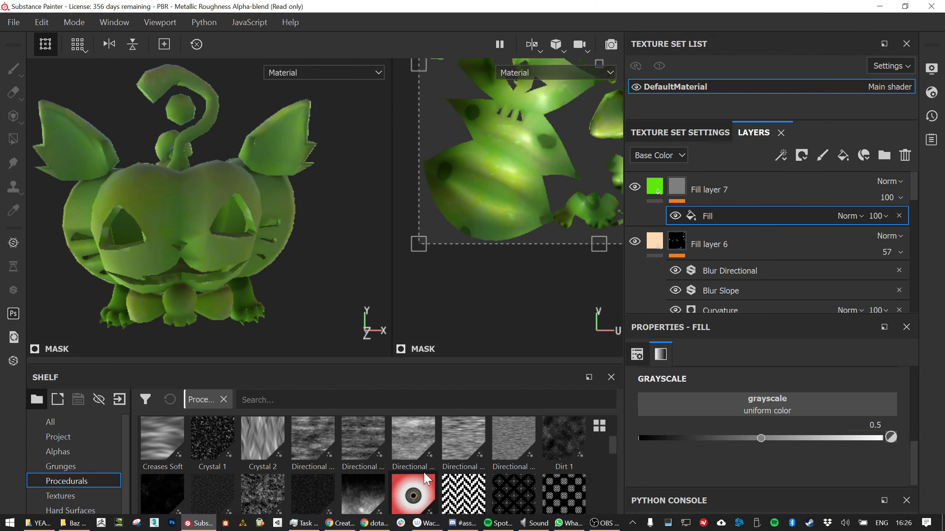
scroll(425, 480, down, 5)
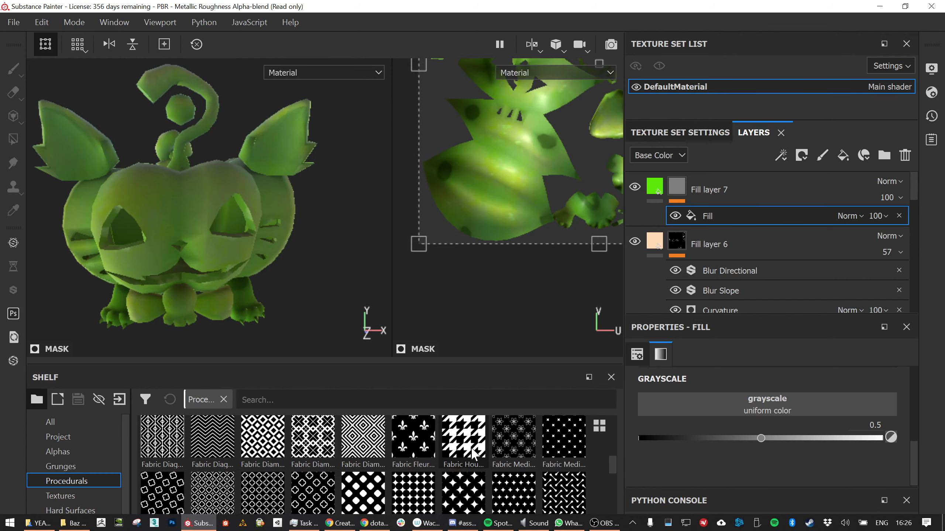
drag(464, 441, 736, 402)
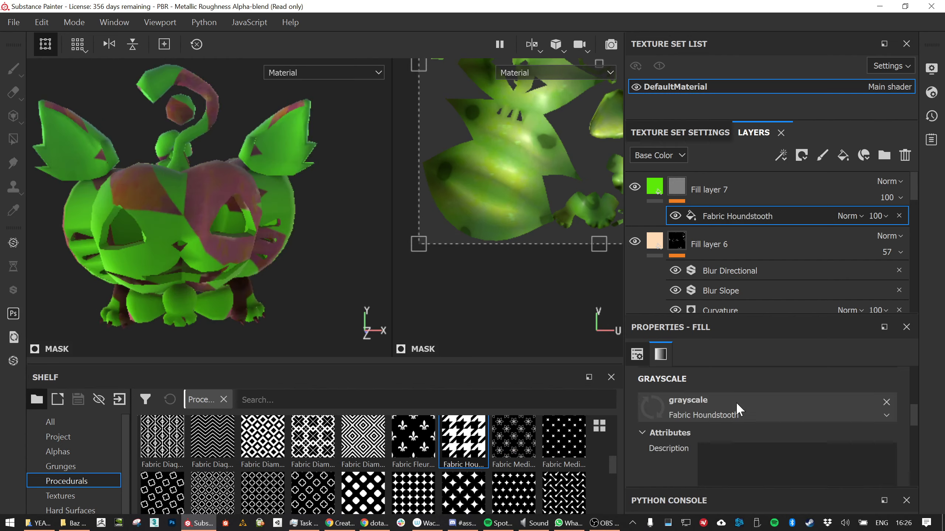
click(736, 402)
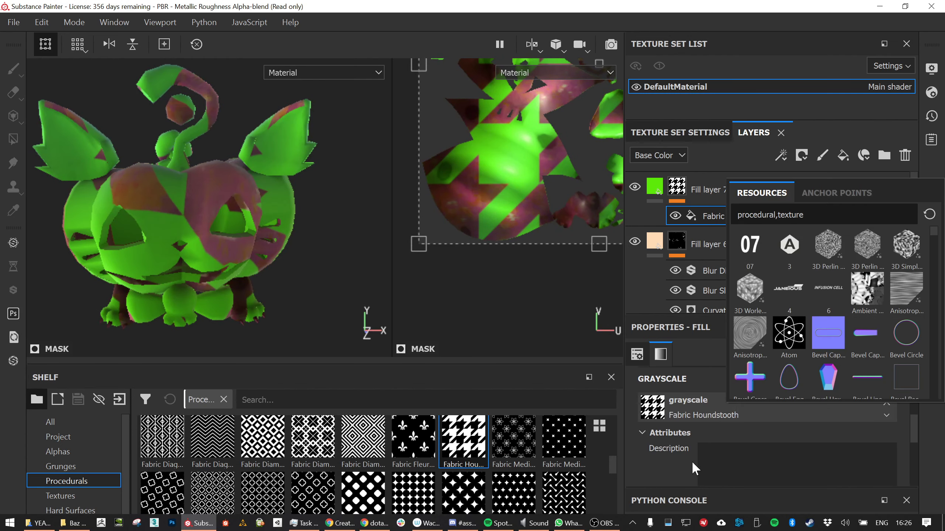
click(674, 448)
Increase the Tile parameter of the Fabric Houndstooth mask fill for a denser pattern
scroll(506, 469, down, 6)
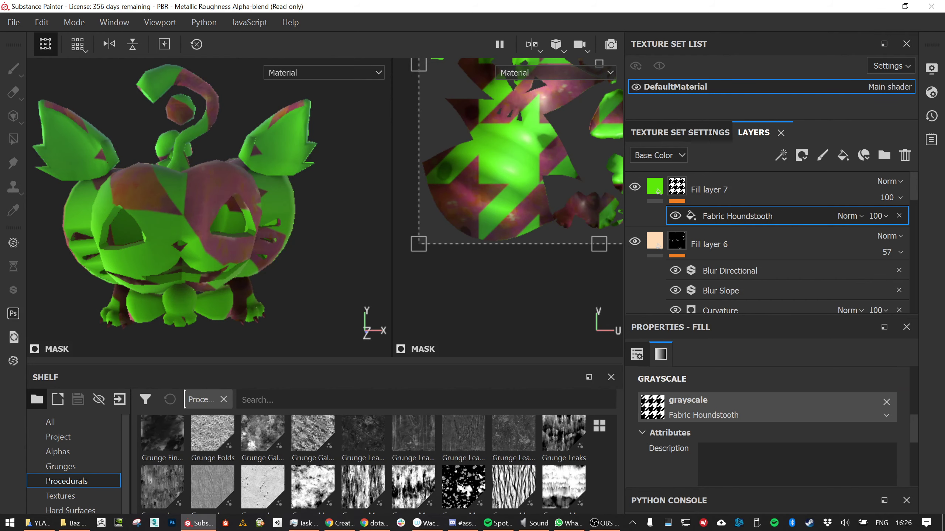
scroll(757, 449, down, 3)
scroll(759, 452, down, 1)
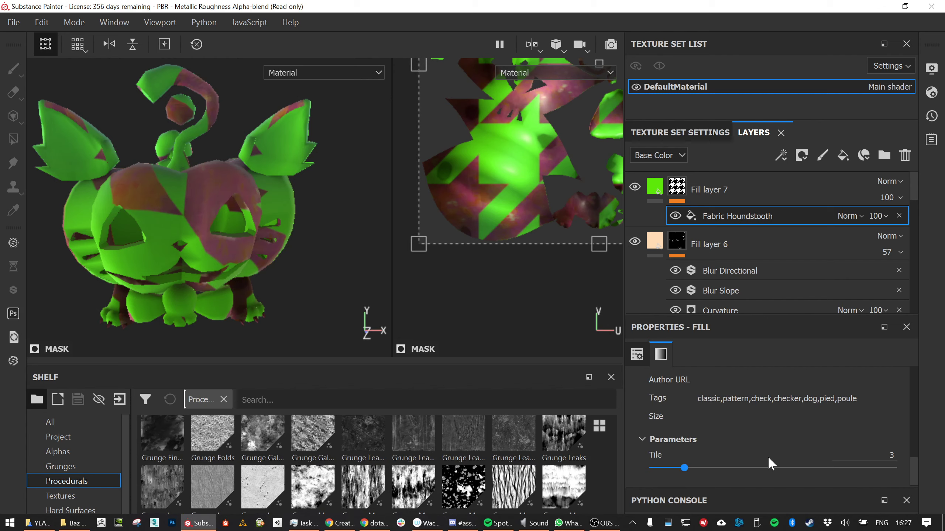
drag(684, 468, 765, 467)
Set the Fabric Houndstooth fill's Scale to 0.87, Rotation to 43.87 and Offset to -0.07 and -0.01
scroll(757, 429, up, 4)
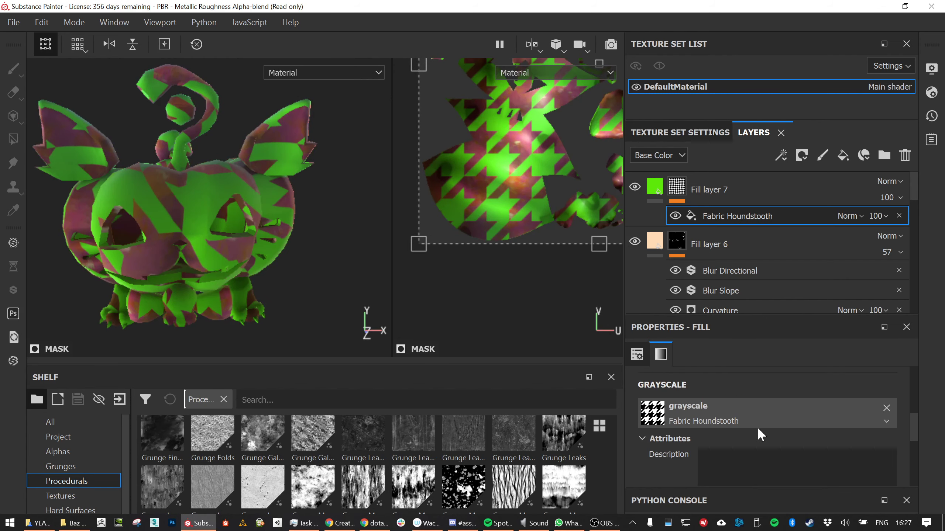
scroll(757, 427, up, 2)
drag(734, 391, 736, 392)
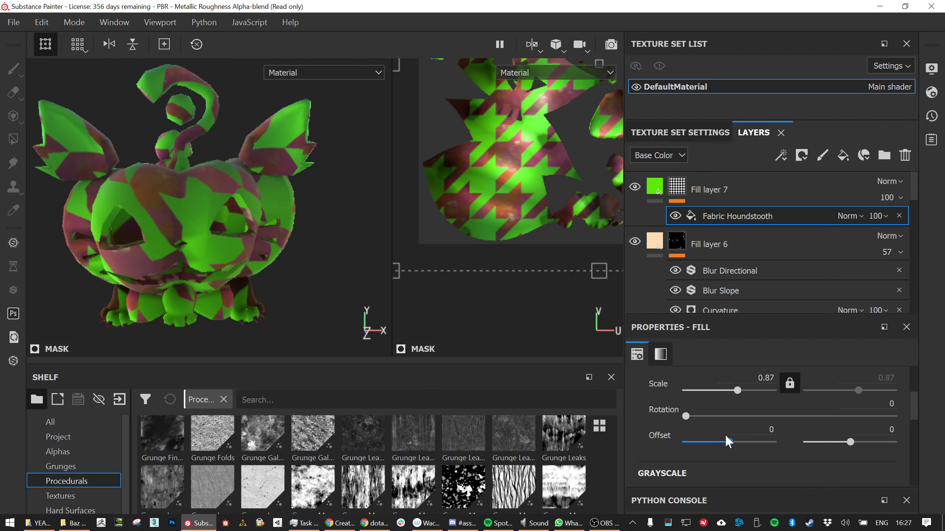
drag(688, 416, 711, 415)
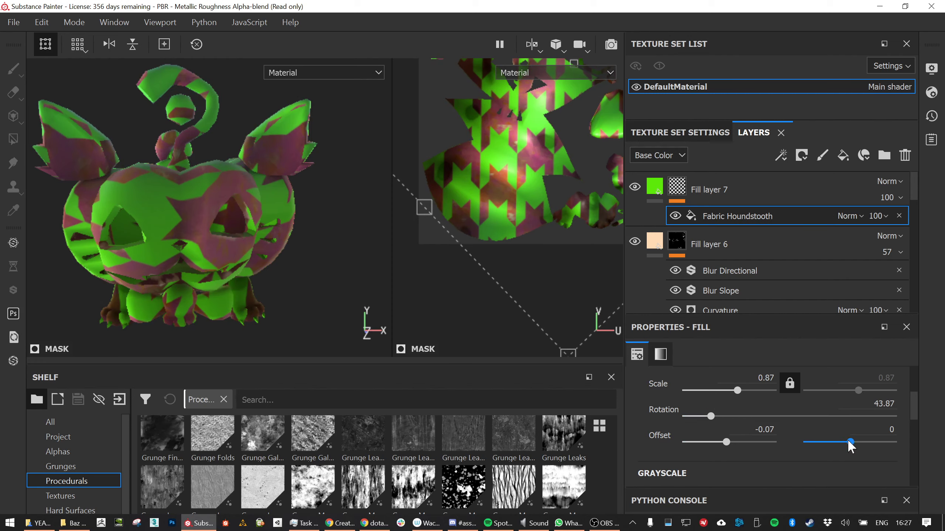
drag(847, 440, 848, 441)
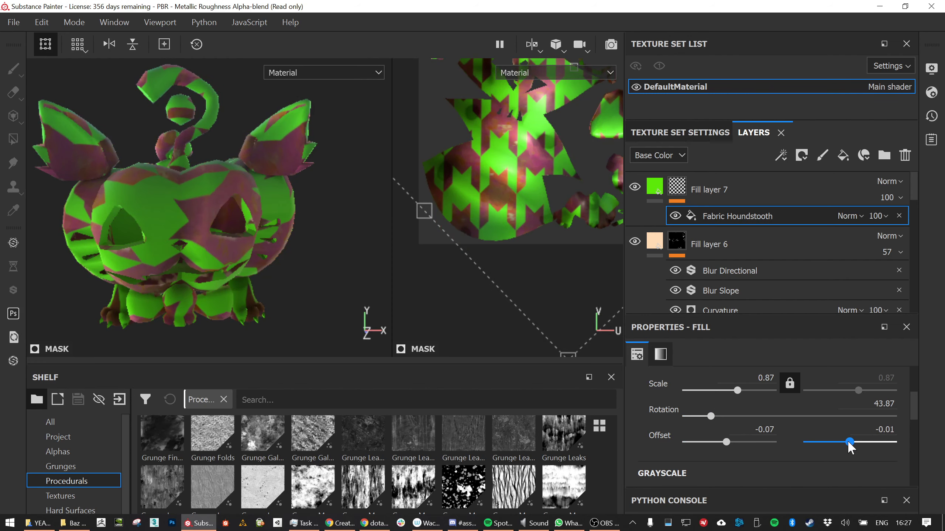
Set the opacity of Fill layer 7 to 18 and inspect the houndstooth pattern on the model
click(892, 197)
drag(895, 225, 884, 227)
scroll(248, 244, down, 2)
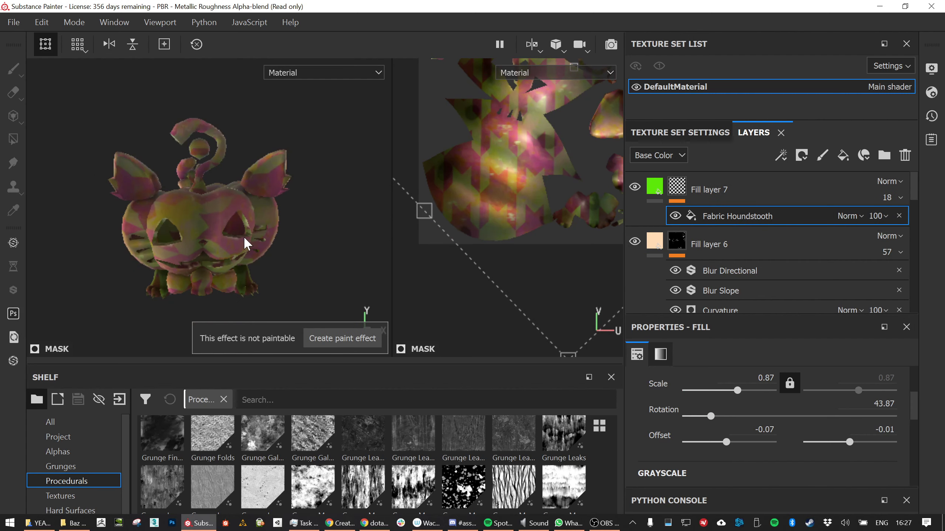
alt+drag(208, 231, 231, 227)
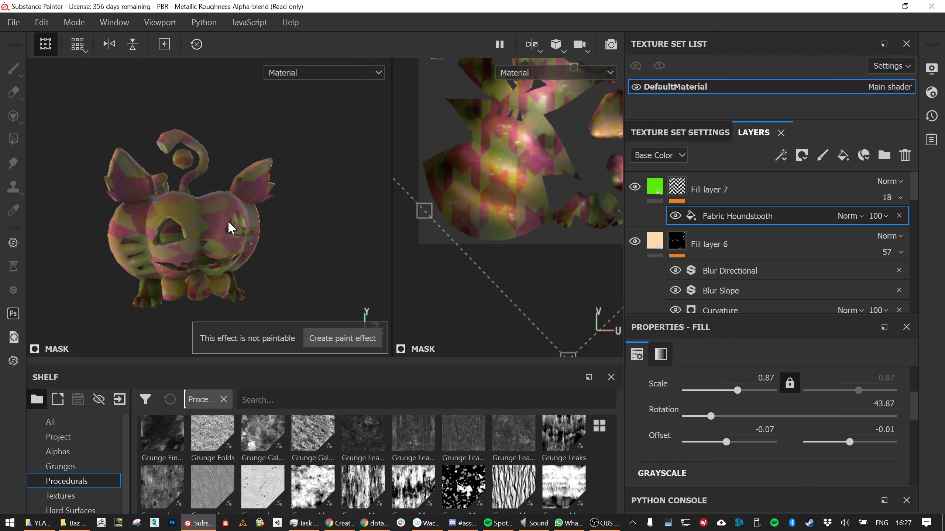
scroll(195, 205, up, 5)
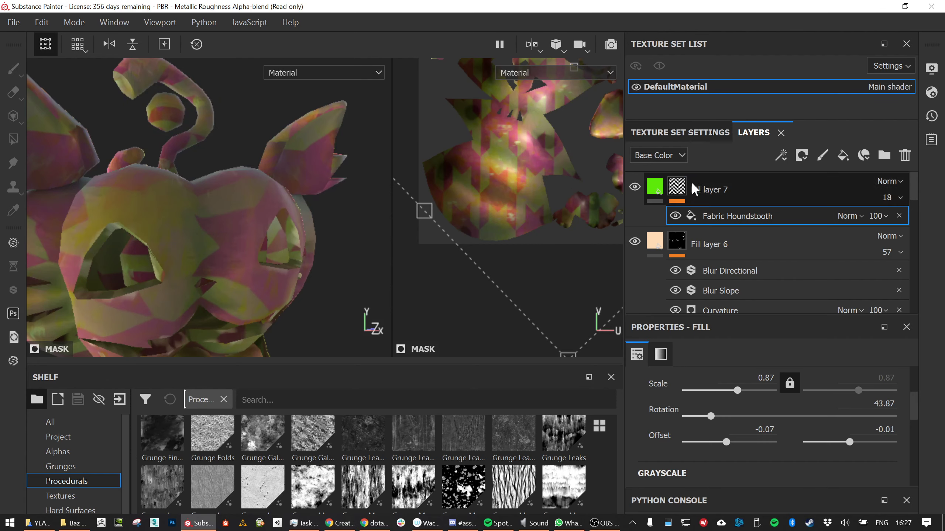
Move Fill layer 7 down the stack to directly above Fill layer 2 copy 1 and check the model
mouse_move(713, 183)
mouse_down()
mouse_move(718, 316)
mouse_move(713, 189)
mouse_move(714, 315)
mouse_move(711, 202)
mouse_up()
scroll(710, 204, down, 2)
scroll(710, 207, up, 2)
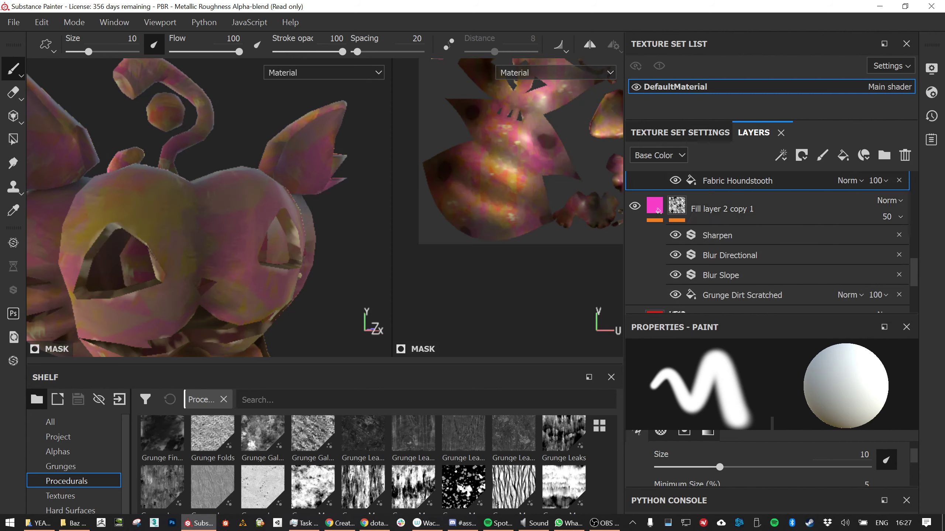
scroll(269, 268, down, 10)
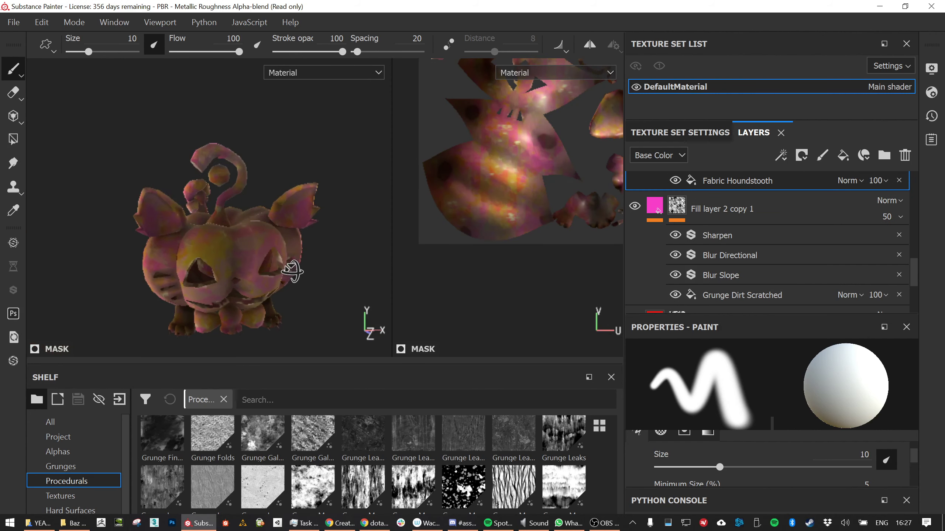
mouse_move(285, 220)
alt+mouse_down()
mouse_move(285, 249)
mouse_move(271, 219)
alt+mouse_up()
scroll(268, 263, up, 5)
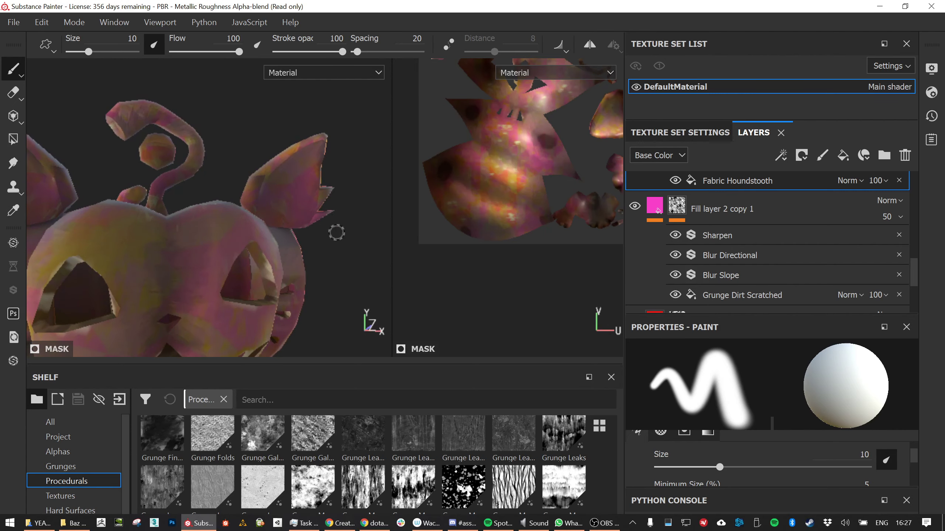
scroll(284, 263, down, 3)
alt+drag(311, 243, 291, 264)
Add a fill layer above Fill layer 6 and rename it "light"
scroll(755, 228, up, 9)
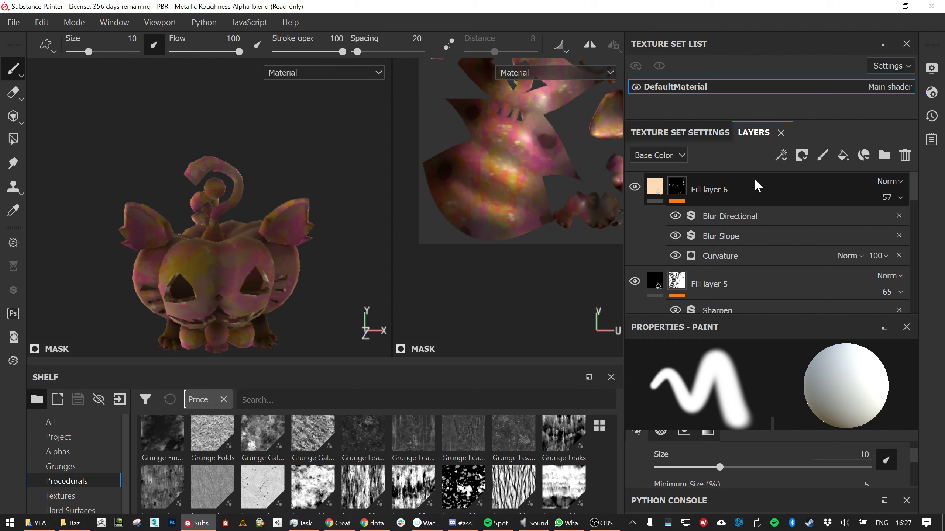
click(752, 178)
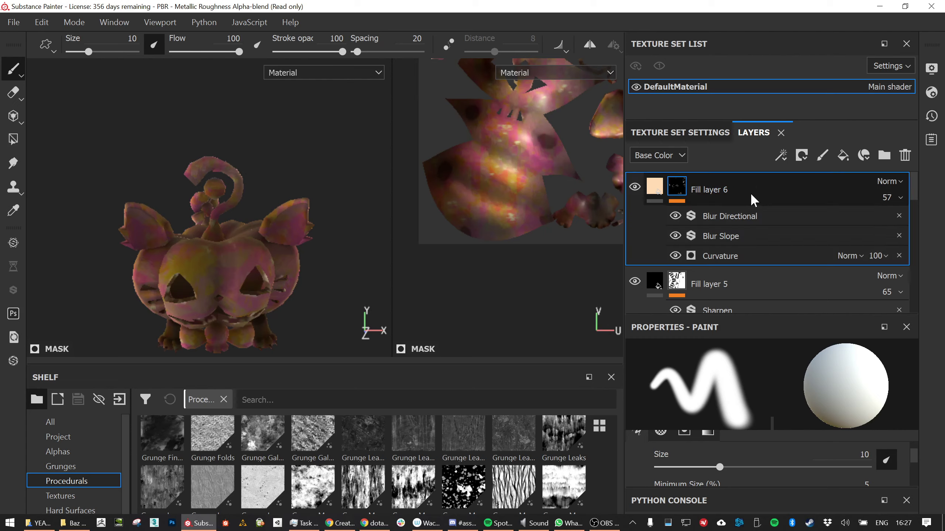
click(863, 159)
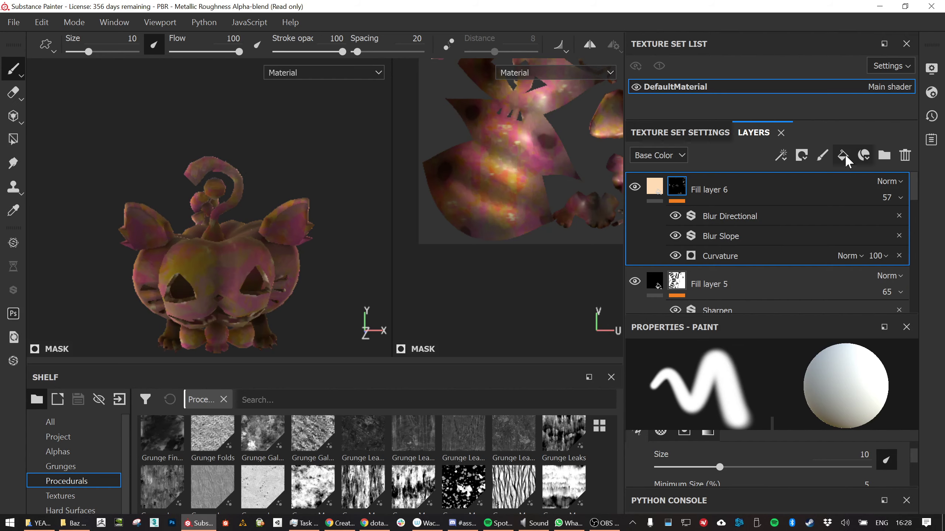
click(845, 154)
double_click(692, 189)
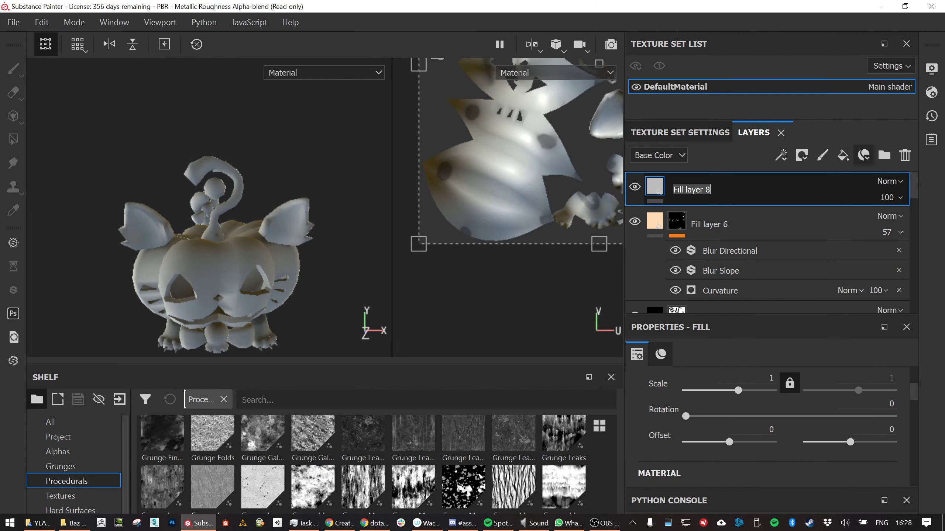
text(light)
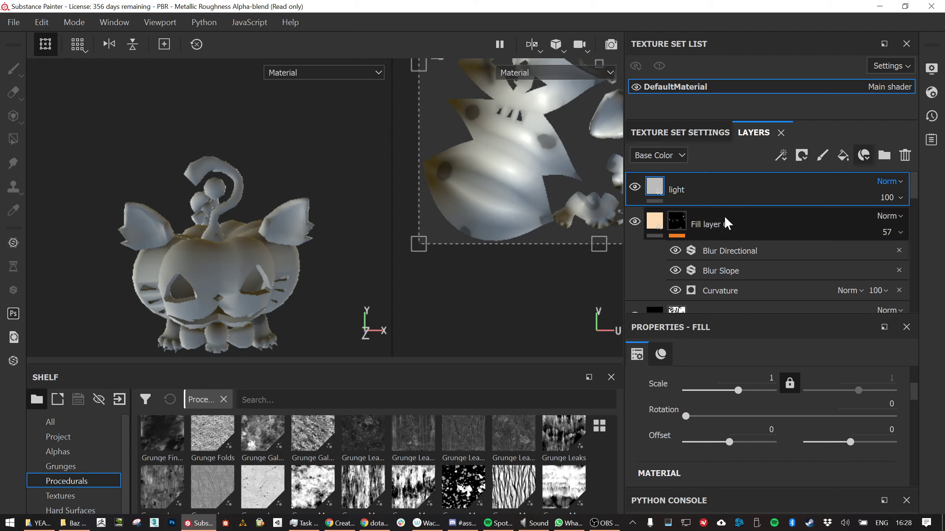
Set the light layer's base color to pale yellow (R 0.985, G 1.000, B 0.632)
scroll(757, 439, down, 5)
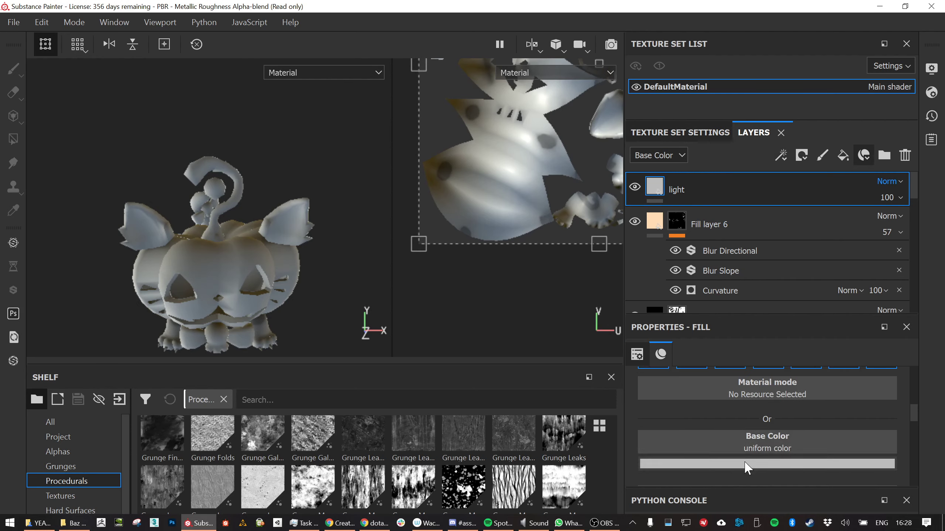
click(747, 466)
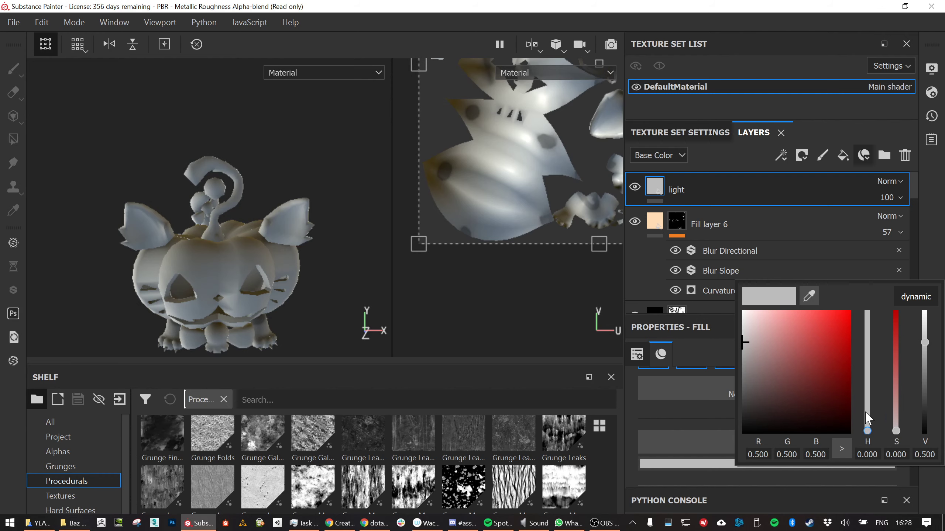
drag(866, 418, 867, 412)
drag(772, 320, 763, 313)
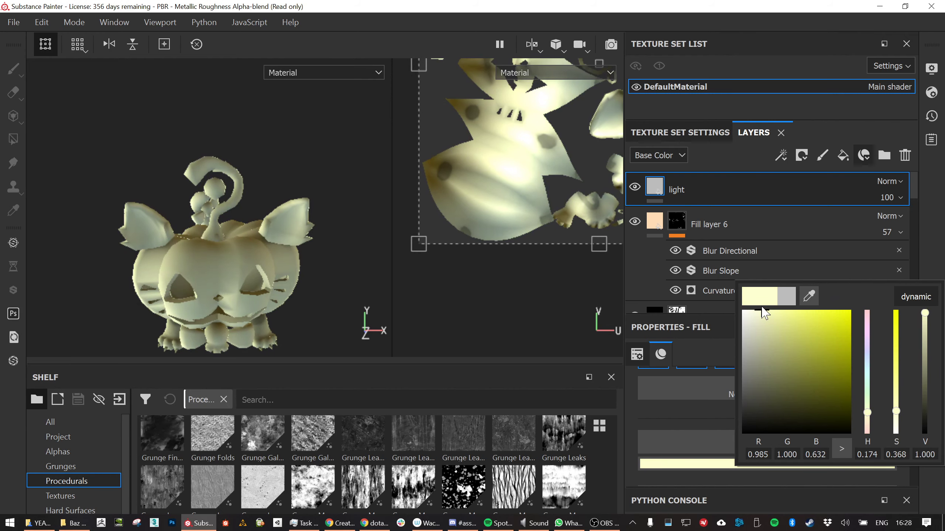
click(699, 185)
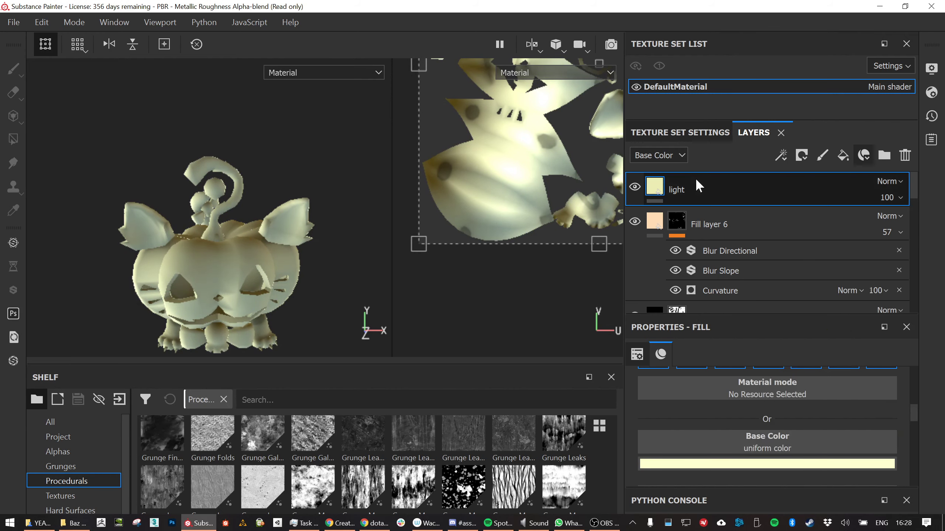
Try a Light generator directly on the light layer's content, then undo it
right_click(667, 186)
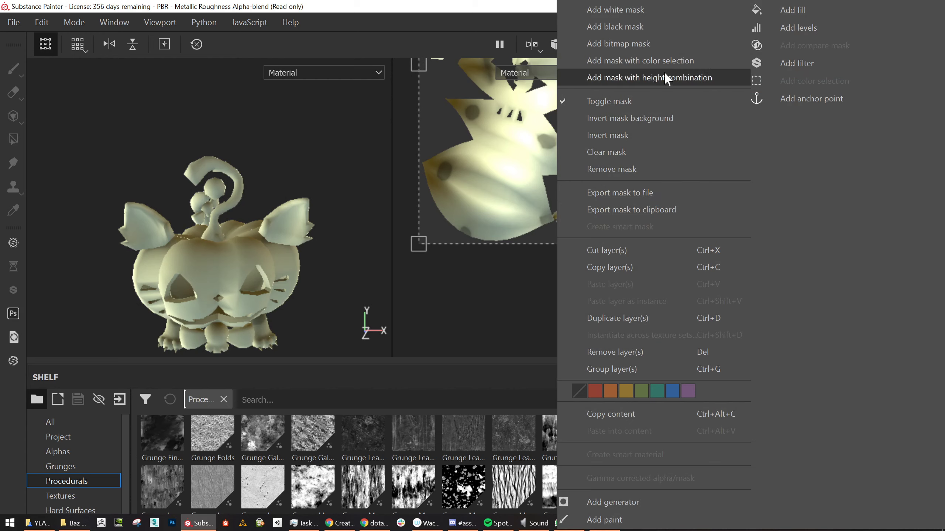
click(653, 501)
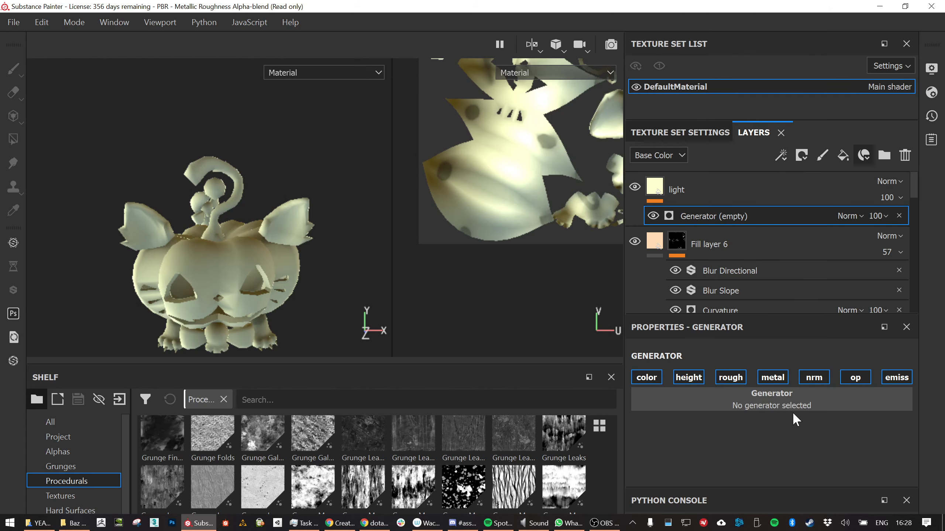
click(787, 404)
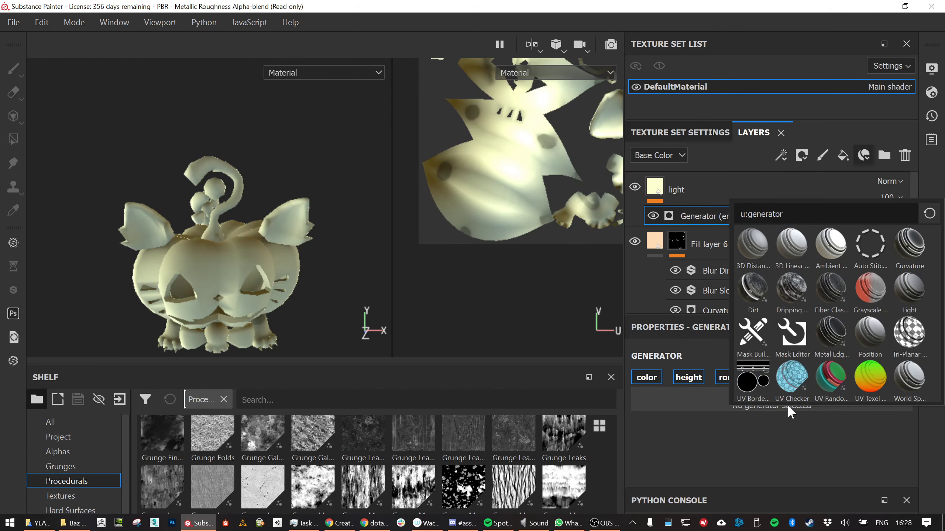
click(906, 290)
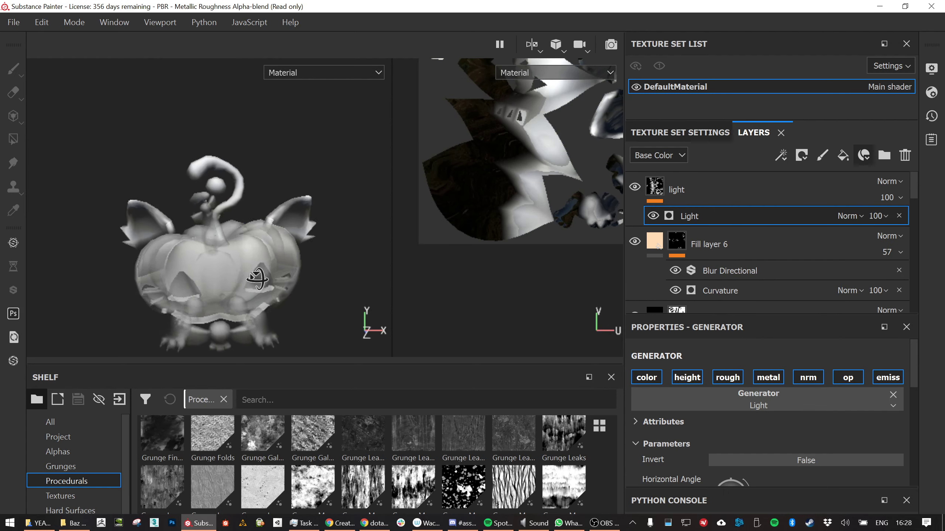
alt+drag(256, 278, 302, 263)
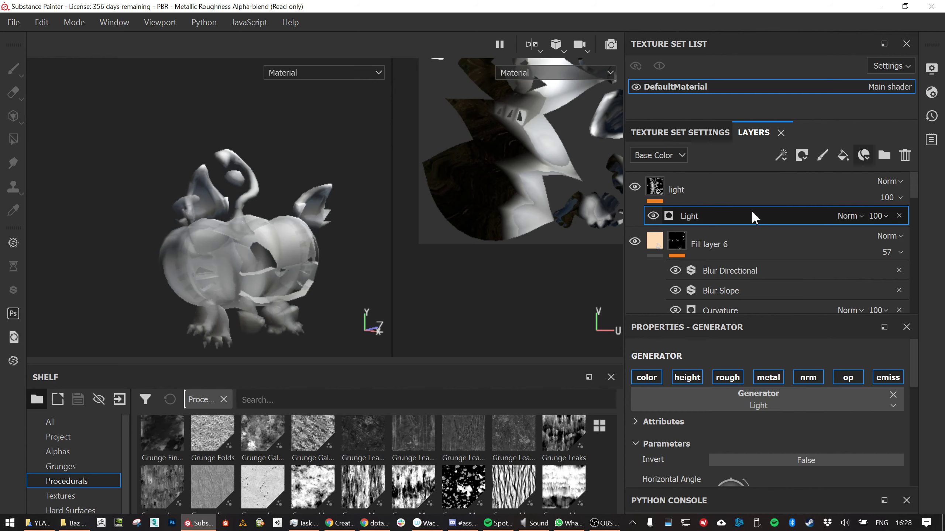
key(ctrl+z)
key(ctrl+z)
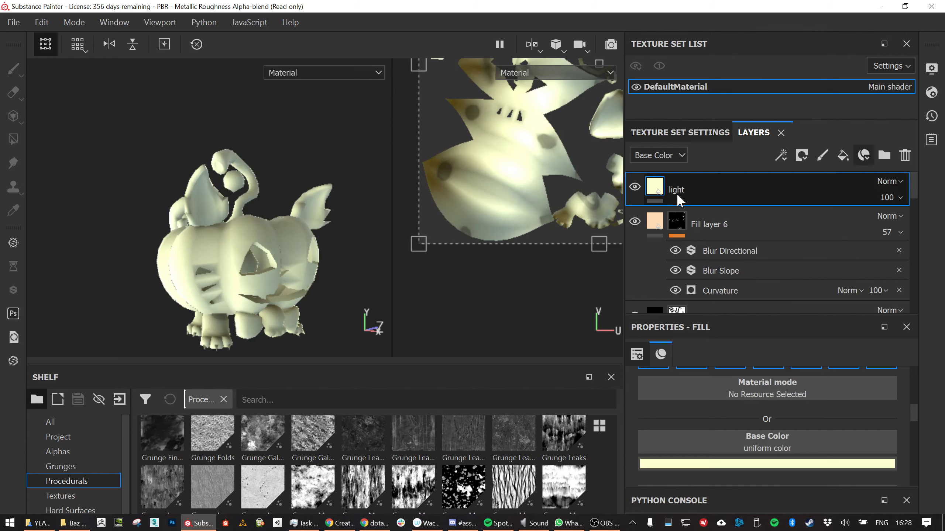
Add a black mask to the light layer and apply a Light generator to the mask
right_click(677, 189)
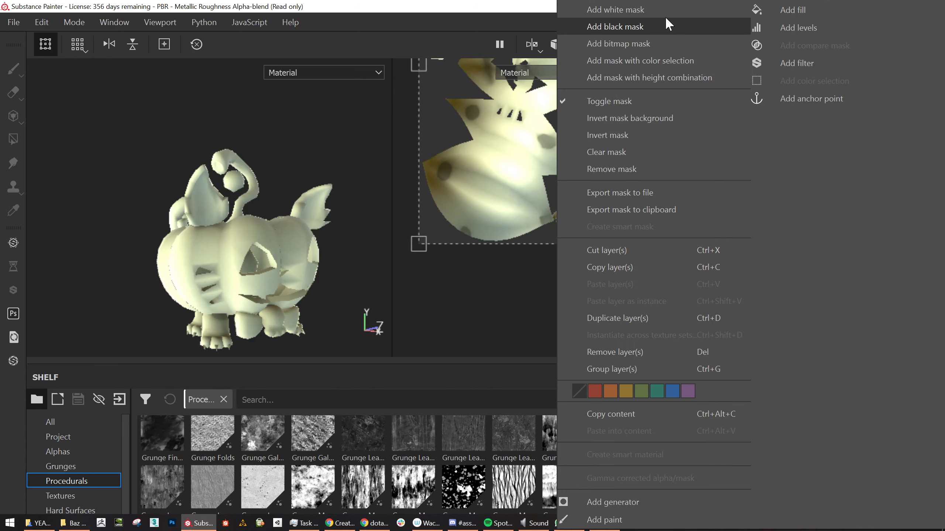
key(Escape)
right_click(679, 183)
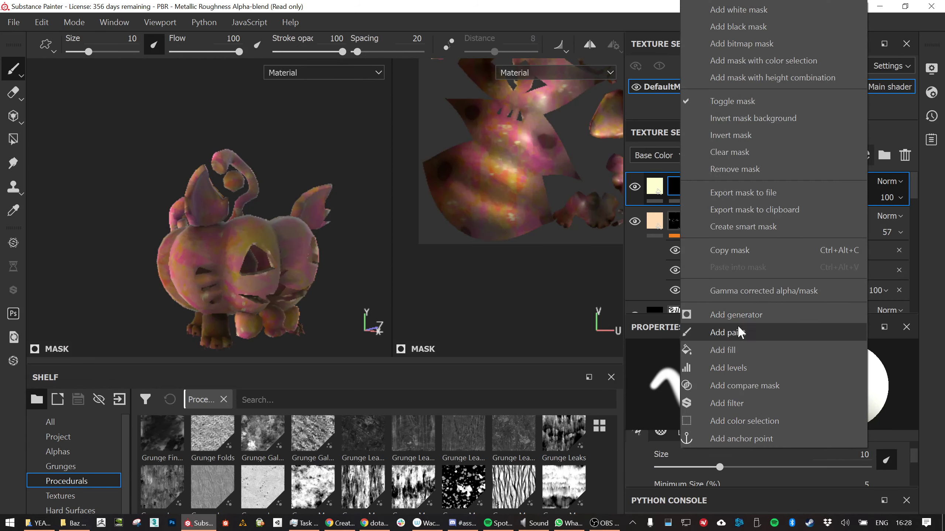
click(738, 314)
click(794, 388)
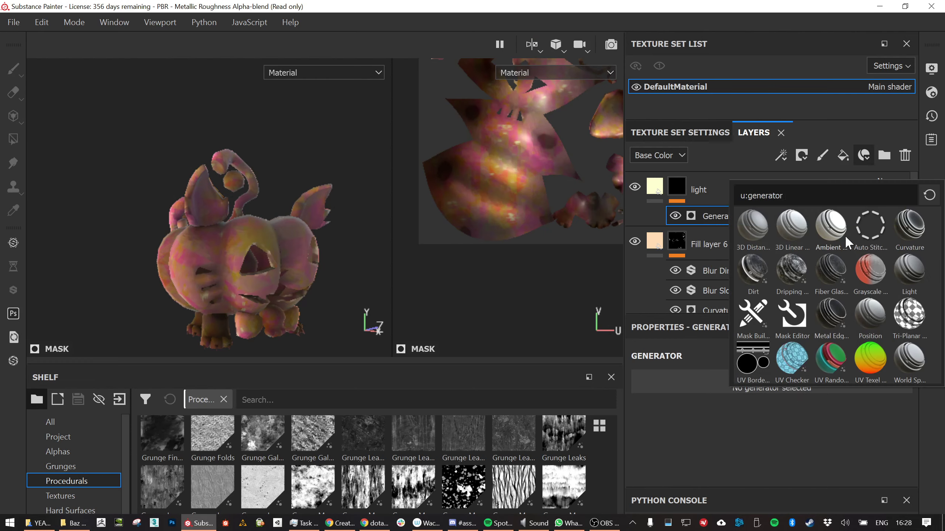
click(914, 273)
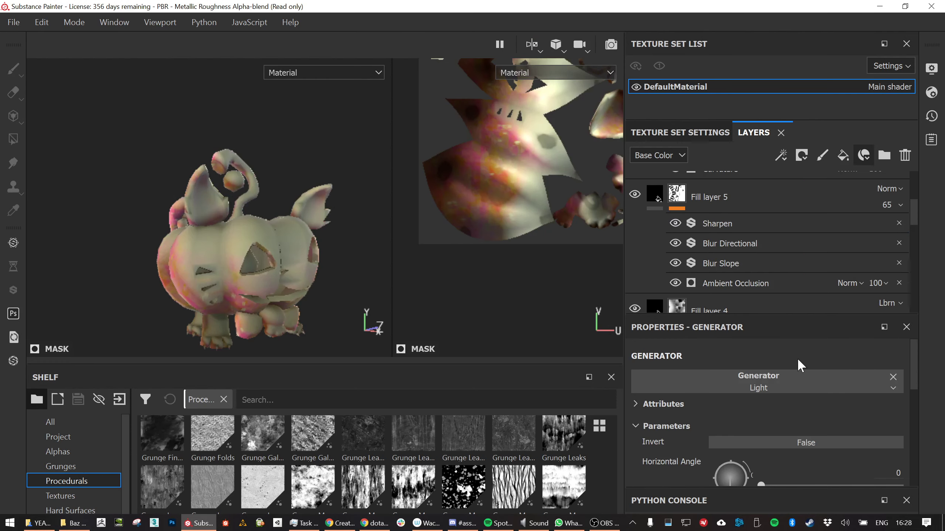
Try a horizontal angle of 37 on the Light generator and check the lighting on the model
mouse_move(307, 261)
alt+mouse_down()
mouse_move(341, 251)
mouse_move(305, 265)
mouse_move(312, 280)
mouse_move(271, 270)
mouse_move(292, 262)
alt+mouse_up()
scroll(315, 277, up, 3)
scroll(315, 277, down, 4)
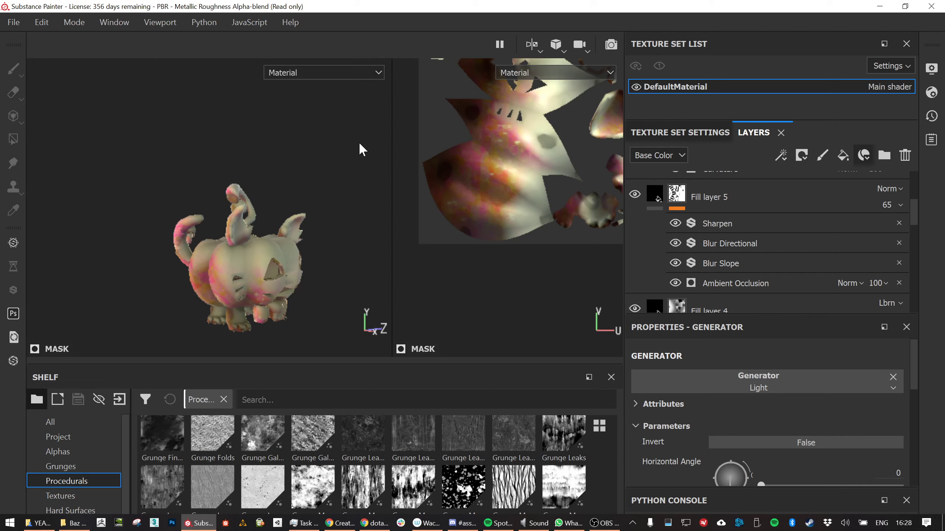
scroll(778, 450, down, 1)
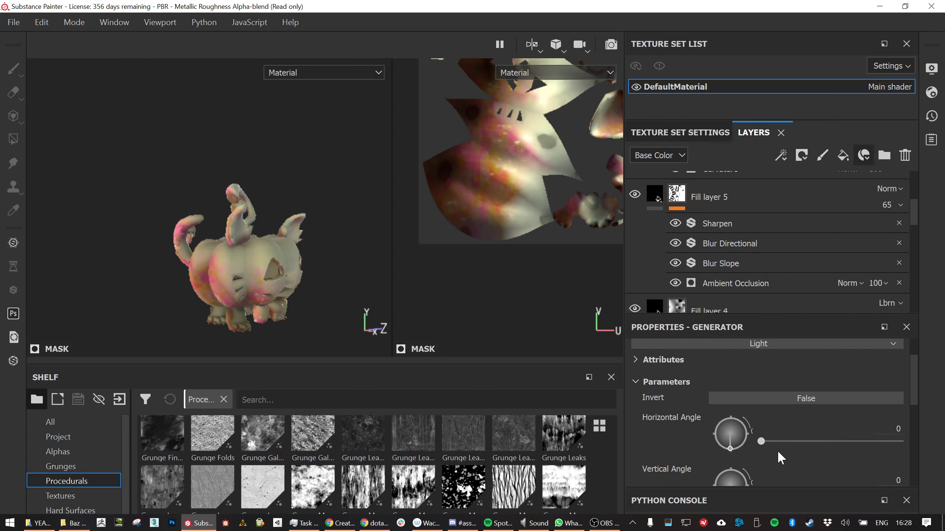
drag(739, 442, 734, 451)
drag(747, 437, 730, 450)
scroll(707, 220, up, 3)
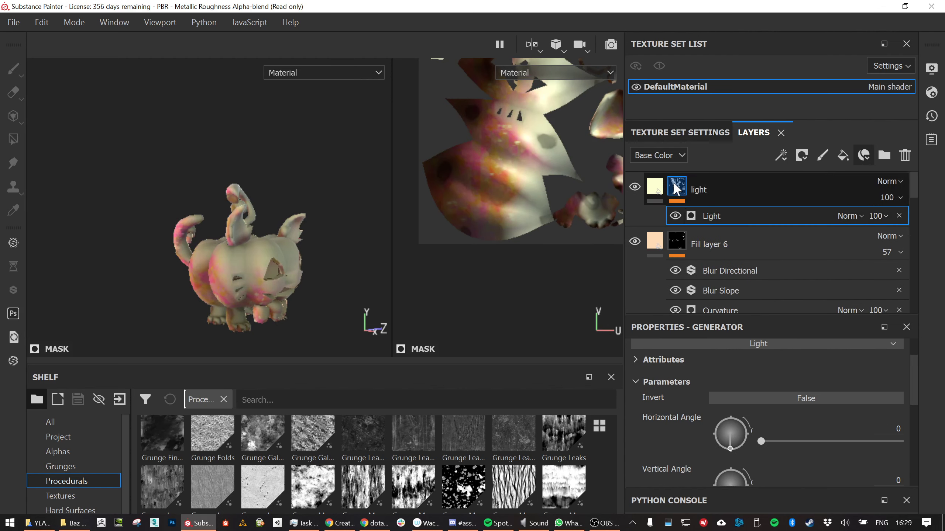
drag(762, 441, 713, 437)
scroll(744, 483, down, 2)
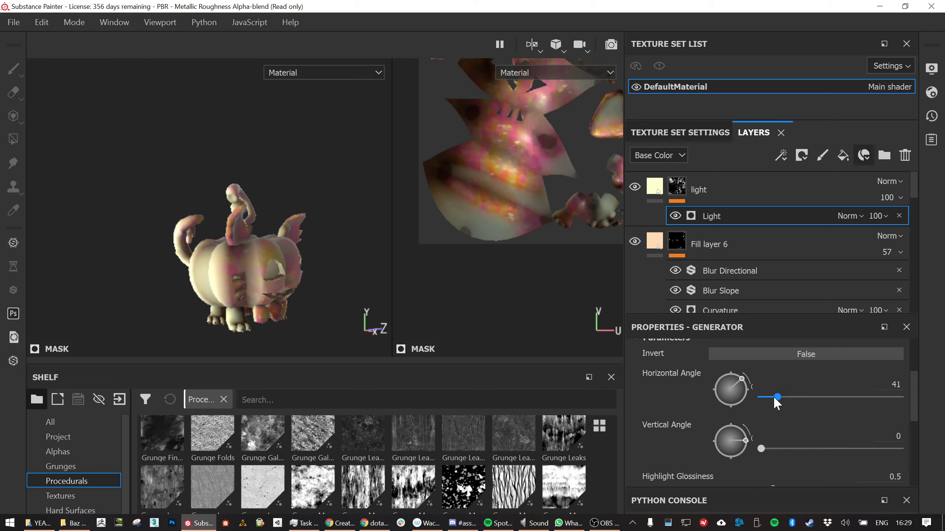
mouse_move(774, 399)
mouse_down()
mouse_move(765, 398)
mouse_move(818, 397)
mouse_move(773, 400)
mouse_up()
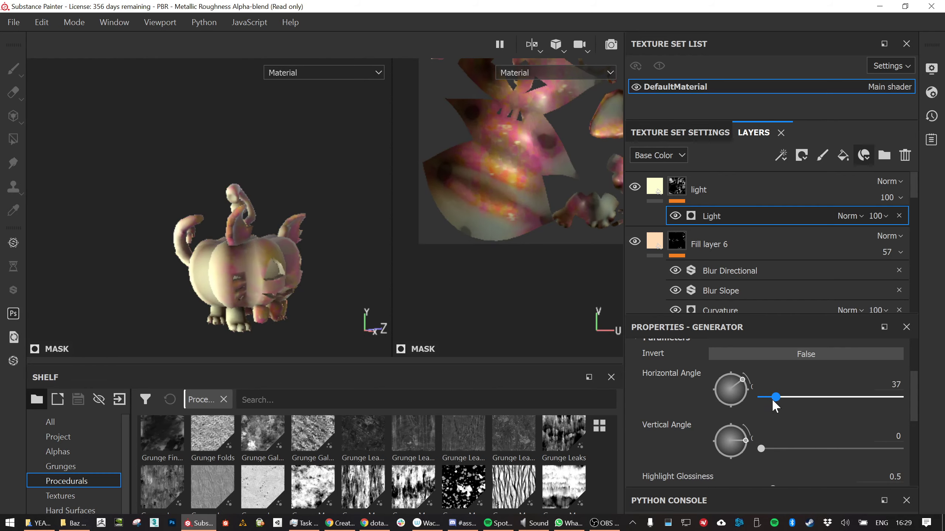
Set the Light generator's horizontal angle to 86 and vertical angle to 275
alt+drag(337, 285, 285, 295)
drag(775, 396, 772, 387)
drag(746, 441, 741, 452)
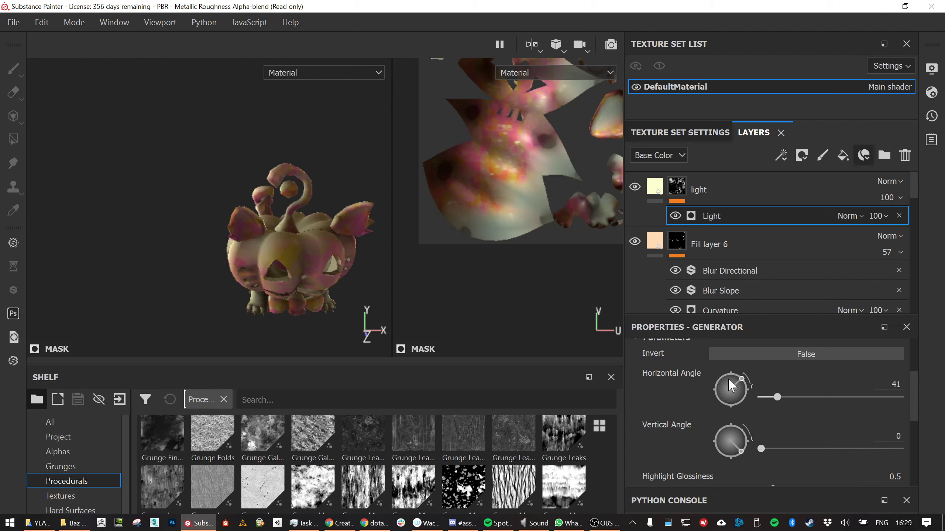
drag(729, 381, 732, 379)
mouse_move(741, 467)
mouse_down()
mouse_move(742, 431)
mouse_move(731, 459)
mouse_up()
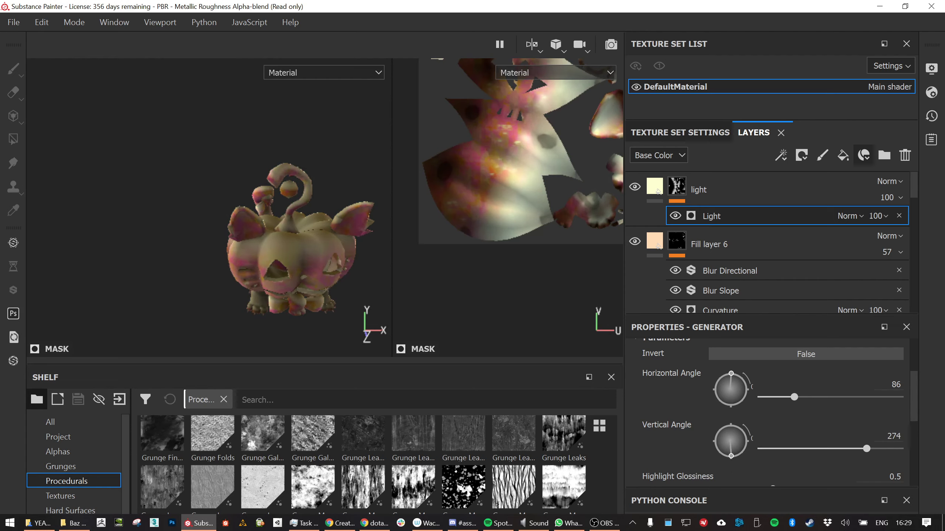
alt+drag(258, 282, 274, 266)
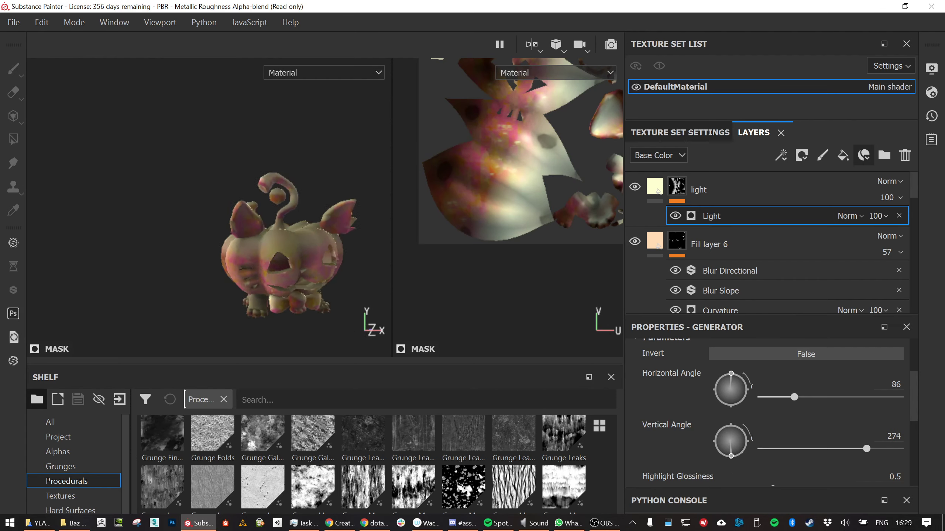
mouse_move(735, 456)
mouse_down()
mouse_move(752, 450)
mouse_move(727, 461)
mouse_move(686, 443)
mouse_move(739, 444)
mouse_up()
Set the Light generator's highlight glossiness to 0.37 and raise its highlight level slightly
scroll(784, 474, down, 1)
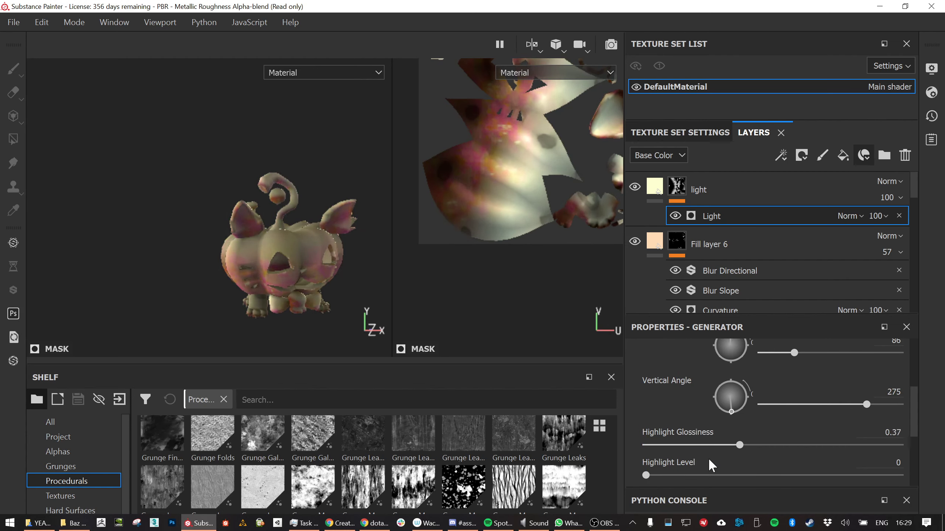
mouse_move(646, 475)
mouse_down()
mouse_move(723, 477)
mouse_move(661, 477)
mouse_up()
scroll(814, 455, down, 3)
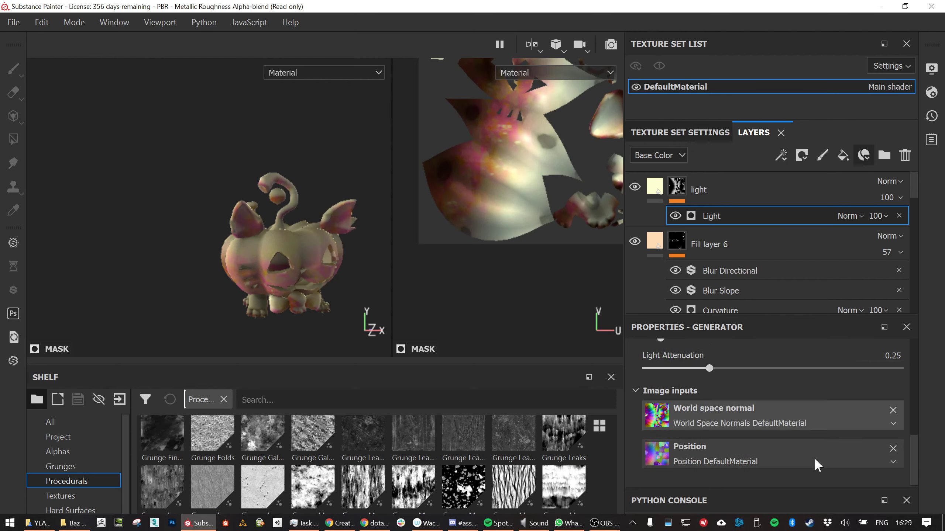
scroll(814, 458, up, 5)
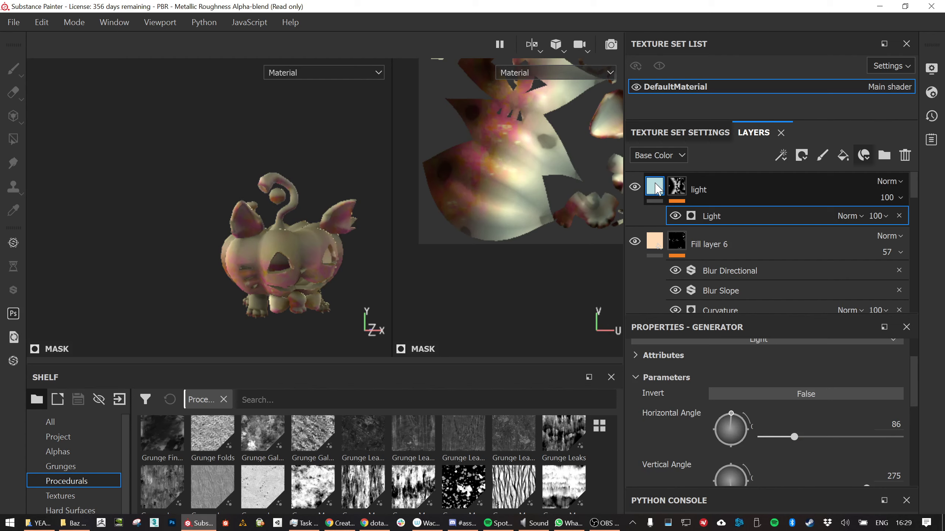
Try the Overlay and Vivid Light blending modes on the light layer and reduce its opacity to 41
click(655, 189)
scroll(800, 384, up, 2)
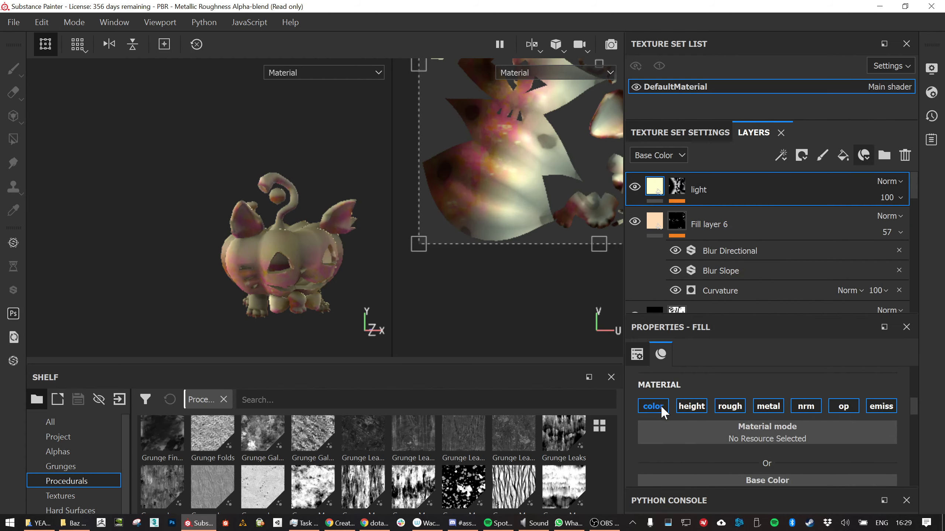
scroll(767, 443, down, 2)
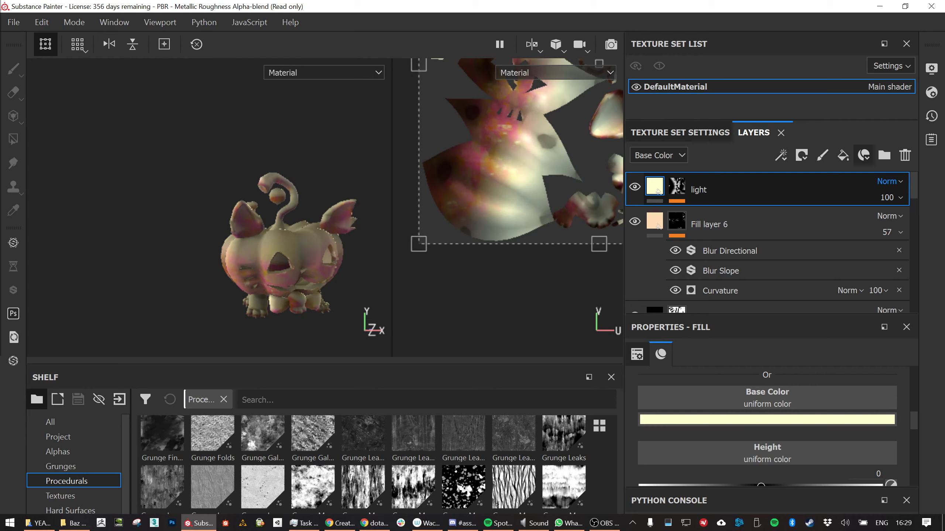
click(0, 119)
click(1, 186)
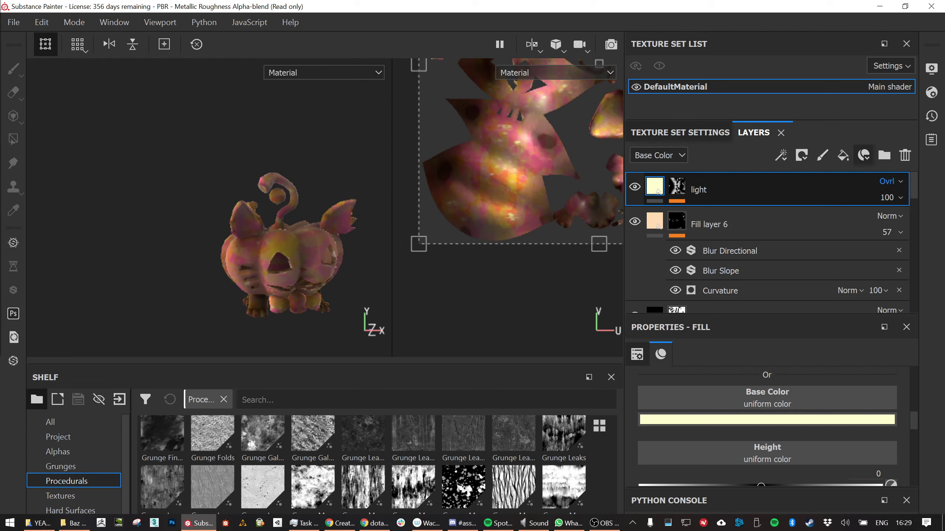
scroll(889, 182, down, 7)
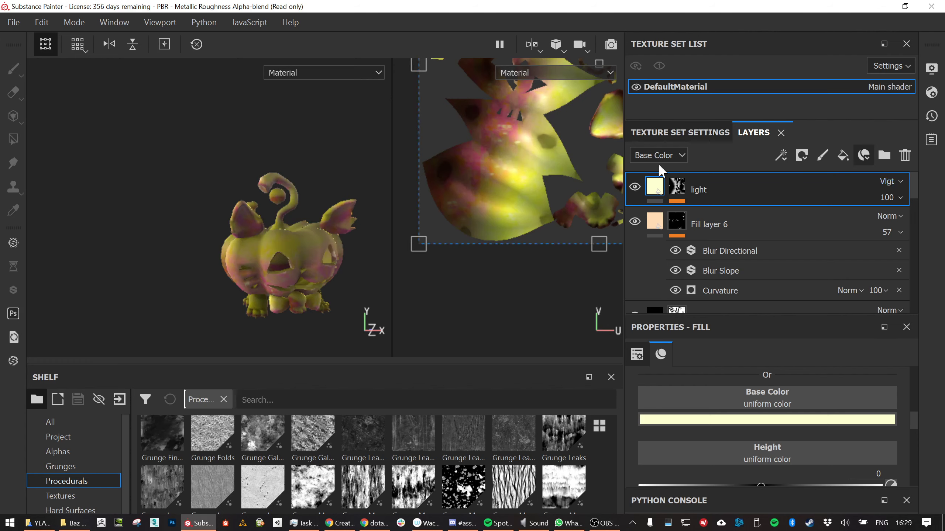
click(893, 197)
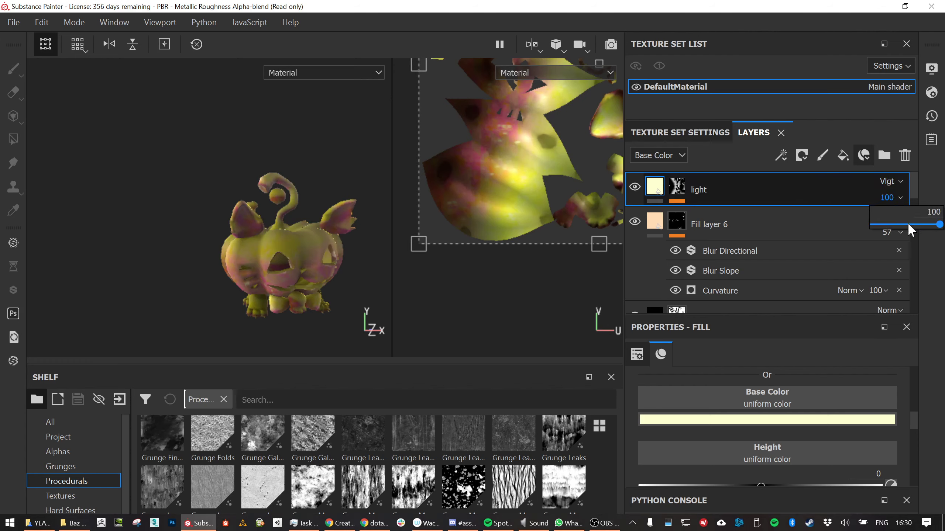
mouse_move(908, 224)
mouse_down()
mouse_move(890, 225)
mouse_move(900, 225)
mouse_up()
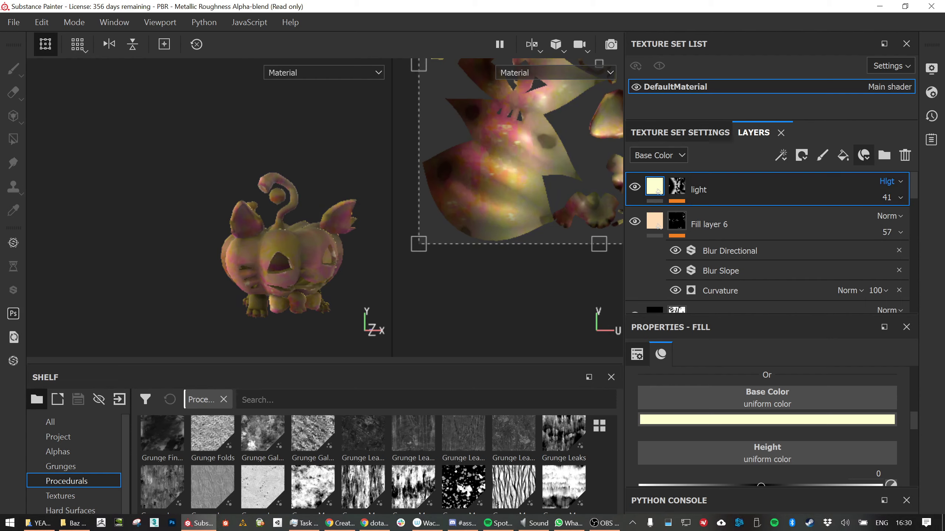
Set the light layer's blending mode to Overlay and its opacity to 100, and check the model
key(Up)
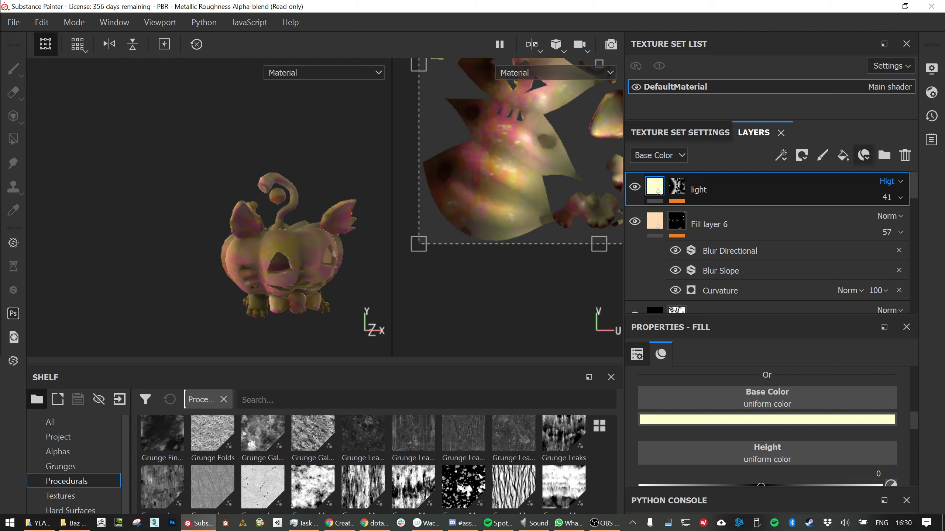
key(Up)
key(Up)
key(Up)
key(Up)
key(Up)
key(Up)
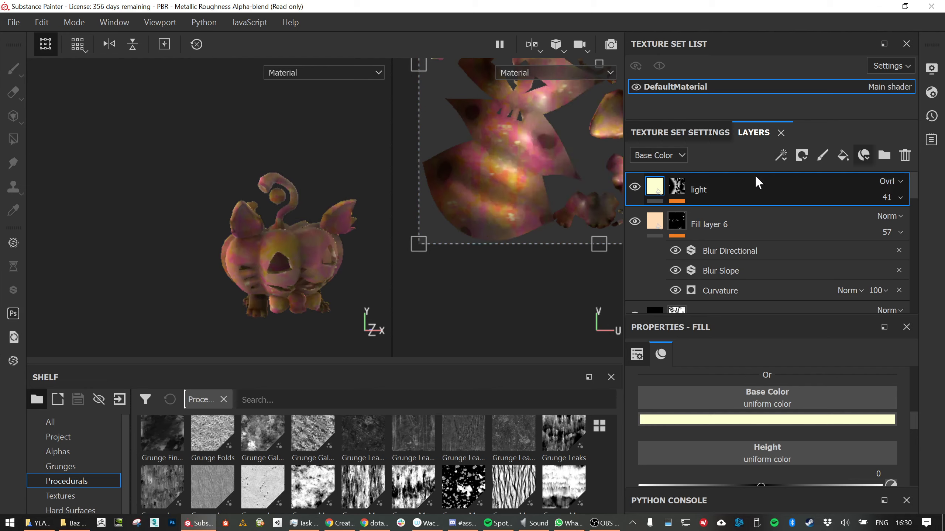
click(895, 198)
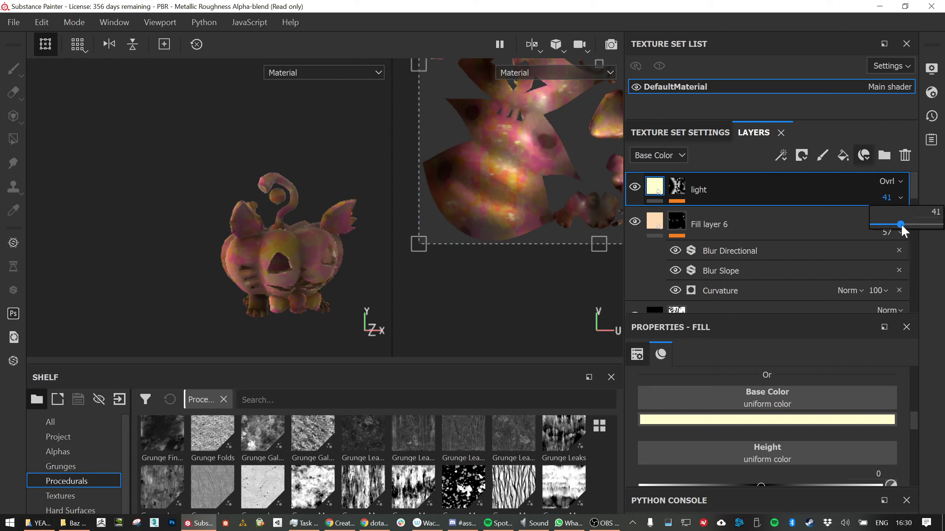
drag(902, 225, 942, 225)
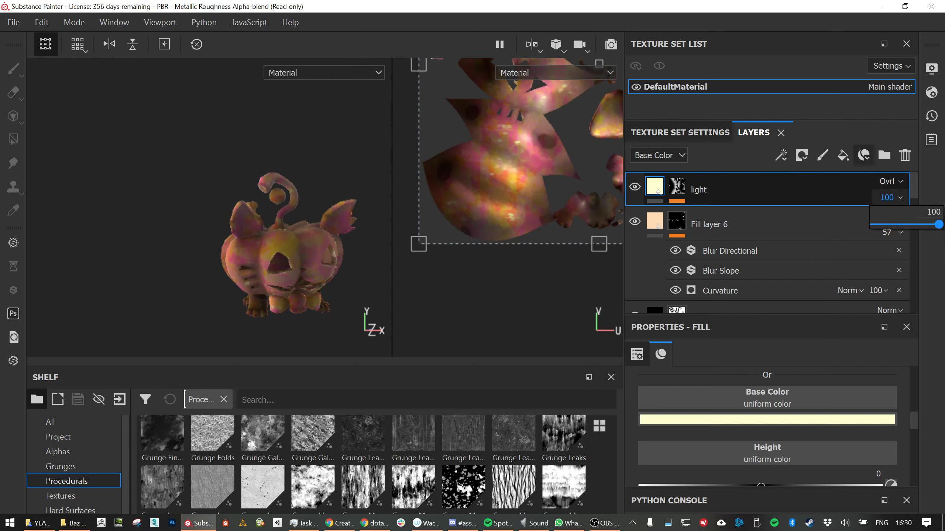
click(355, 253)
alt+drag(343, 240, 348, 261)
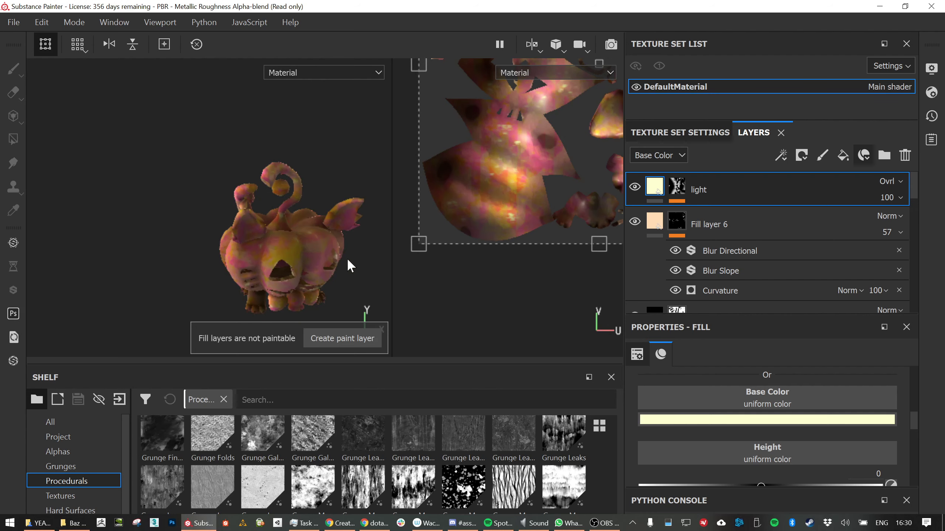
alt+middle_drag(346, 230, 289, 213)
Review the texture set's baked mesh maps and return to the layer stack
click(680, 132)
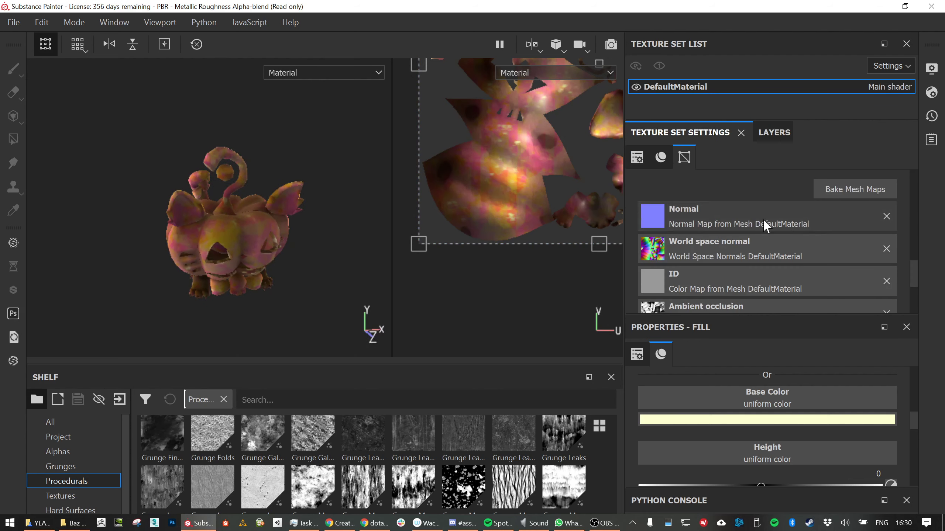
scroll(713, 214, down, 2)
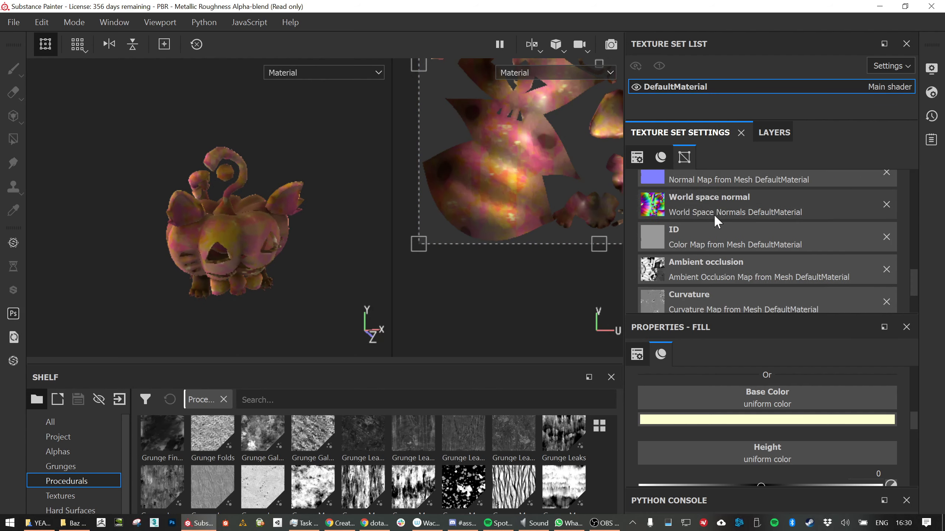
click(767, 132)
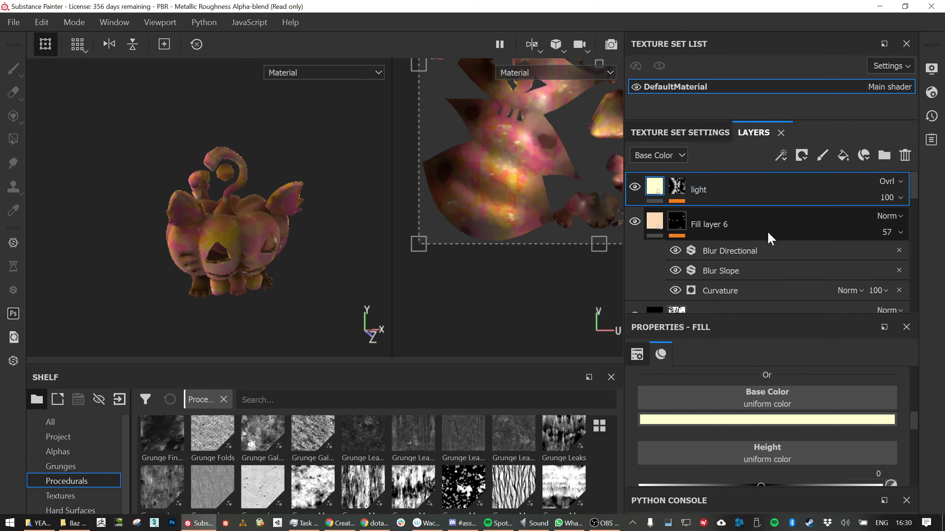
Add a second generator to the light layer's mask, browse the available generators, and delete the empty one
right_click(683, 188)
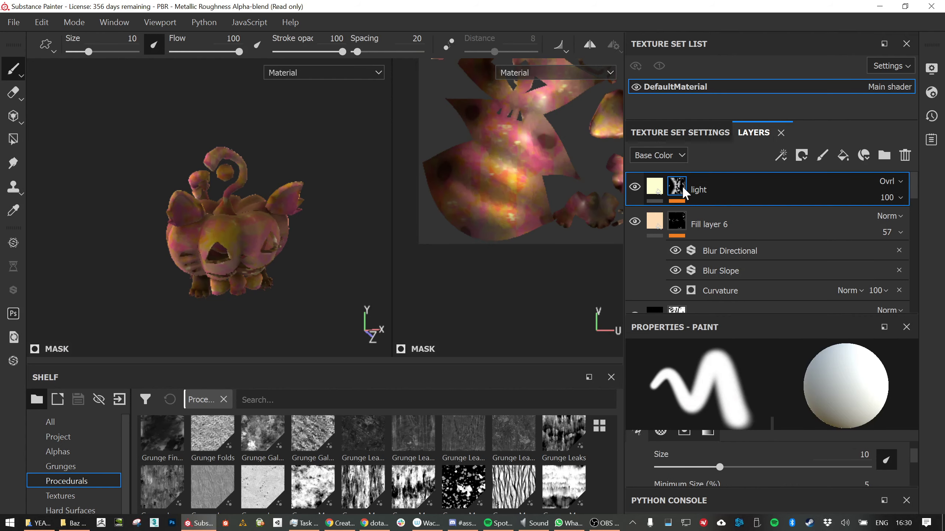
click(680, 192)
right_click(679, 193)
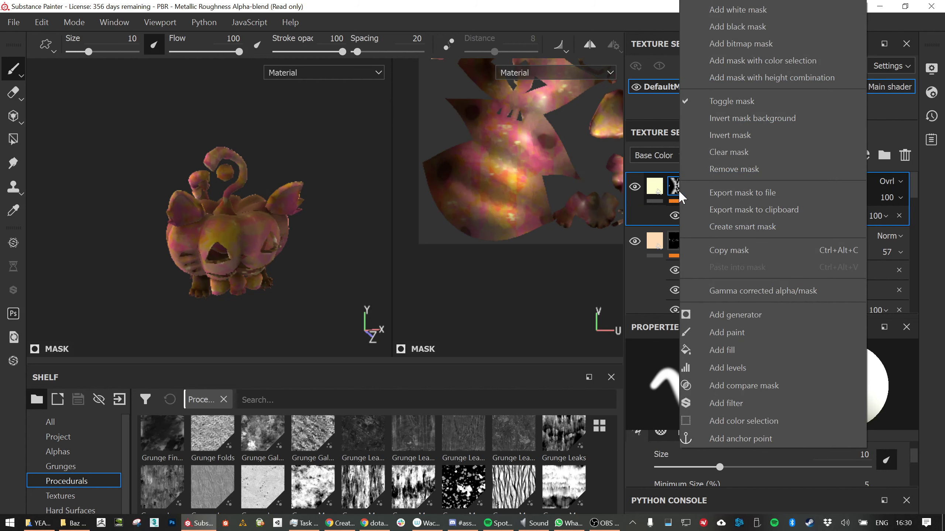
click(739, 315)
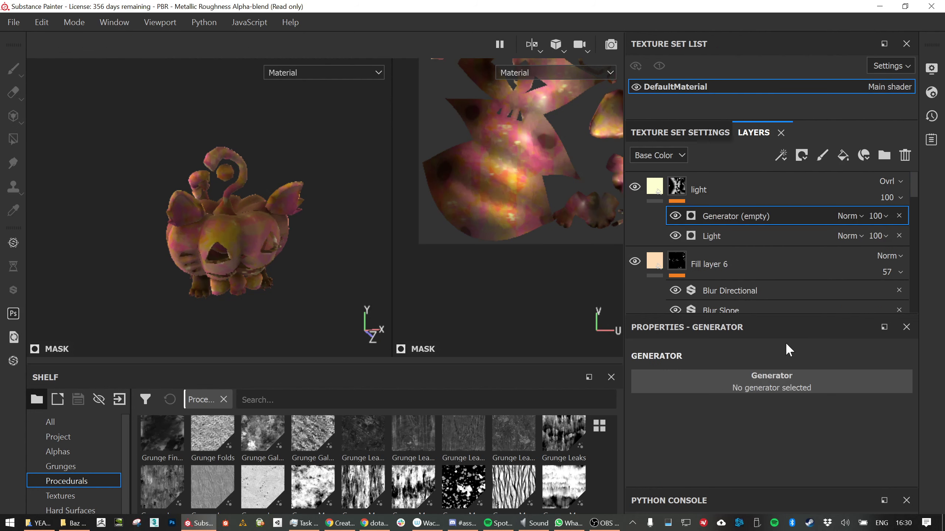
click(771, 381)
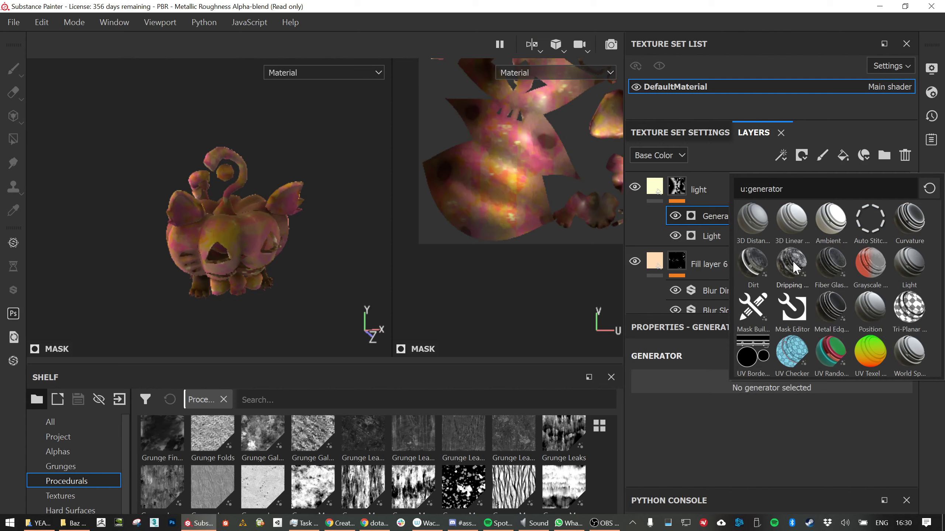
click(806, 446)
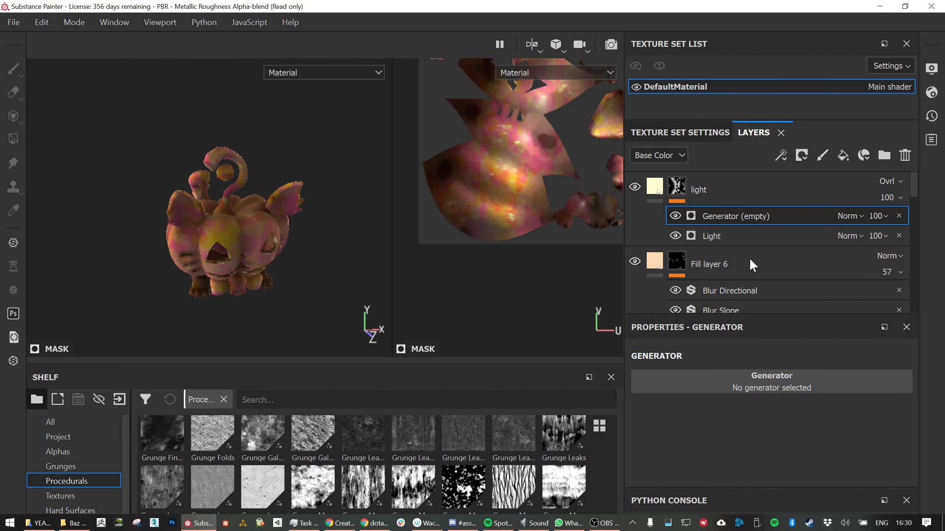
key(Delete)
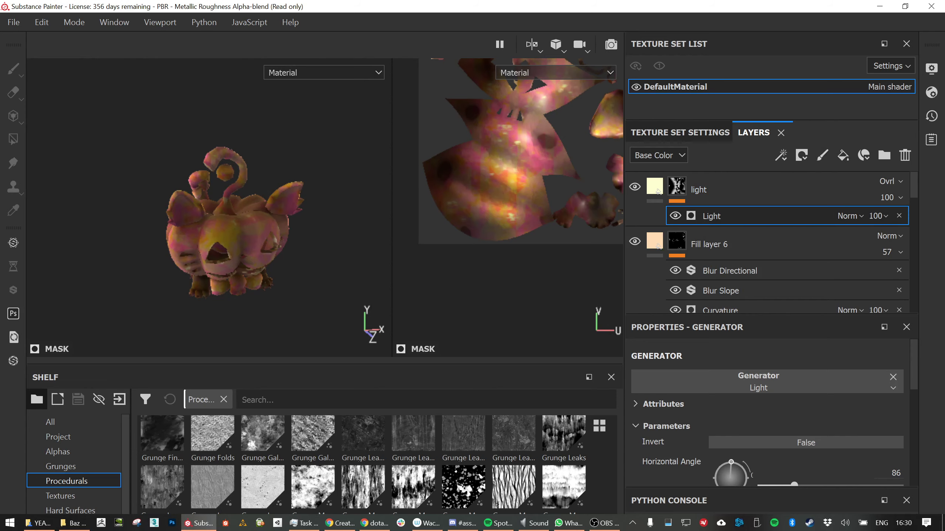
Add a fill layer at the top of the stack and assign it the Concrete Smooth material
click(842, 157)
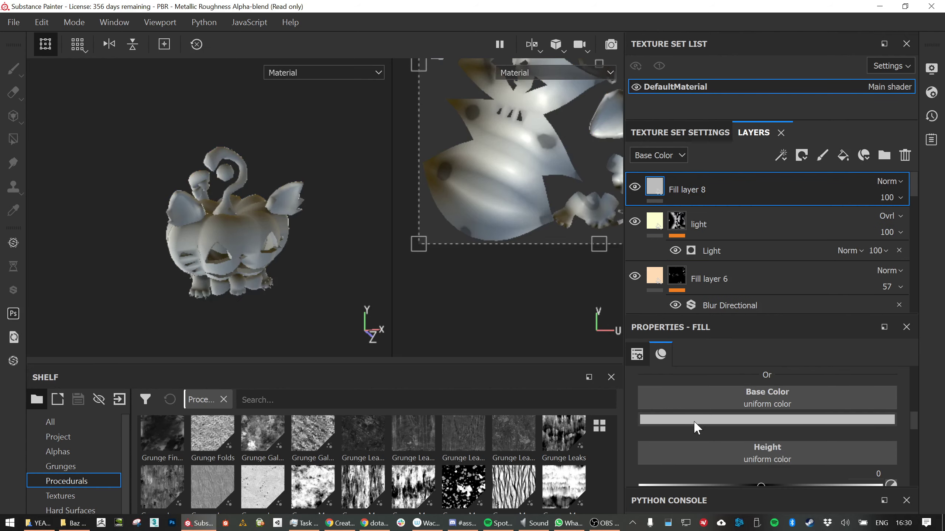
scroll(80, 470, down, 3)
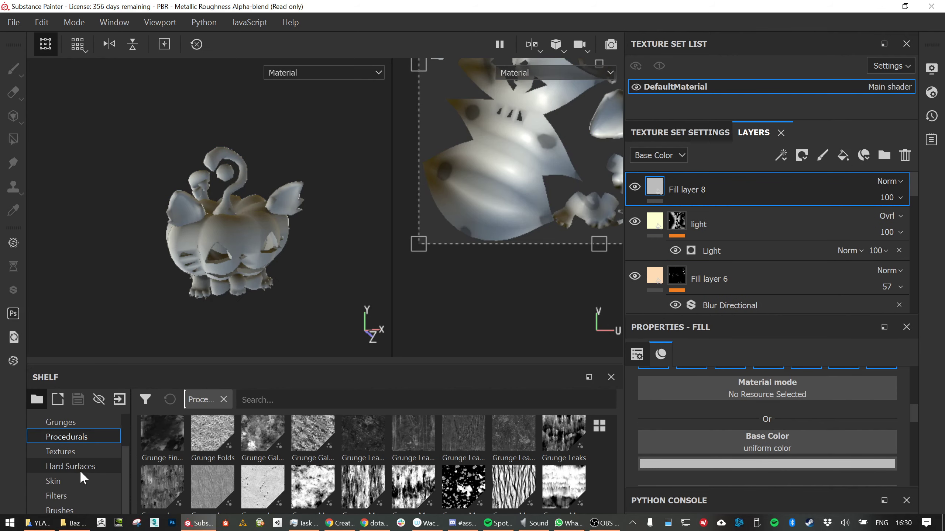
click(76, 506)
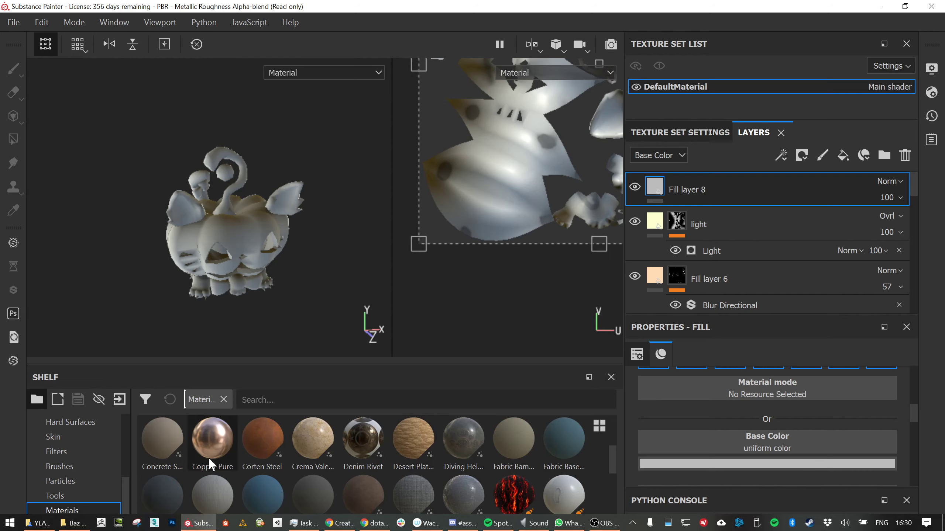
drag(150, 445, 770, 388)
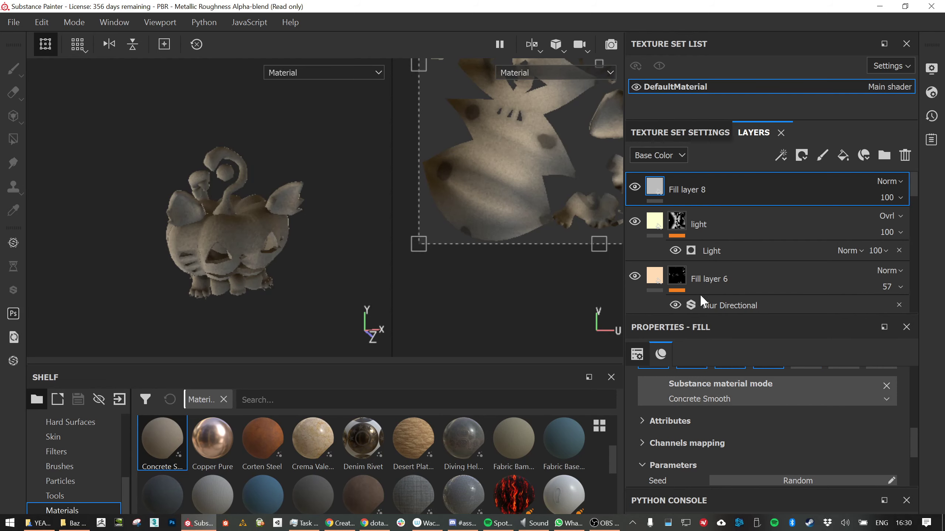
Add a black mask to the concrete fill layer and drive it with a Dirt generator
right_click(659, 193)
click(706, 45)
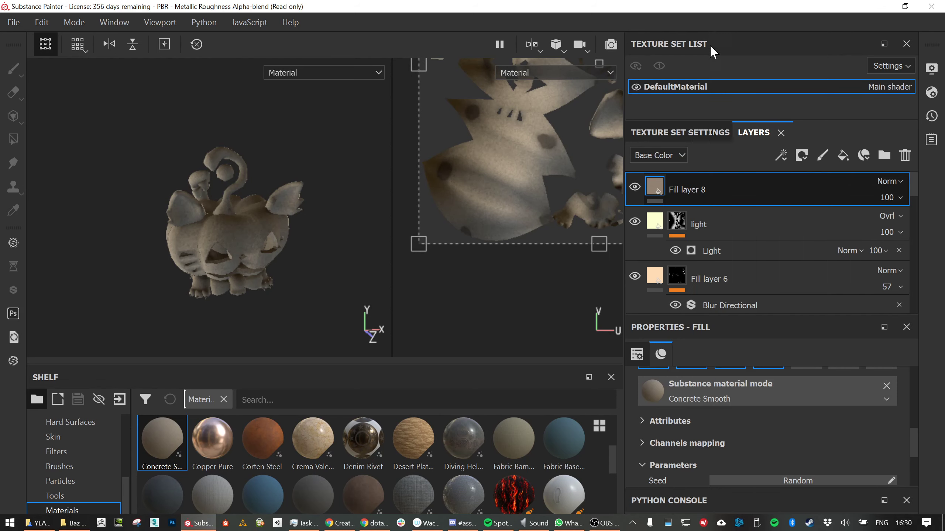
right_click(677, 180)
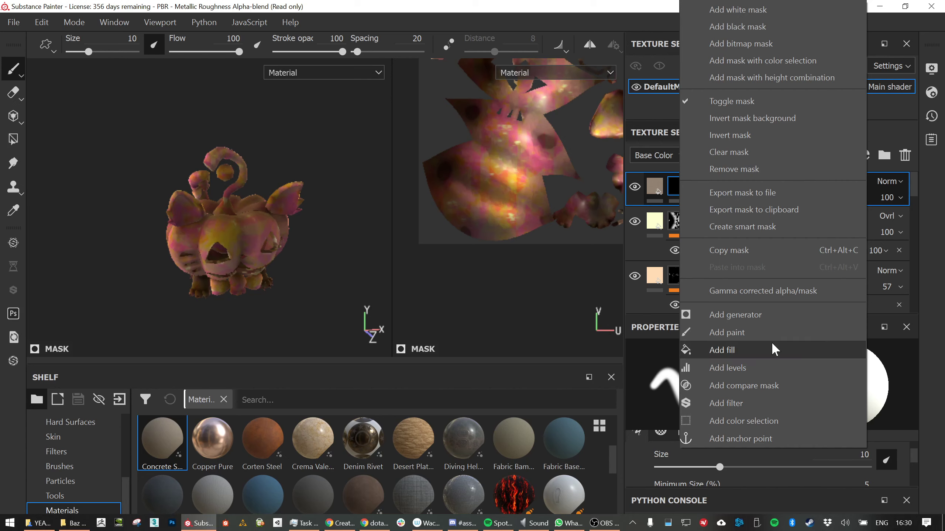
click(767, 313)
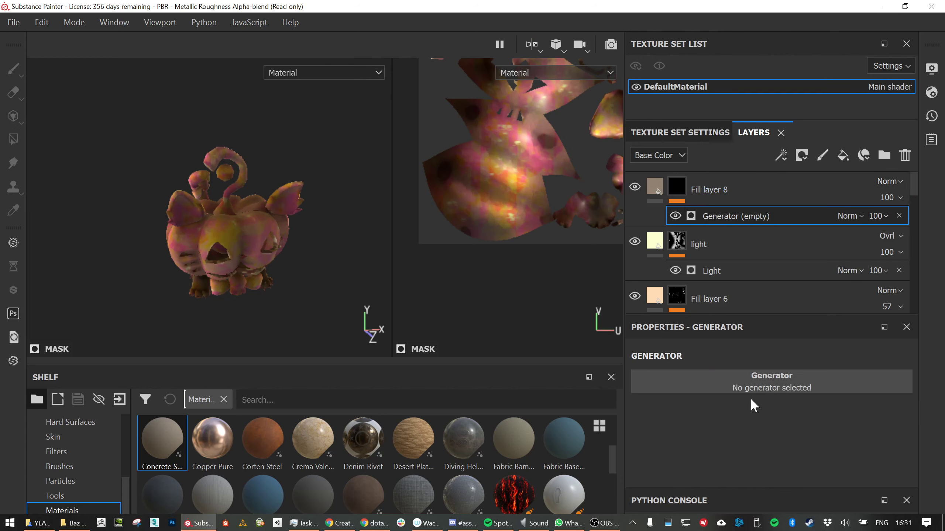
click(759, 385)
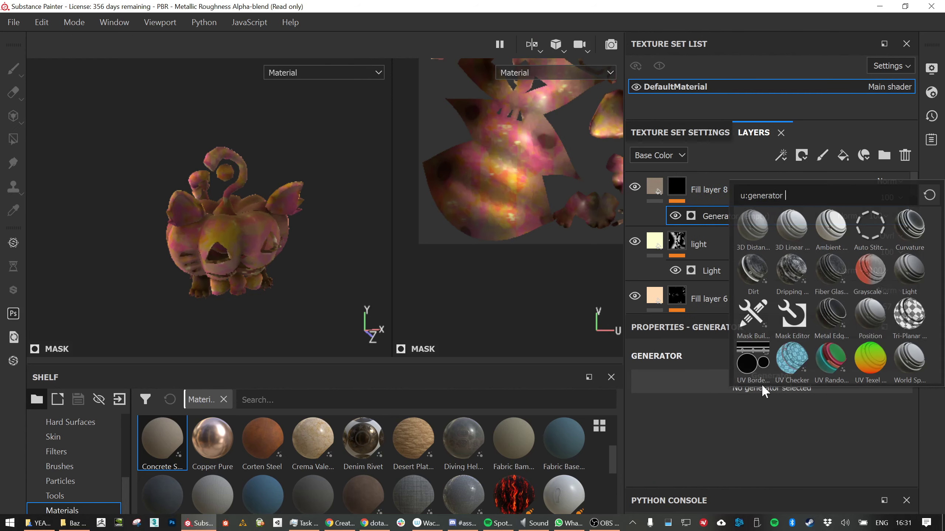
click(757, 270)
click(750, 270)
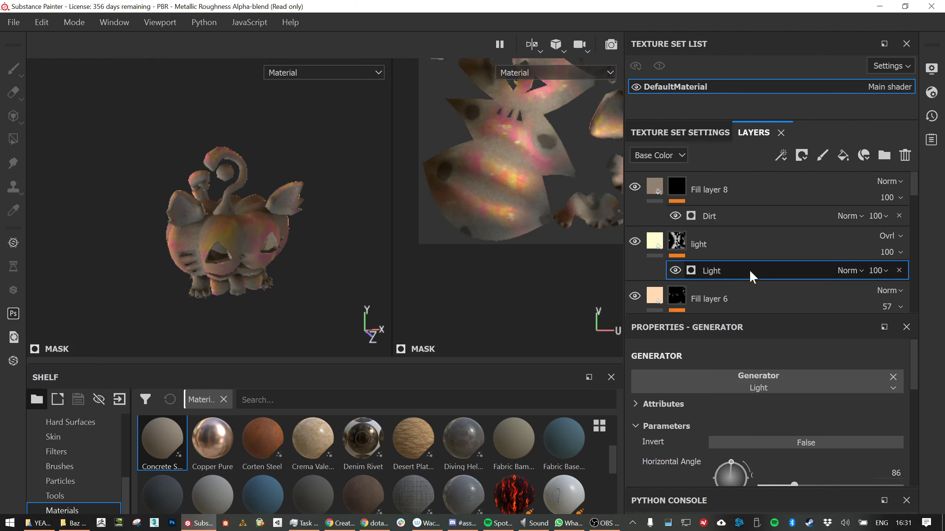
Set the Dirt generator's Dirt Level to 0.47 and Dirt Contrast to 0.54
scroll(263, 250, up, 5)
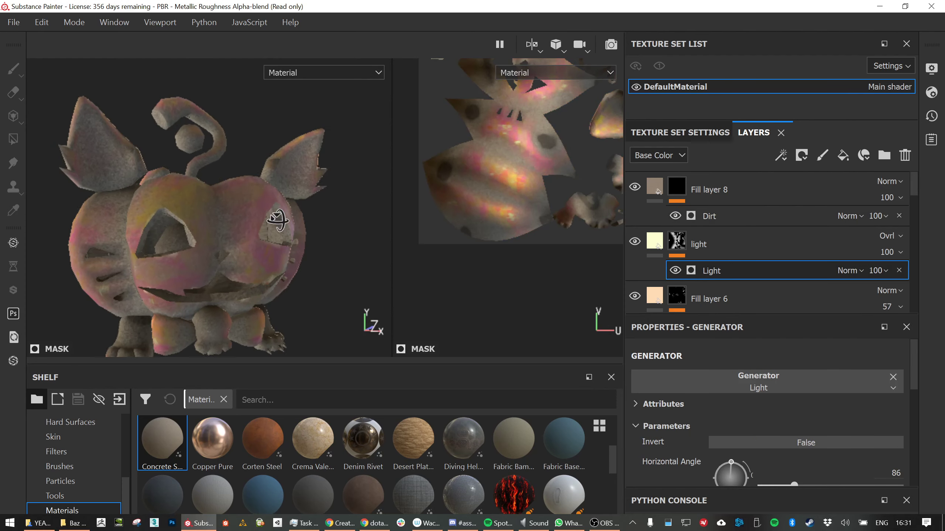
scroll(760, 399, down, 2)
scroll(759, 399, down, 3)
scroll(791, 424, up, 4)
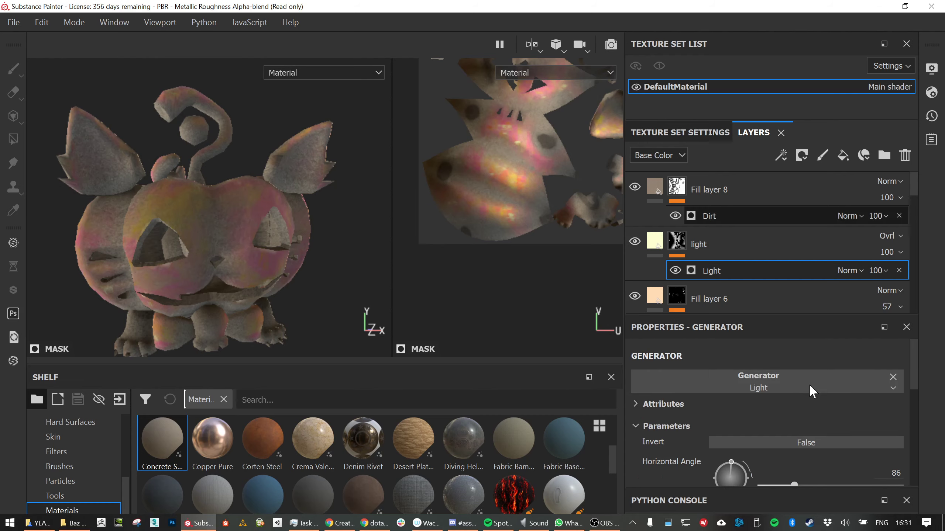
click(748, 217)
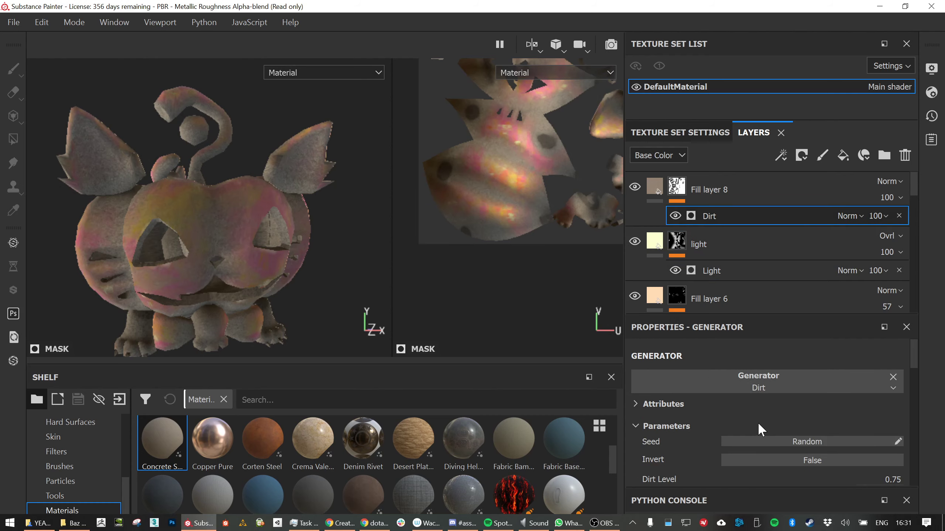
scroll(757, 423, down, 3)
drag(729, 402, 783, 433)
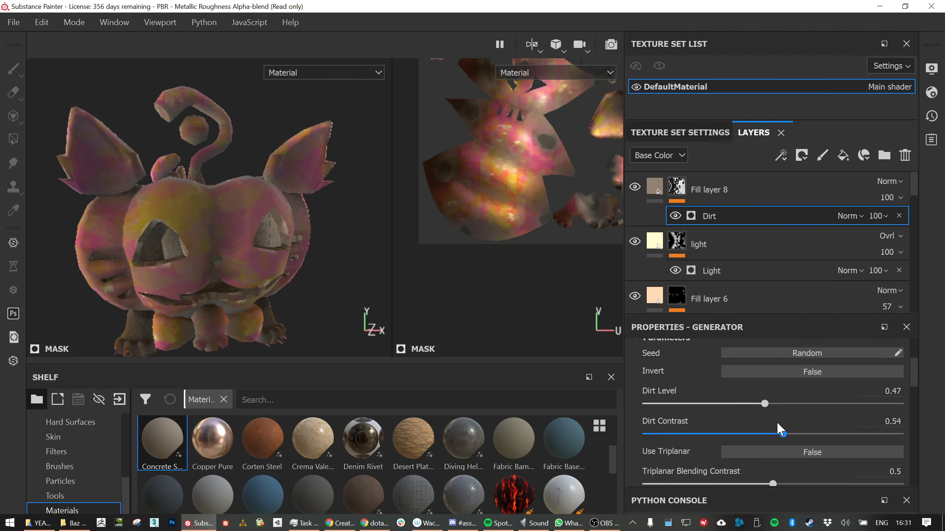
Set the Dirt generator's Grunge Amount to 0.36, Grunge Scale to 6 and Triplanar Blending Contrast to 0.68
scroll(830, 444, down, 10)
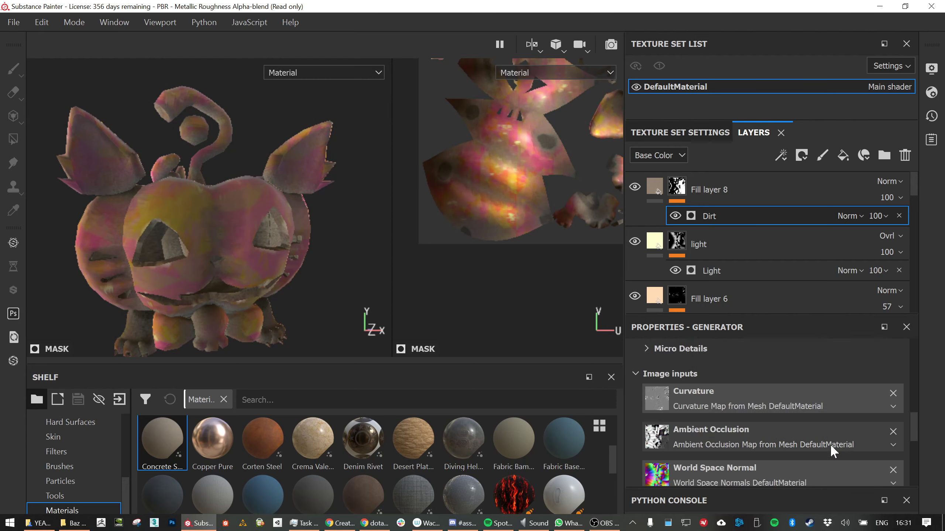
scroll(826, 446, up, 6)
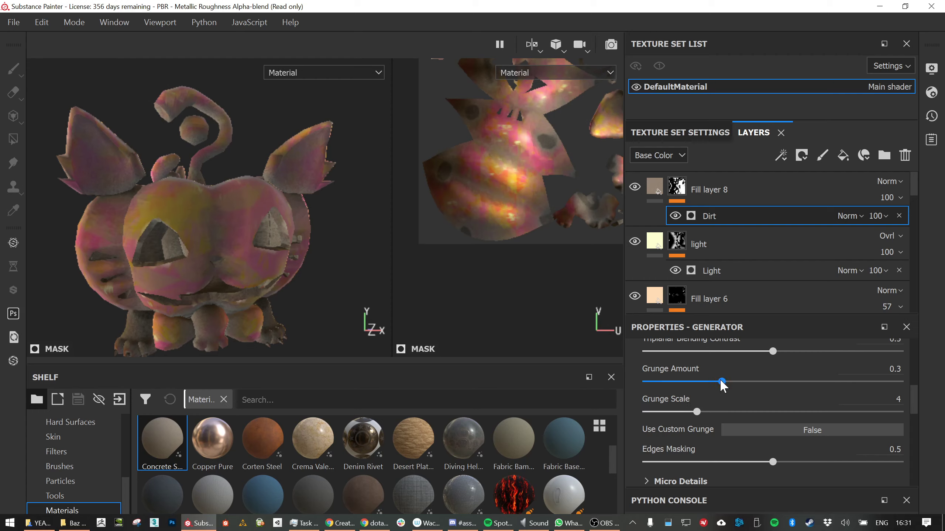
drag(721, 381, 770, 383)
mouse_move(699, 411)
mouse_down()
mouse_move(729, 410)
mouse_move(708, 409)
mouse_up()
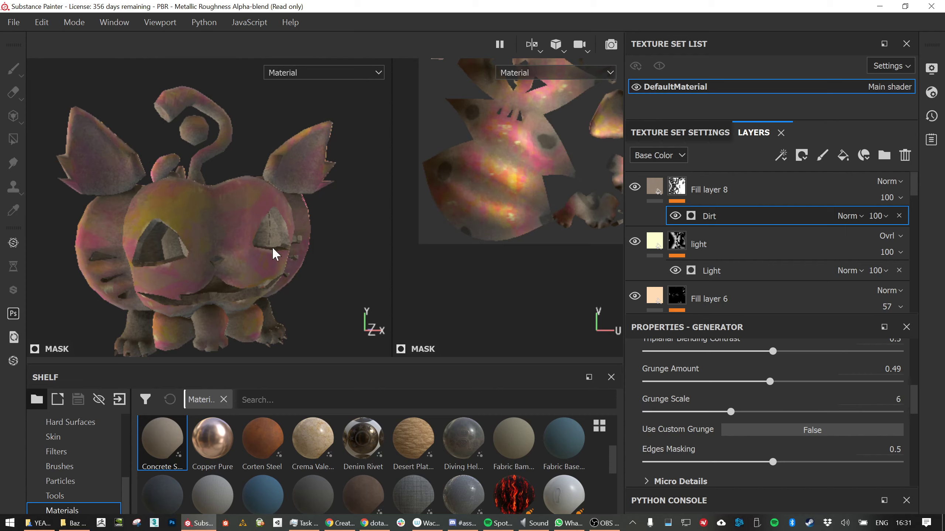
drag(767, 383, 724, 396)
scroll(776, 387, up, 2)
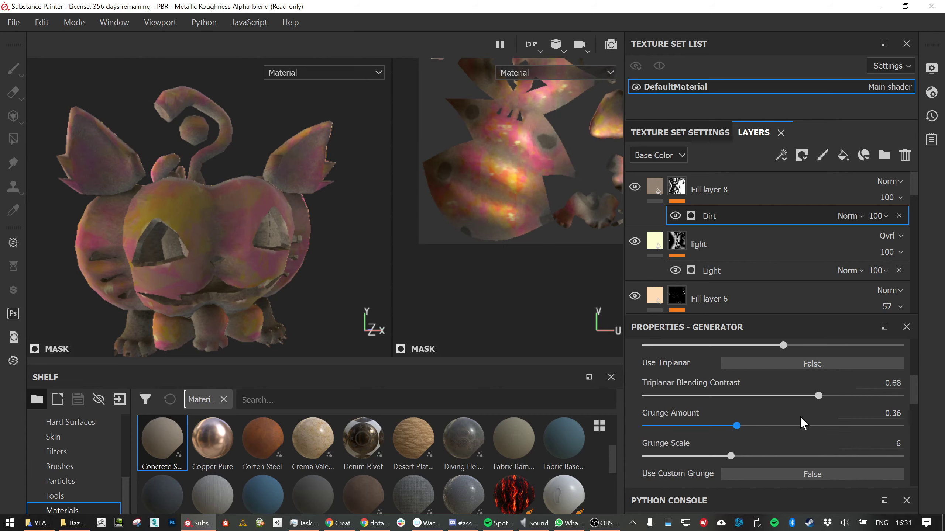
Raise the Dirt generator's Dirt Contrast to 0.8 and set its Dirt Level to 0.51
scroll(800, 415, up, 2)
drag(787, 390, 829, 390)
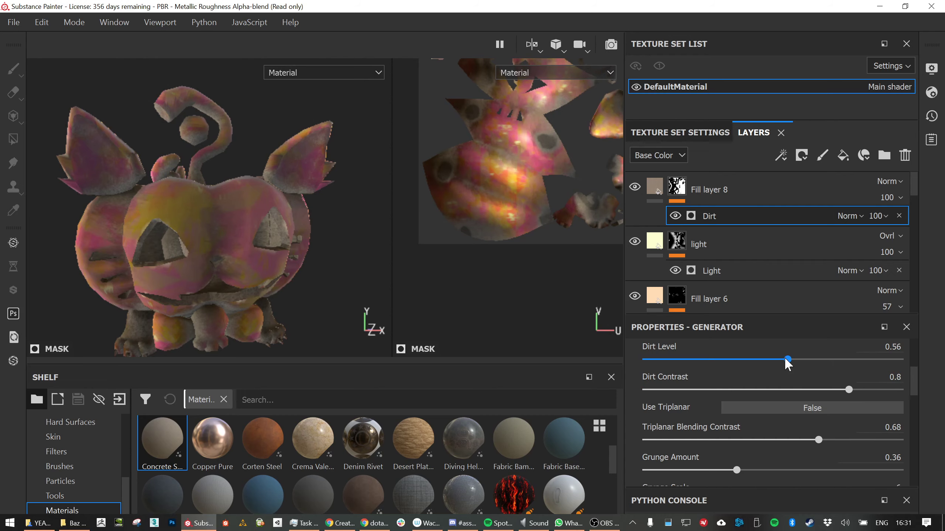
mouse_move(786, 360)
mouse_down()
mouse_move(711, 358)
mouse_move(774, 360)
mouse_up()
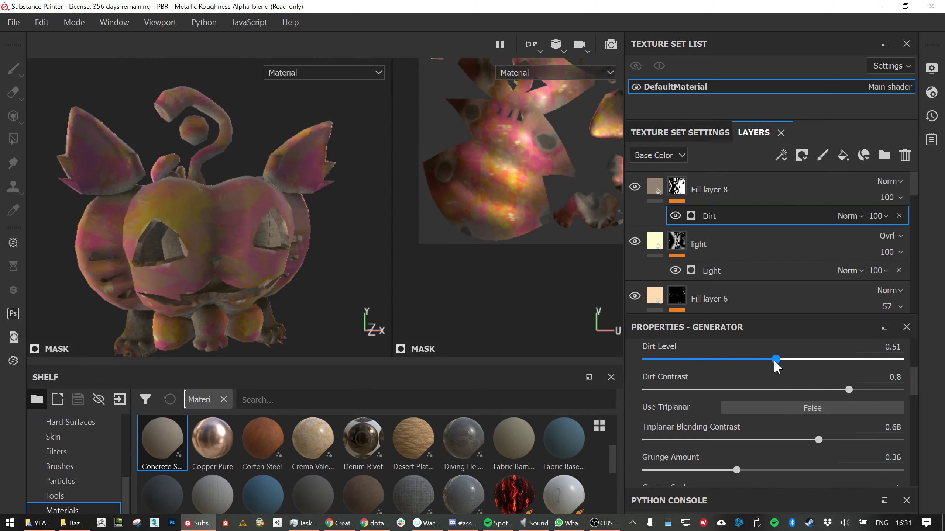
Hide the concrete dirt layer, switch the light layer off and on, and inspect the model without the dirt
scroll(262, 259, down, 3)
mouse_move(243, 259)
alt+mouse_down()
mouse_move(259, 268)
mouse_move(242, 257)
alt+mouse_up()
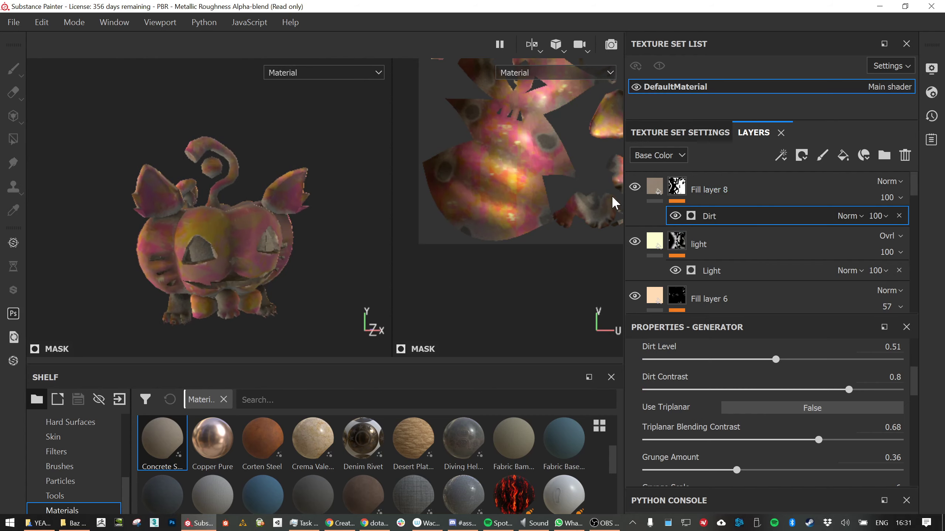
click(633, 187)
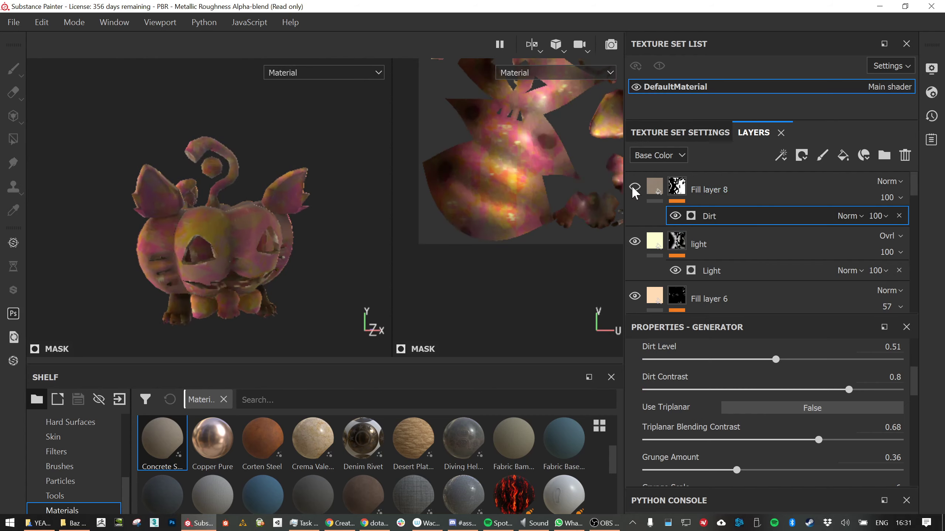
alt+drag(300, 247, 280, 259)
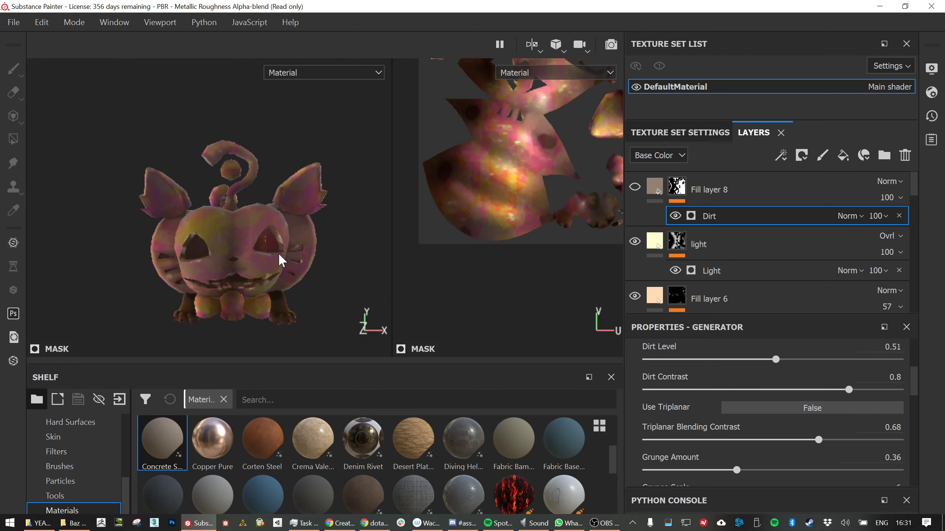
scroll(280, 259, up, 3)
click(635, 241)
click(635, 241)
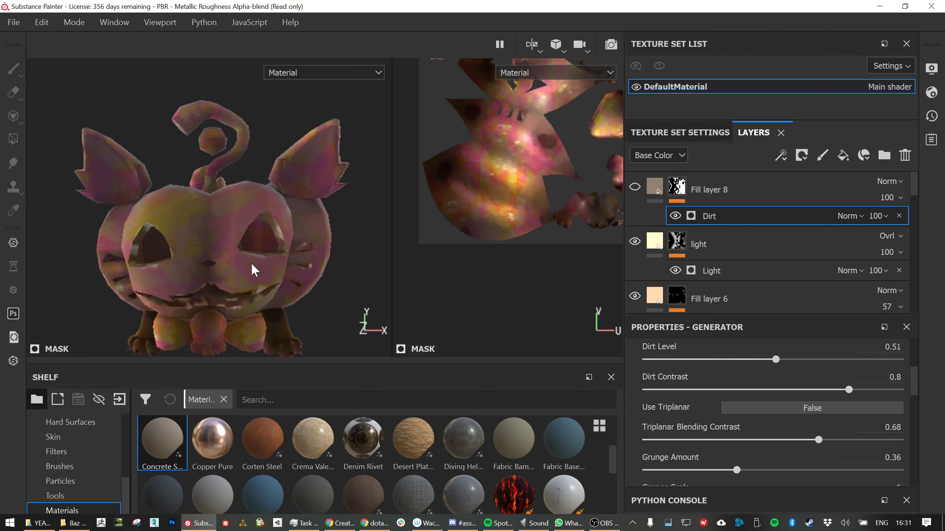
scroll(225, 282, down, 3)
scroll(225, 283, down, 2)
alt+drag(259, 284, 274, 280)
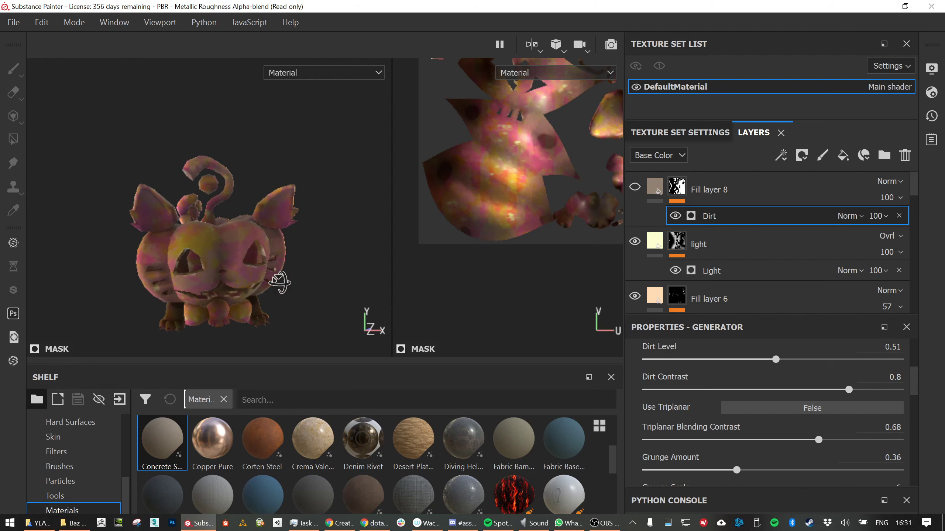
scroll(763, 261, down, 2)
scroll(769, 268, up, 2)
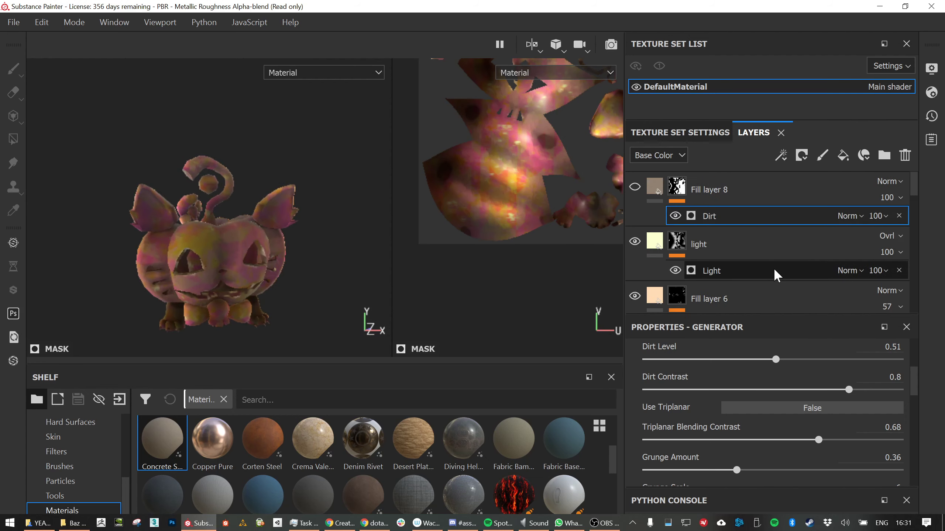
Add a new fill layer directly above the light layer
click(741, 234)
right_click(741, 234)
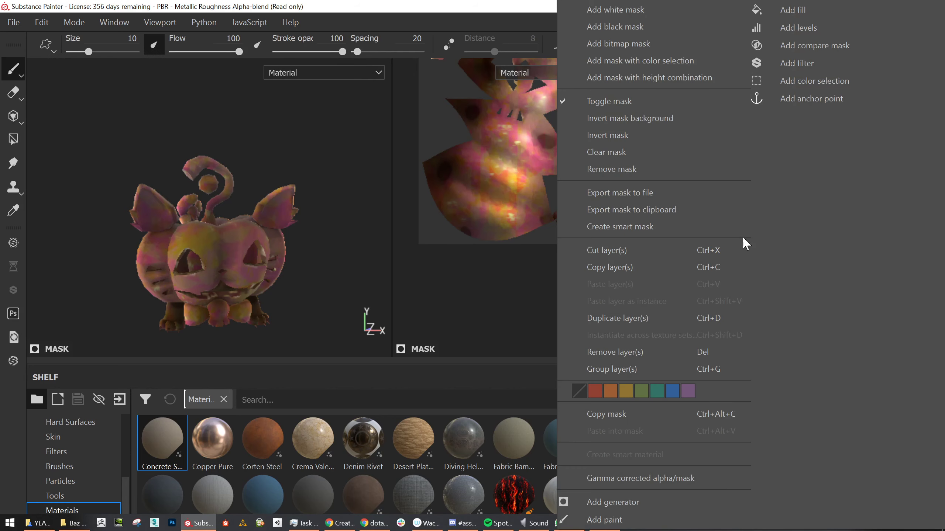
click(467, 288)
click(805, 153)
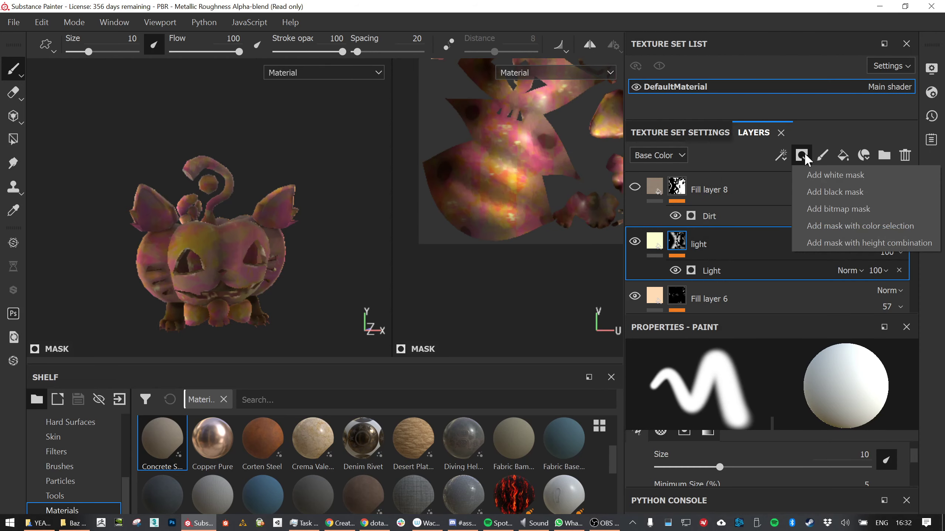
click(845, 154)
click(844, 153)
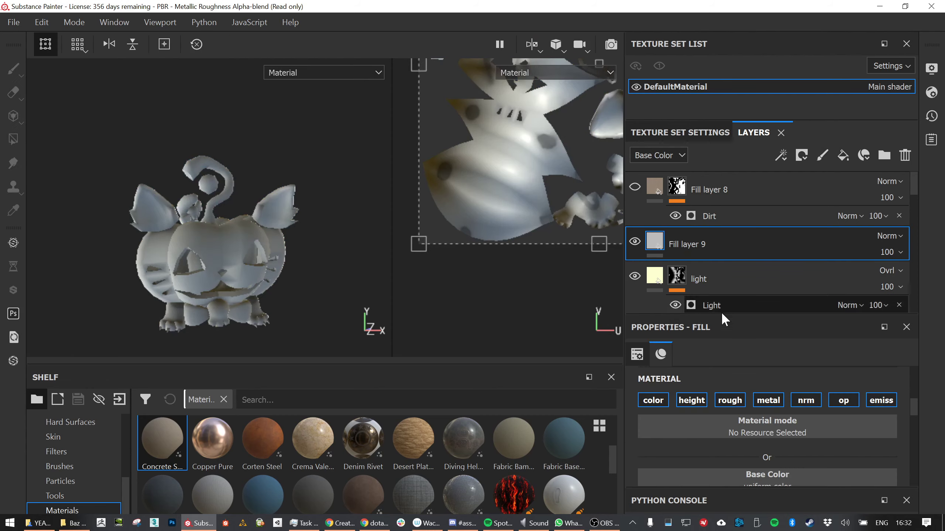
Disable the color, height, rough, metal, nrm and op channels on the new fill layer, leaving only emissive
click(664, 398)
click(691, 399)
click(732, 399)
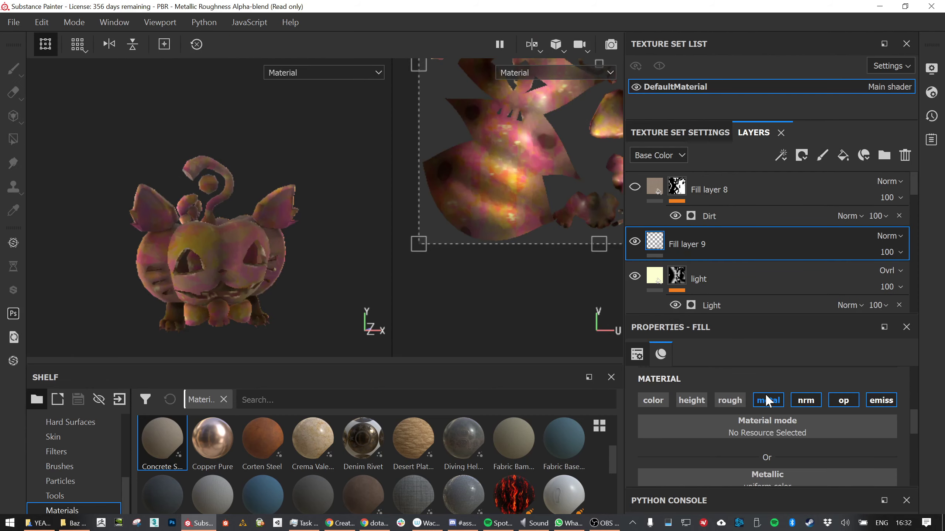
click(766, 396)
click(805, 400)
click(845, 399)
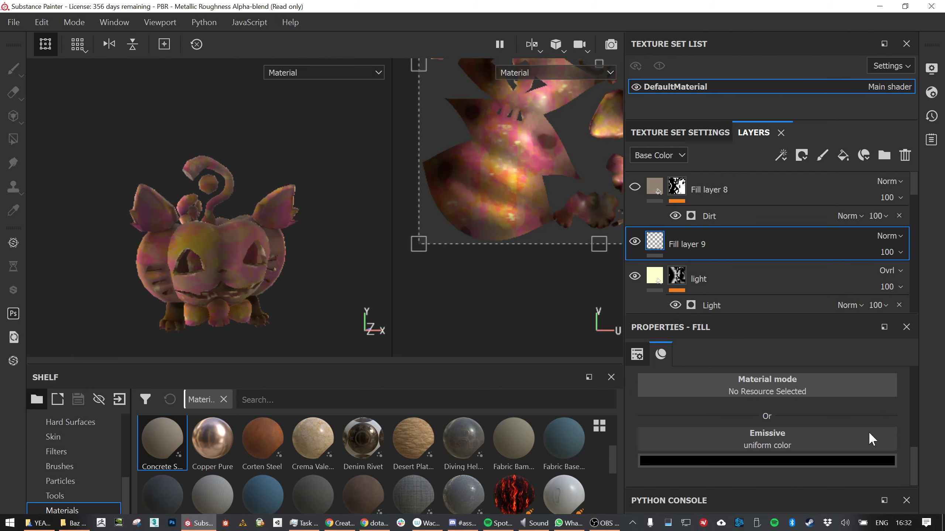
Set the fill layer's emissive color to a pale orange with H 0.078, S 0.642 and V 0.946
click(775, 461)
click(840, 332)
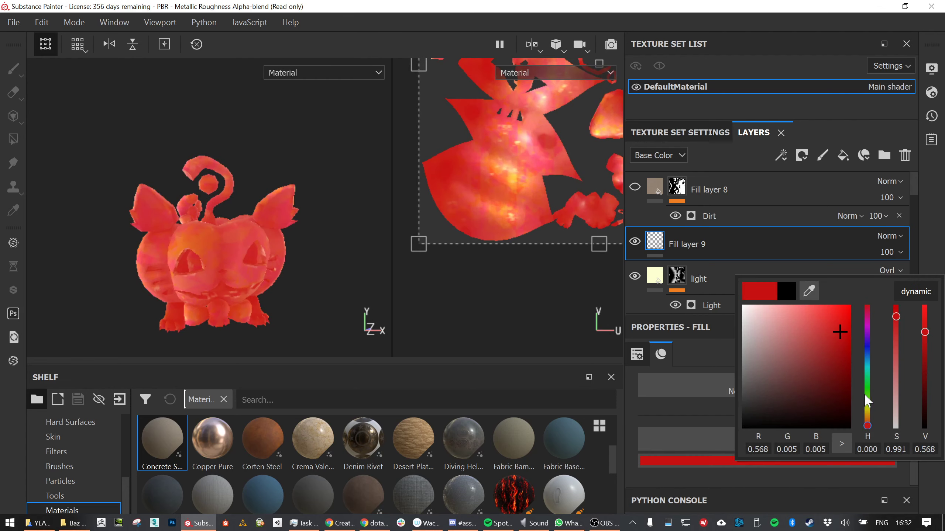
drag(867, 426, 868, 409)
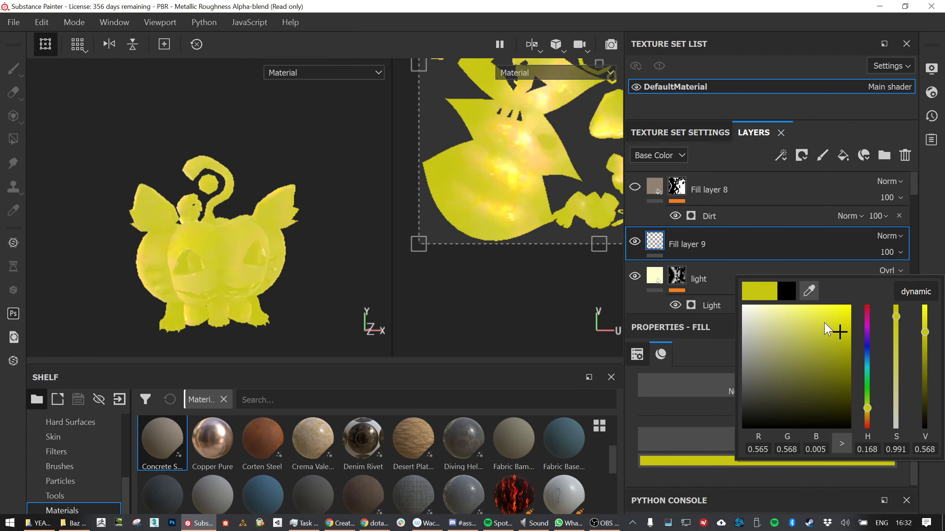
drag(825, 330, 782, 309)
drag(868, 409, 869, 419)
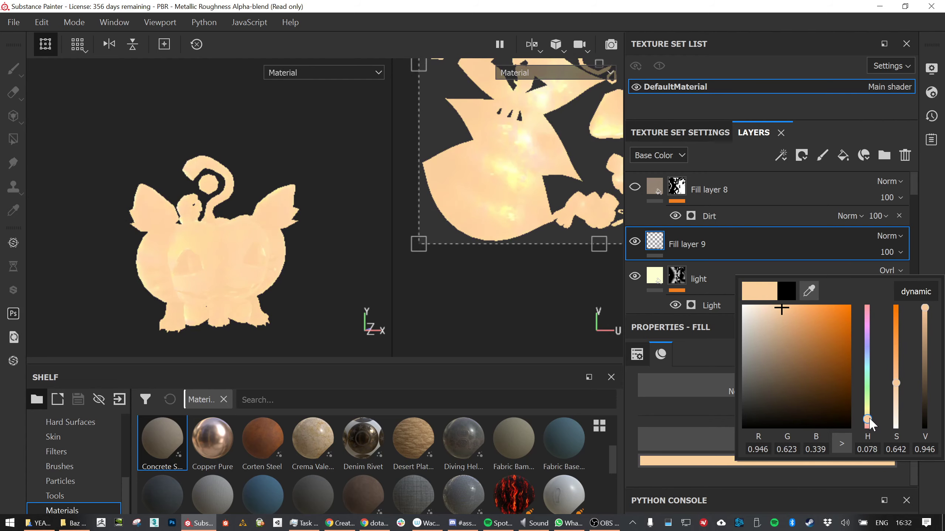
Add a black mask to the emissive fill layer and activate the Polygon Fill tool
right_click(691, 245)
click(619, 24)
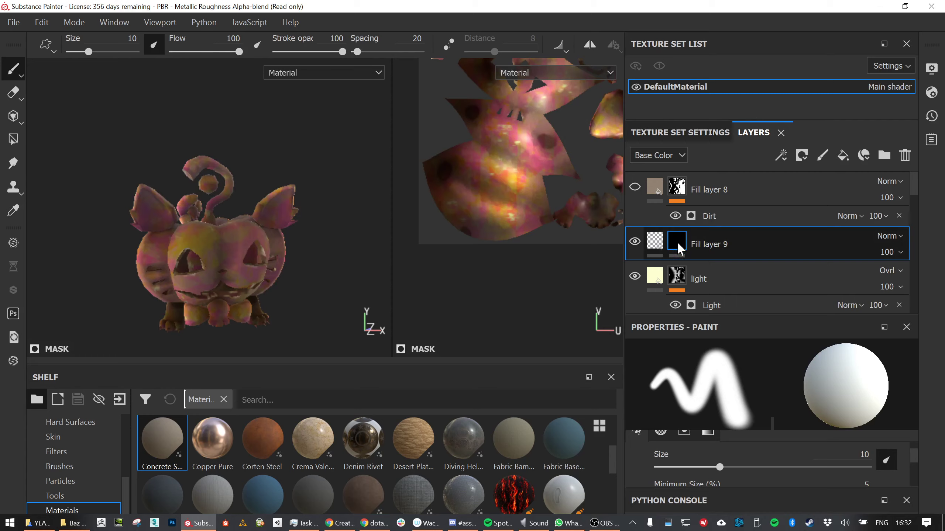
click(14, 118)
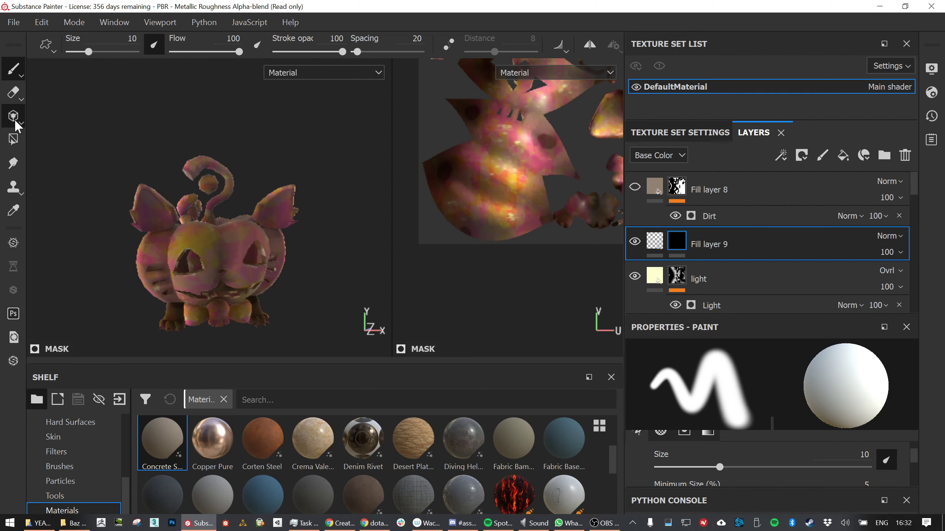
Fill the inner ears, the tail ball and the surface behind the eyes into Fill layer 9's mask, using UV chunk fill mode
click(12, 138)
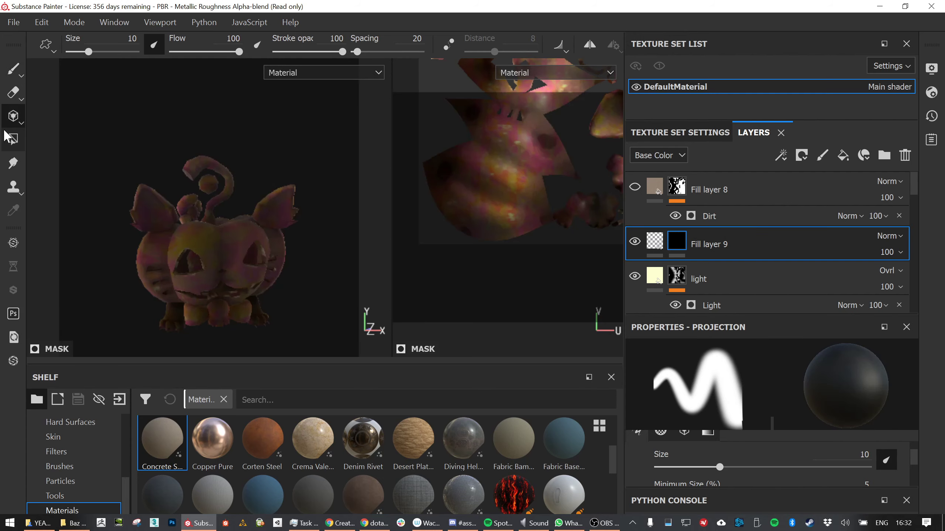
click(755, 355)
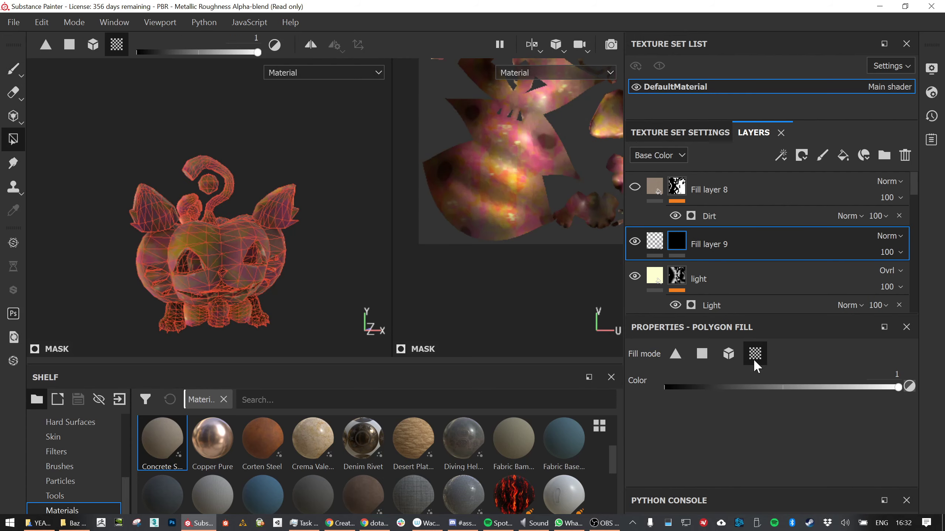
alt+drag(196, 270, 196, 263)
click(196, 263)
click(265, 222)
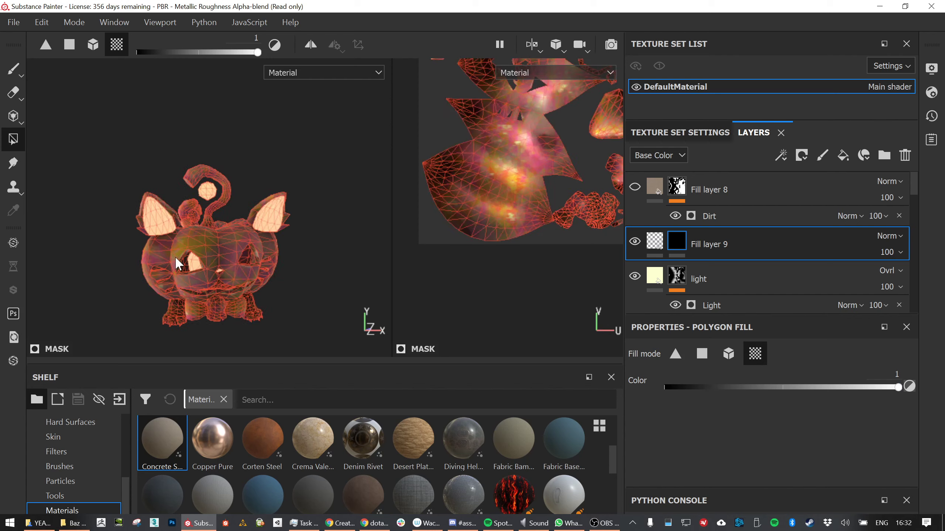
click(14, 68)
mouse_move(217, 218)
alt+mouse_down()
mouse_move(244, 217)
mouse_move(191, 217)
mouse_move(234, 237)
mouse_move(281, 240)
mouse_move(242, 238)
alt+mouse_up()
scroll(223, 238, up, 5)
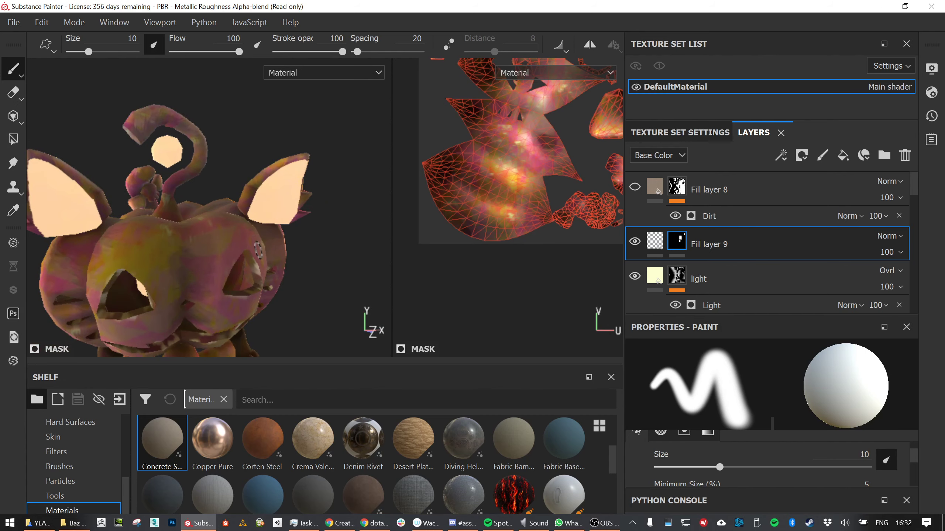
Add a Blur Slope filter to the mask of Fill layer 9
right_click(680, 240)
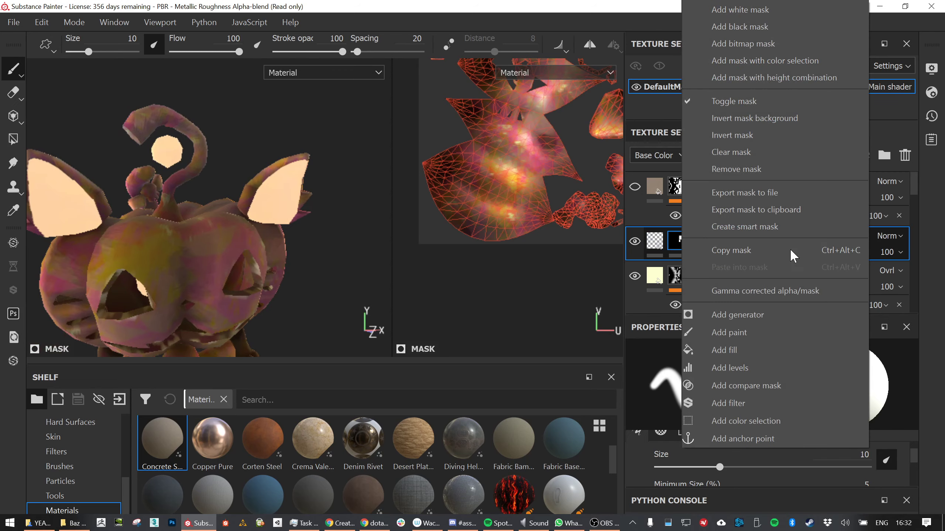
click(740, 398)
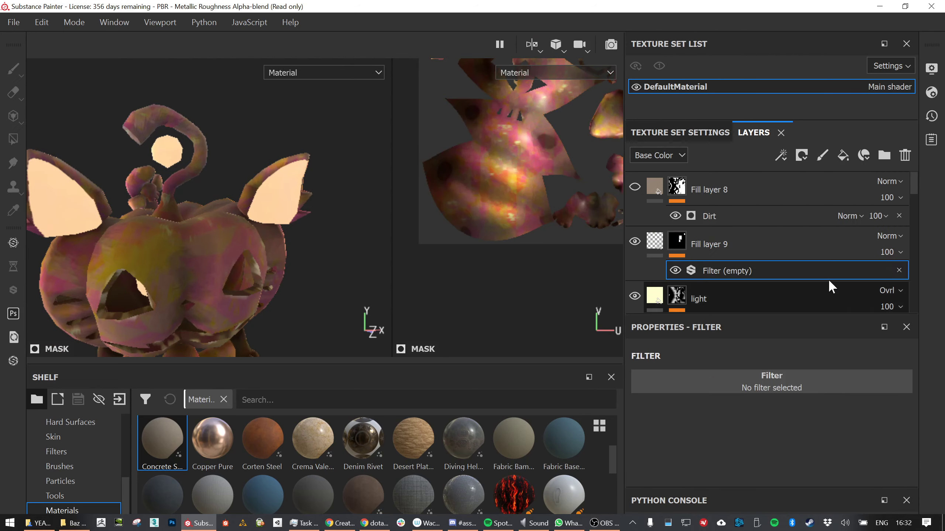
click(778, 381)
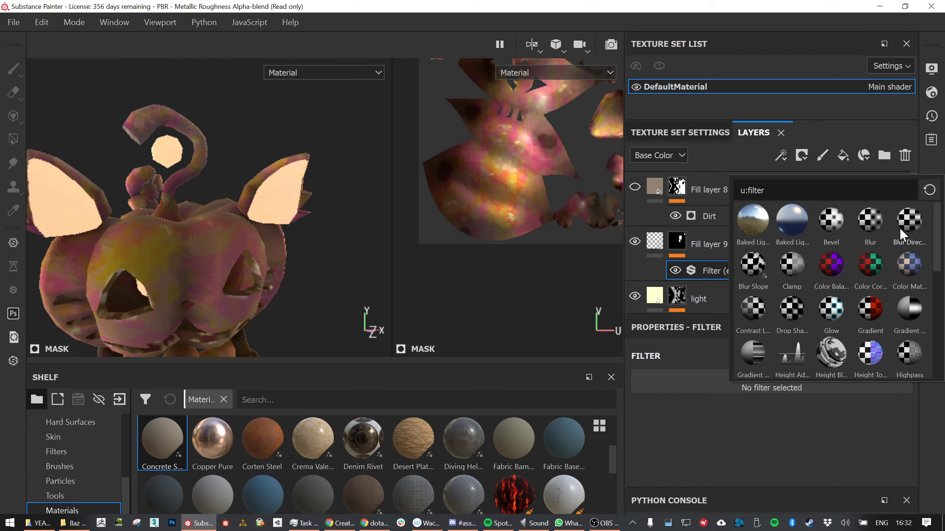
click(756, 269)
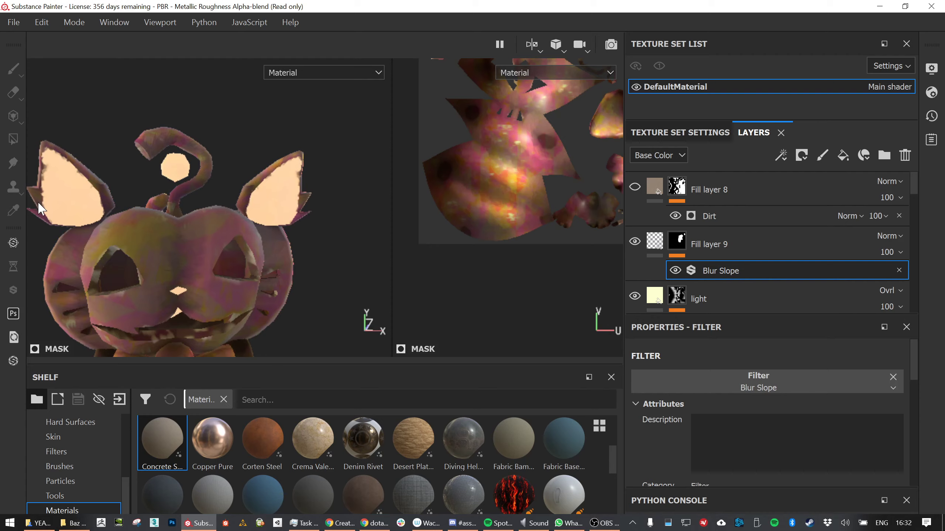
Set the Blur Slope filter's intensity to 3.27 on Fill layer 9's mask
alt+drag(154, 194, 534, 281)
scroll(804, 371, down, 2)
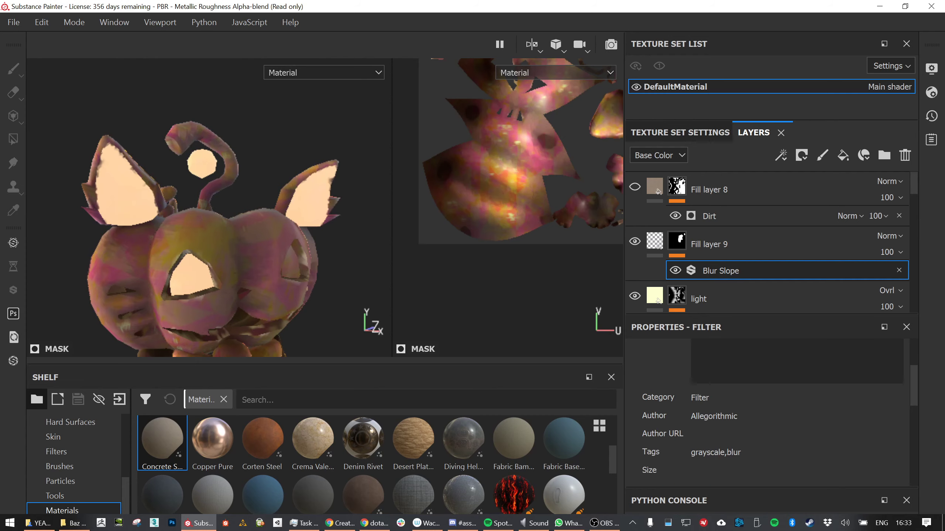
scroll(770, 421, down, 6)
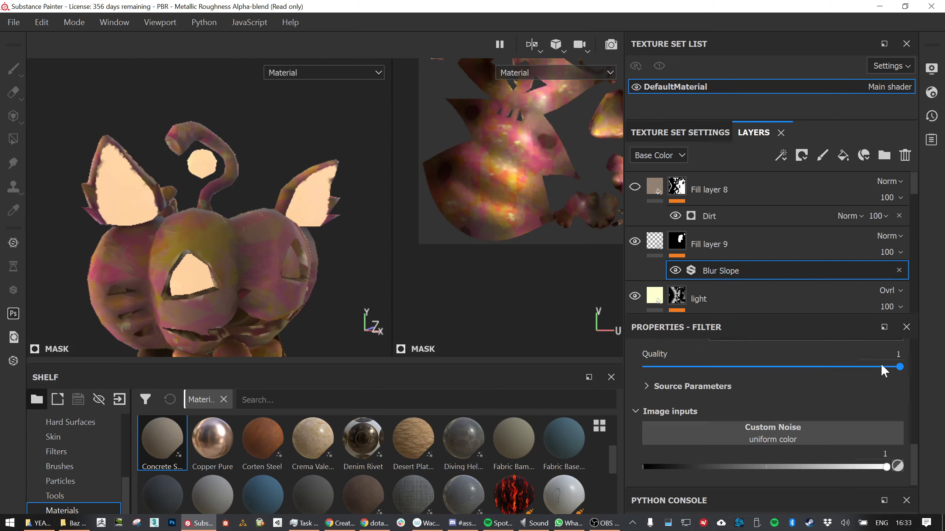
scroll(838, 411, up, 3)
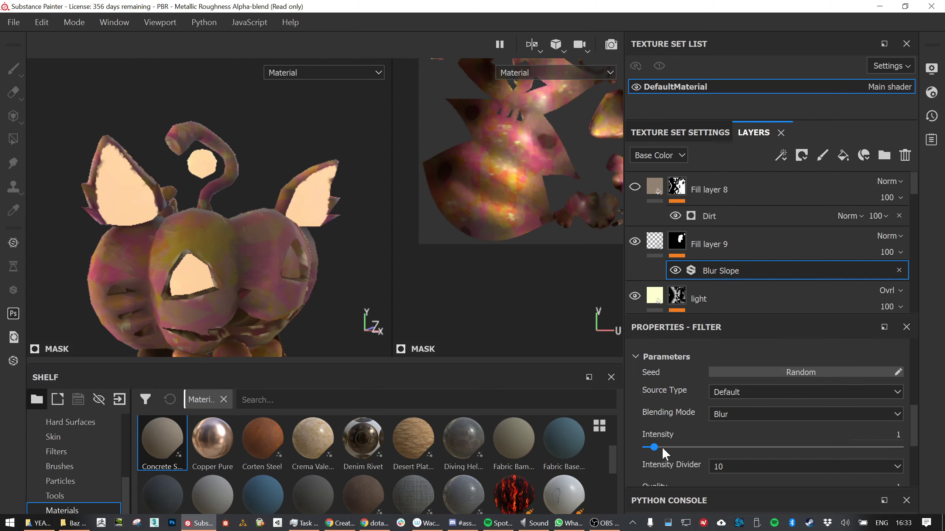
mouse_move(656, 449)
mouse_down()
mouse_move(692, 450)
mouse_move(640, 448)
mouse_move(670, 447)
mouse_up()
alt+drag(260, 250, 228, 244)
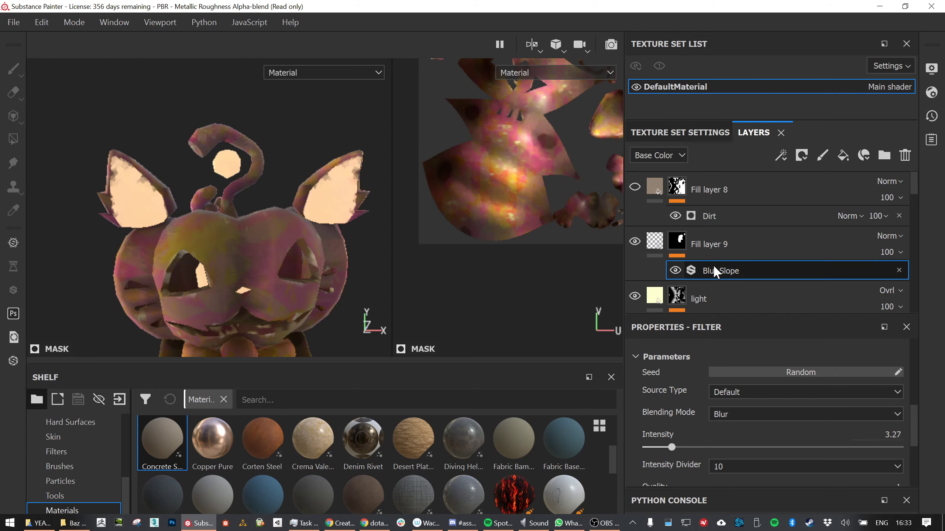
Add a Blur Directional filter to Fill layer 9's mask with angle 46 and intensity 0.51
right_click(715, 241)
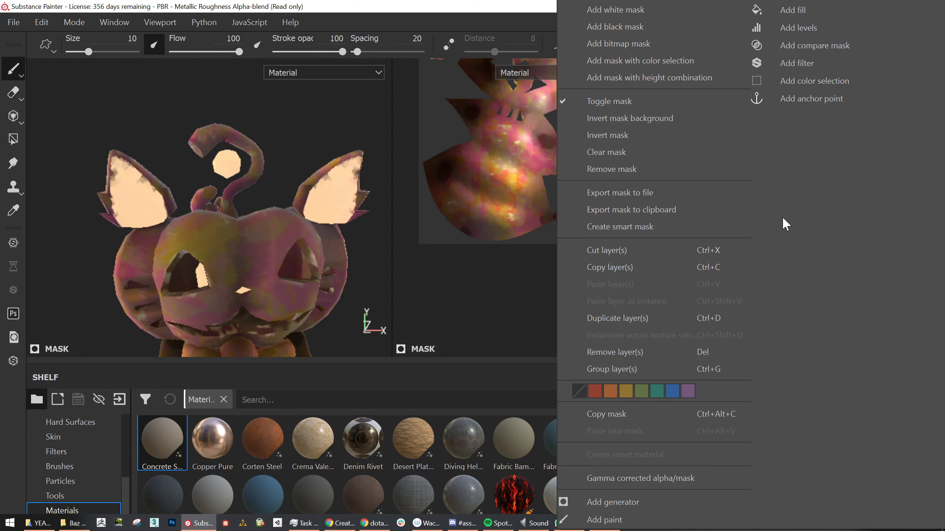
click(783, 62)
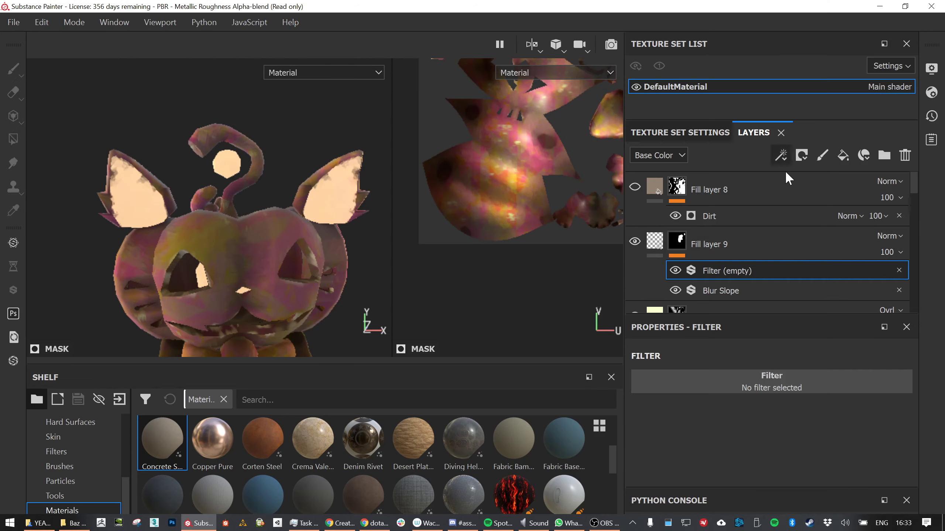
click(789, 384)
click(909, 222)
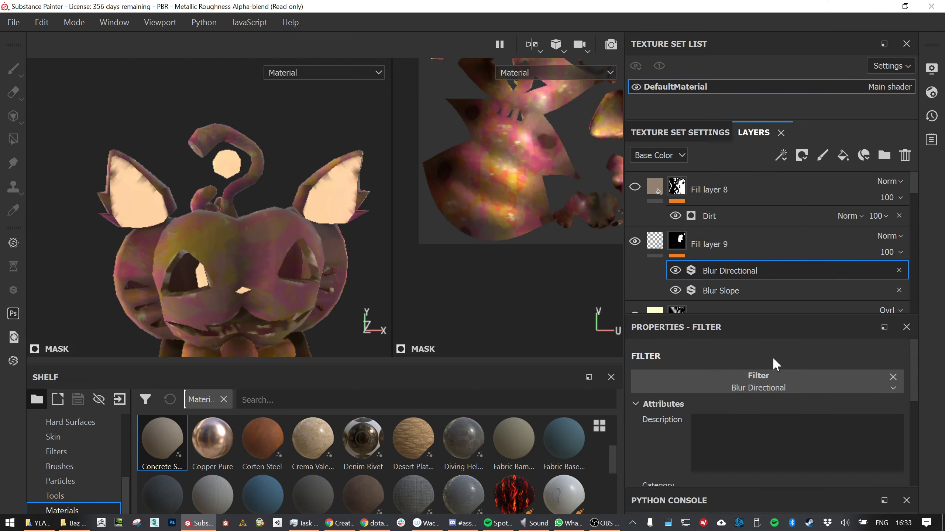
scroll(758, 415, down, 5)
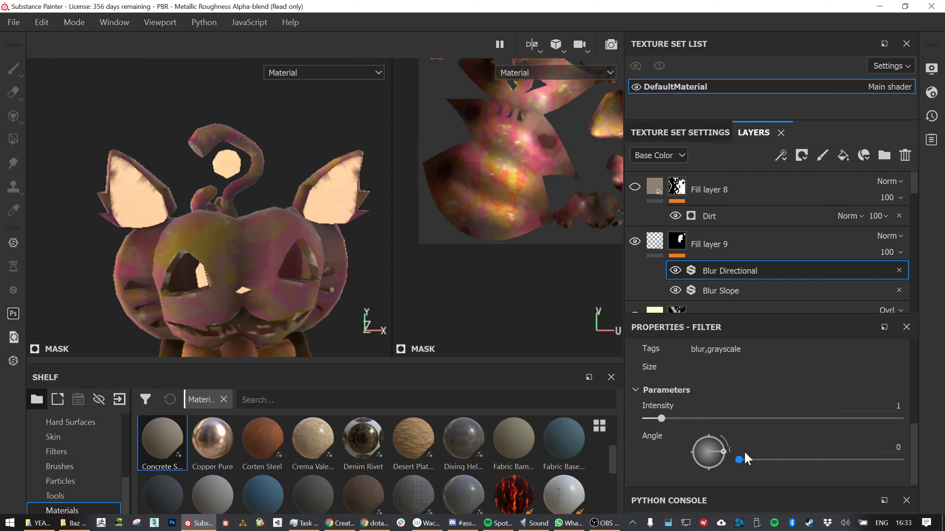
drag(723, 450, 720, 440)
drag(663, 416, 628, 419)
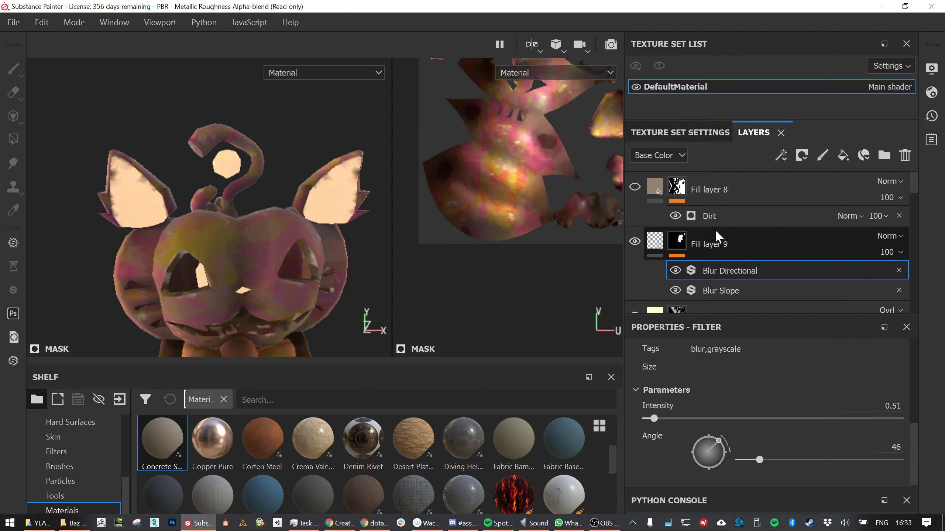
Add a Sharpen filter above the blurs on Fill layer 9's mask and set its sharpen intensity to 0.85
right_click(734, 246)
click(799, 61)
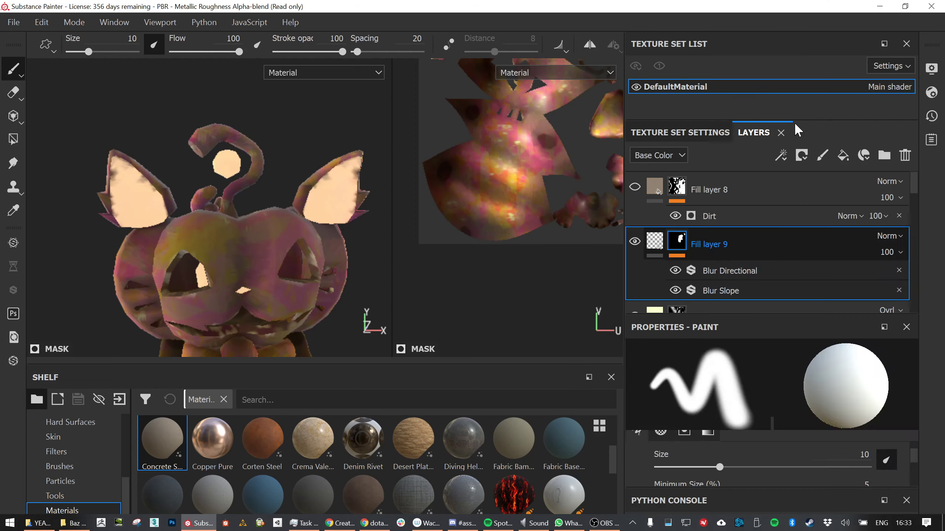
click(768, 382)
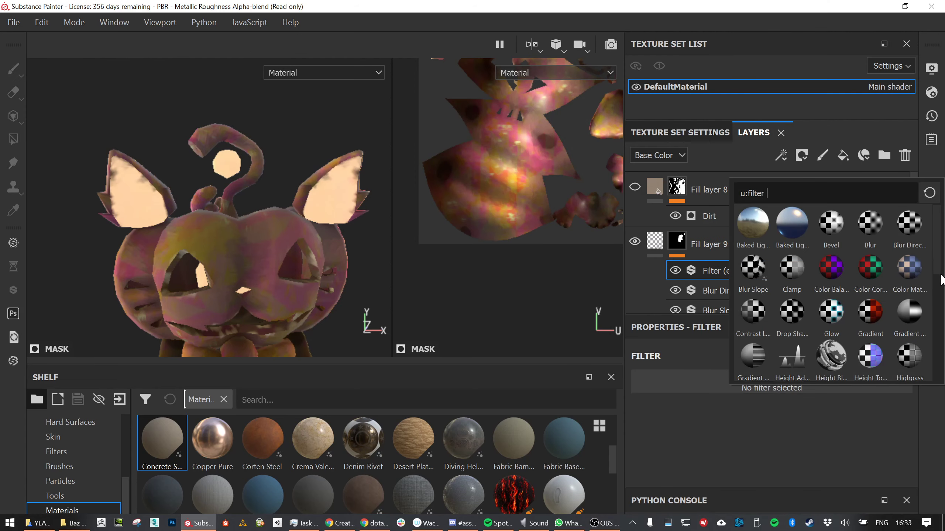
drag(941, 279, 936, 372)
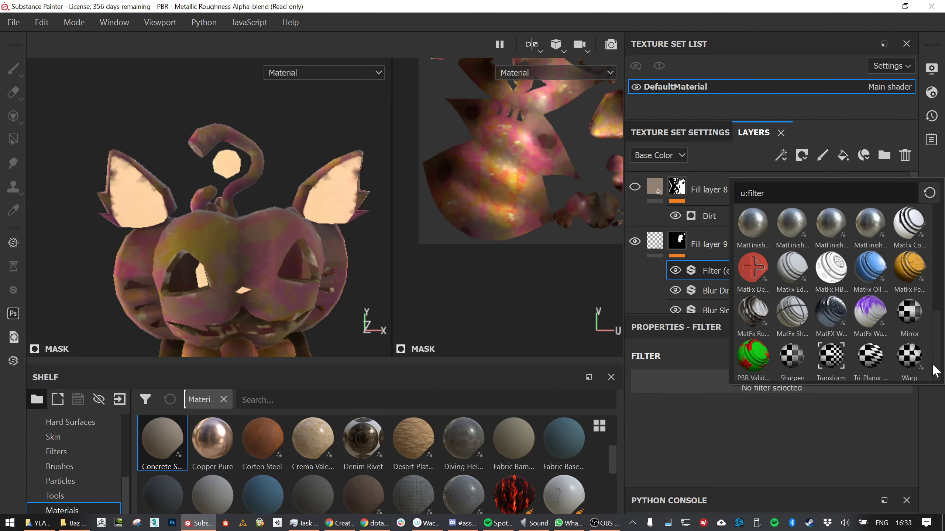
click(781, 350)
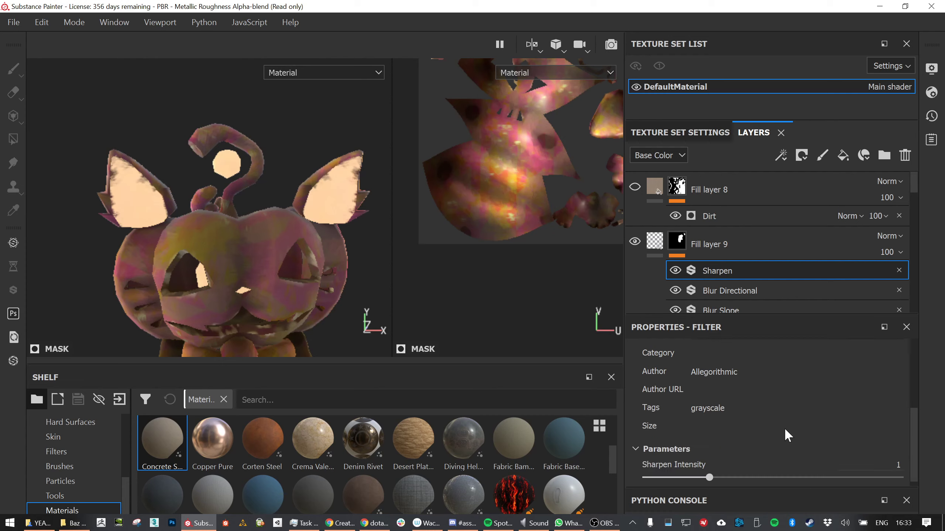
drag(708, 469, 750, 470)
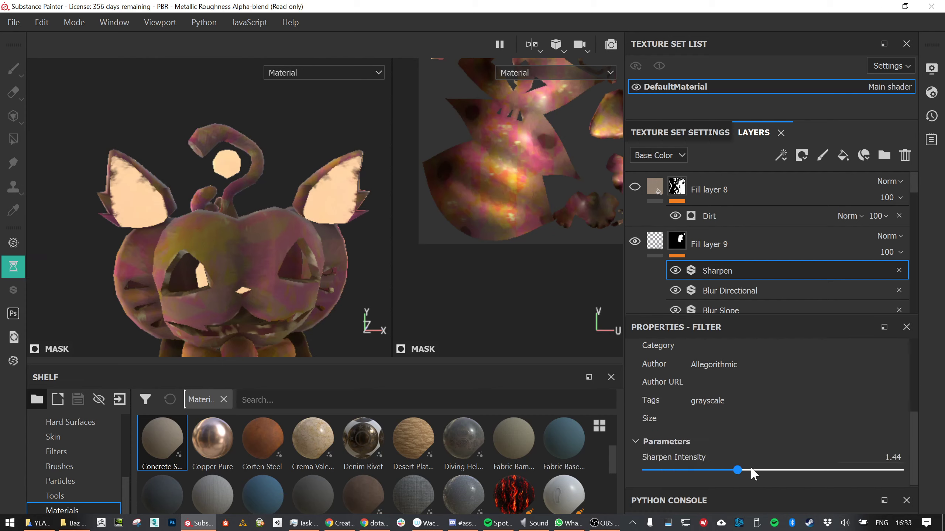
drag(811, 476, 698, 469)
alt+drag(316, 275, 268, 220)
Examine the lower fill layers and their mask effects, from Fill layer 6 down to Fill layer 1
scroll(745, 226, down, 8)
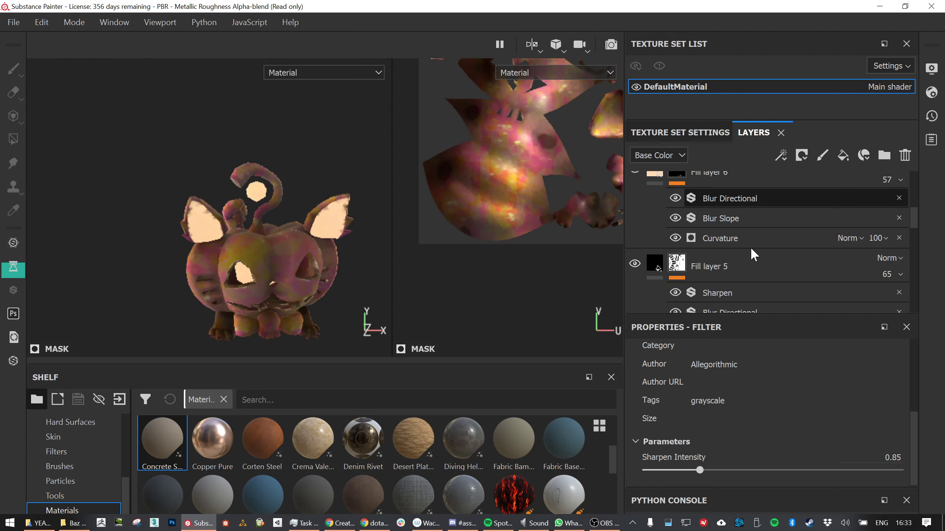
scroll(753, 257, down, 10)
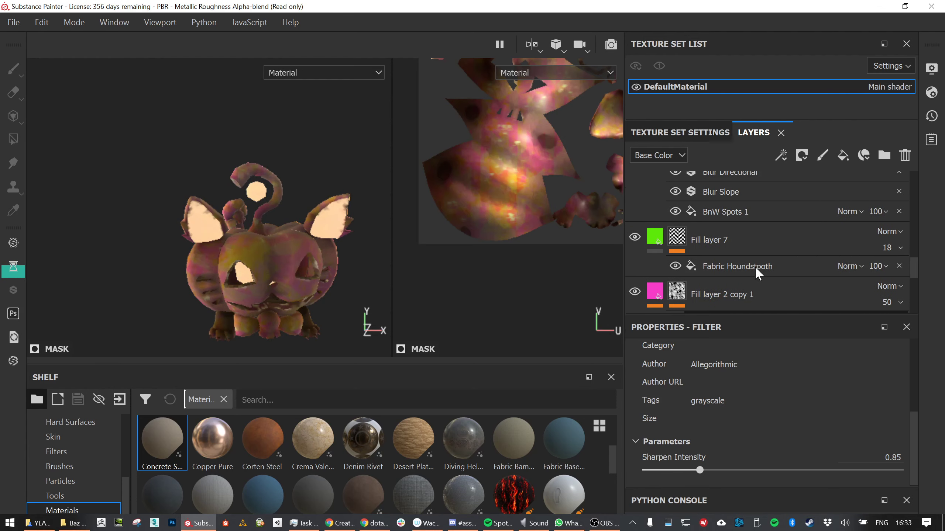
scroll(782, 226, down, 2)
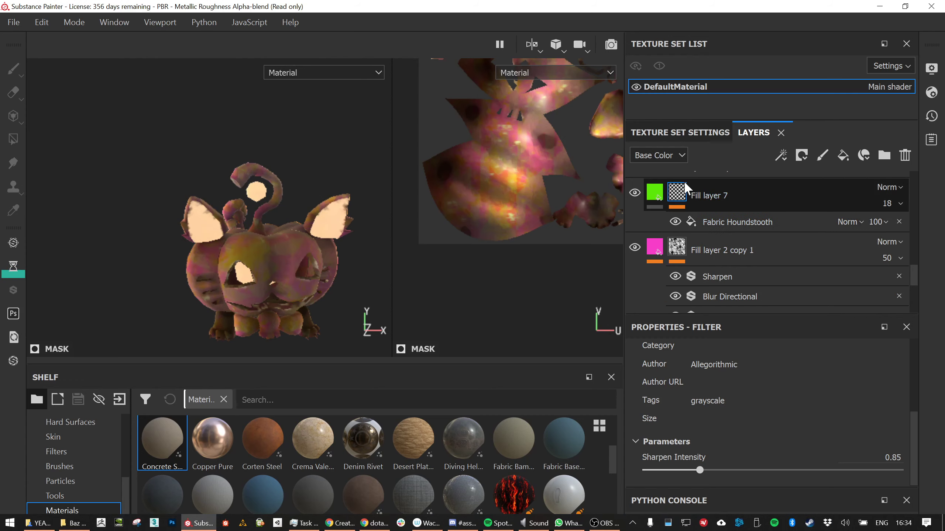
click(656, 196)
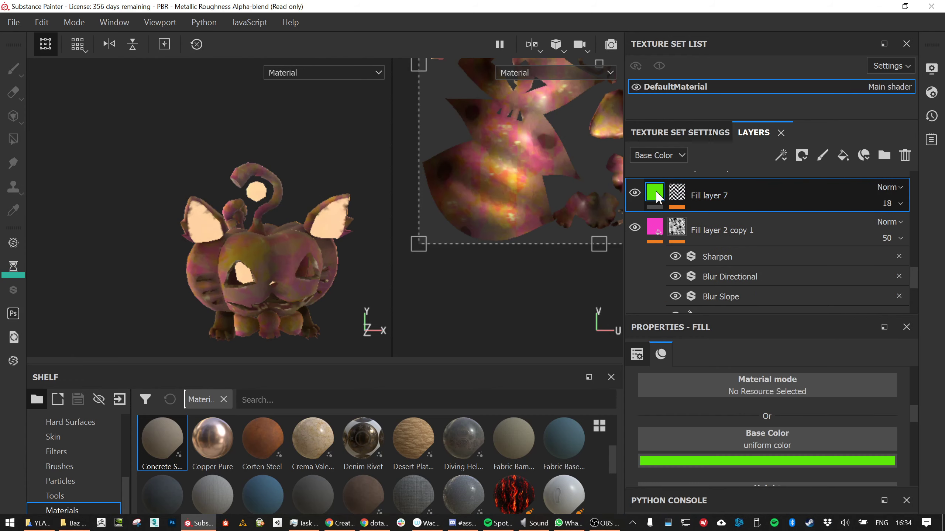
right_click(656, 197)
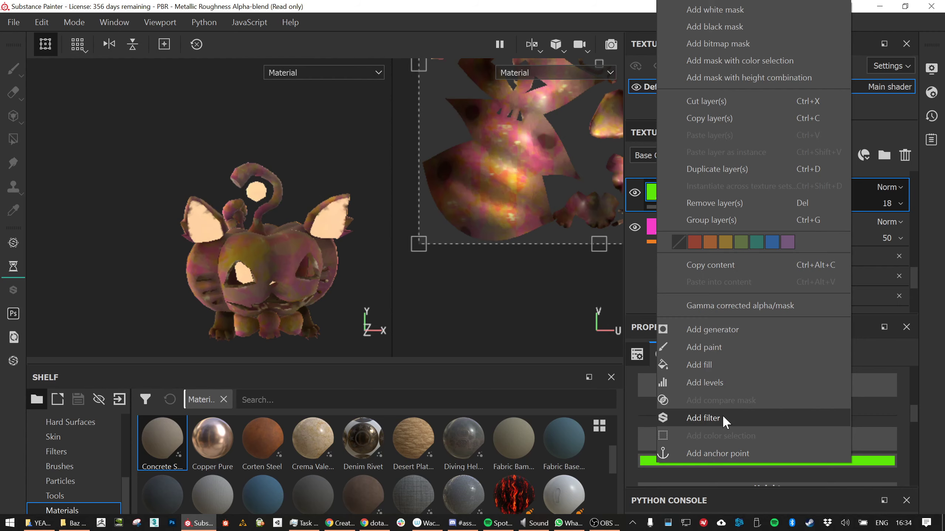
click(545, 283)
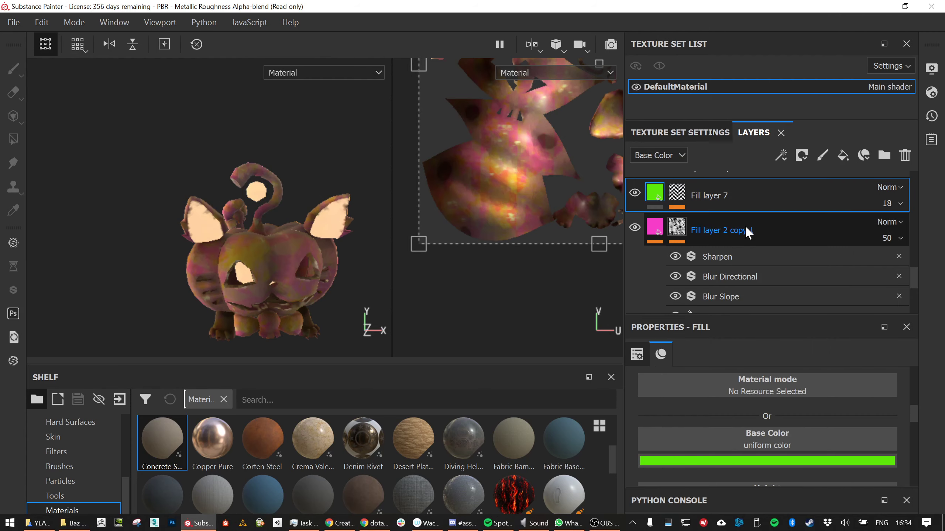
scroll(727, 227, up, 1)
scroll(742, 270, down, 2)
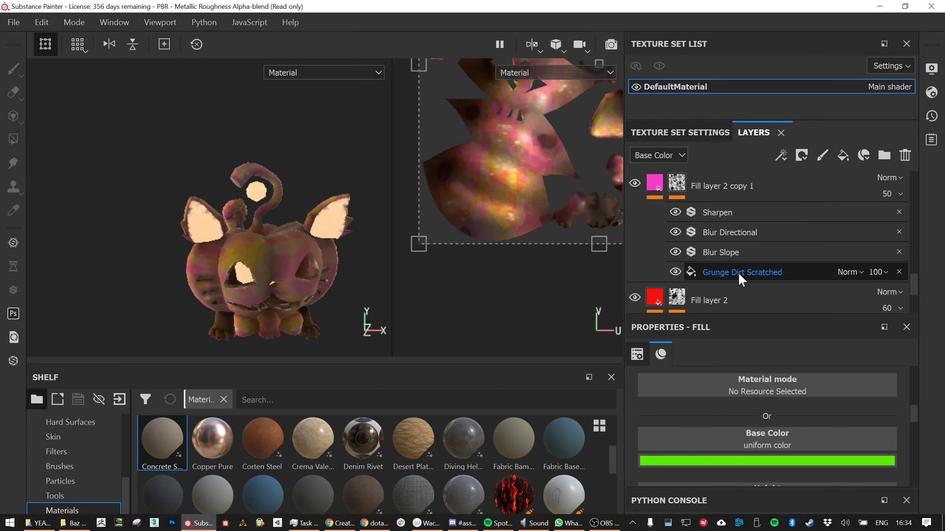
click(634, 183)
scroll(674, 269, down, 1)
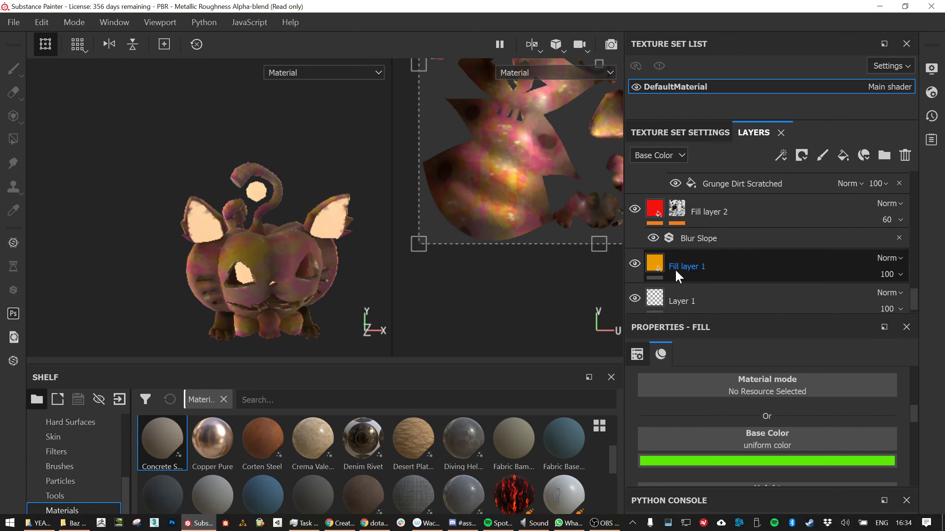
scroll(675, 268, up, 2)
scroll(676, 270, down, 3)
scroll(662, 261, up, 1)
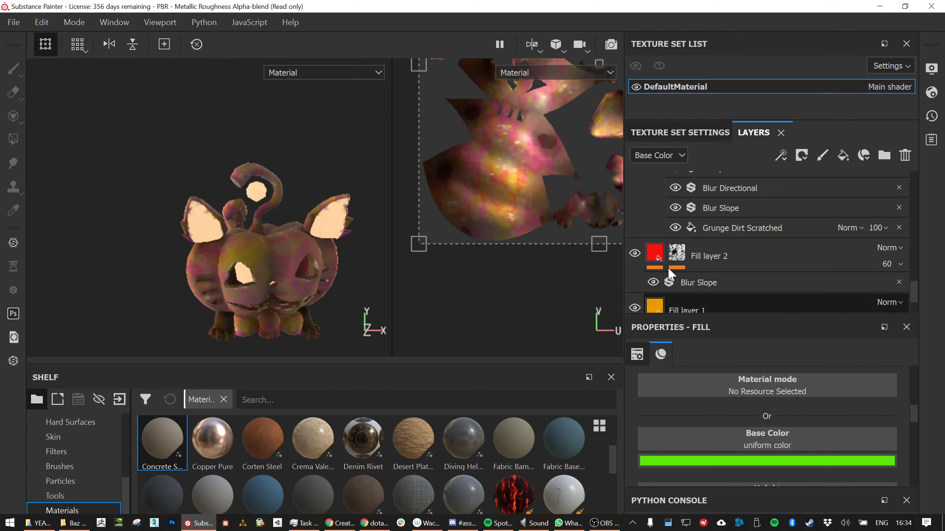
scroll(656, 249, up, 2)
Select the mask of Fill layer 2 copy 1 and hide the green houndstooth Fill layer 7
click(743, 233)
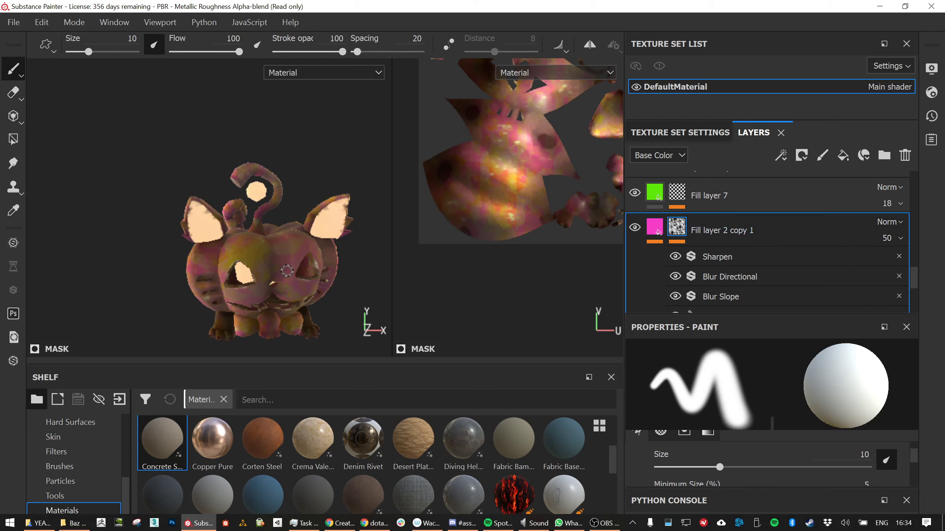
click(635, 193)
scroll(303, 280, up, 4)
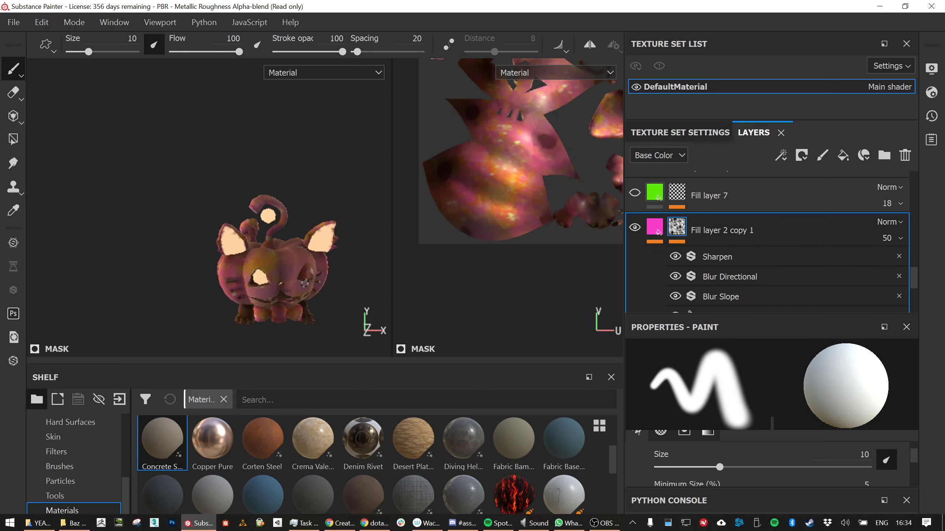
alt+drag(298, 278, 308, 277)
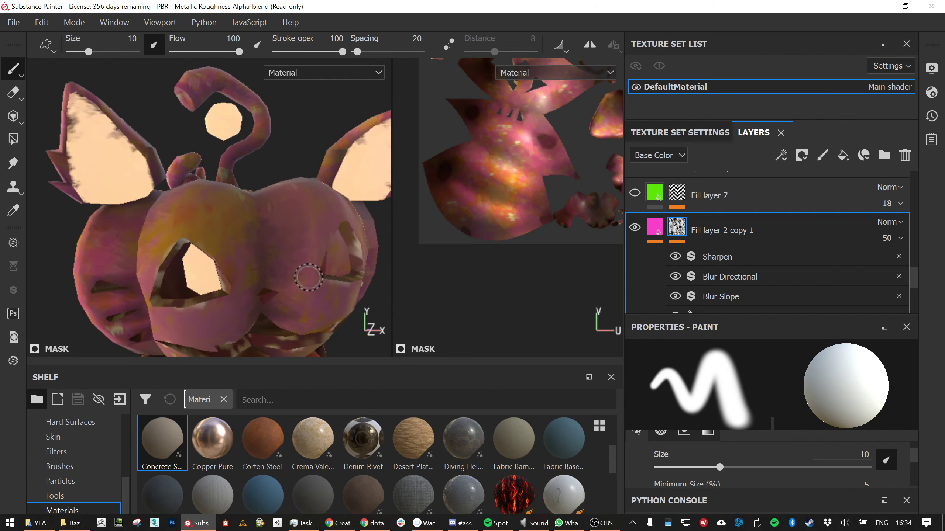
Duplicate Fill layer 2 copy 1 and add an HSL Perceptive filter to the duplicate's fill content
right_click(741, 229)
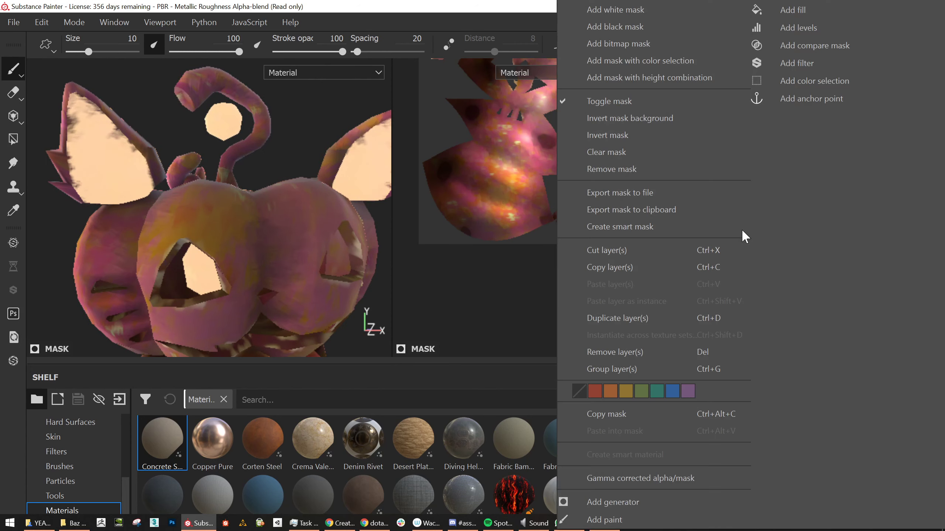
click(644, 320)
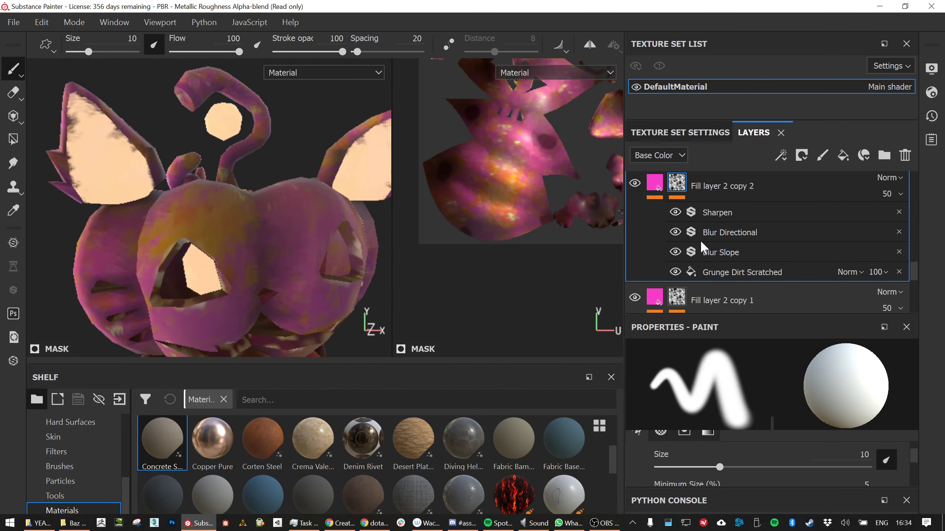
click(657, 186)
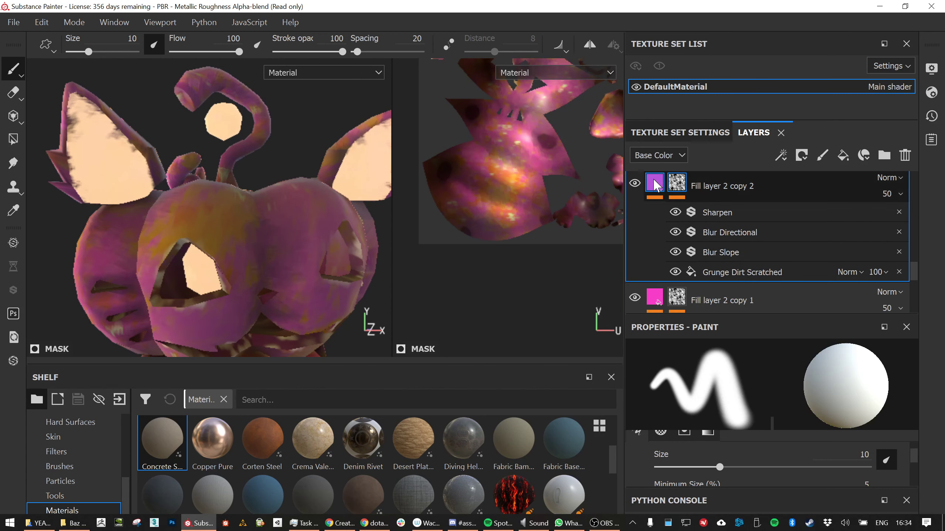
right_click(655, 182)
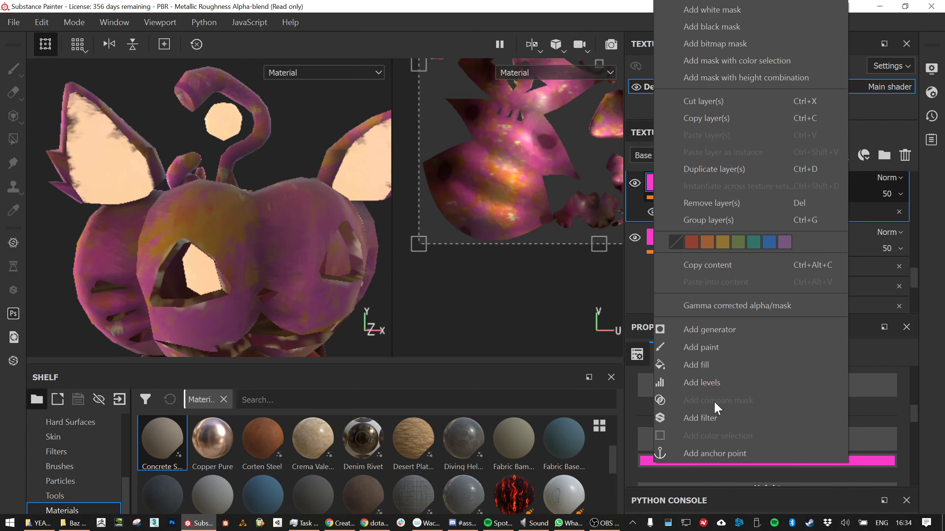
click(720, 421)
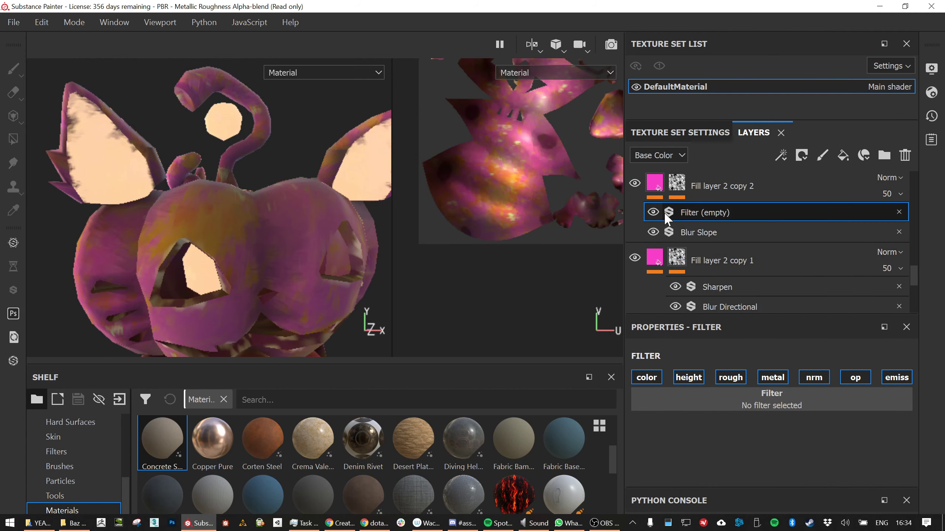
click(764, 410)
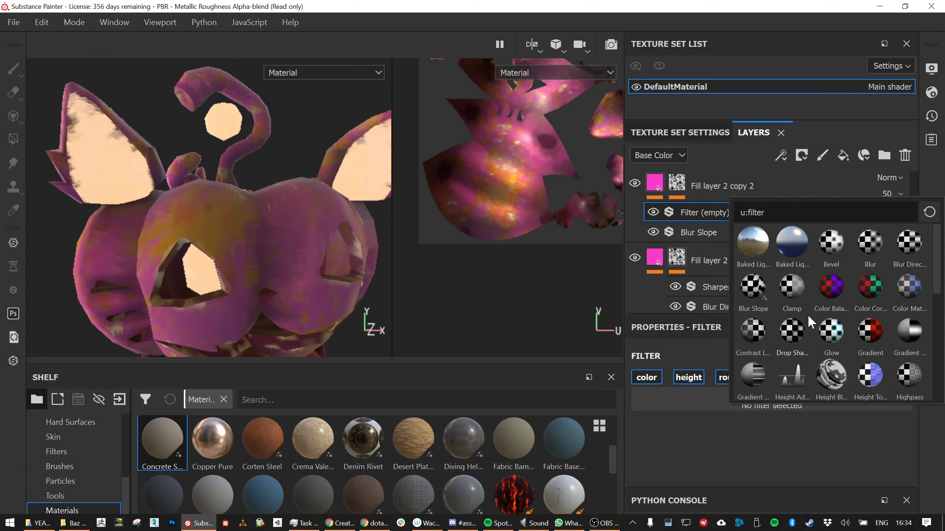
click(836, 291)
click(837, 292)
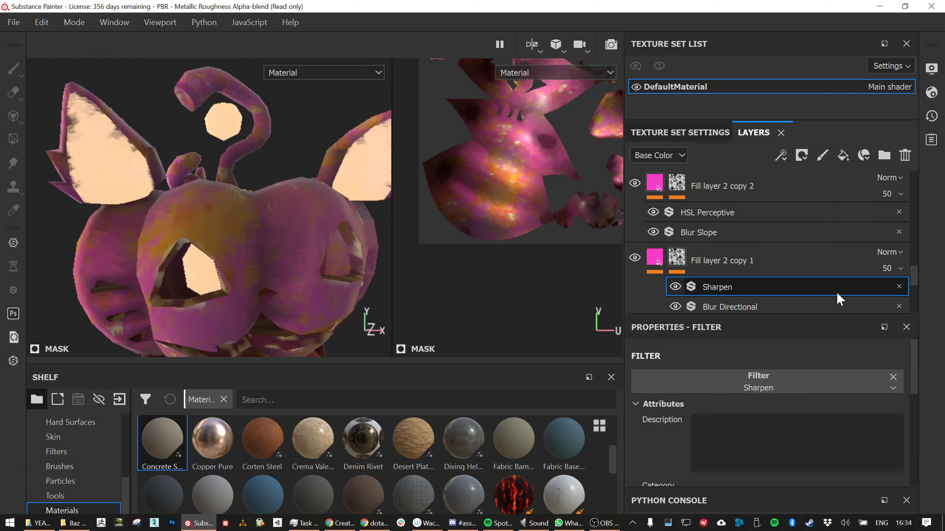
Add an HSL Perceptive filter to the fill content of Fill layer 2 copy 1, above its Blur Slope
scroll(702, 428, down, 4)
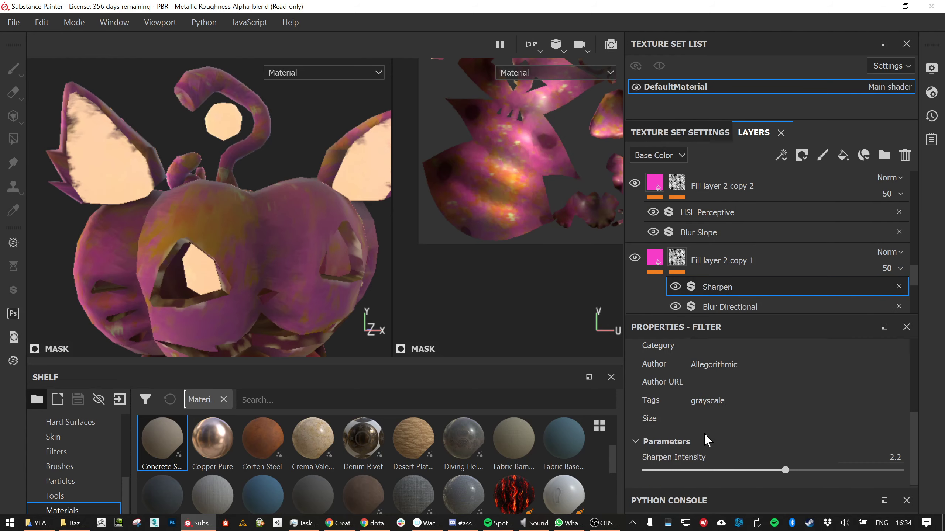
scroll(761, 444, up, 5)
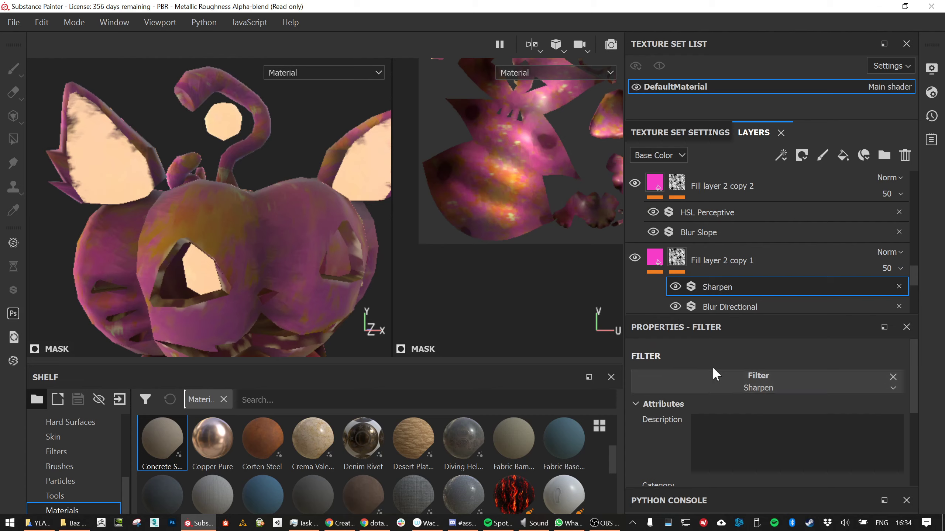
scroll(728, 273, down, 1)
scroll(730, 275, down, 1)
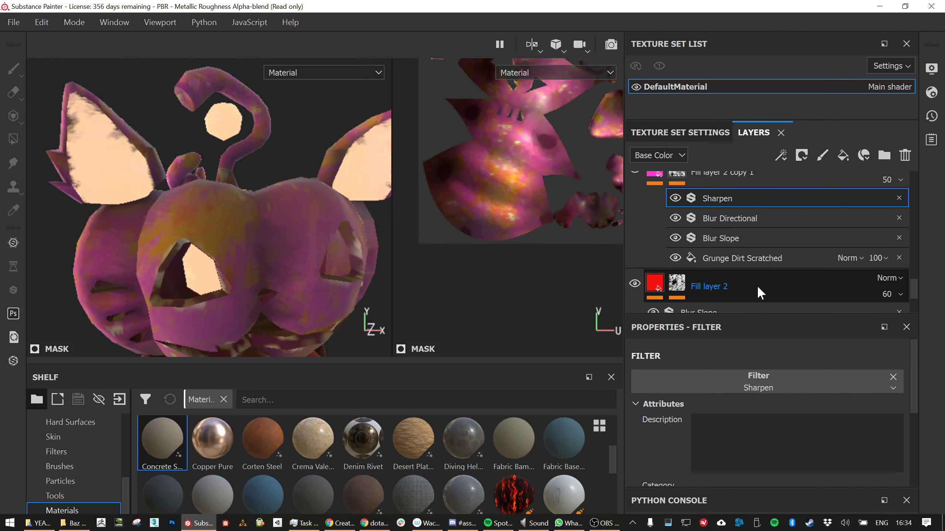
scroll(757, 290, up, 1)
click(656, 220)
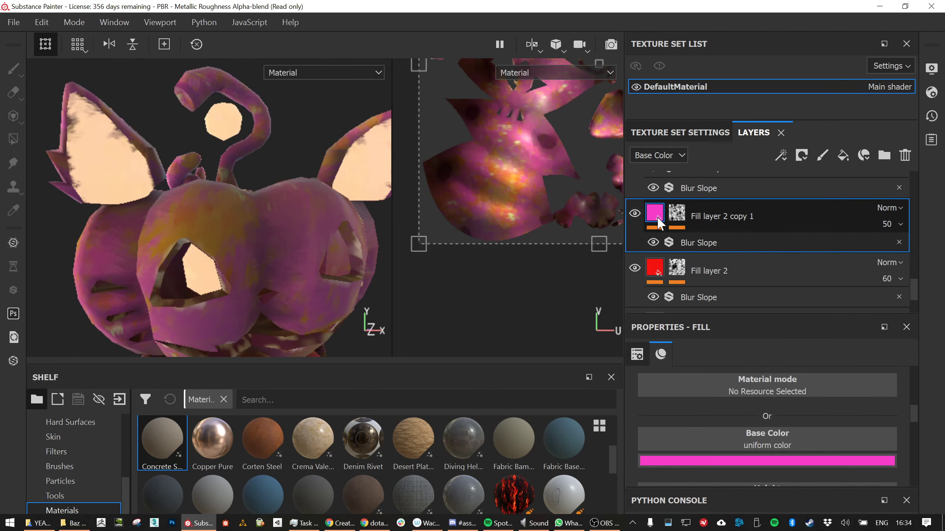
right_click(652, 211)
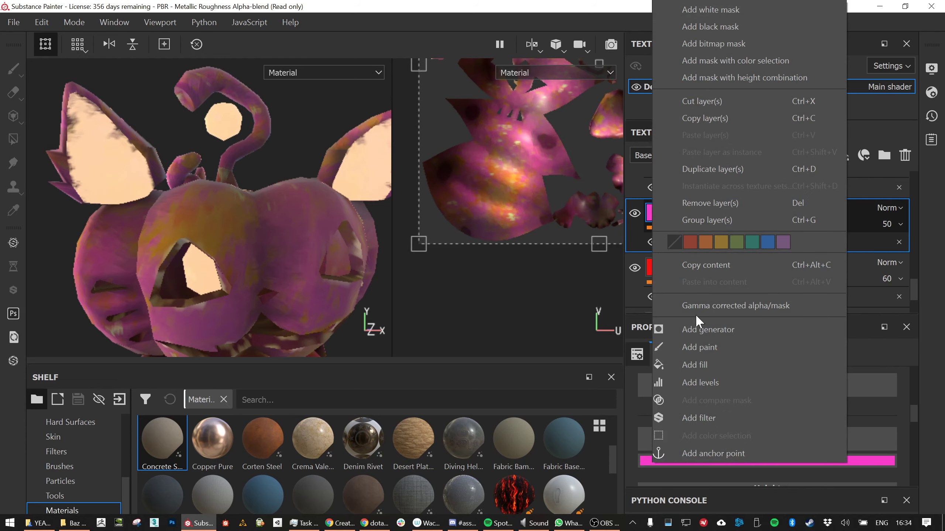
click(701, 420)
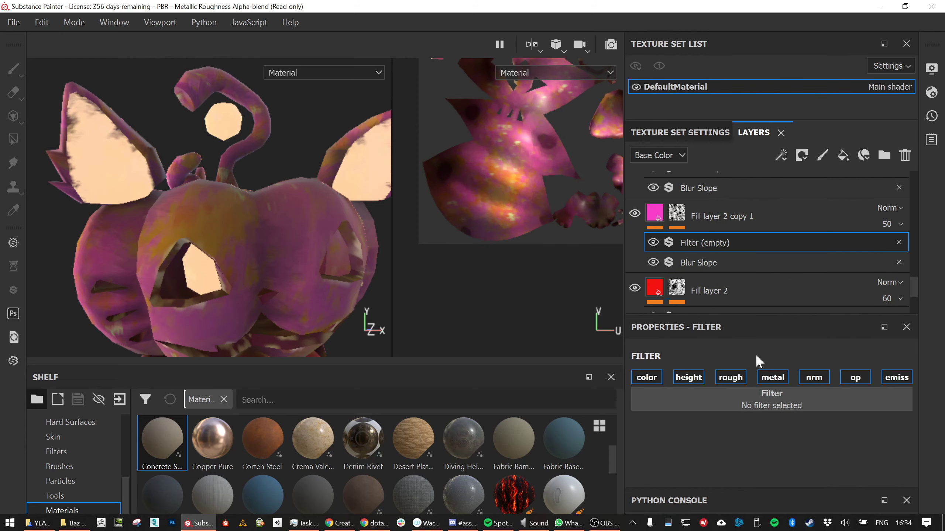
click(742, 397)
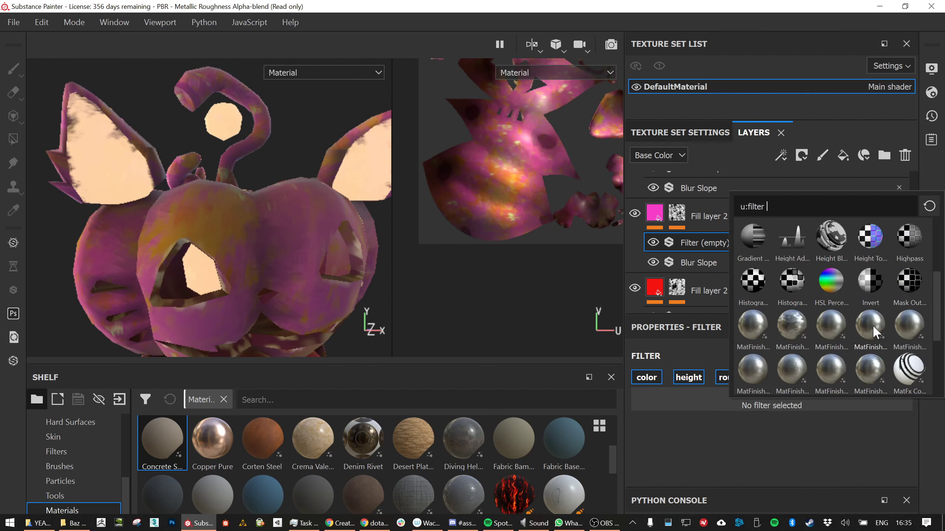
click(831, 281)
click(829, 281)
Set the hue of Fill layer 2 copy 1's HSL Perceptive filter to 0.38
click(701, 246)
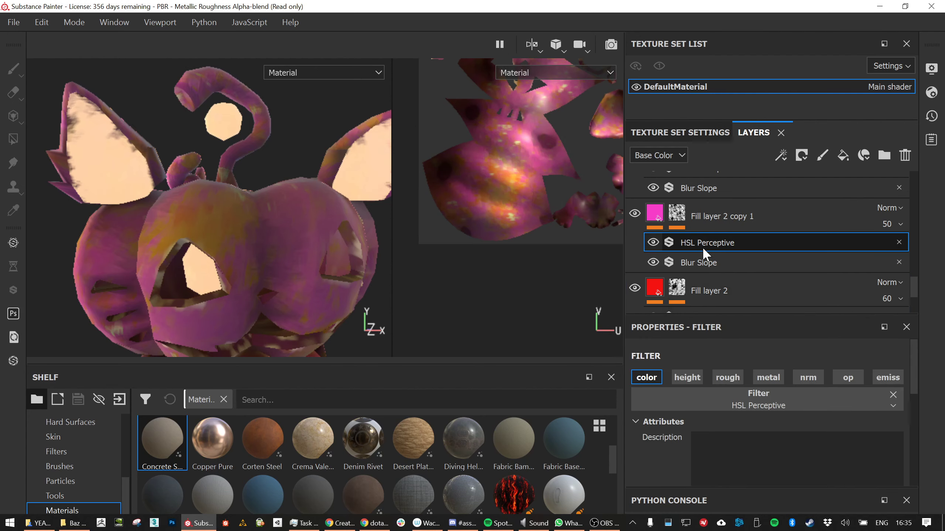
scroll(716, 413, down, 5)
scroll(718, 417, down, 1)
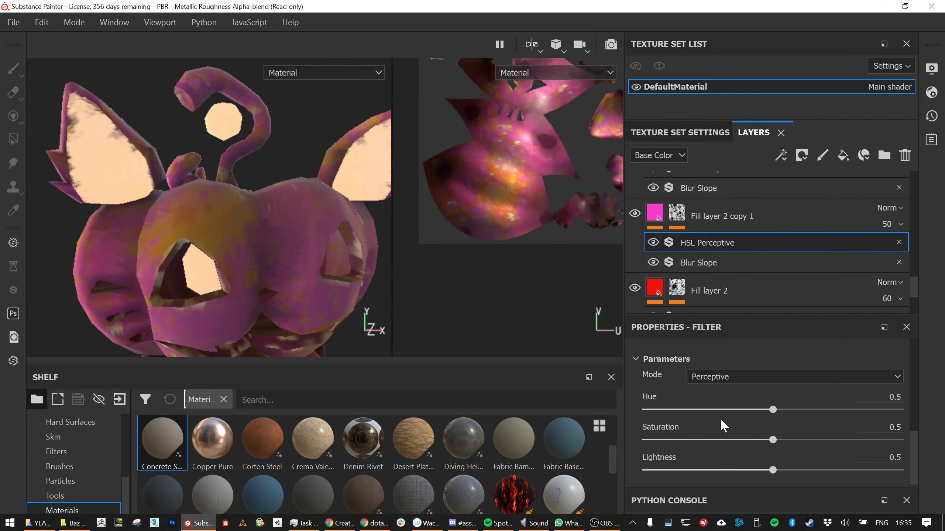
drag(773, 410, 740, 398)
Add a Levels effect to the mask of Fill layer 2 copy 1, above its Sharpen filter
click(677, 213)
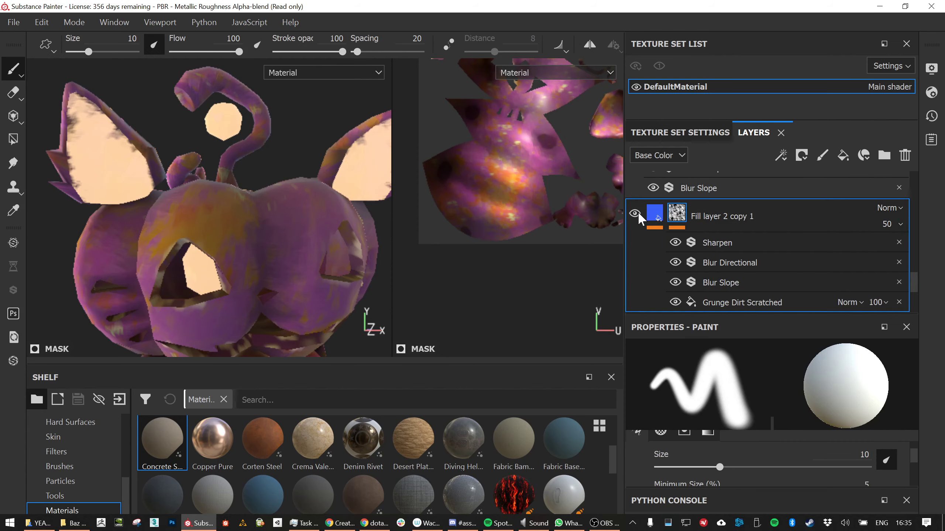
scroll(636, 223, down, 2)
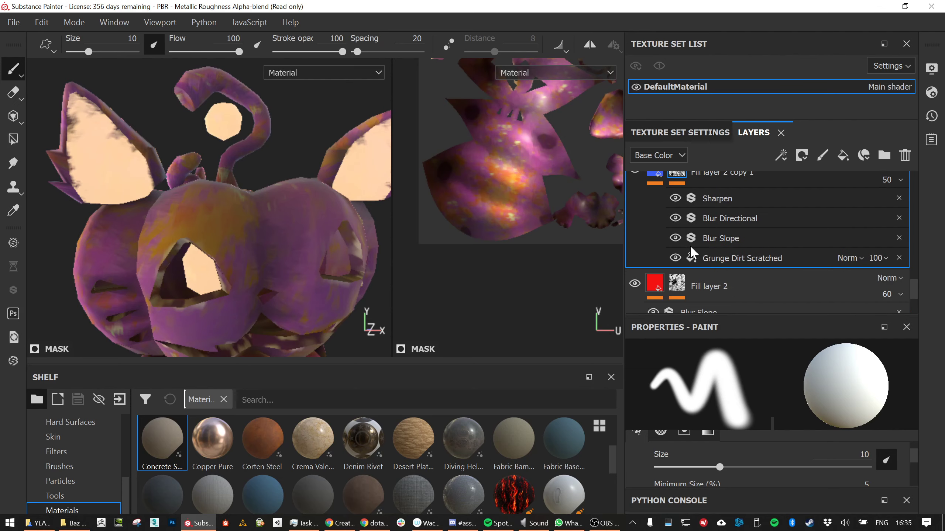
scroll(656, 260, up, 2)
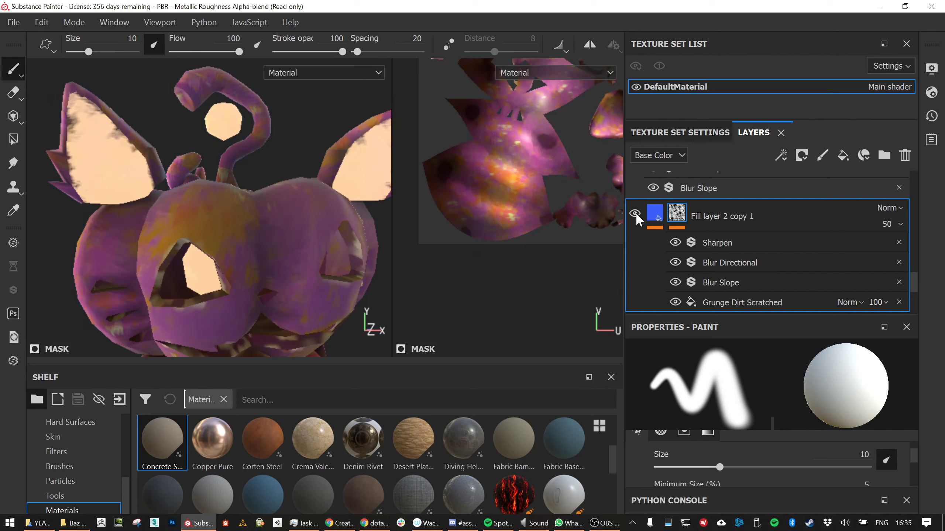
mouse_move(676, 217)
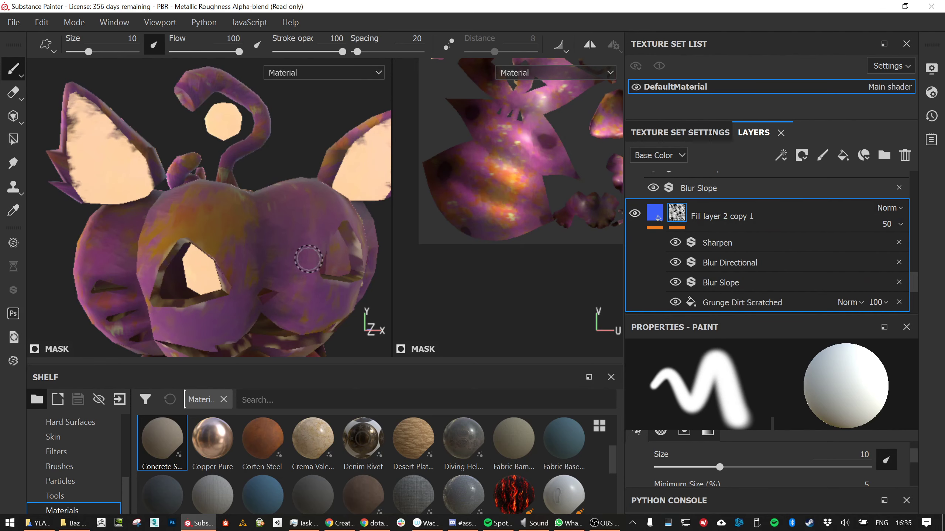
right_click(677, 213)
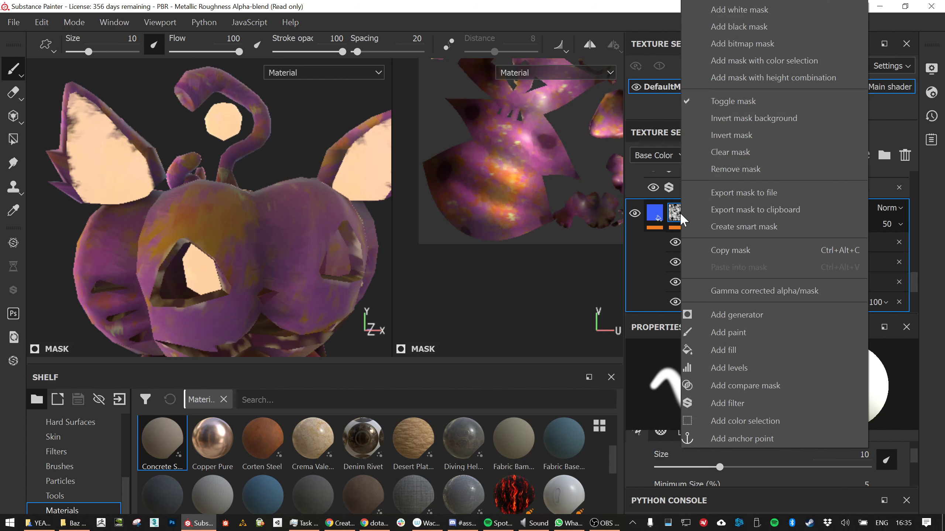
click(724, 368)
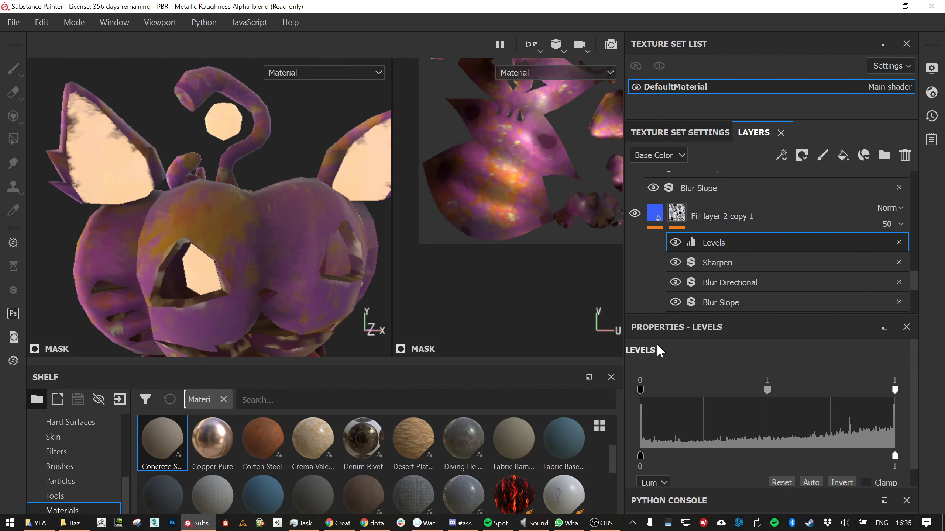
Set the mask's Levels input black point to 0.516 and midtone to 11.042 to reduce the mask's coverage
drag(643, 390, 721, 390)
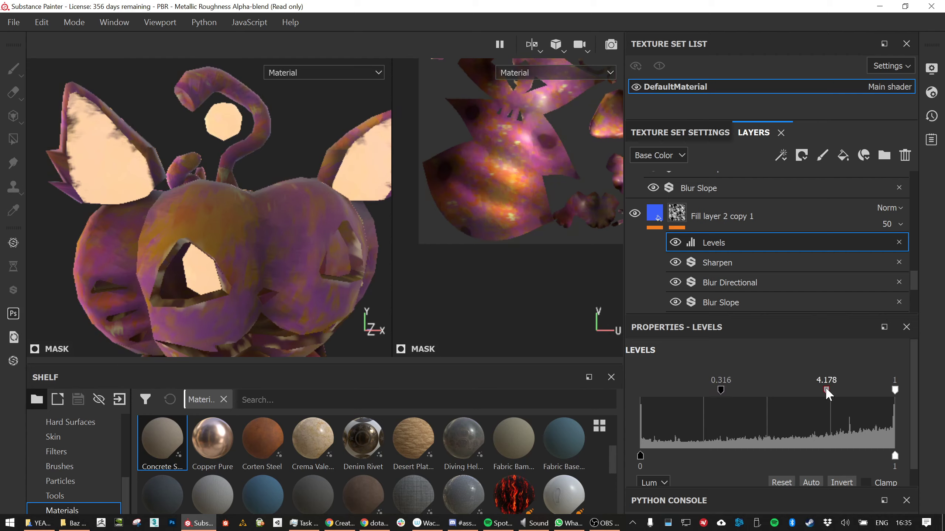
drag(846, 389, 756, 387)
mouse_move(895, 390)
mouse_down()
mouse_move(878, 391)
mouse_move(901, 391)
mouse_up()
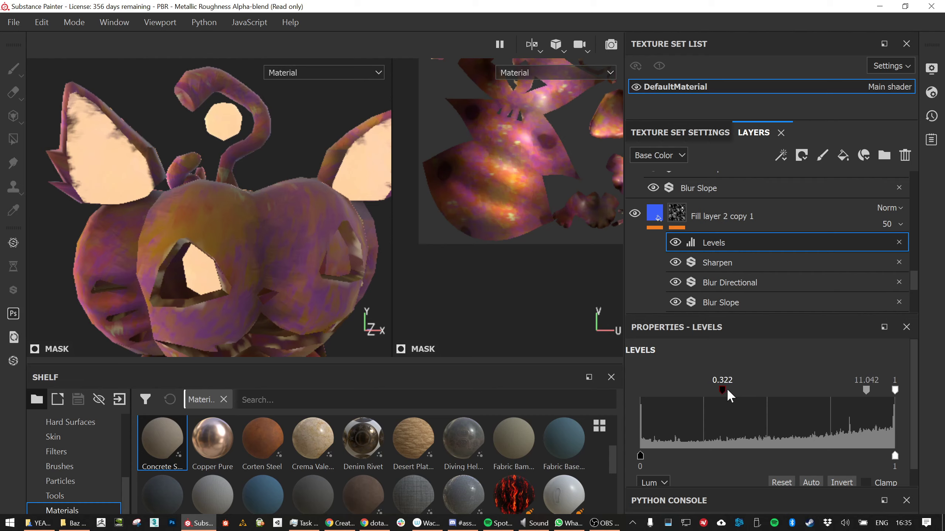
drag(728, 390, 773, 389)
Set Fill layer 2 copy 1's HSL Perceptive filter to hue 0.058, saturation 0.635 and lightness 0.88
scroll(333, 276, down, 2)
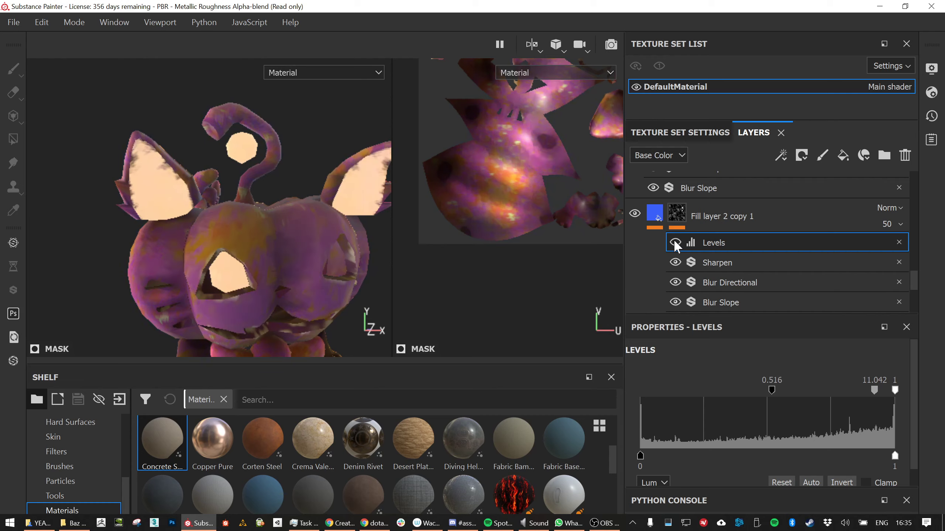
alt+drag(316, 257, 352, 265)
scroll(354, 276, down, 3)
scroll(360, 265, down, 1)
scroll(360, 265, up, 2)
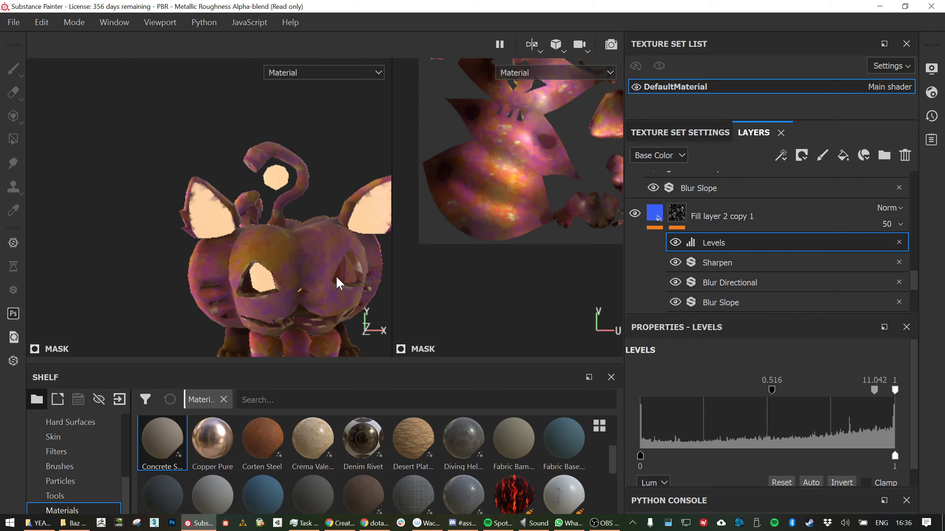
alt+drag(336, 279, 348, 272)
click(654, 219)
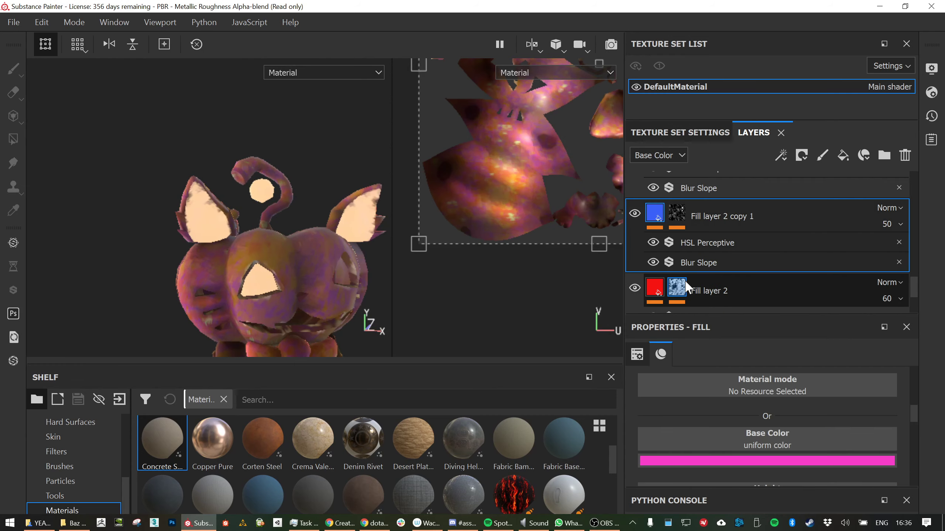
click(700, 242)
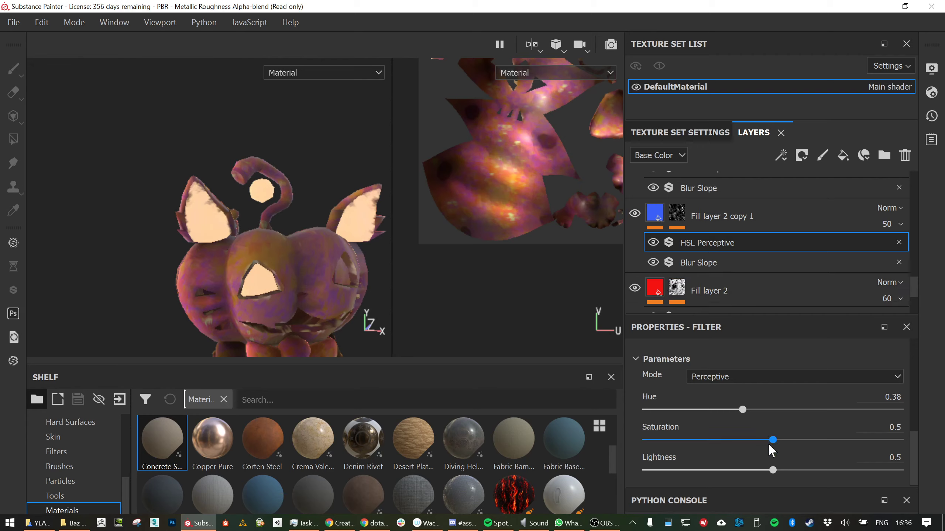
drag(743, 409, 658, 409)
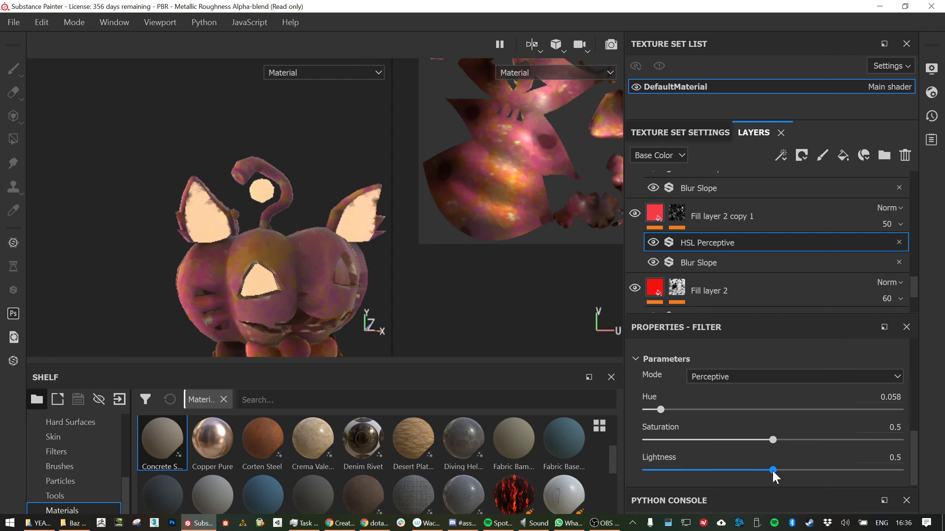
drag(773, 471, 868, 470)
drag(773, 440, 805, 439)
mouse_move(661, 409)
mouse_down()
mouse_move(640, 408)
mouse_move(747, 410)
mouse_move(658, 412)
mouse_up()
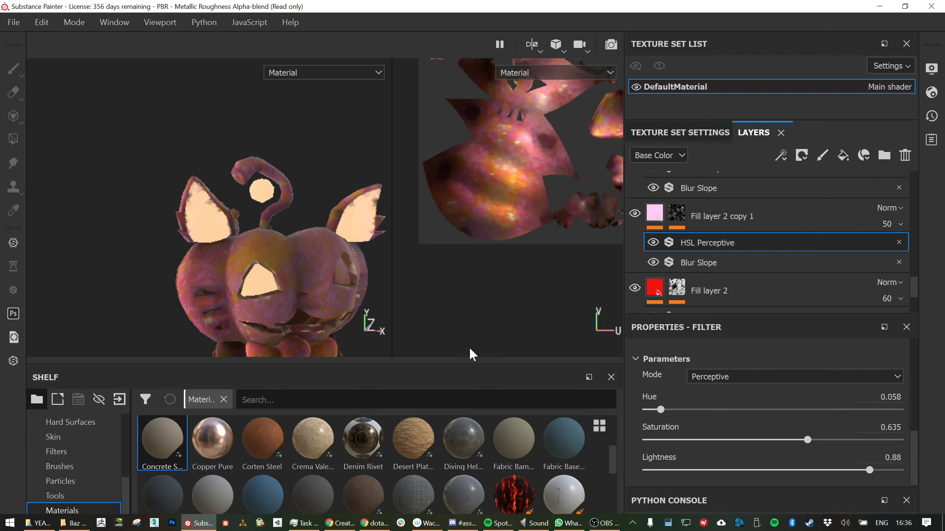
Move Fill layer 2 copy 1 above Fill layer 2 copy 2 in the layer stack, directly below Fill layer 7
alt+drag(299, 250, 279, 260)
alt+middle_drag(338, 263, 290, 238)
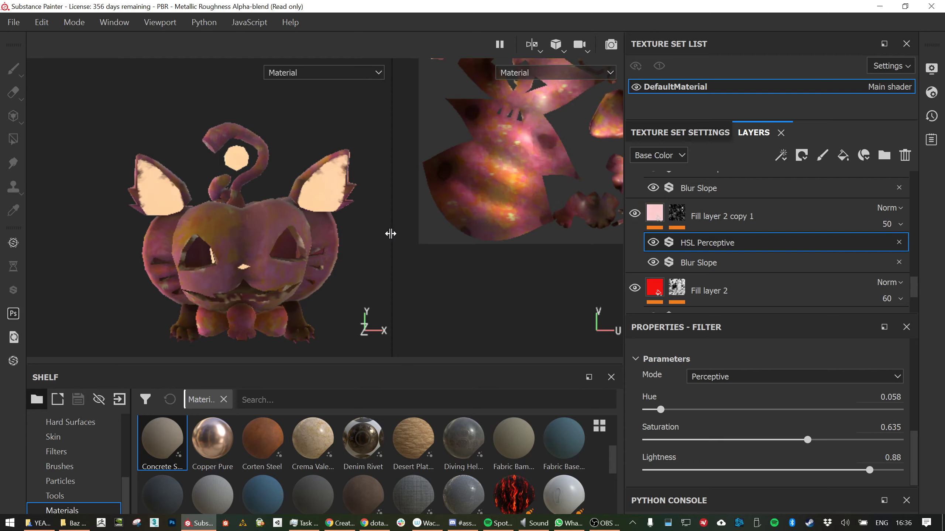
click(670, 213)
scroll(635, 213, up, 1)
scroll(637, 198, up, 1)
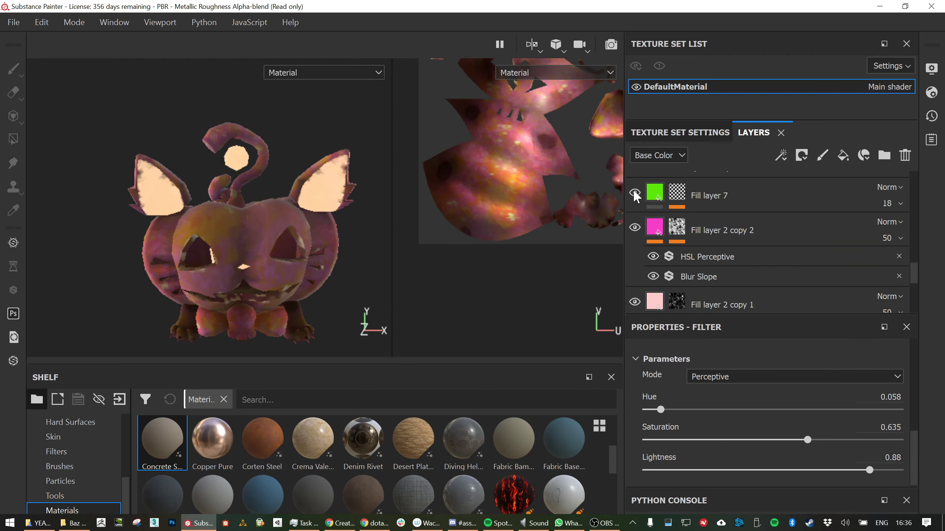
scroll(720, 235, down, 5)
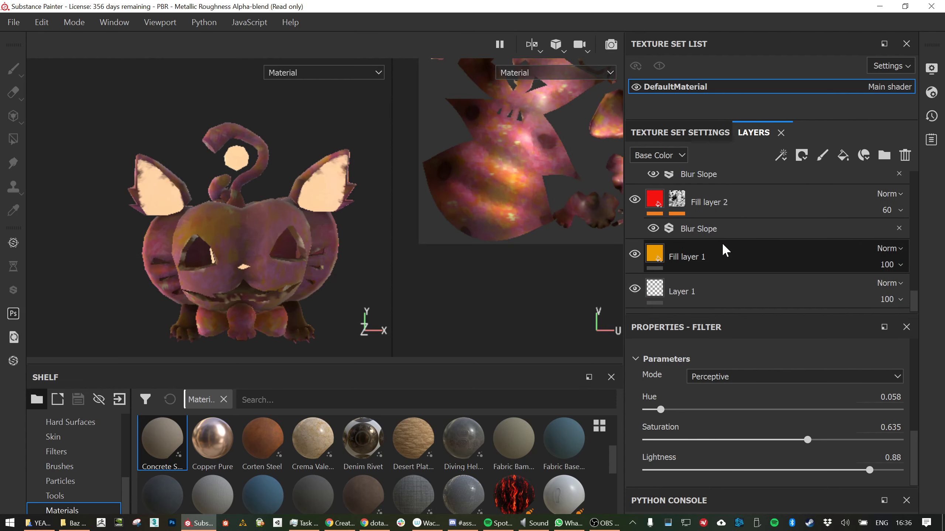
scroll(724, 250, up, 3)
scroll(722, 261, up, 1)
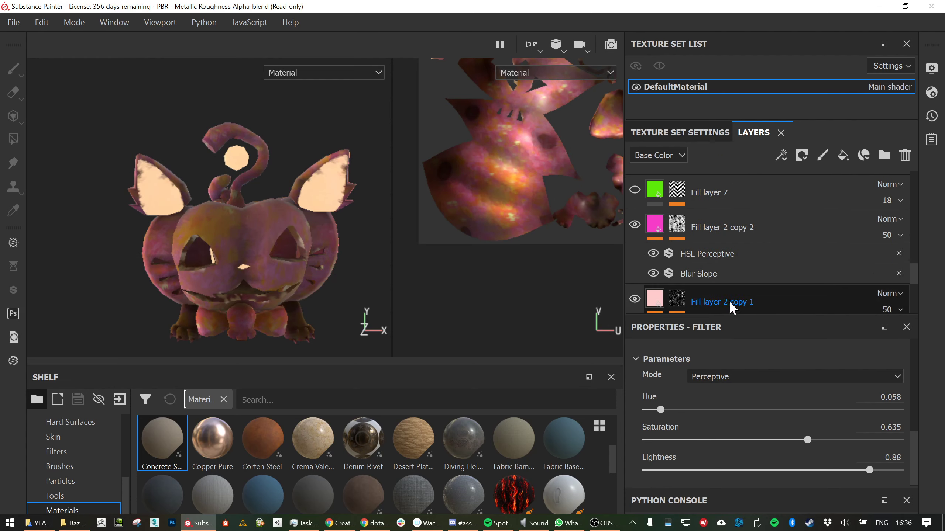
drag(729, 301, 713, 216)
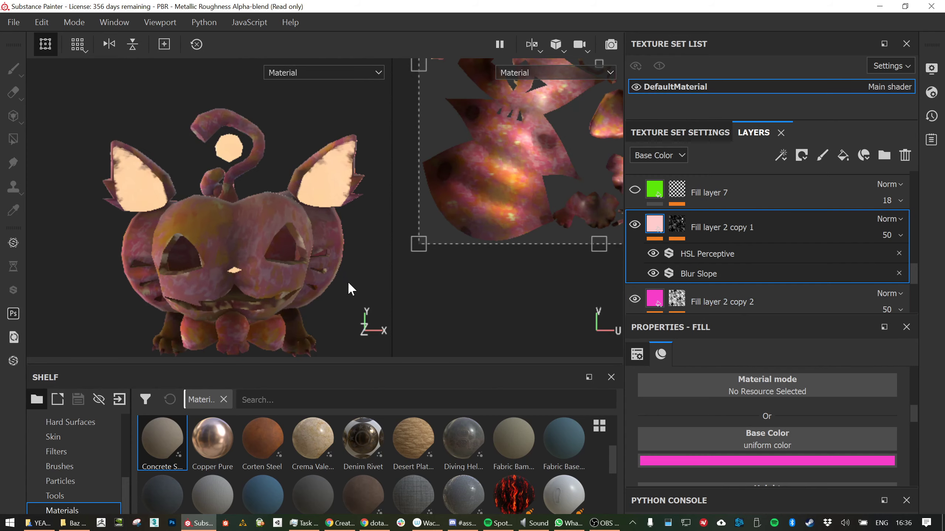
Set Fill layer 2 copy 1's HSL Perceptive filter to hue 0, saturation 0.933 and lightness 0.825
click(706, 255)
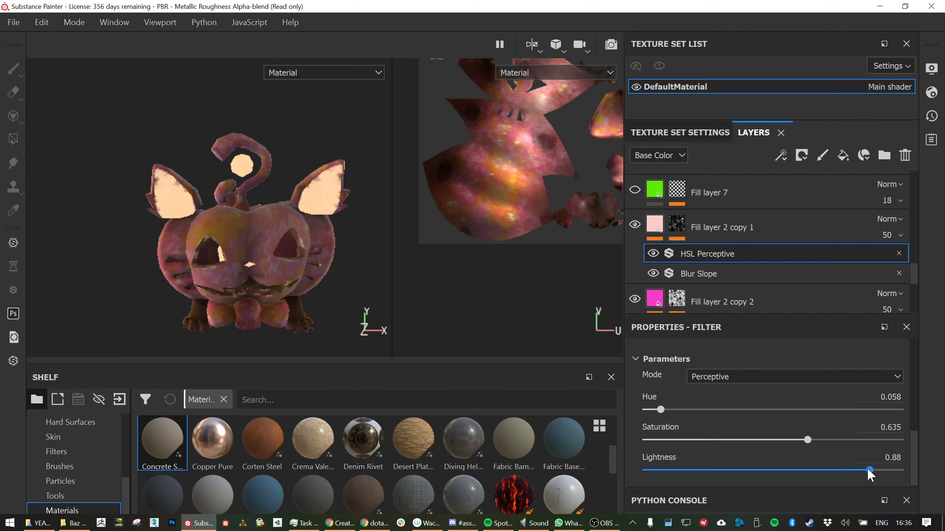
drag(663, 407, 640, 406)
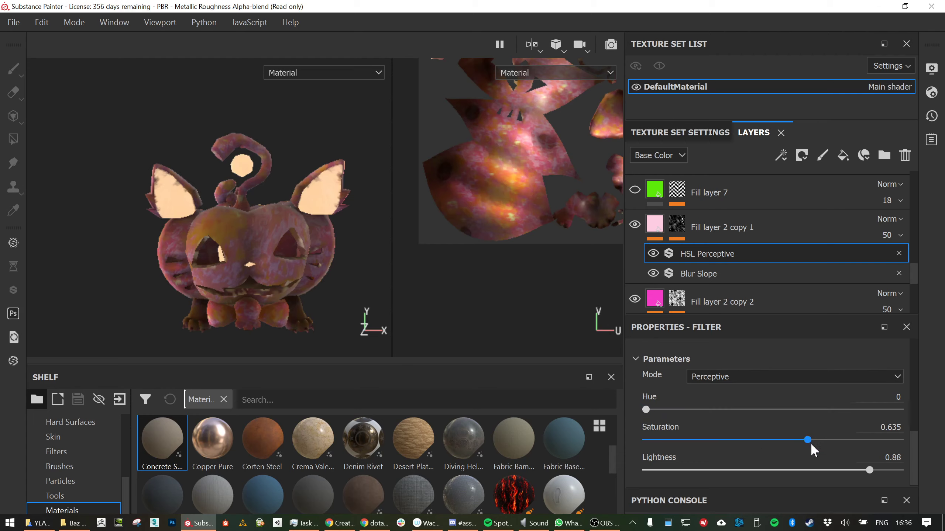
drag(807, 441, 854, 469)
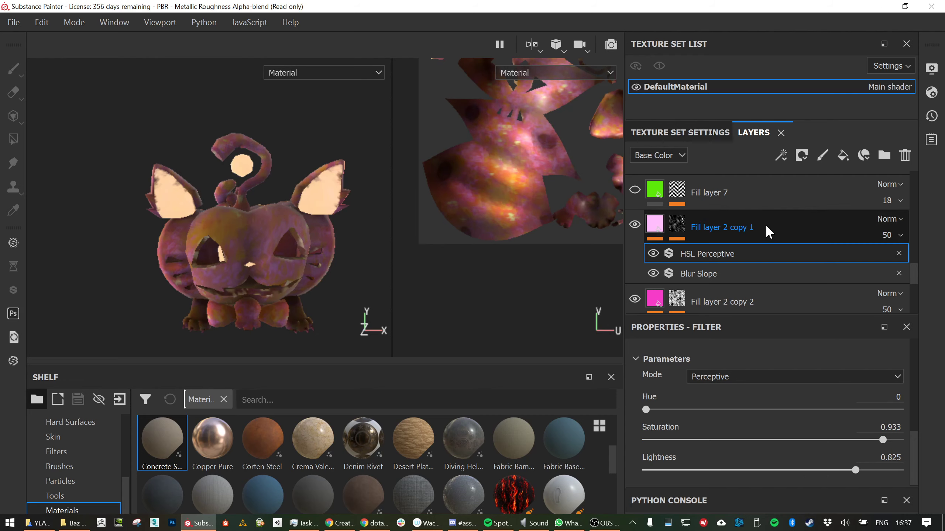
Set the input black point to 0.351 and midtone to 8.232 in the Levels of Fill layer 2 copy 1's mask
click(677, 223)
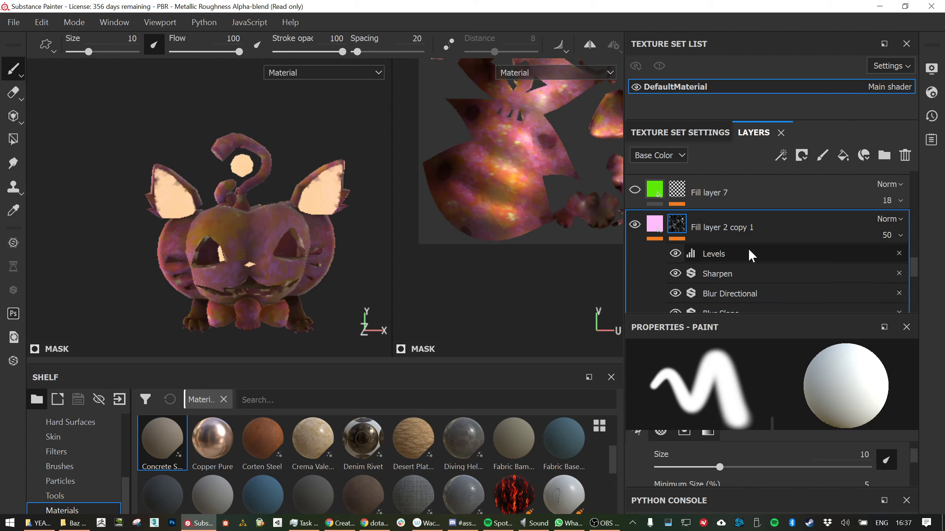
click(674, 252)
alt+drag(275, 220, 294, 221)
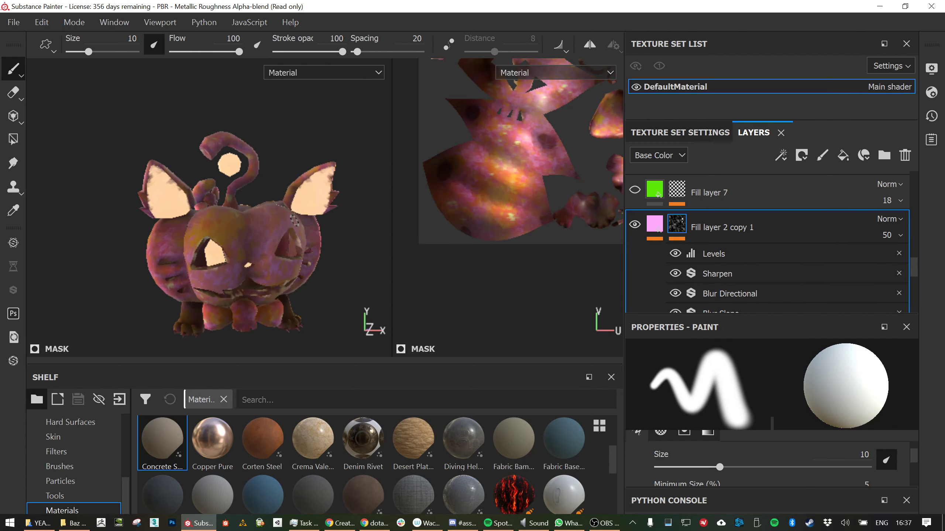
click(764, 254)
mouse_move(770, 389)
mouse_down()
mouse_move(696, 386)
mouse_move(728, 390)
mouse_up()
mouse_move(867, 391)
mouse_down()
mouse_move(783, 384)
mouse_move(851, 389)
mouse_up()
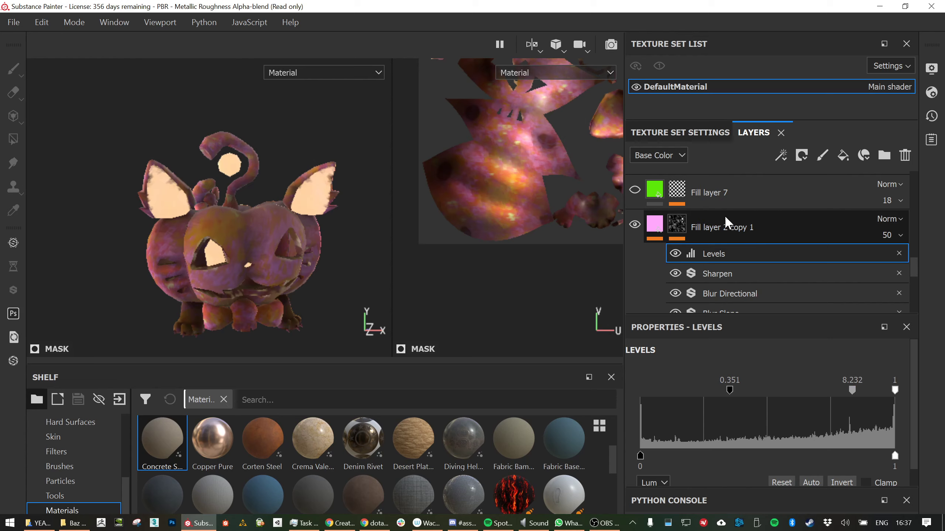
Add a Blur Slope filter to the mask of Fill layer 2 copy 1, above its Levels effect
click(722, 225)
right_click(722, 225)
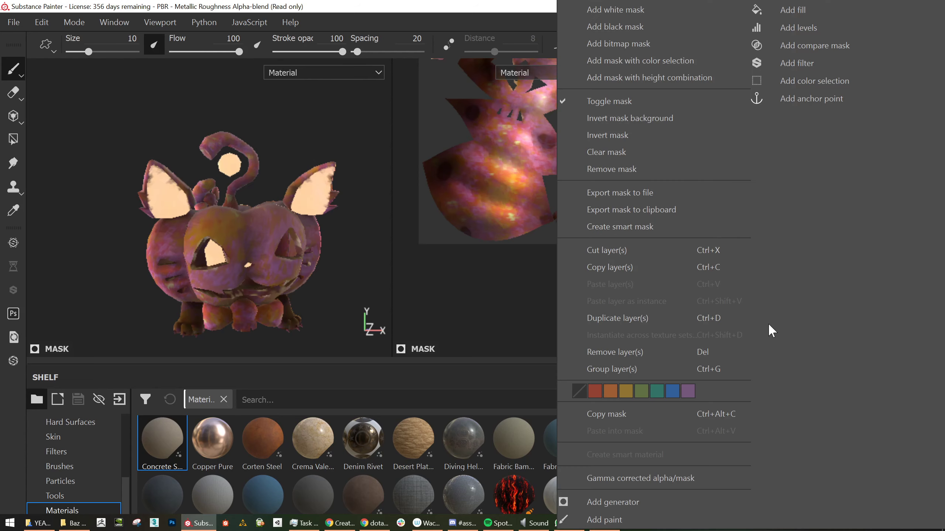
click(802, 62)
click(788, 375)
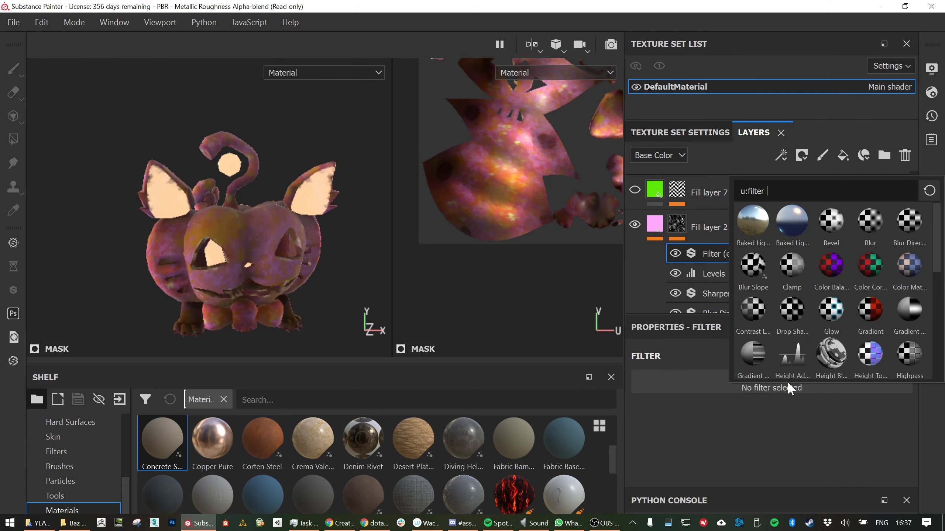
click(761, 262)
key(1)
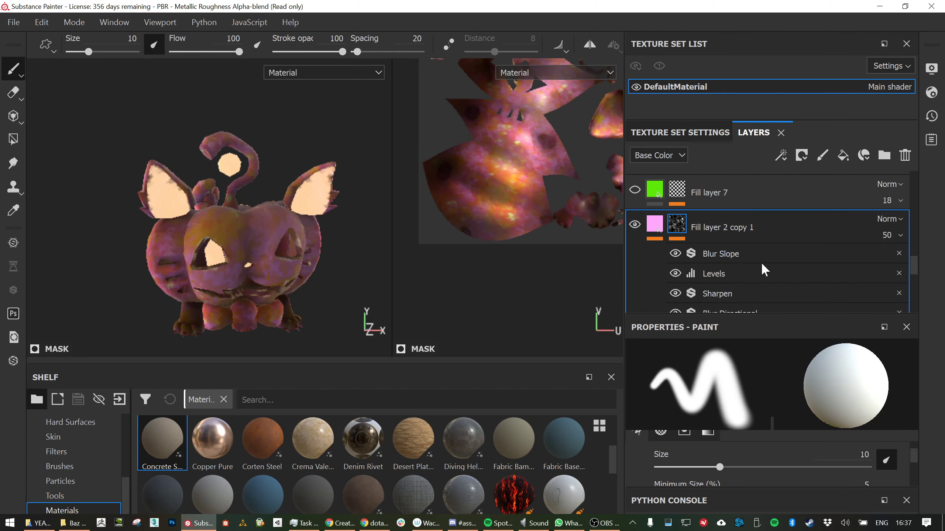
Examine the colour blending on the pumpkin cat's body, face and ears from several angles and distances
click(735, 225)
alt+drag(302, 202, 300, 213)
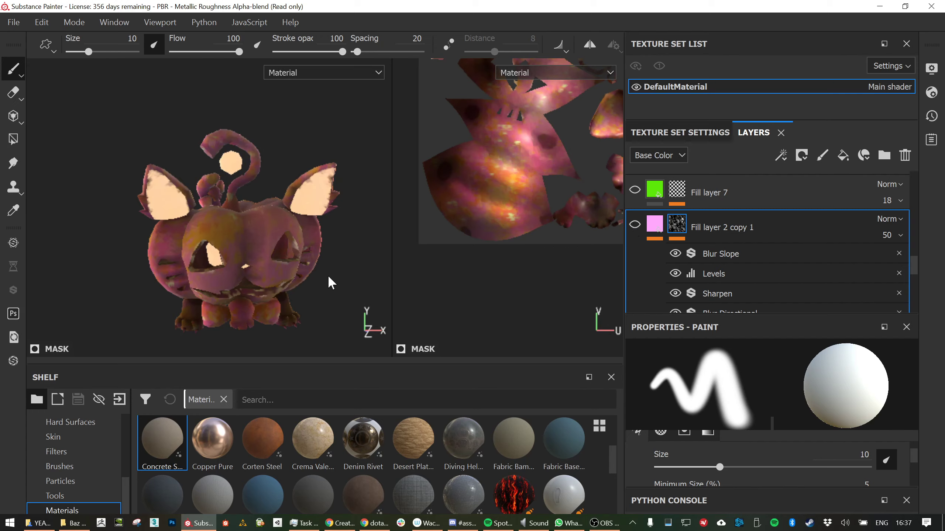
scroll(281, 257, up, 2)
mouse_move(243, 245)
alt+mouse_down()
mouse_move(236, 236)
mouse_move(302, 239)
mouse_move(270, 264)
mouse_move(275, 234)
mouse_move(270, 254)
mouse_move(288, 233)
alt+mouse_up()
scroll(279, 247, up, 3)
scroll(280, 248, down, 4)
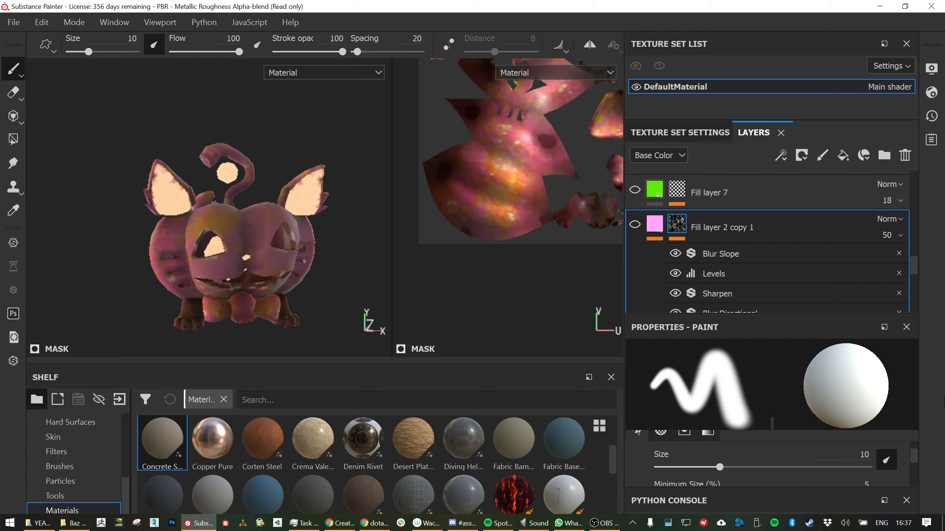
scroll(696, 290, down, 5)
scroll(714, 281, up, 6)
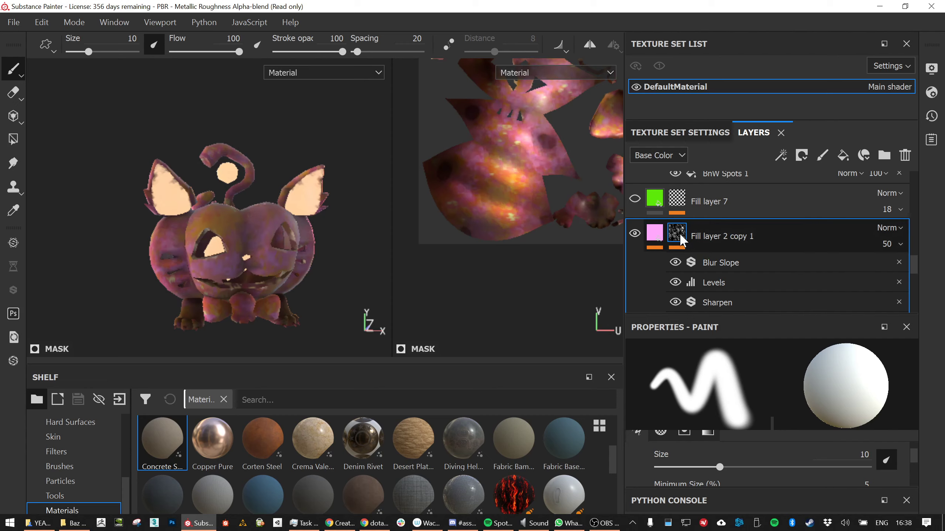
scroll(763, 466, up, 2)
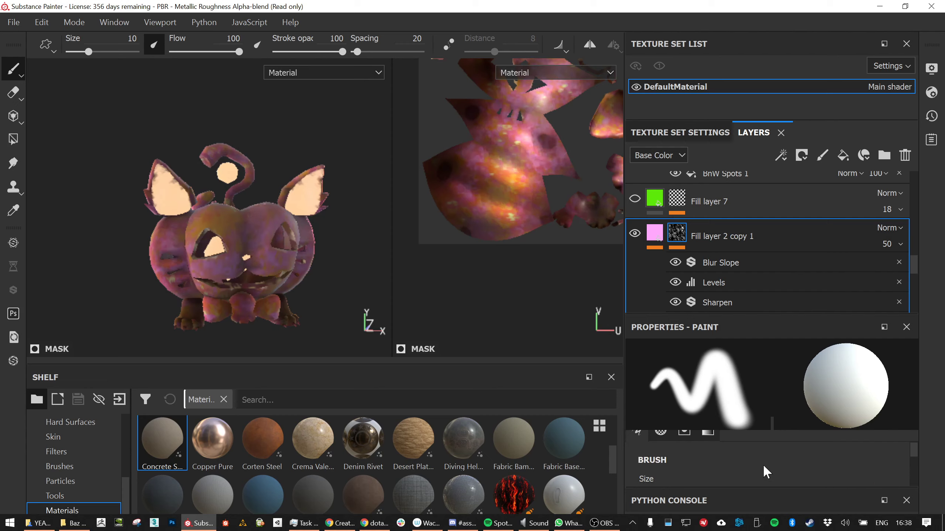
Enlarge the properties area and open the settings of the Blur Slope filter on Fill layer 2 copy 1's mask
click(705, 259)
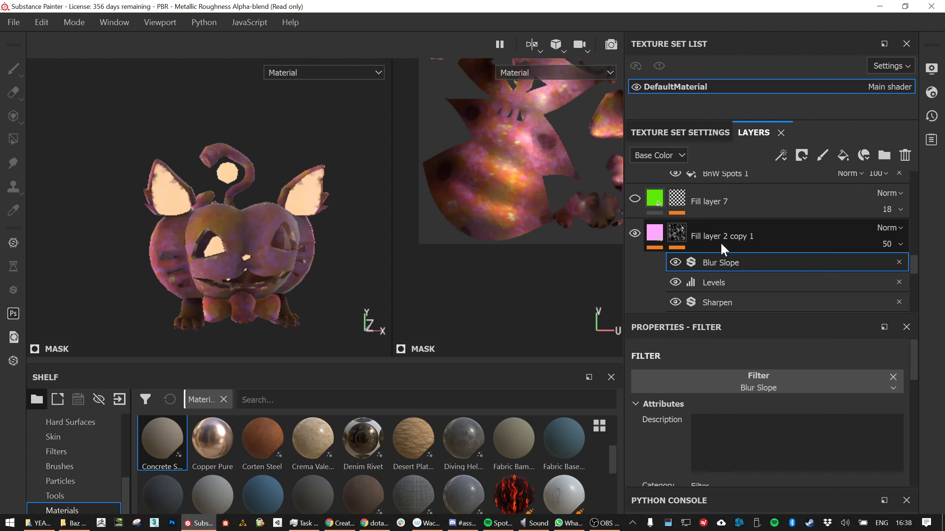
click(720, 242)
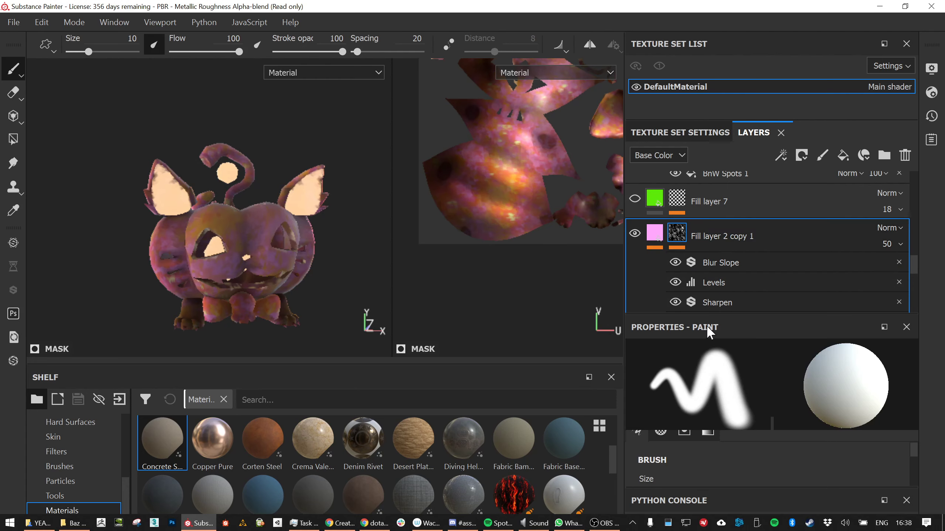
drag(719, 314, 720, 290)
scroll(762, 415, down, 3)
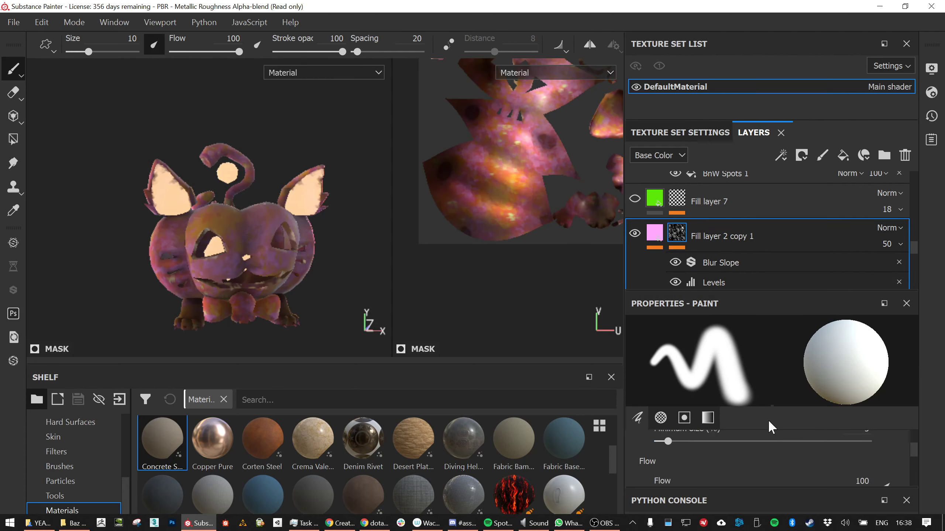
click(723, 264)
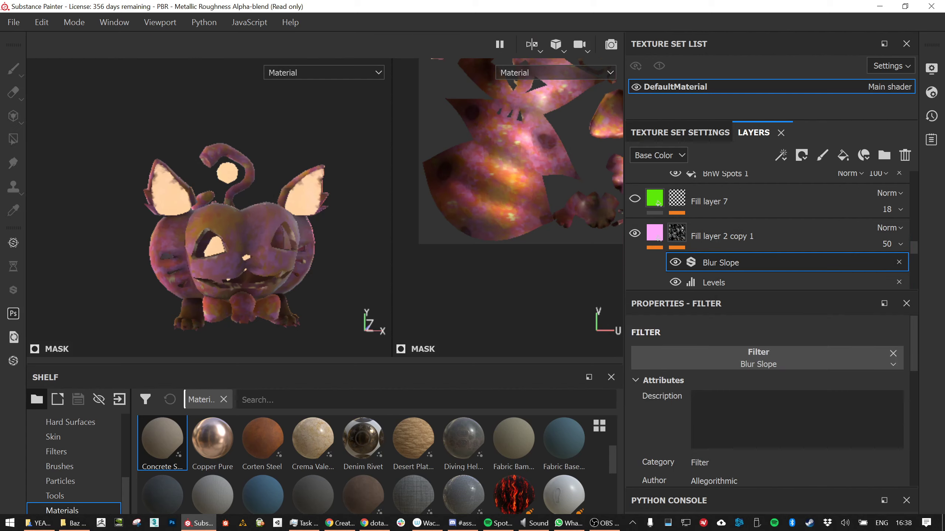
key(alt+Tab)
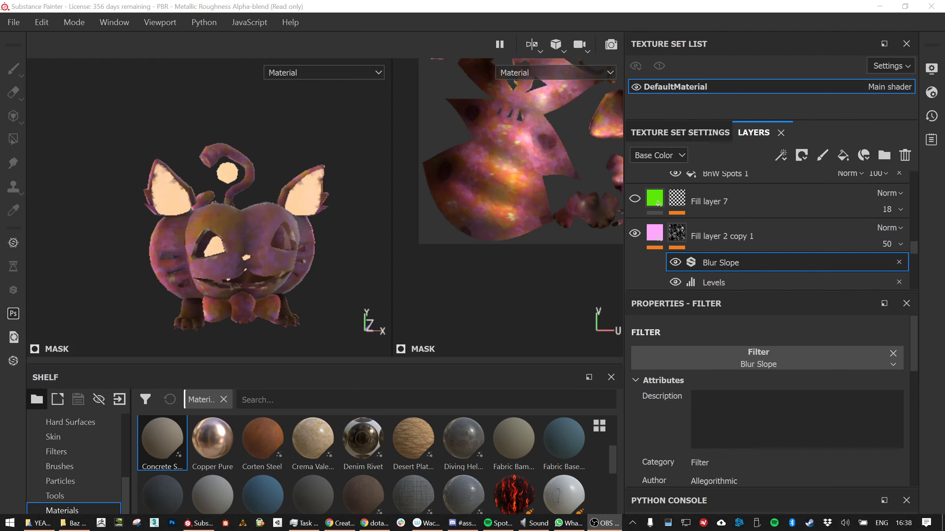
key(alt+Tab)
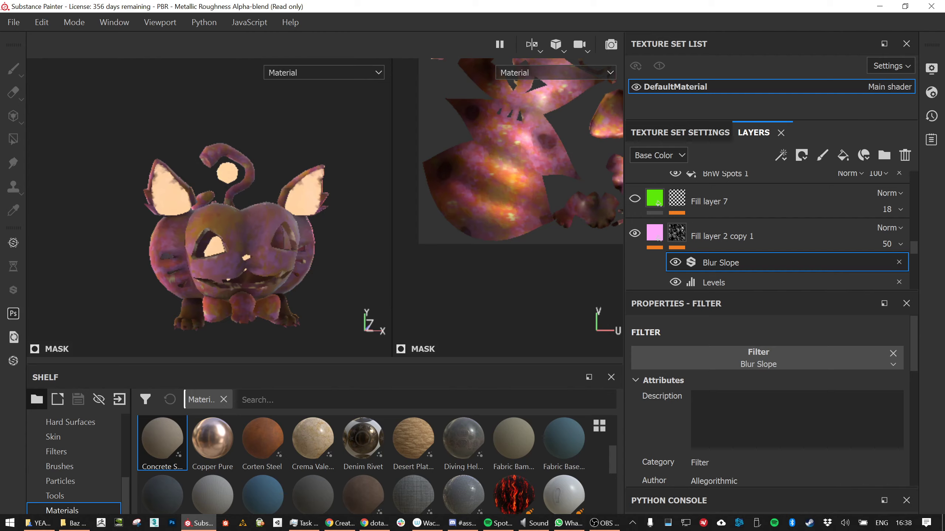
key(alt+Tab)
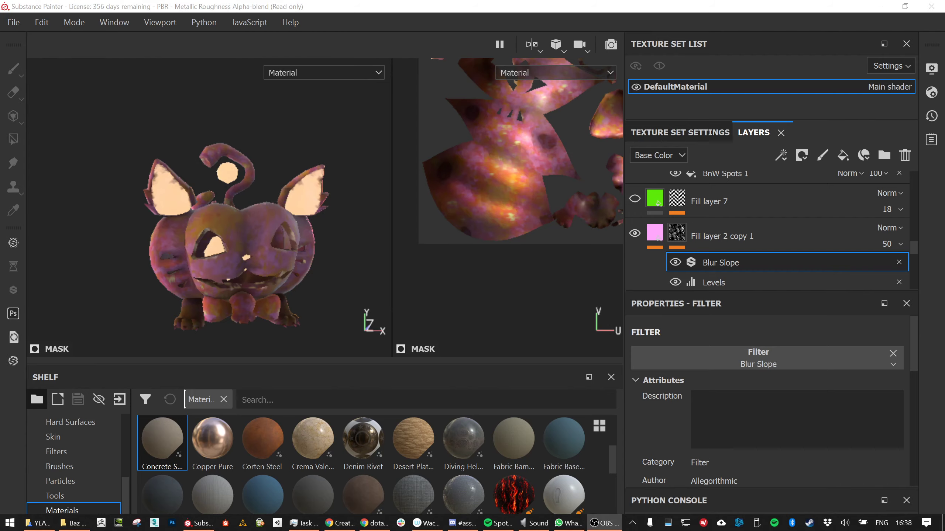